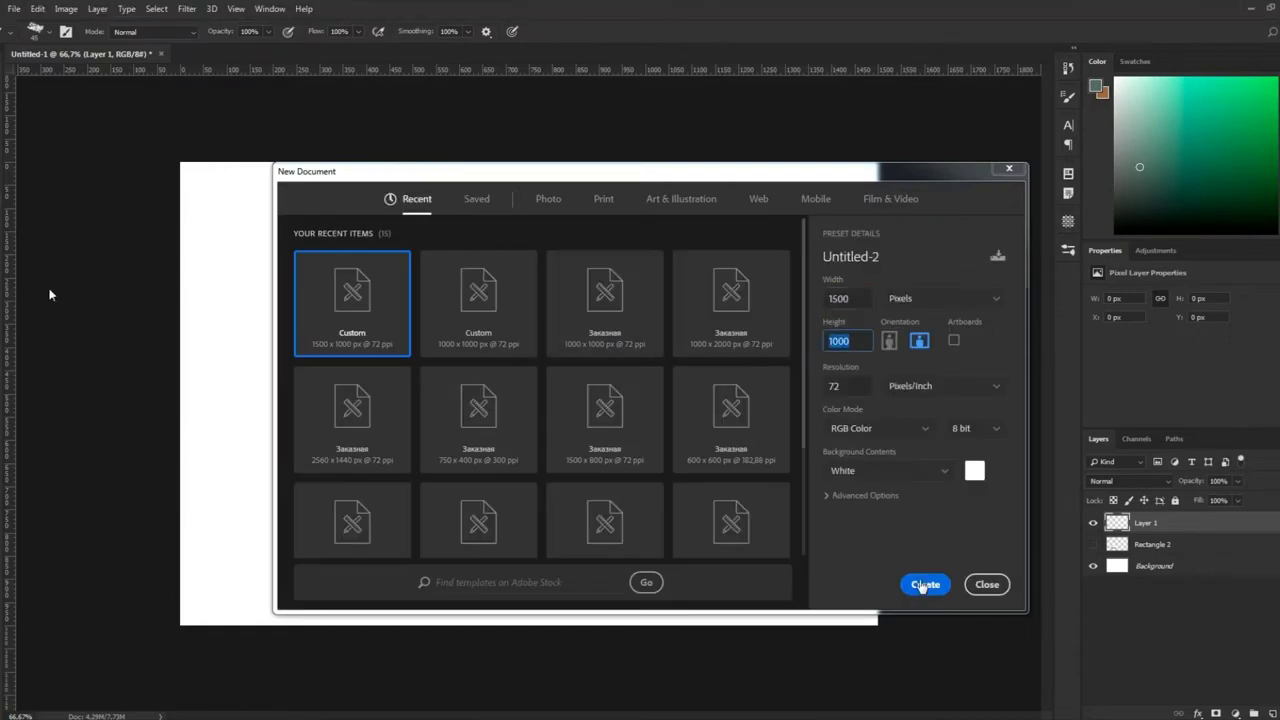
Create a 1500×1000 px document, move the swatch palette to its lower-left, and close Untitled-1 unsaved
{"action": "left_click", "coordinate": [920, 585]}
{"action": "left_click", "coordinate": [160, 54]}
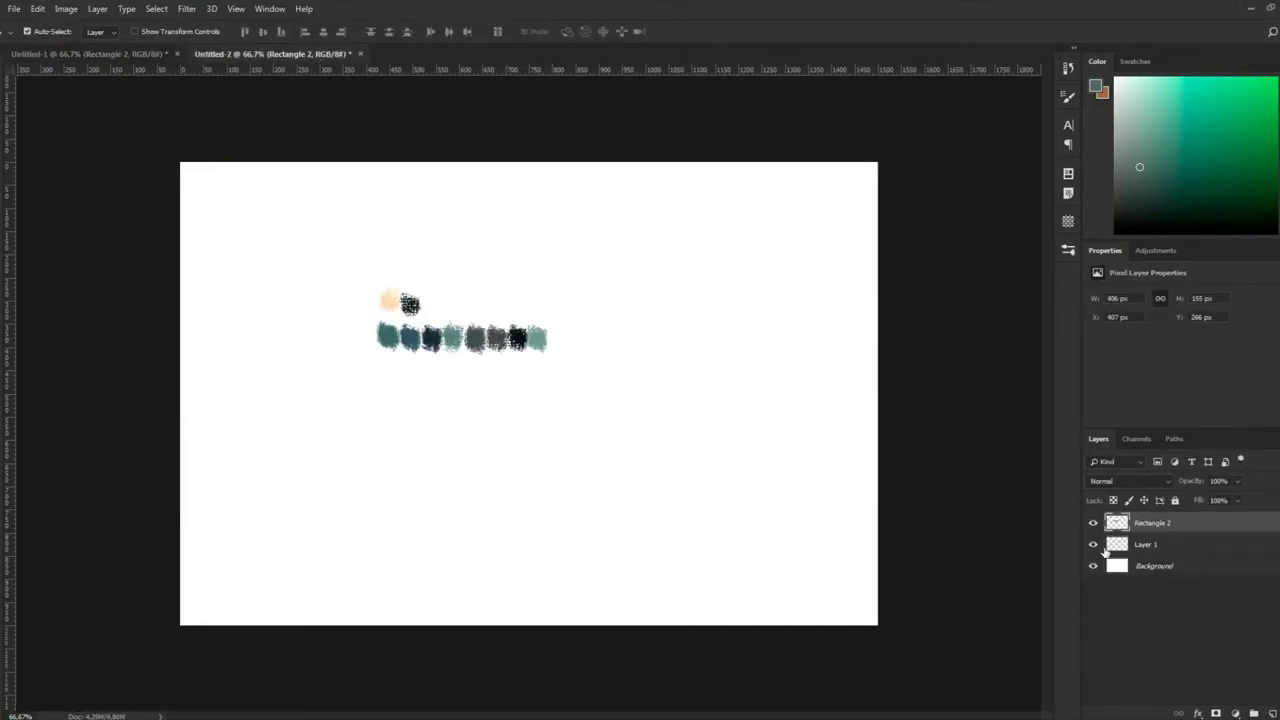
{"action": "left_click_drag", "start_coordinate": [393, 292], "coordinate": [455, 490]}
{"action": "key", "text": "ctrl+w"}
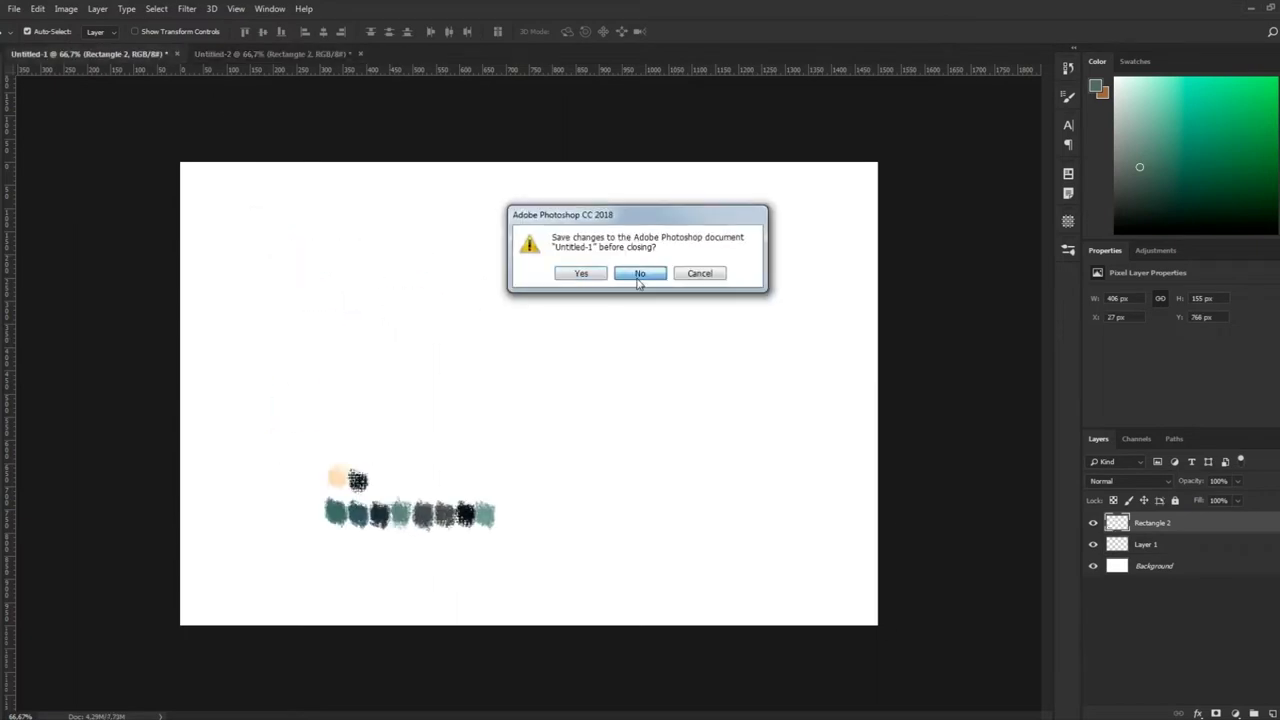
{"action": "left_click", "coordinate": [643, 277]}
Choose a sketching brush from the brush presets and make it smaller
{"action": "left_click", "coordinate": [1068, 250]}
{"action": "scroll", "coordinate": [1040, 410], "scroll_direction": "down", "scroll_amount": 2}
{"action": "scroll", "coordinate": [1040, 410], "scroll_direction": "down", "scroll_amount": 3}
{"action": "left_click", "coordinate": [950, 430]}
{"action": "key", "text": "["}
{"action": "key", "text": "["}
{"action": "key", "text": "["}
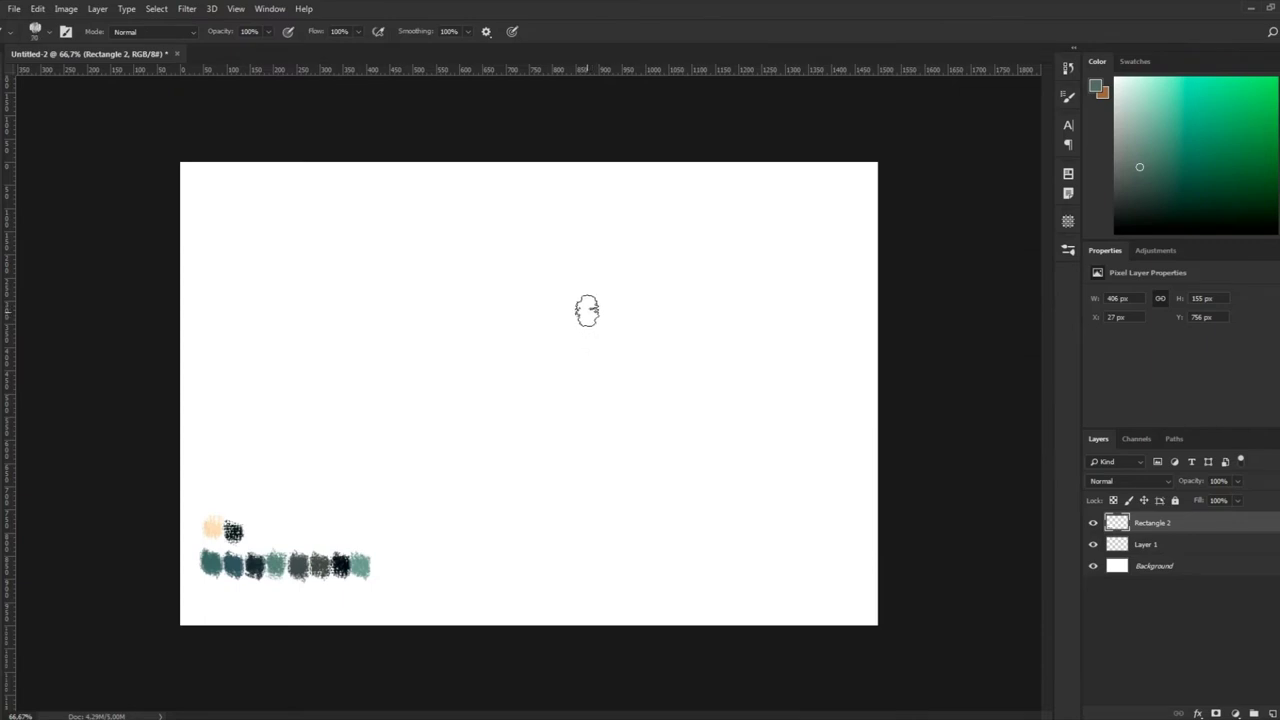
Draw a fine near-black horizon line across the canvas, redrawing it slightly lower
{"action": "left_click", "coordinate": [236, 543], "text": "alt"}
{"action": "left_click_drag", "start_coordinate": [510, 343], "coordinate": [240, 300]}
{"action": "key", "text": "ctrl+z"}
{"action": "key", "text": "["}
{"action": "key", "text": "["}
{"action": "key", "text": "["}
{"action": "key", "text": "["}
{"action": "key", "text": "["}
{"action": "left_click", "coordinate": [340, 566], "text": "alt"}
{"action": "left_click_drag", "start_coordinate": [191, 433], "coordinate": [1162, 497]}
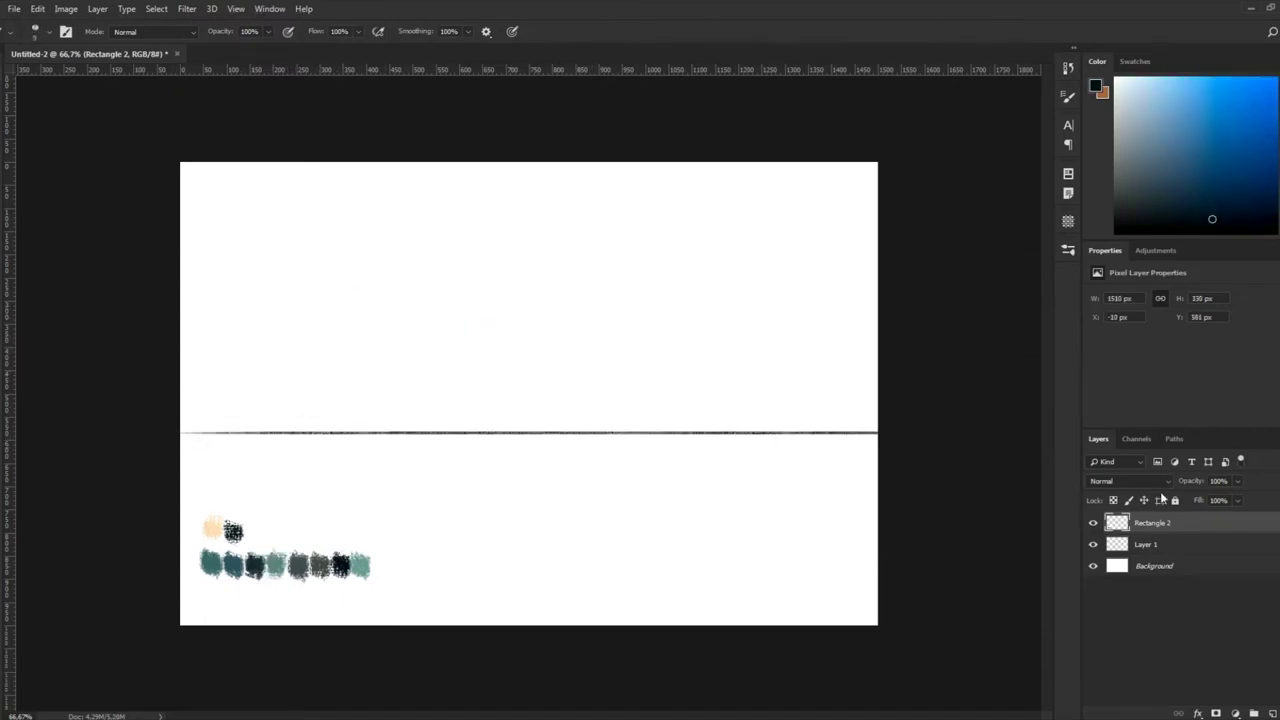
{"action": "key", "text": "ctrl+z"}
{"action": "left_click_drag", "start_coordinate": [178, 450], "coordinate": [843, 450]}
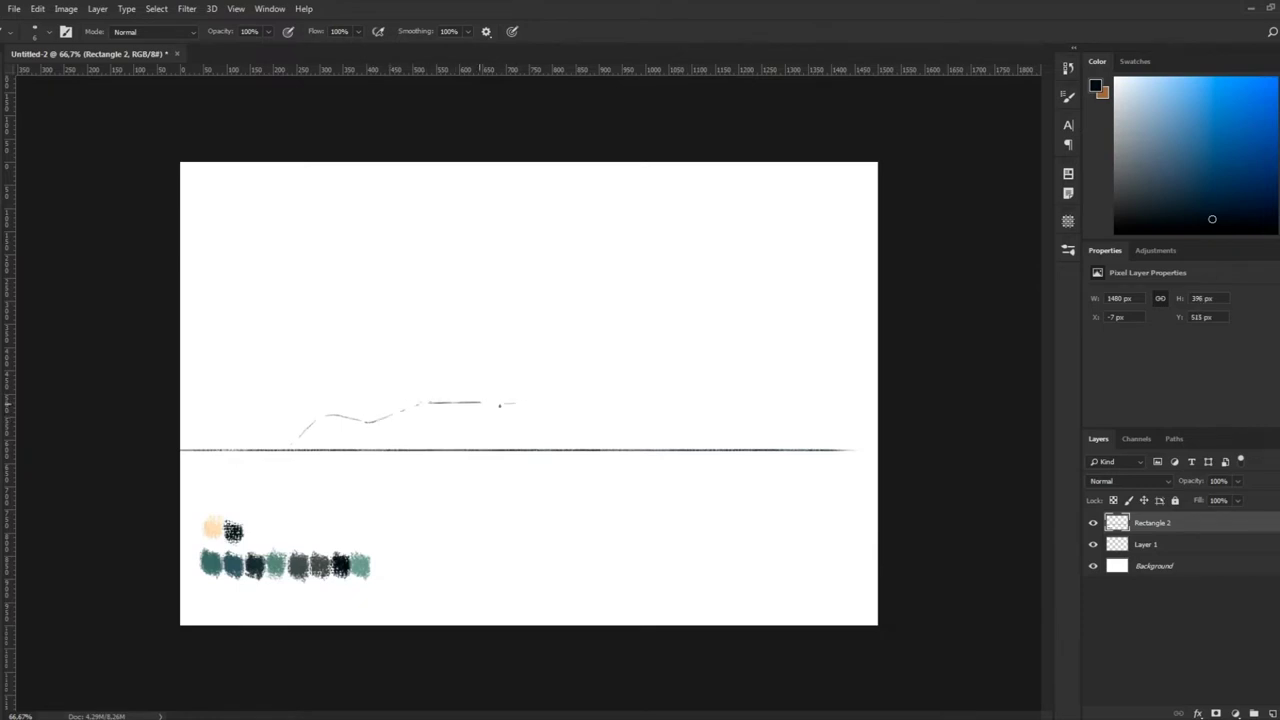
Sketch the distant ridge line and a small round moon above it
{"action": "left_click_drag", "start_coordinate": [499, 404], "coordinate": [878, 400]}
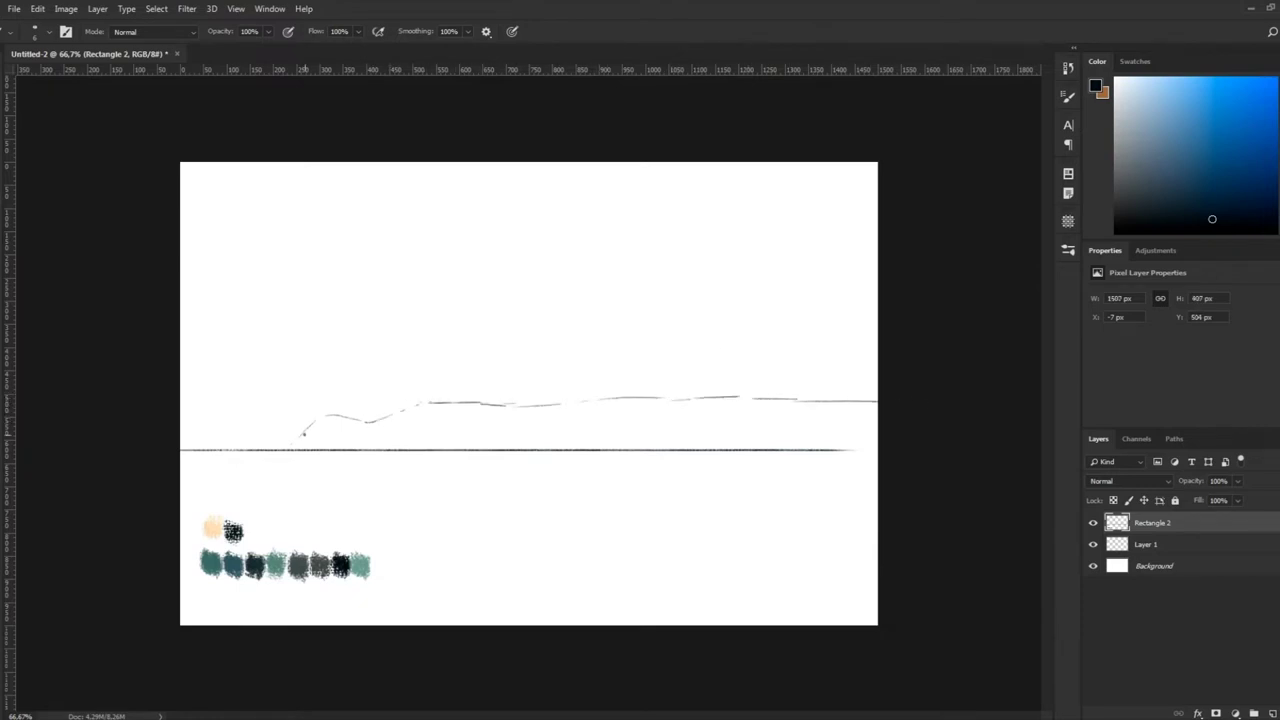
{"action": "left_click_drag", "start_coordinate": [421, 401], "coordinate": [289, 446]}
{"action": "left_click_drag", "start_coordinate": [490, 408], "coordinate": [562, 421]}
{"action": "mouse_move", "coordinate": [587, 340]}
{"action": "left_mouse_down"}
{"action": "mouse_move", "coordinate": [568, 311]}
{"action": "mouse_move", "coordinate": [565, 326]}
{"action": "left_mouse_up"}
Add horizontal cloud lines in the sky and extend the hill ridge to the right
{"action": "left_click_drag", "start_coordinate": [241, 278], "coordinate": [484, 284]}
{"action": "left_click_drag", "start_coordinate": [271, 321], "coordinate": [518, 333]}
{"action": "left_click_drag", "start_coordinate": [473, 272], "coordinate": [531, 288]}
{"action": "left_click_drag", "start_coordinate": [610, 221], "coordinate": [797, 217]}
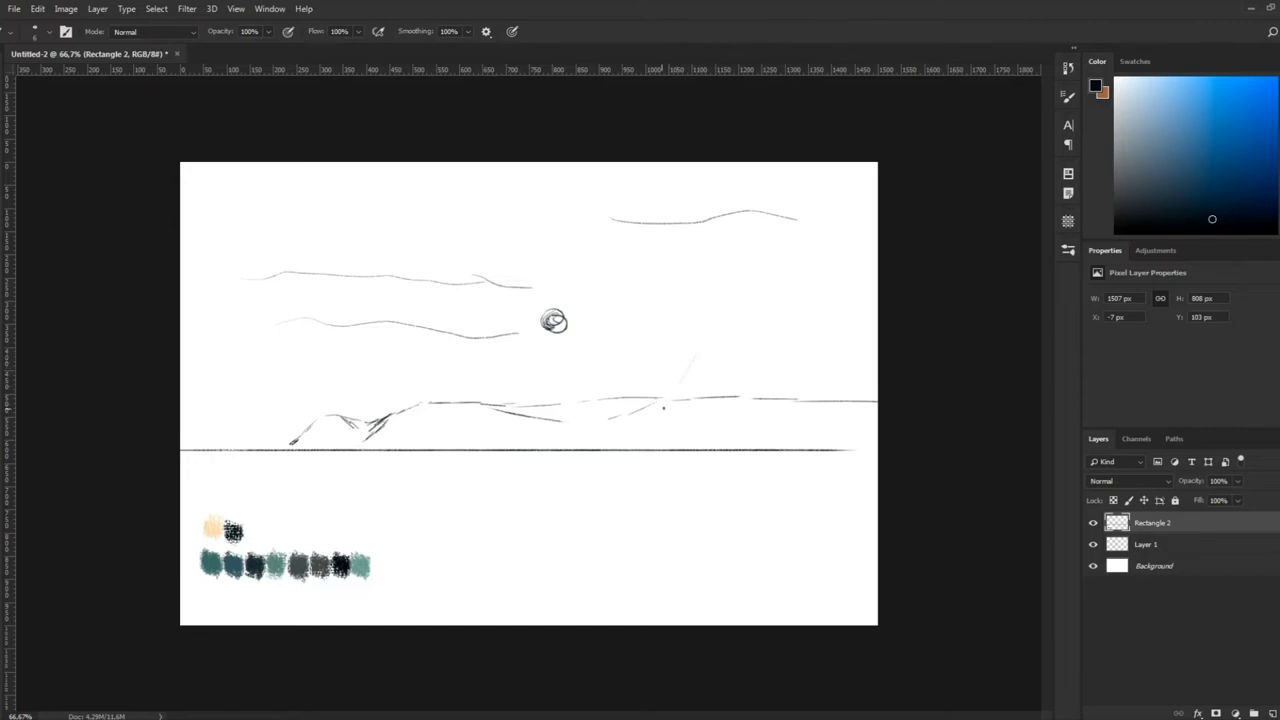
{"action": "left_click_drag", "start_coordinate": [752, 351], "coordinate": [868, 340]}
Sketch the headland's diagonal slope with vertical tree strokes on top
{"action": "mouse_move", "coordinate": [722, 352]}
{"action": "left_mouse_down"}
{"action": "mouse_move", "coordinate": [650, 464]}
{"action": "mouse_move", "coordinate": [848, 350]}
{"action": "left_mouse_up"}
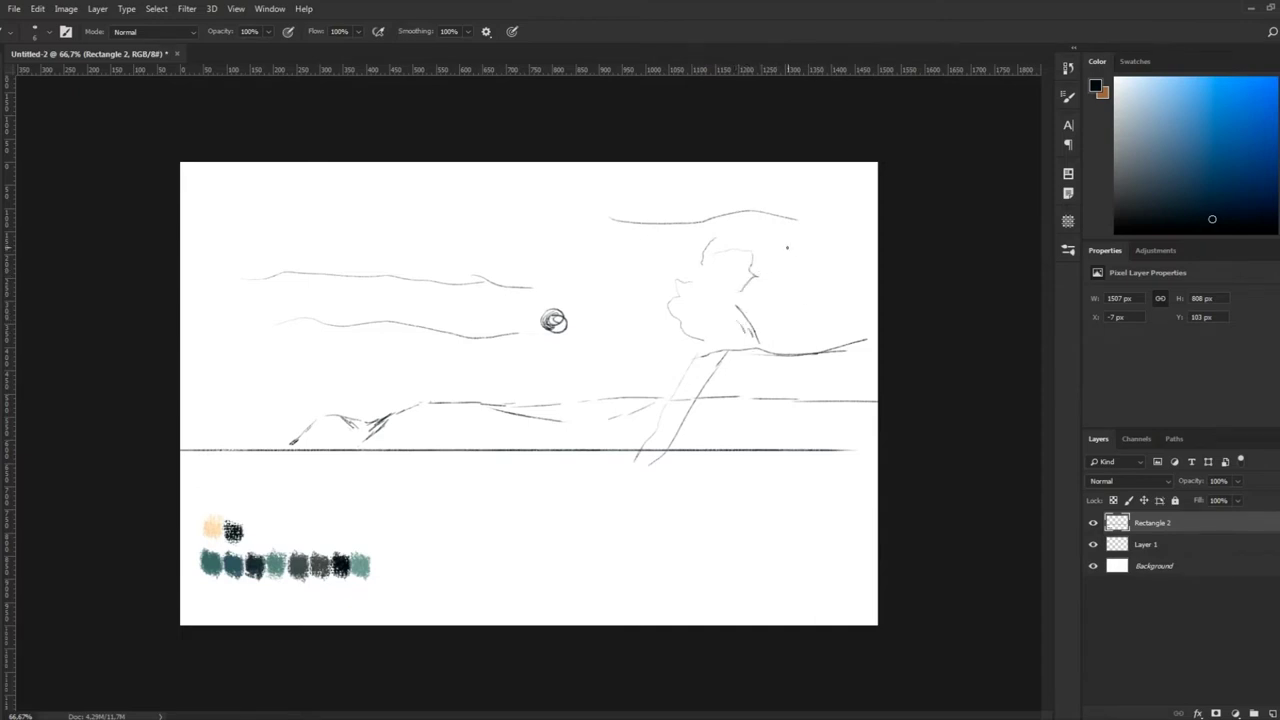
{"action": "mouse_move", "coordinate": [786, 226]}
{"action": "left_mouse_down"}
{"action": "mouse_move", "coordinate": [795, 306]}
{"action": "mouse_move", "coordinate": [769, 335]}
{"action": "left_mouse_up"}
{"action": "mouse_move", "coordinate": [821, 272]}
{"action": "left_mouse_down"}
{"action": "mouse_move", "coordinate": [823, 334]}
{"action": "mouse_move", "coordinate": [809, 338]}
{"action": "mouse_move", "coordinate": [843, 328]}
{"action": "left_mouse_up"}
{"action": "left_click_drag", "start_coordinate": [861, 290], "coordinate": [868, 340]}
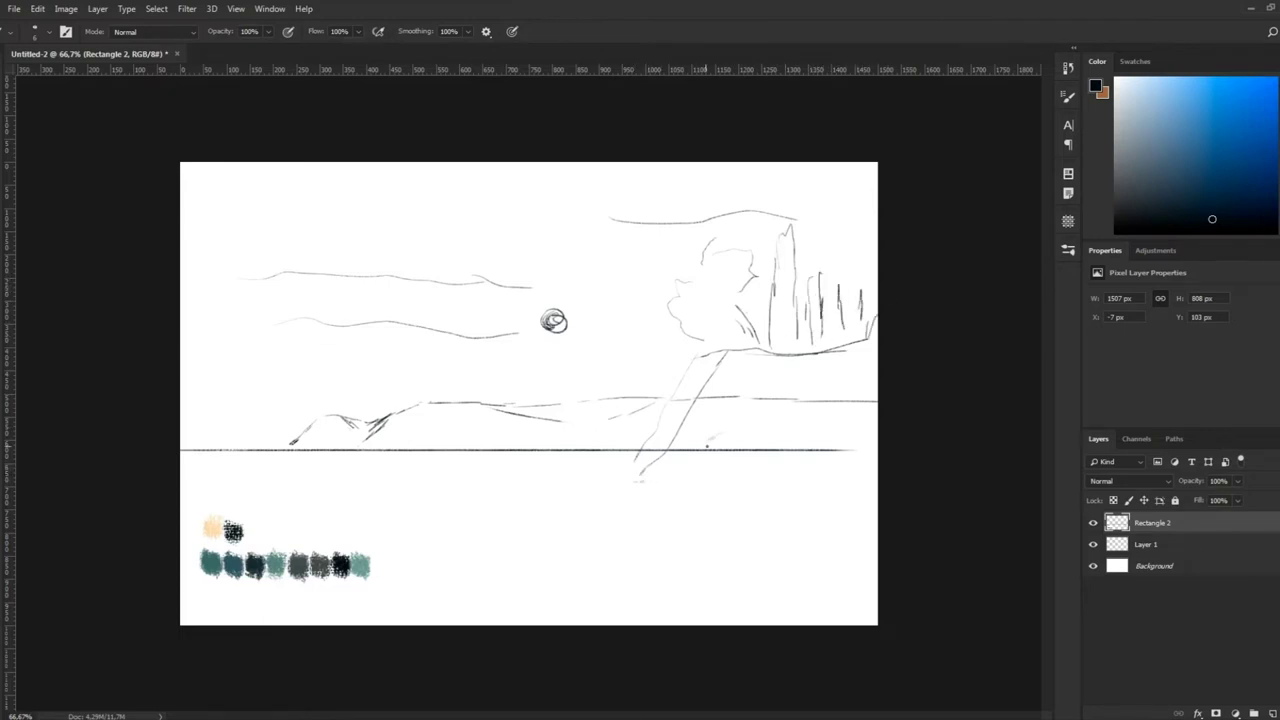
Outline the rocks below the headland and add hatching marks to them
{"action": "left_click_drag", "start_coordinate": [691, 459], "coordinate": [671, 487]}
{"action": "left_click_drag", "start_coordinate": [748, 427], "coordinate": [846, 478]}
{"action": "left_click_drag", "start_coordinate": [660, 453], "coordinate": [631, 478]}
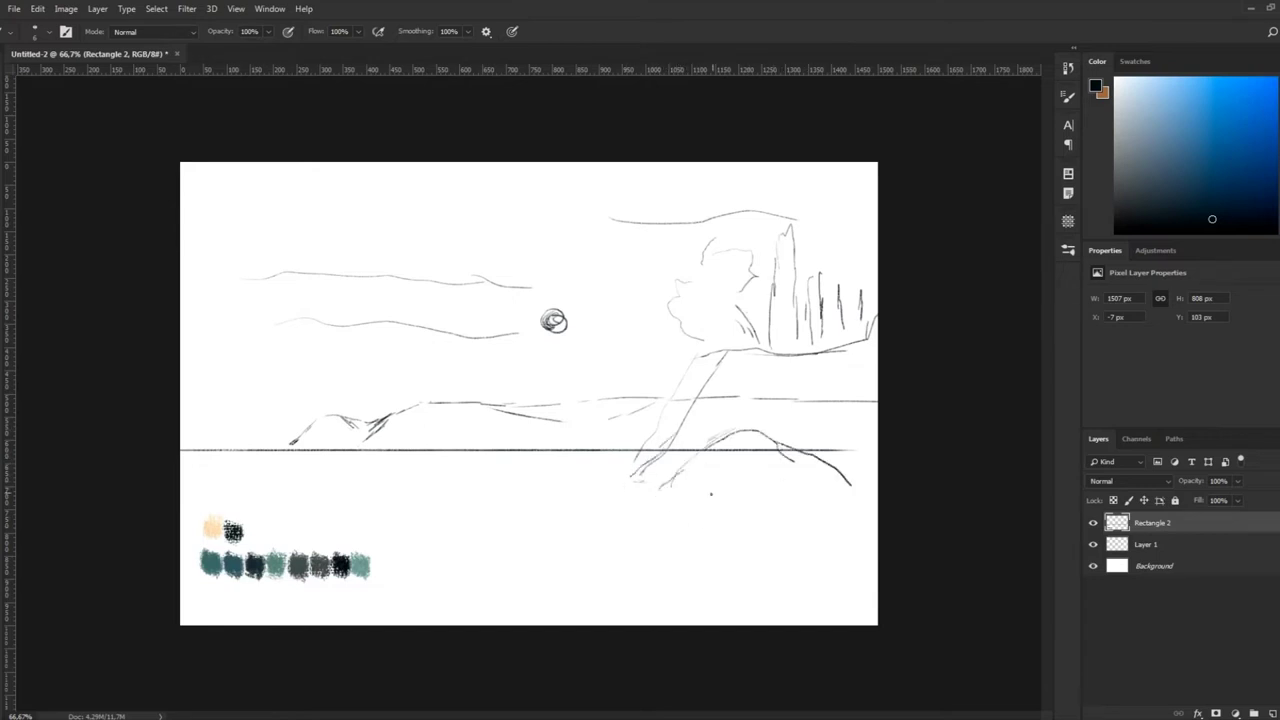
{"action": "mouse_move", "coordinate": [700, 481]}
{"action": "left_mouse_down"}
{"action": "mouse_move", "coordinate": [763, 496]}
{"action": "mouse_move", "coordinate": [782, 536]}
{"action": "mouse_move", "coordinate": [649, 514]}
{"action": "mouse_move", "coordinate": [658, 532]}
{"action": "mouse_move", "coordinate": [768, 542]}
{"action": "left_mouse_up"}
{"action": "mouse_move", "coordinate": [690, 460]}
{"action": "left_mouse_down"}
{"action": "mouse_move", "coordinate": [654, 492]}
{"action": "mouse_move", "coordinate": [660, 502]}
{"action": "left_mouse_up"}
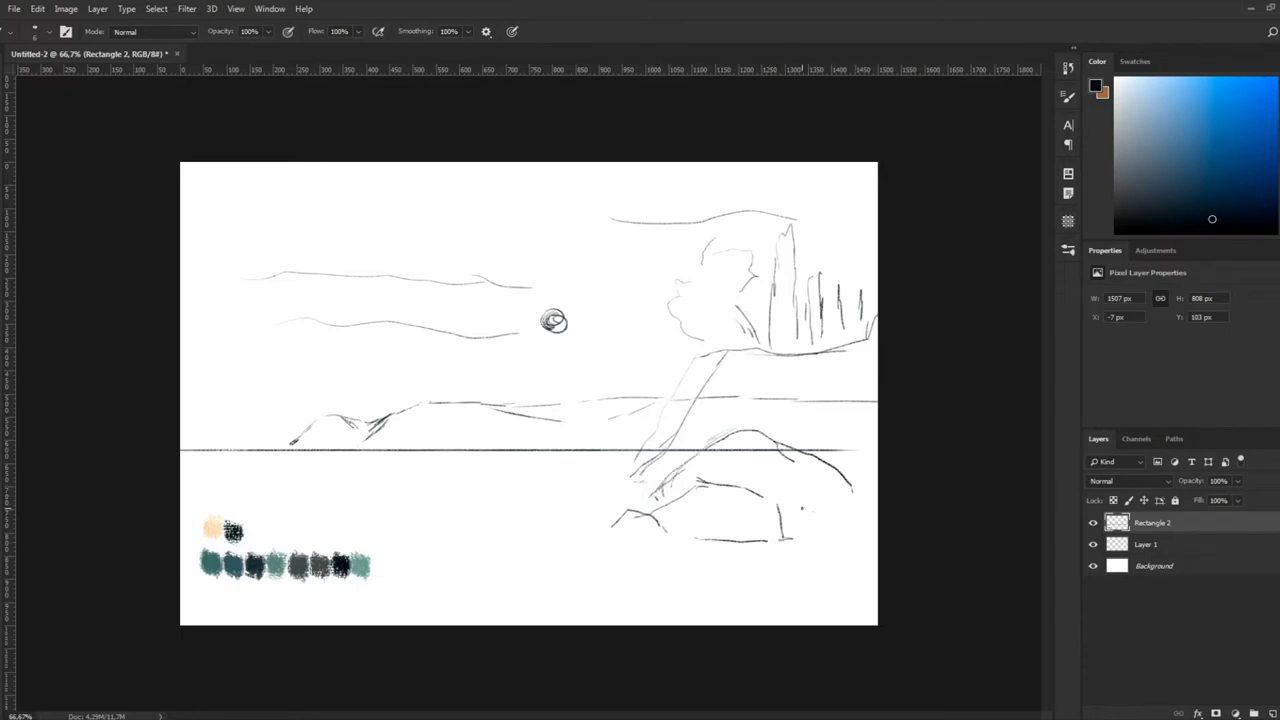
{"action": "left_click_drag", "start_coordinate": [792, 516], "coordinate": [820, 510]}
{"action": "left_click_drag", "start_coordinate": [862, 490], "coordinate": [834, 506]}
{"action": "left_click_drag", "start_coordinate": [732, 352], "coordinate": [706, 376]}
{"action": "left_click_drag", "start_coordinate": [736, 308], "coordinate": [752, 336]}
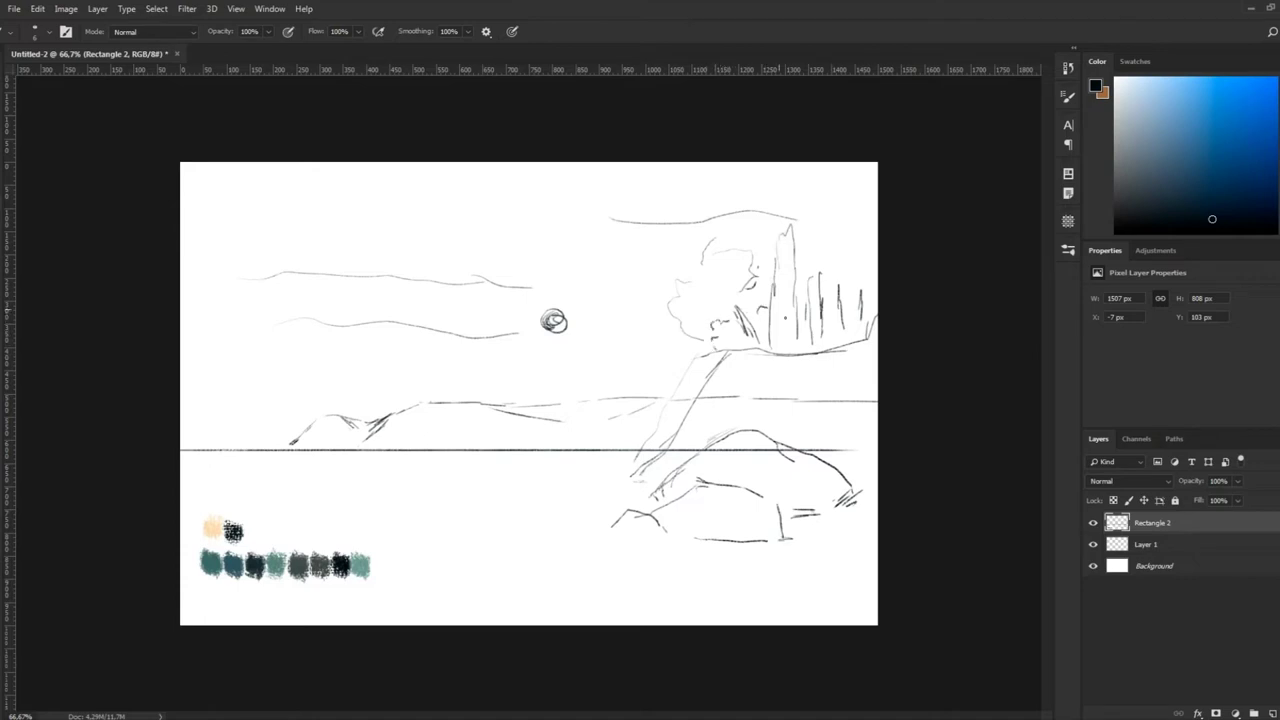
Sketch the foreground hill curves and a long faint shoreline near the canvas bottom
{"action": "left_click_drag", "start_coordinate": [681, 587], "coordinate": [620, 615]}
{"action": "mouse_move", "coordinate": [672, 588]}
{"action": "left_mouse_down"}
{"action": "mouse_move", "coordinate": [726, 590]}
{"action": "mouse_move", "coordinate": [808, 622]}
{"action": "left_mouse_up"}
{"action": "mouse_move", "coordinate": [644, 604]}
{"action": "left_mouse_down"}
{"action": "mouse_move", "coordinate": [602, 626]}
{"action": "mouse_move", "coordinate": [356, 594]}
{"action": "left_mouse_up"}
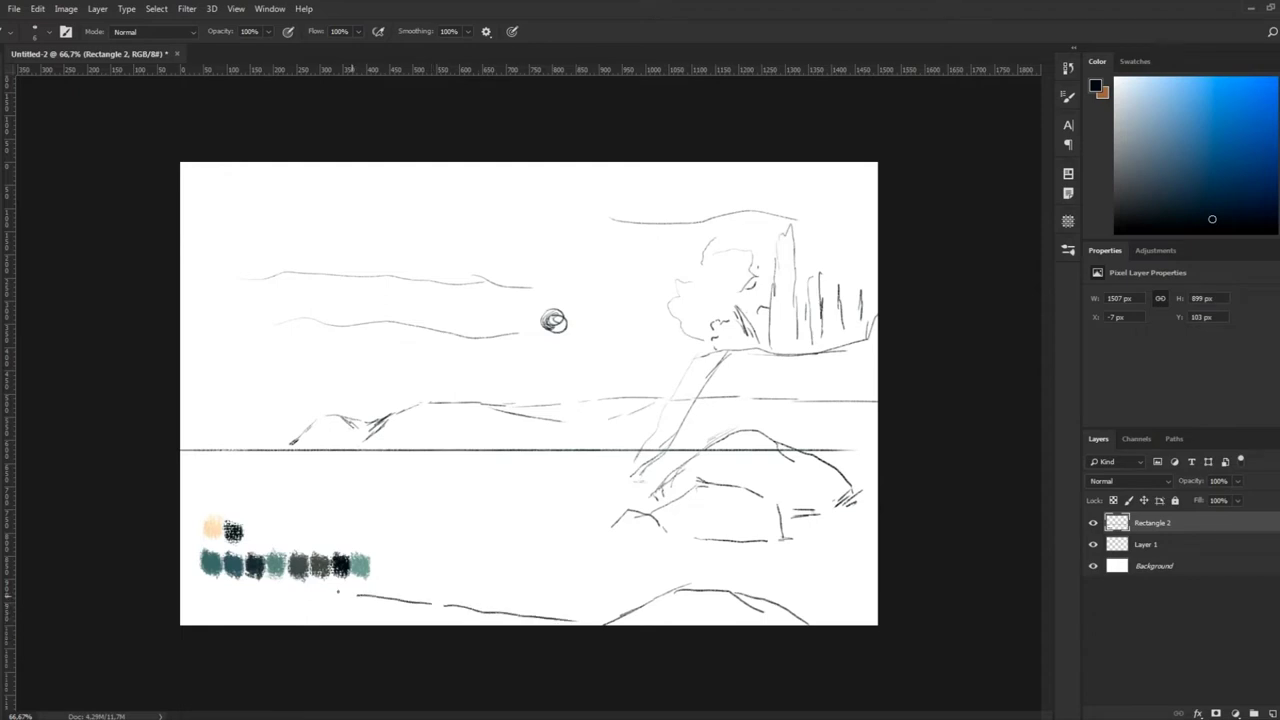
{"action": "left_click_drag", "start_coordinate": [816, 572], "coordinate": [560, 545]}
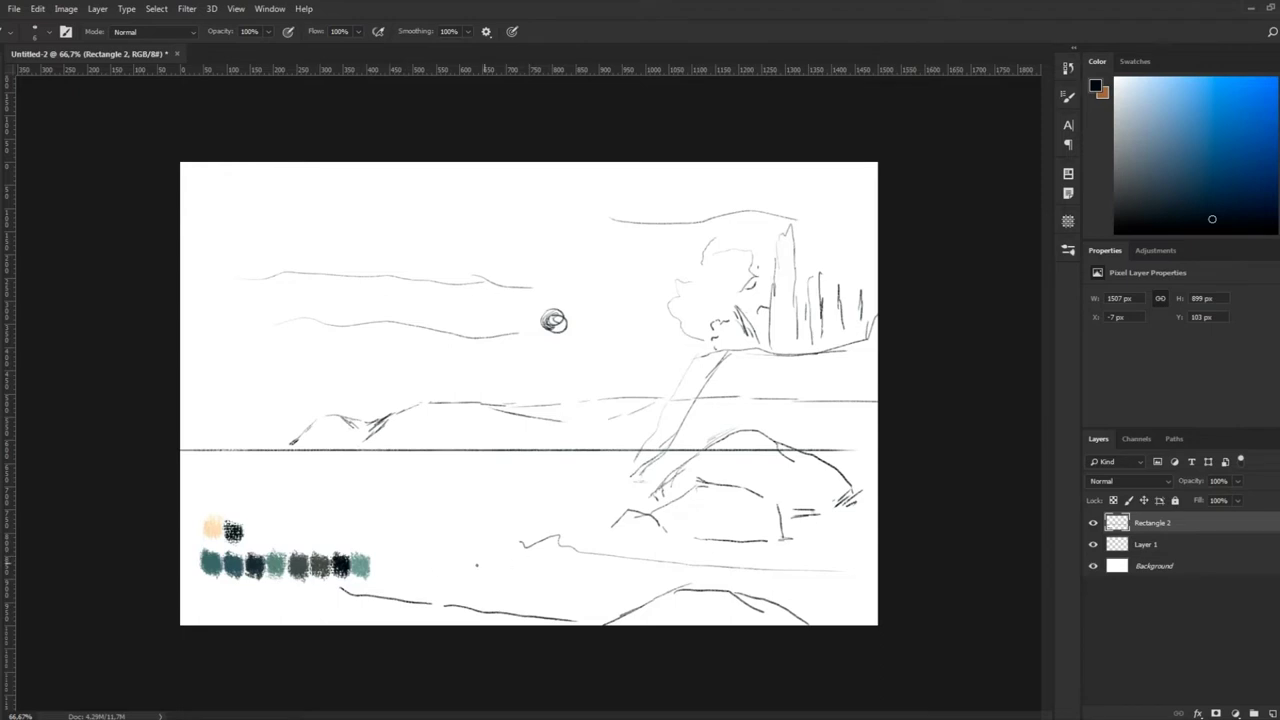
{"action": "left_click_drag", "start_coordinate": [566, 566], "coordinate": [398, 550]}
{"action": "key", "text": "alt+bracketleft"}
Undo the accidental sketch move and add a new empty layer for brushwork
{"action": "key", "text": "v"}
{"action": "left_click_drag", "start_coordinate": [248, 586], "coordinate": [268, 500]}
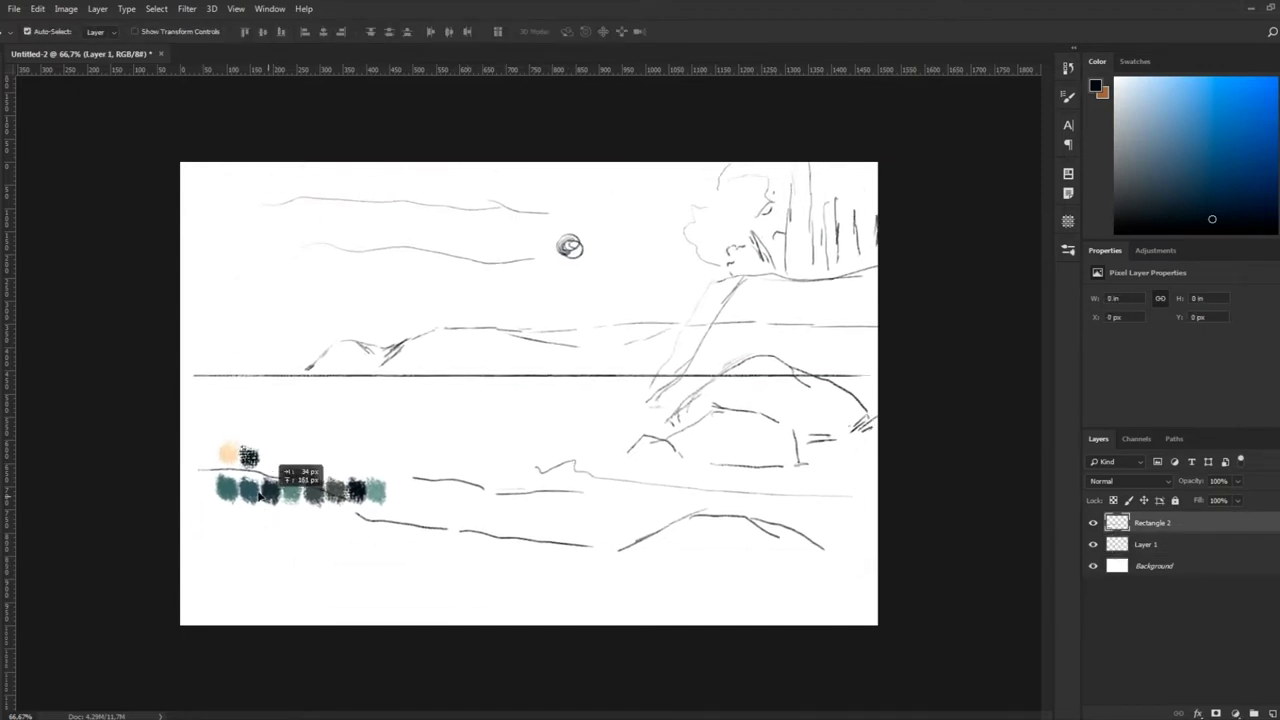
{"action": "key", "text": "ctrl+z"}
{"action": "key", "text": "ctrl+shift+alt+n"}
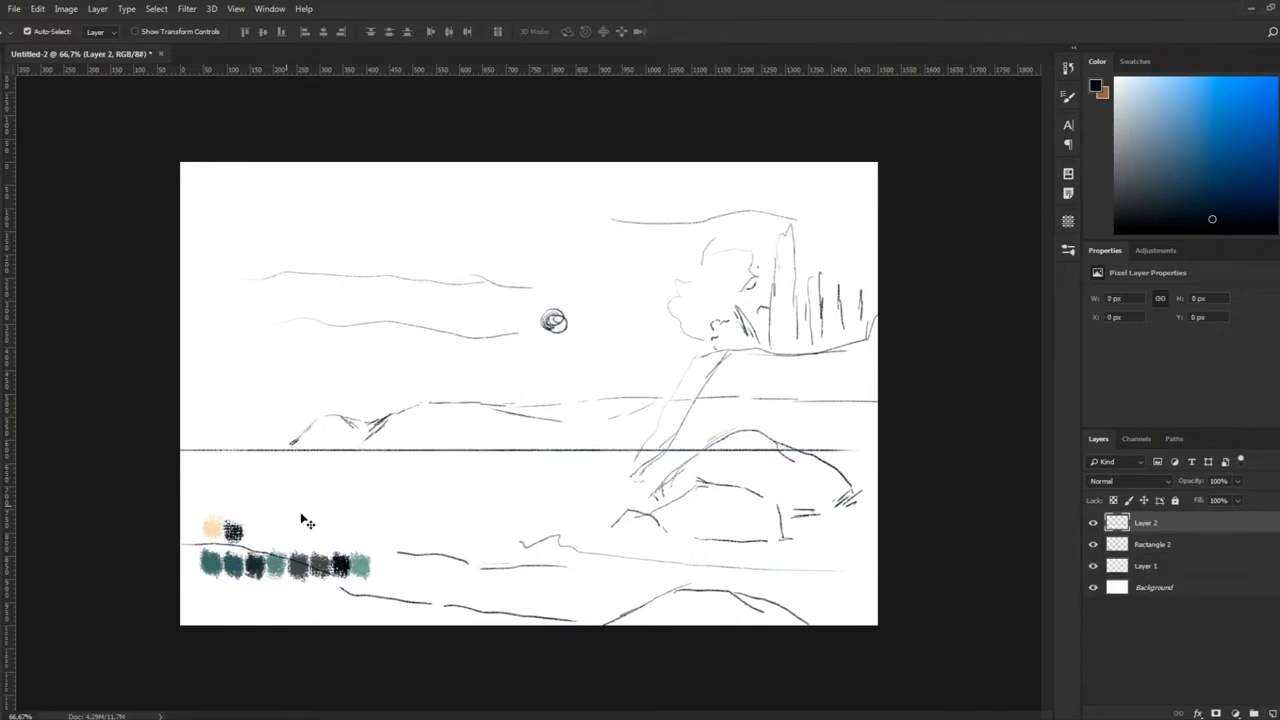
{"action": "key", "text": "b"}
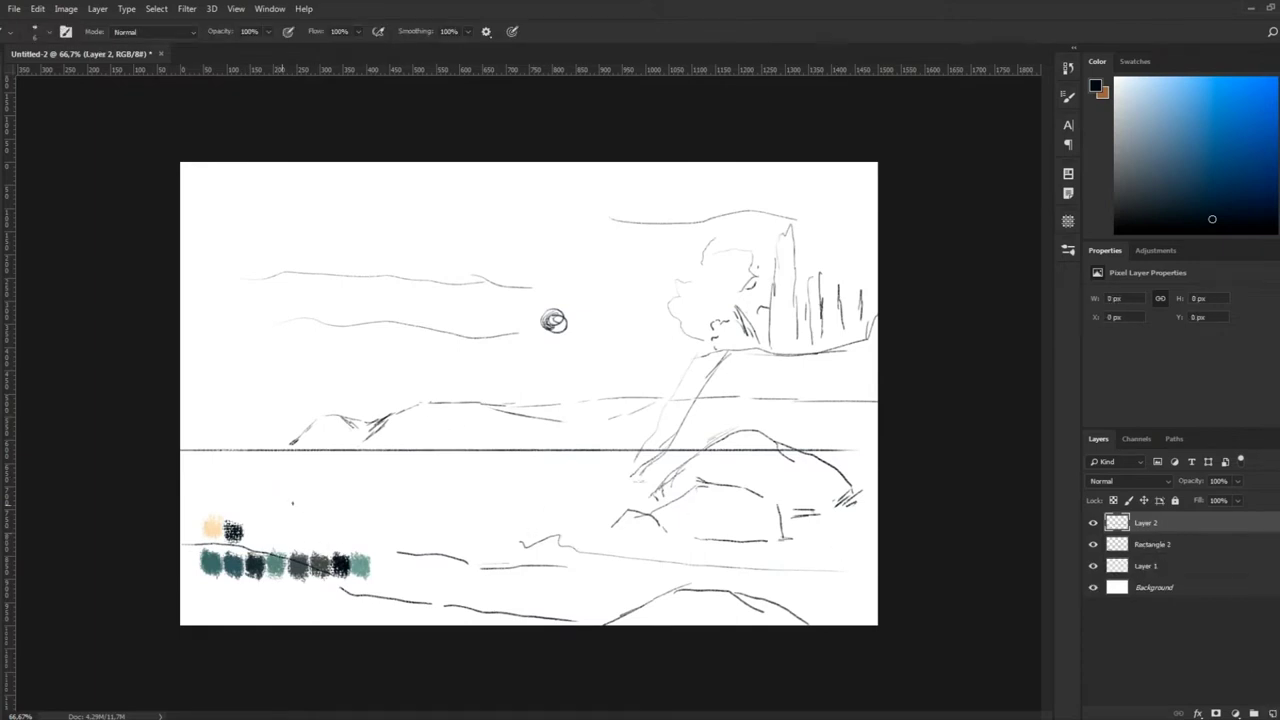
Draw looping wave strokes across the water
{"action": "left_click_drag", "start_coordinate": [330, 528], "coordinate": [378, 540]}
{"action": "mouse_move", "coordinate": [476, 524]}
{"action": "left_mouse_down"}
{"action": "mouse_move", "coordinate": [450, 557]}
{"action": "mouse_move", "coordinate": [540, 503]}
{"action": "left_mouse_up"}
{"action": "left_click_drag", "start_coordinate": [305, 528], "coordinate": [376, 512]}
{"action": "left_click_drag", "start_coordinate": [324, 574], "coordinate": [342, 582]}
{"action": "mouse_move", "coordinate": [404, 514]}
{"action": "left_mouse_down"}
{"action": "mouse_move", "coordinate": [340, 506]}
{"action": "mouse_move", "coordinate": [406, 500]}
{"action": "left_mouse_up"}
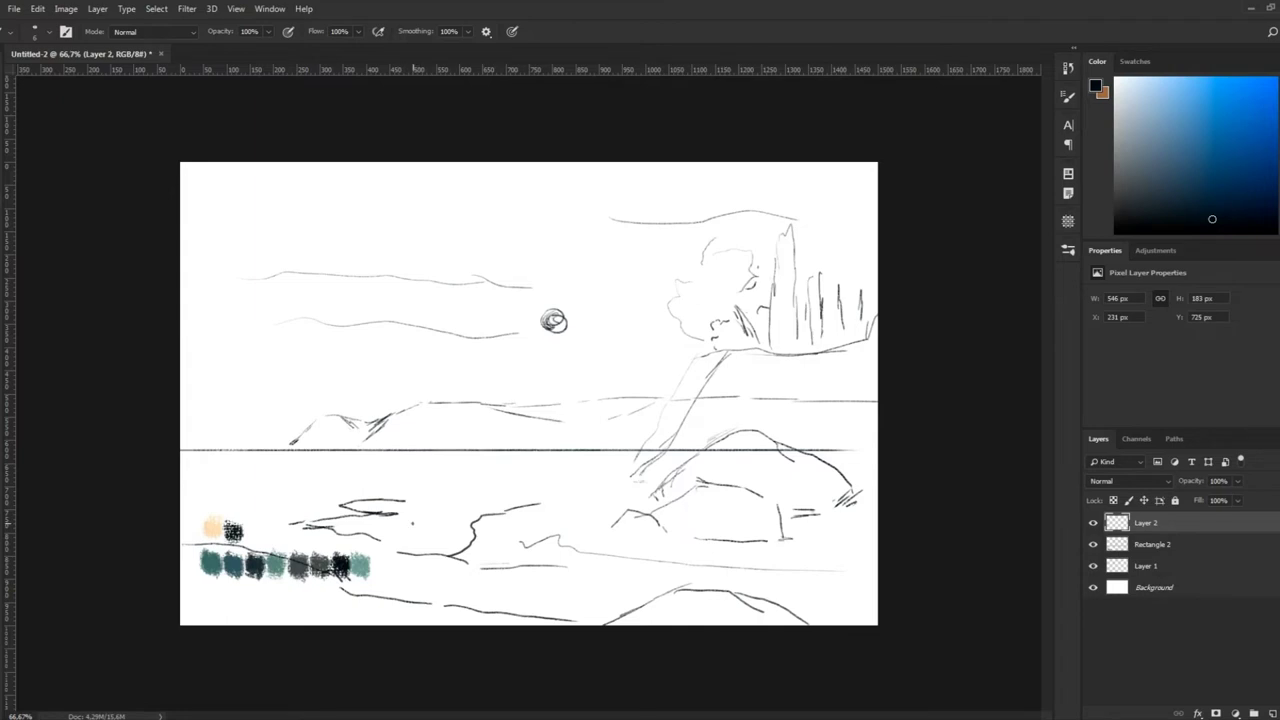
{"action": "left_click_drag", "start_coordinate": [476, 548], "coordinate": [393, 546]}
{"action": "left_click_drag", "start_coordinate": [452, 491], "coordinate": [515, 489]}
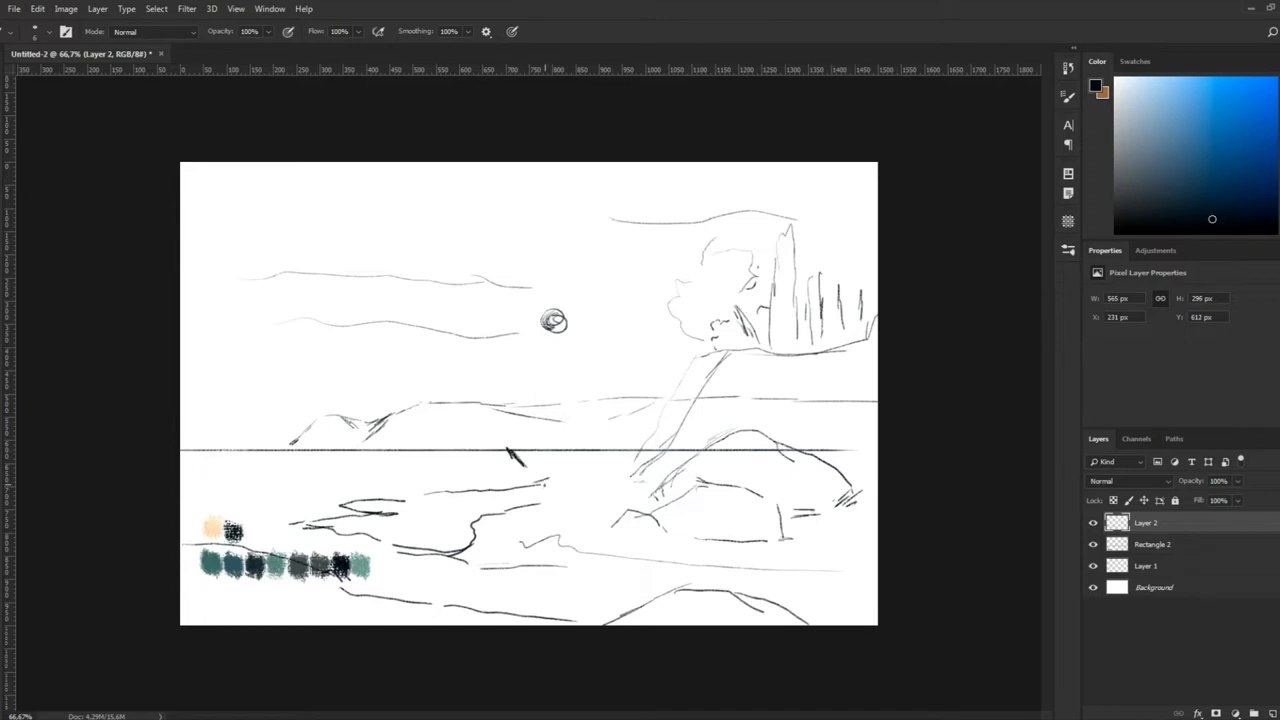
{"action": "mouse_move", "coordinate": [533, 480]}
{"action": "left_mouse_down"}
{"action": "mouse_move", "coordinate": [580, 466]}
{"action": "mouse_move", "coordinate": [580, 450]}
{"action": "mouse_move", "coordinate": [522, 446]}
{"action": "mouse_move", "coordinate": [560, 478]}
{"action": "mouse_move", "coordinate": [588, 460]}
{"action": "left_mouse_up"}
Draw the boat's hull and two masts, then add short waves beside it
{"action": "left_click_drag", "start_coordinate": [512, 441], "coordinate": [592, 446]}
{"action": "left_click_drag", "start_coordinate": [535, 346], "coordinate": [533, 414]}
{"action": "mouse_move", "coordinate": [566, 339]}
{"action": "left_mouse_down"}
{"action": "mouse_move", "coordinate": [557, 442]}
{"action": "mouse_move", "coordinate": [607, 465]}
{"action": "left_mouse_up"}
{"action": "left_click_drag", "start_coordinate": [375, 492], "coordinate": [434, 491]}
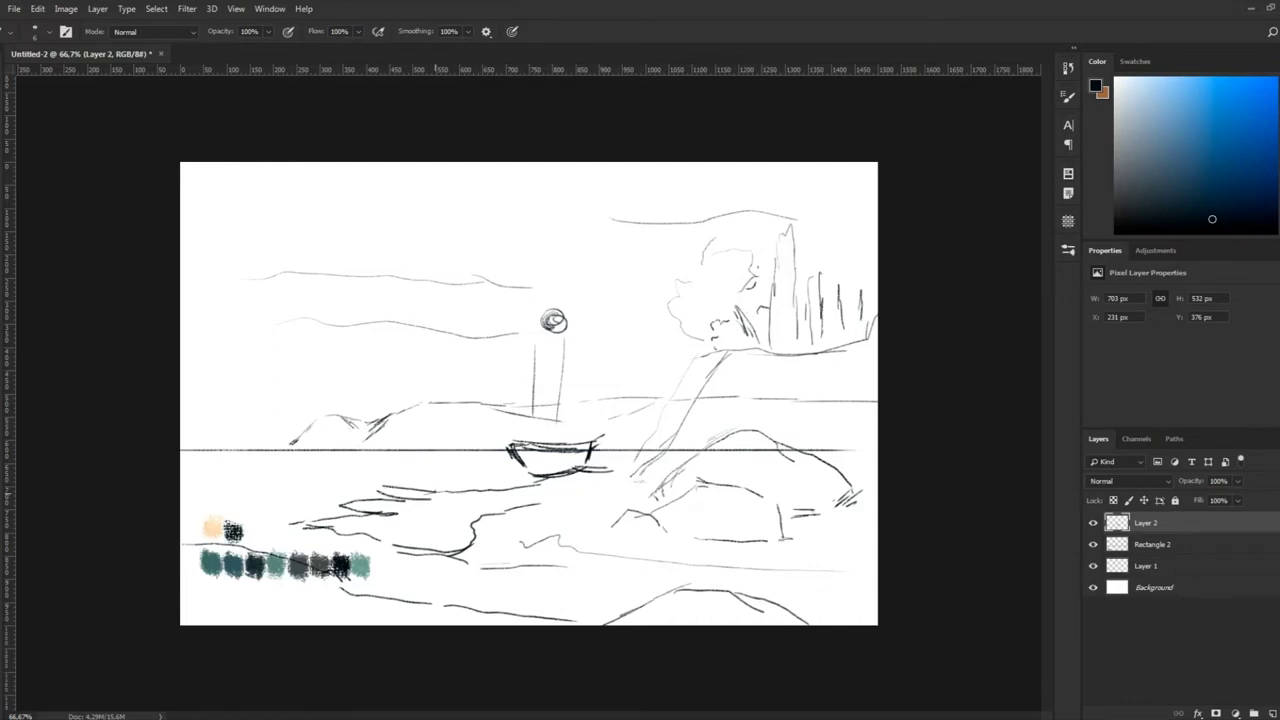
{"action": "left_click_drag", "start_coordinate": [345, 493], "coordinate": [378, 500]}
{"action": "left_click_drag", "start_coordinate": [346, 502], "coordinate": [484, 486]}
{"action": "left_click_drag", "start_coordinate": [440, 476], "coordinate": [487, 482]}
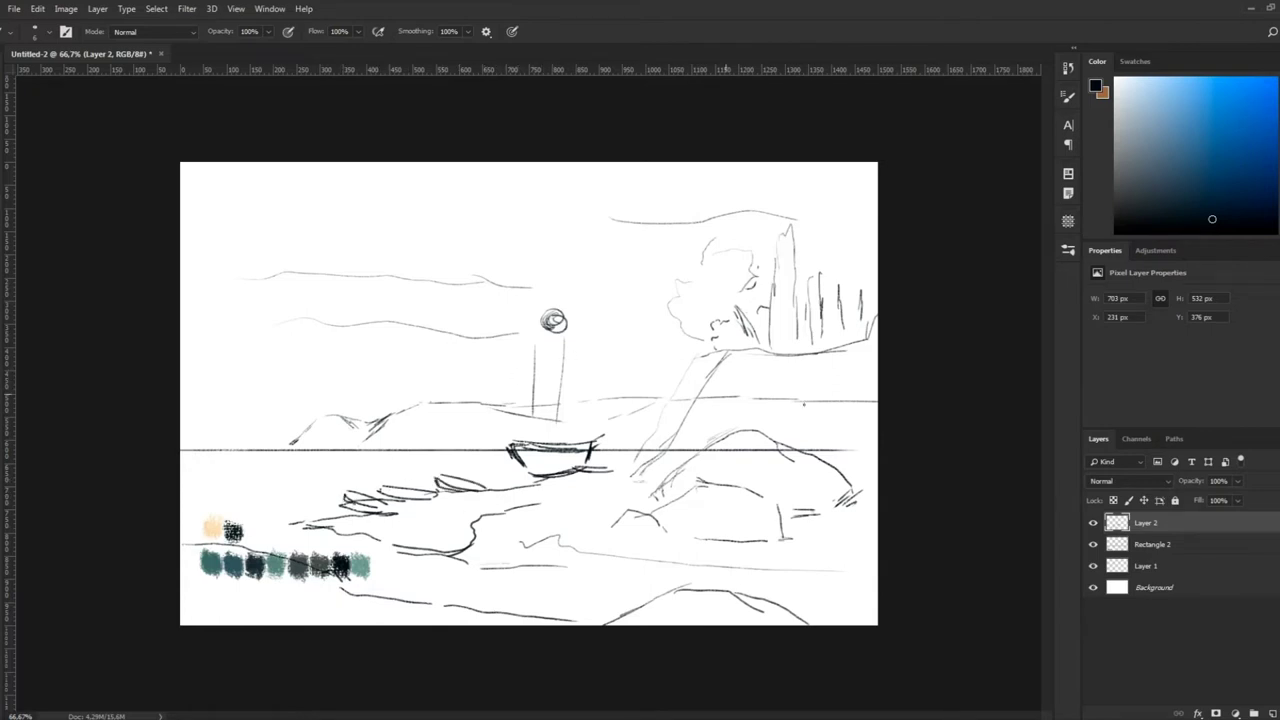
Add a new paint layer with a broad teal brush, placed below the sketch layer
{"action": "key", "text": "ctrl+shift+alt+n"}
{"action": "left_click", "coordinate": [1068, 250]}
{"action": "left_click", "coordinate": [968, 268]}
{"action": "left_click", "coordinate": [275, 566], "text": "alt"}
{"action": "mouse_move", "coordinate": [1152, 566]}
{"action": "left_mouse_down"}
{"action": "mouse_move", "coordinate": [1150, 518]}
{"action": "mouse_move", "coordinate": [1133, 575]}
{"action": "left_mouse_up"}
{"action": "mouse_move", "coordinate": [530, 333]}
{"action": "left_mouse_down"}
{"action": "mouse_move", "coordinate": [375, 301]}
{"action": "mouse_move", "coordinate": [358, 338]}
{"action": "mouse_move", "coordinate": [306, 329]}
{"action": "mouse_move", "coordinate": [366, 186]}
{"action": "mouse_move", "coordinate": [440, 330]}
{"action": "mouse_move", "coordinate": [232, 410]}
{"action": "mouse_move", "coordinate": [324, 418]}
{"action": "mouse_move", "coordinate": [843, 171]}
{"action": "mouse_move", "coordinate": [129, 194]}
{"action": "mouse_move", "coordinate": [366, 370]}
{"action": "mouse_move", "coordinate": [900, 357]}
{"action": "mouse_move", "coordinate": [190, 420]}
{"action": "mouse_move", "coordinate": [400, 250]}
{"action": "mouse_move", "coordinate": [540, 185]}
{"action": "mouse_move", "coordinate": [860, 300]}
{"action": "mouse_move", "coordinate": [490, 200]}
{"action": "mouse_move", "coordinate": [840, 290]}
{"action": "mouse_move", "coordinate": [524, 250]}
{"action": "mouse_move", "coordinate": [800, 240]}
{"action": "mouse_move", "coordinate": [180, 360]}
{"action": "mouse_move", "coordinate": [590, 430]}
{"action": "mouse_move", "coordinate": [287, 308]}
{"action": "mouse_move", "coordinate": [371, 143]}
{"action": "mouse_move", "coordinate": [638, 180]}
{"action": "mouse_move", "coordinate": [352, 300]}
{"action": "mouse_move", "coordinate": [470, 295]}
{"action": "mouse_move", "coordinate": [323, 300]}
{"action": "mouse_move", "coordinate": [250, 330]}
{"action": "left_mouse_up"}
{"action": "key", "text": "bracketright"}
{"action": "key", "text": "bracketright"}
{"action": "key", "text": "bracketright"}
Sample teals from the canvas and paint over the white sky highlights right of centre
{"action": "left_click", "coordinate": [362, 288], "text": "alt"}
{"action": "left_click", "coordinate": [463, 171], "text": "alt"}
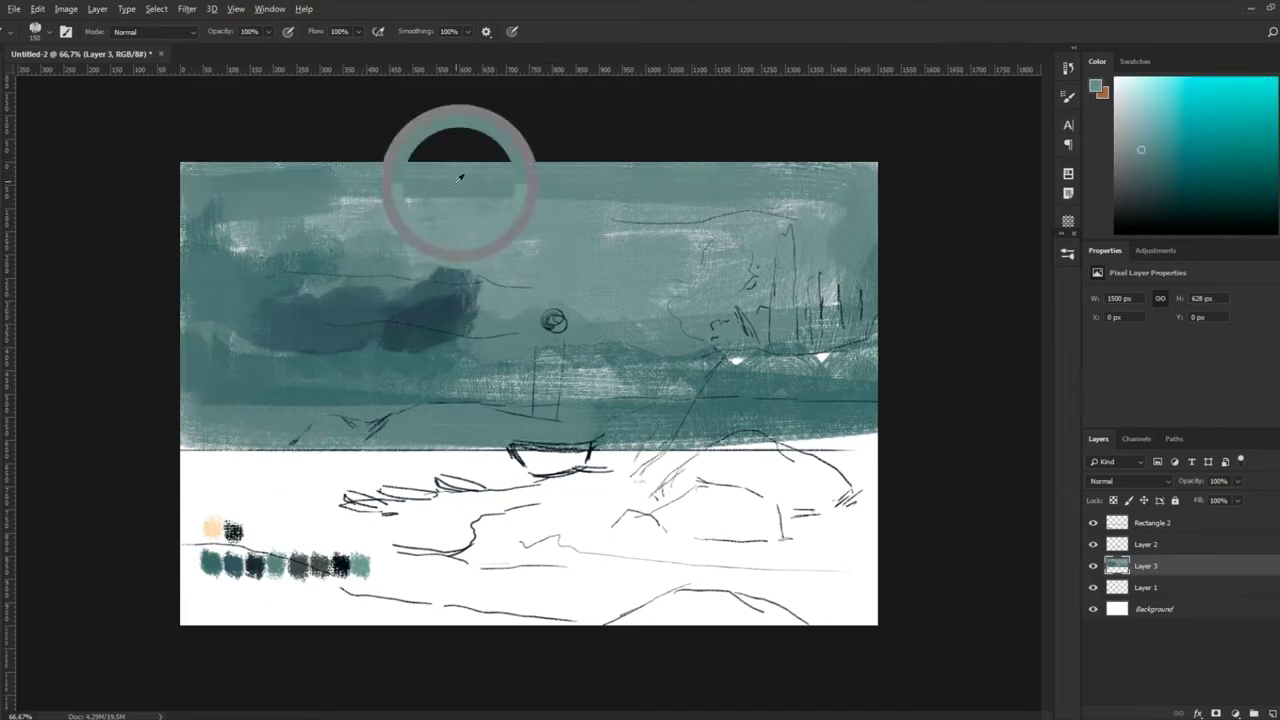
{"action": "left_click", "coordinate": [375, 150], "text": "alt"}
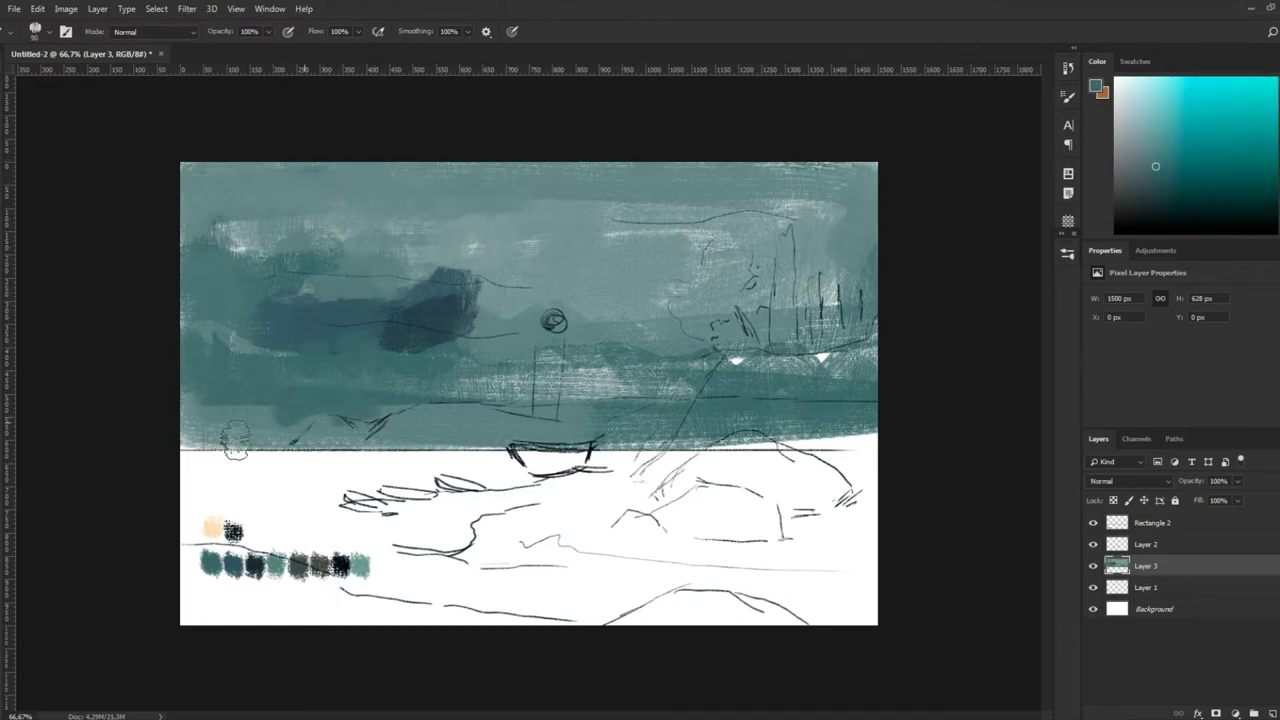
{"action": "left_click", "coordinate": [600, 337], "text": "alt"}
{"action": "mouse_move", "coordinate": [600, 372]}
{"action": "left_mouse_down"}
{"action": "mouse_move", "coordinate": [800, 362]}
{"action": "mouse_move", "coordinate": [851, 194]}
{"action": "left_mouse_up"}
Shape the cloud mass and darken the sky near the horizon and mountains
{"action": "left_click", "coordinate": [414, 337], "text": "alt"}
{"action": "left_click_drag", "start_coordinate": [453, 327], "coordinate": [470, 270]}
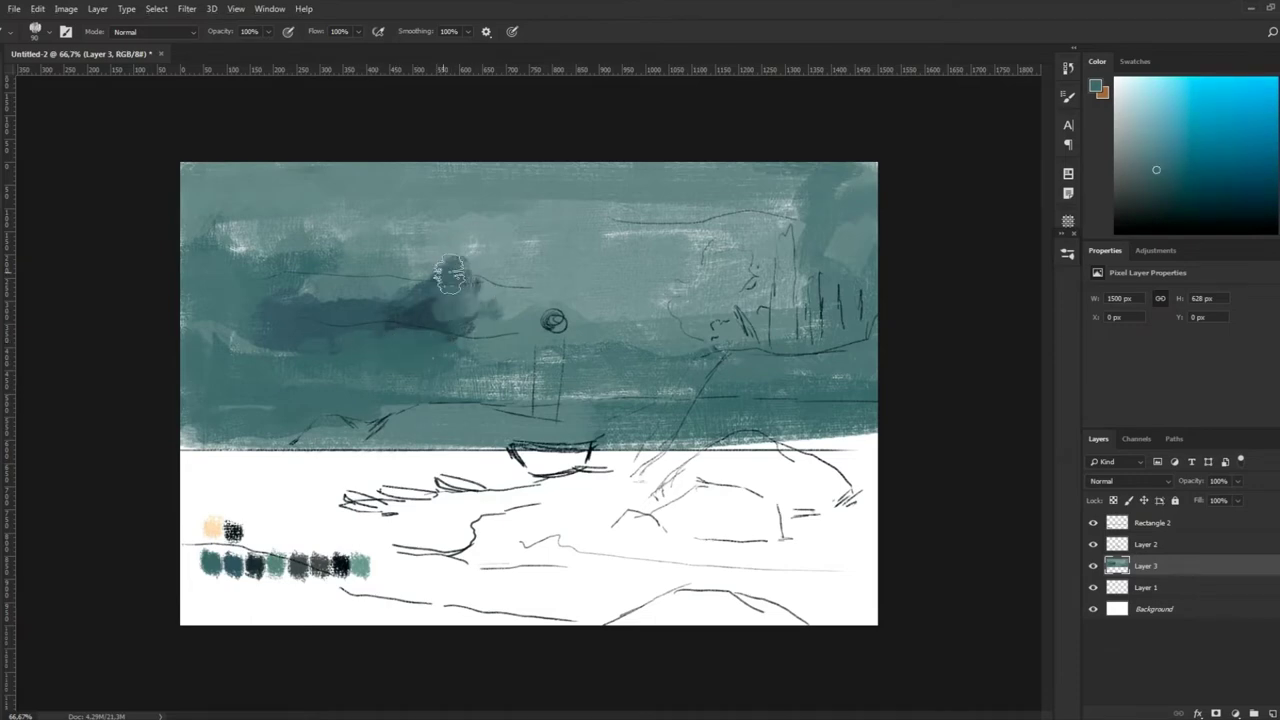
{"action": "left_click", "coordinate": [390, 285], "text": "alt"}
{"action": "left_click_drag", "start_coordinate": [760, 220], "coordinate": [720, 300]}
{"action": "left_click", "coordinate": [433, 310], "text": "alt"}
{"action": "mouse_move", "coordinate": [449, 357]}
{"action": "left_mouse_down"}
{"action": "mouse_move", "coordinate": [722, 385]}
{"action": "mouse_move", "coordinate": [450, 350]}
{"action": "left_mouse_up"}
{"action": "left_click", "coordinate": [253, 283], "text": "alt"}
{"action": "mouse_move", "coordinate": [693, 378]}
{"action": "left_mouse_down"}
{"action": "mouse_move", "coordinate": [800, 290]}
{"action": "mouse_move", "coordinate": [500, 310]}
{"action": "mouse_move", "coordinate": [780, 340]}
{"action": "left_mouse_up"}
Paint a dark blue-teal hill band along the horizon, then light teal strokes on the water
{"action": "left_click", "coordinate": [252, 566], "text": "alt"}
{"action": "mouse_move", "coordinate": [330, 428]}
{"action": "left_mouse_down"}
{"action": "mouse_move", "coordinate": [300, 444]}
{"action": "mouse_move", "coordinate": [355, 420]}
{"action": "mouse_move", "coordinate": [388, 421]}
{"action": "mouse_move", "coordinate": [325, 445]}
{"action": "mouse_move", "coordinate": [422, 418]}
{"action": "mouse_move", "coordinate": [605, 416]}
{"action": "mouse_move", "coordinate": [405, 420]}
{"action": "mouse_move", "coordinate": [857, 428]}
{"action": "mouse_move", "coordinate": [430, 438]}
{"action": "mouse_move", "coordinate": [600, 444]}
{"action": "mouse_move", "coordinate": [880, 415]}
{"action": "left_mouse_up"}
{"action": "mouse_move", "coordinate": [600, 406]}
{"action": "left_mouse_down"}
{"action": "mouse_move", "coordinate": [900, 411]}
{"action": "mouse_move", "coordinate": [284, 447]}
{"action": "left_mouse_up"}
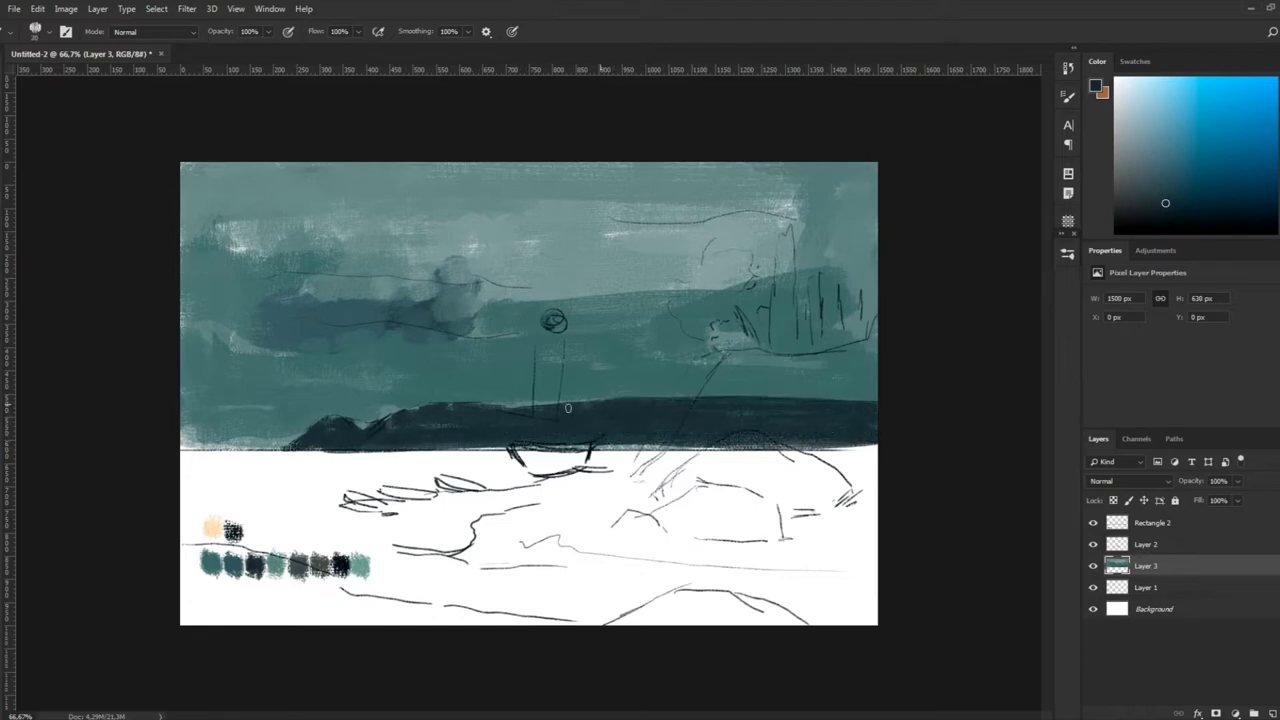
{"action": "left_click", "coordinate": [268, 562], "text": "alt"}
{"action": "mouse_move", "coordinate": [356, 482]}
{"action": "left_mouse_down"}
{"action": "mouse_move", "coordinate": [180, 482]}
{"action": "mouse_move", "coordinate": [494, 460]}
{"action": "mouse_move", "coordinate": [125, 457]}
{"action": "mouse_move", "coordinate": [985, 471]}
{"action": "mouse_move", "coordinate": [948, 492]}
{"action": "mouse_move", "coordinate": [681, 497]}
{"action": "mouse_move", "coordinate": [895, 533]}
{"action": "mouse_move", "coordinate": [393, 525]}
{"action": "mouse_move", "coordinate": [878, 545]}
{"action": "mouse_move", "coordinate": [522, 560]}
{"action": "mouse_move", "coordinate": [864, 565]}
{"action": "left_mouse_up"}
Cover the white foreground with light teal, working around the swatch box
{"action": "mouse_move", "coordinate": [864, 565]}
{"action": "left_mouse_down"}
{"action": "mouse_move", "coordinate": [442, 550]}
{"action": "mouse_move", "coordinate": [878, 600]}
{"action": "left_mouse_up"}
{"action": "mouse_move", "coordinate": [878, 600]}
{"action": "left_mouse_down"}
{"action": "mouse_move", "coordinate": [430, 610]}
{"action": "mouse_move", "coordinate": [818, 590]}
{"action": "left_mouse_up"}
{"action": "mouse_move", "coordinate": [396, 523]}
{"action": "left_mouse_down"}
{"action": "mouse_move", "coordinate": [470, 595]}
{"action": "mouse_move", "coordinate": [280, 605]}
{"action": "mouse_move", "coordinate": [200, 590]}
{"action": "left_mouse_up"}
{"action": "left_click_drag", "start_coordinate": [400, 550], "coordinate": [190, 612]}
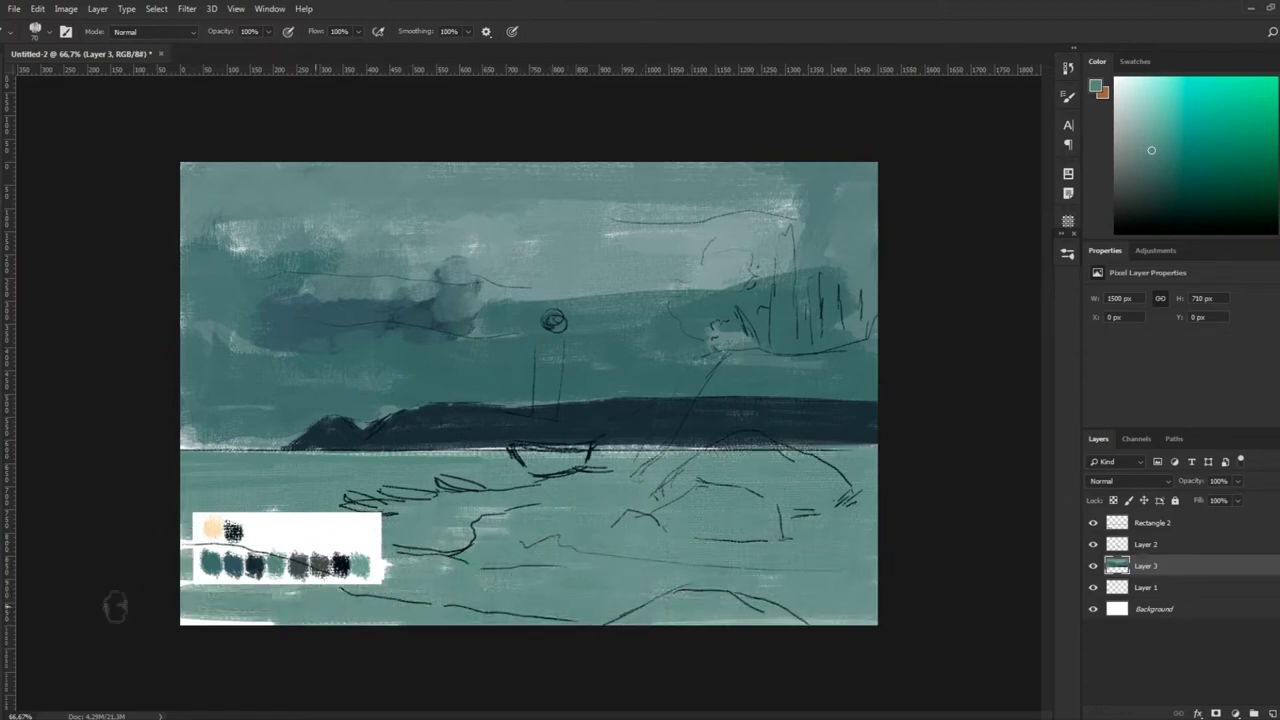
{"action": "left_click_drag", "start_coordinate": [290, 590], "coordinate": [185, 615]}
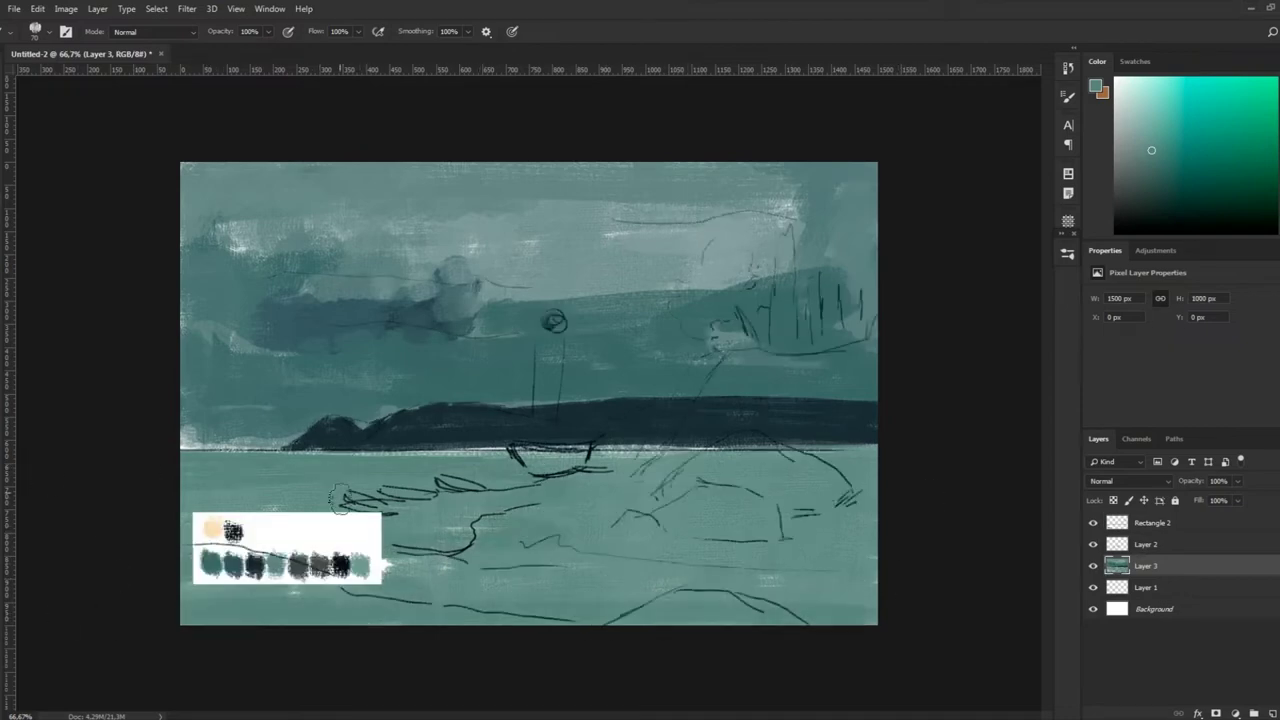
Block in the near-black headland on the right with grey-teal beneath it
{"action": "left_click_drag", "start_coordinate": [740, 365], "coordinate": [655, 470]}
{"action": "mouse_move", "coordinate": [725, 355]}
{"action": "left_mouse_down"}
{"action": "mouse_move", "coordinate": [865, 390]}
{"action": "mouse_move", "coordinate": [881, 429]}
{"action": "mouse_move", "coordinate": [823, 443]}
{"action": "mouse_move", "coordinate": [749, 391]}
{"action": "mouse_move", "coordinate": [846, 423]}
{"action": "mouse_move", "coordinate": [700, 437]}
{"action": "mouse_move", "coordinate": [665, 465]}
{"action": "mouse_move", "coordinate": [871, 371]}
{"action": "left_mouse_up"}
{"action": "left_click_drag", "start_coordinate": [695, 420], "coordinate": [648, 472]}
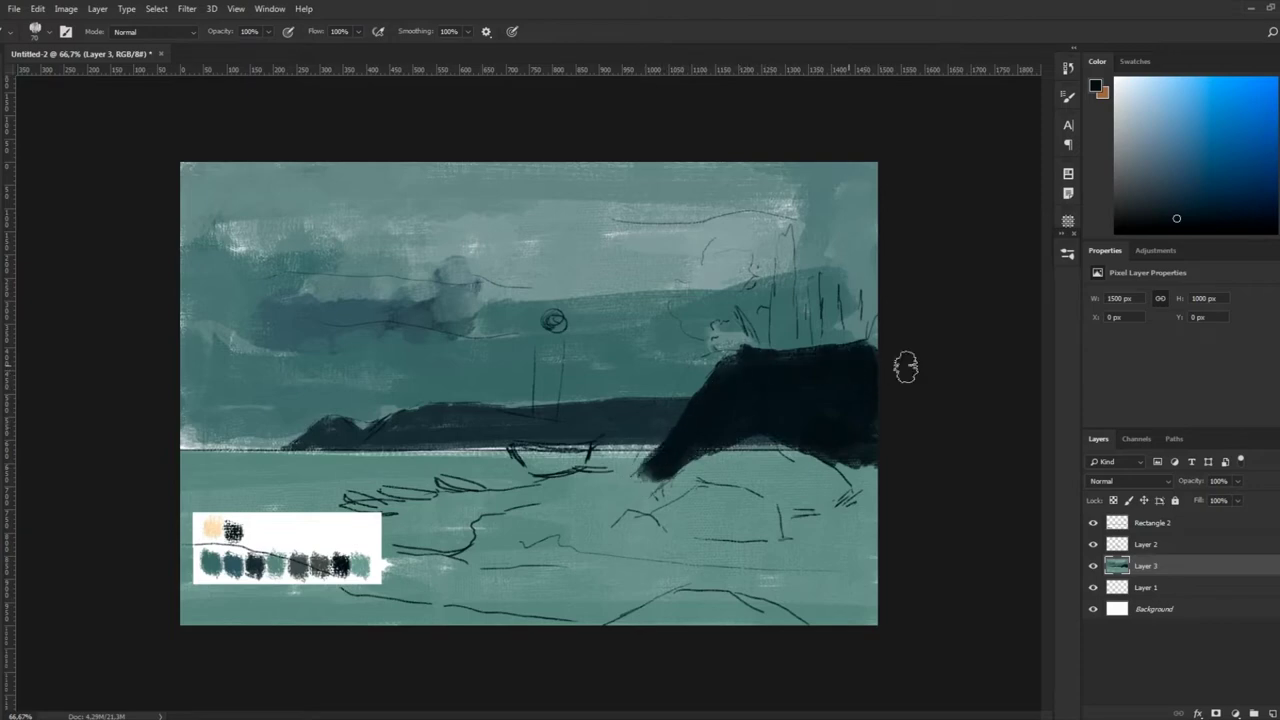
Paint grey-teal rock shapes beneath the dark headland
{"action": "left_click", "coordinate": [314, 546], "text": "alt"}
{"action": "left_click_drag", "start_coordinate": [740, 452], "coordinate": [694, 478]}
{"action": "left_click", "coordinate": [779, 445], "text": "alt"}
{"action": "left_click_drag", "start_coordinate": [770, 445], "coordinate": [855, 500]}
{"action": "left_click_drag", "start_coordinate": [790, 470], "coordinate": [740, 480]}
{"action": "mouse_move", "coordinate": [835, 470]}
{"action": "left_mouse_down"}
{"action": "mouse_move", "coordinate": [822, 493]}
{"action": "mouse_move", "coordinate": [667, 490]}
{"action": "left_mouse_up"}
Sample darker rock colours and add small dark strokes under the headland
{"action": "left_click", "coordinate": [765, 460], "text": "alt"}
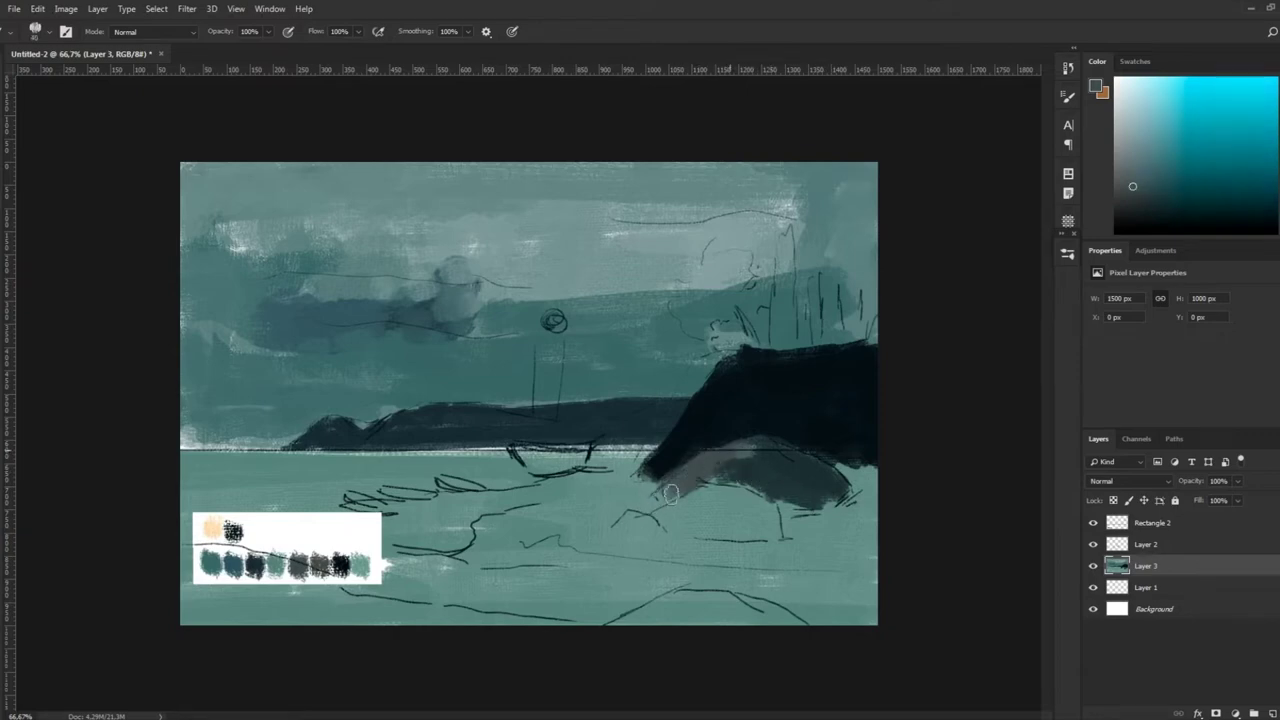
{"action": "left_click", "coordinate": [657, 476], "text": "alt"}
{"action": "left_click", "coordinate": [740, 445], "text": "alt"}
{"action": "left_click", "coordinate": [783, 470], "text": "alt"}
{"action": "mouse_move", "coordinate": [775, 535]}
{"action": "left_mouse_down"}
{"action": "mouse_move", "coordinate": [742, 510]}
{"action": "mouse_move", "coordinate": [627, 517]}
{"action": "mouse_move", "coordinate": [735, 510]}
{"action": "left_mouse_up"}
{"action": "left_click", "coordinate": [680, 505], "text": "alt"}
Paint a dark foreground rock and dark strokes on the water, undoing the bottom-edge strokes
{"action": "left_click", "coordinate": [623, 512], "text": "alt"}
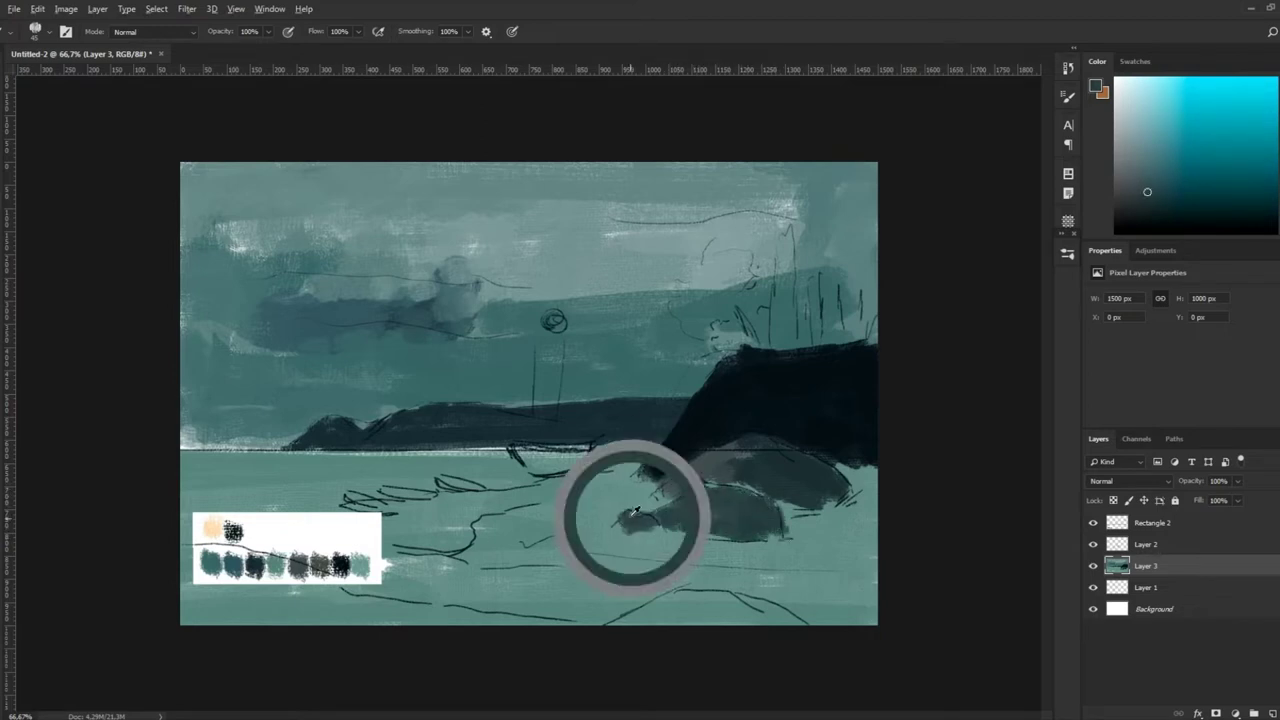
{"action": "left_click", "coordinate": [760, 462], "text": "alt"}
{"action": "mouse_move", "coordinate": [618, 618]}
{"action": "left_mouse_down"}
{"action": "mouse_move", "coordinate": [685, 592]}
{"action": "mouse_move", "coordinate": [800, 620]}
{"action": "mouse_move", "coordinate": [620, 619]}
{"action": "left_mouse_up"}
{"action": "mouse_move", "coordinate": [483, 549]}
{"action": "left_mouse_down"}
{"action": "mouse_move", "coordinate": [465, 499]}
{"action": "mouse_move", "coordinate": [452, 540]}
{"action": "mouse_move", "coordinate": [360, 531]}
{"action": "mouse_move", "coordinate": [440, 535]}
{"action": "left_mouse_up"}
{"action": "left_click_drag", "start_coordinate": [279, 614], "coordinate": [185, 600]}
{"action": "left_click_drag", "start_coordinate": [265, 580], "coordinate": [545, 612]}
{"action": "mouse_move", "coordinate": [400, 605]}
{"action": "left_mouse_down"}
{"action": "mouse_move", "coordinate": [159, 615]}
{"action": "mouse_move", "coordinate": [560, 640]}
{"action": "mouse_move", "coordinate": [383, 603]}
{"action": "left_mouse_up"}
{"action": "key", "text": "ctrl+z"}
{"action": "key", "text": "ctrl+z"}
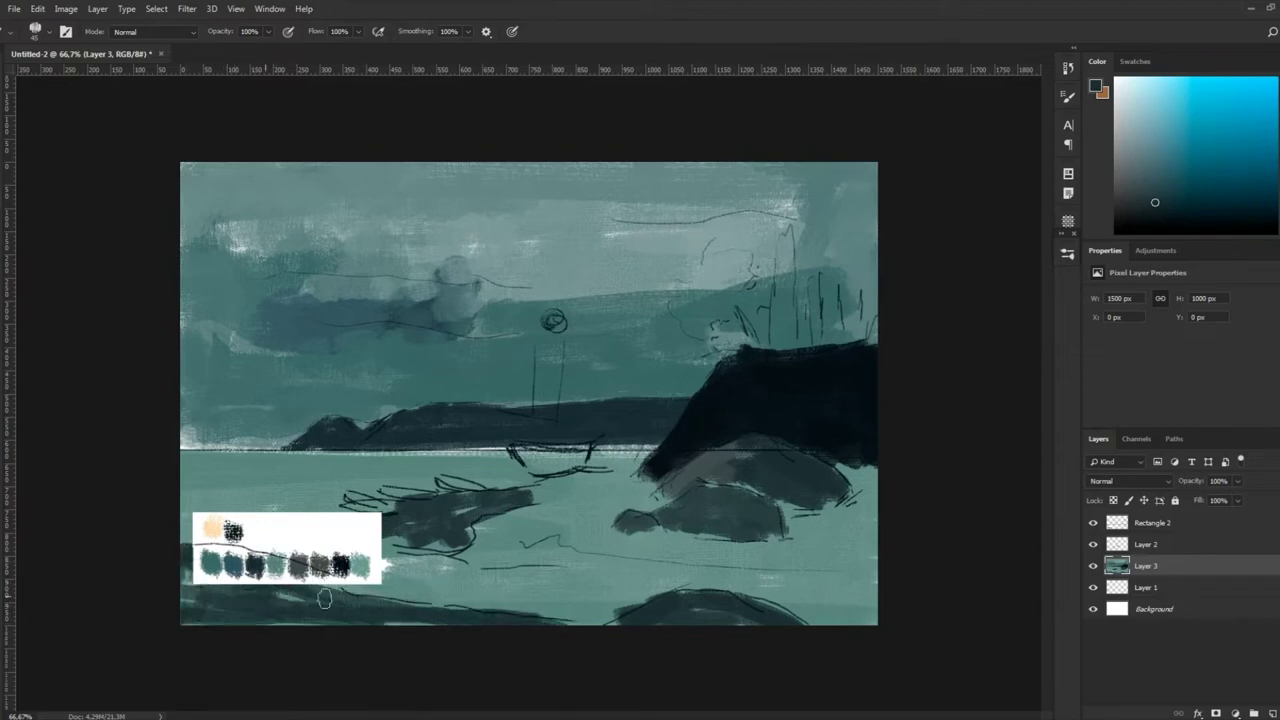
{"action": "mouse_move", "coordinate": [617, 561]}
{"action": "left_mouse_down"}
{"action": "mouse_move", "coordinate": [553, 556]}
{"action": "mouse_move", "coordinate": [880, 583]}
{"action": "mouse_move", "coordinate": [385, 542]}
{"action": "mouse_move", "coordinate": [453, 532]}
{"action": "left_mouse_up"}
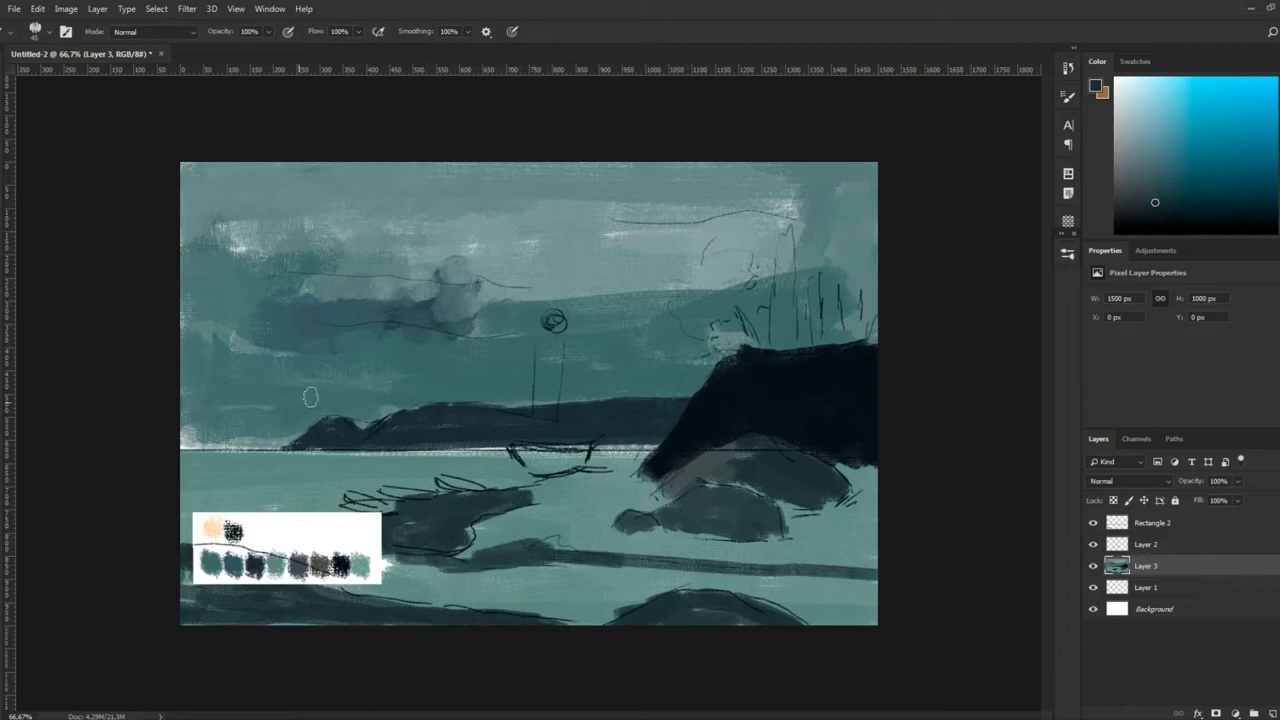
Sample various teal, white and cyan tones, then add empty Layer 4 above Layer 3
{"action": "left_click", "coordinate": [392, 440], "text": "alt"}
{"action": "left_click", "coordinate": [402, 407], "text": "alt"}
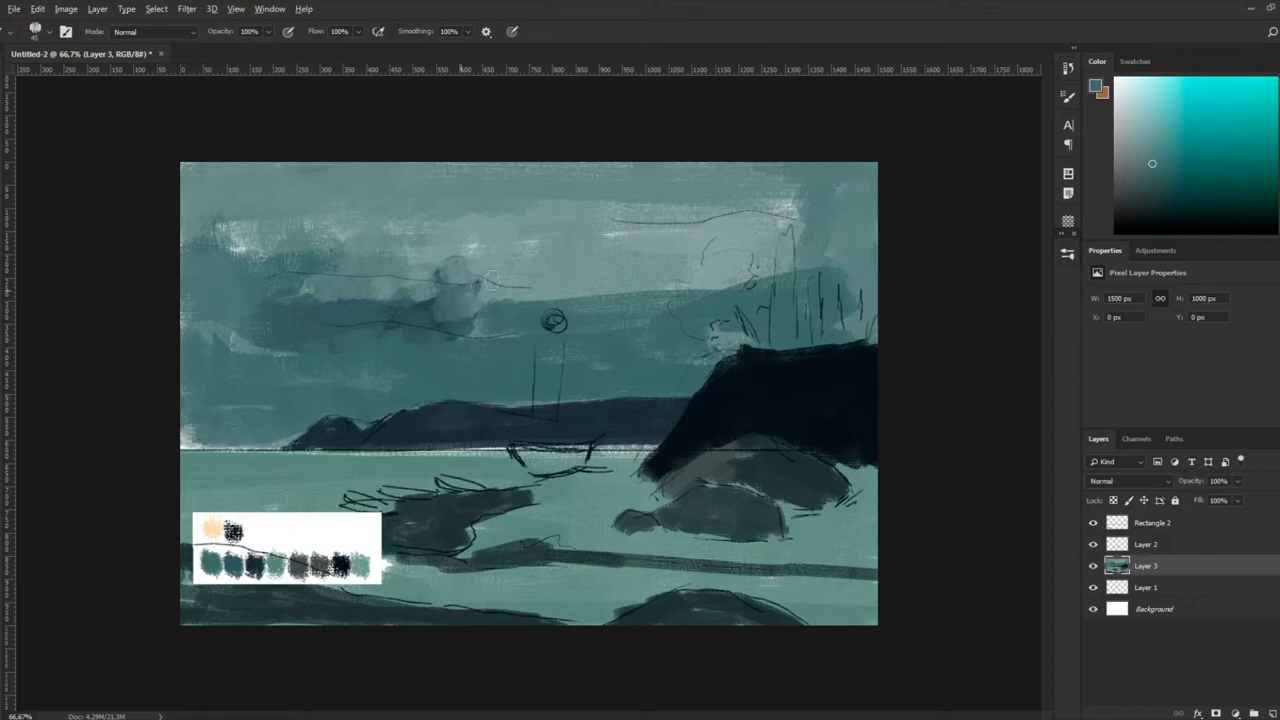
{"action": "left_click", "coordinate": [554, 321], "text": "alt"}
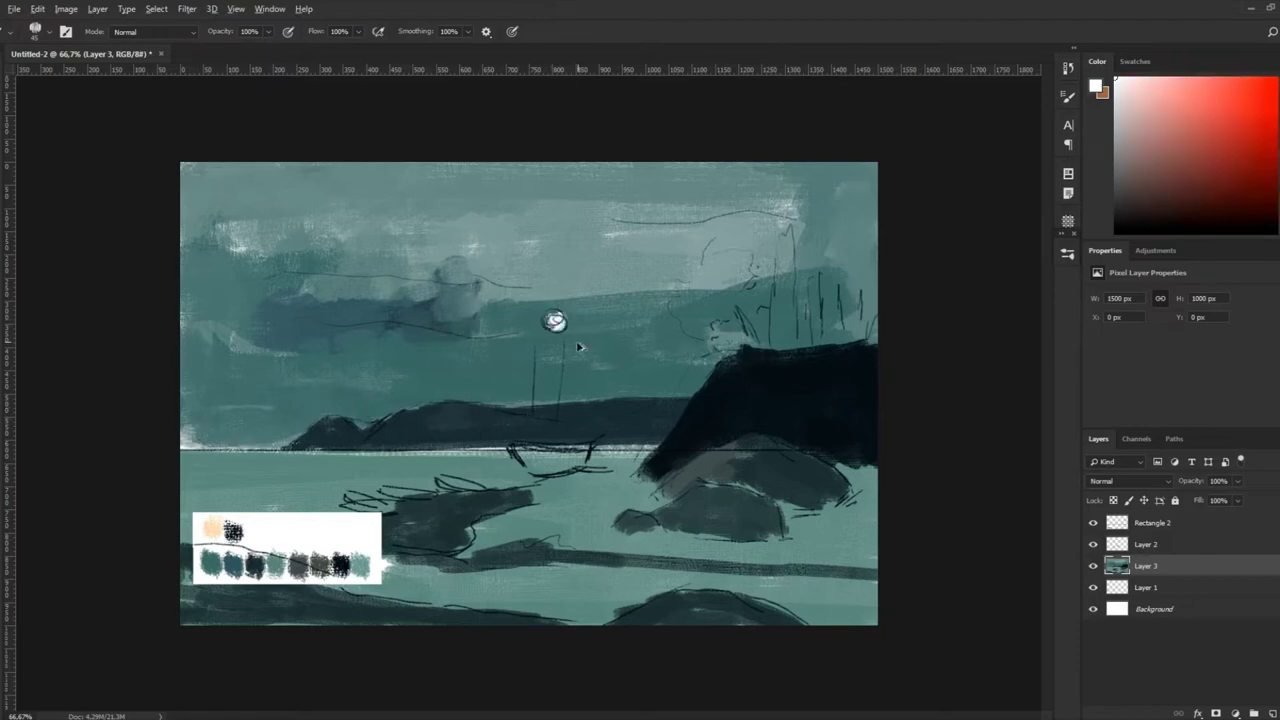
{"action": "left_click", "coordinate": [467, 509], "text": "alt"}
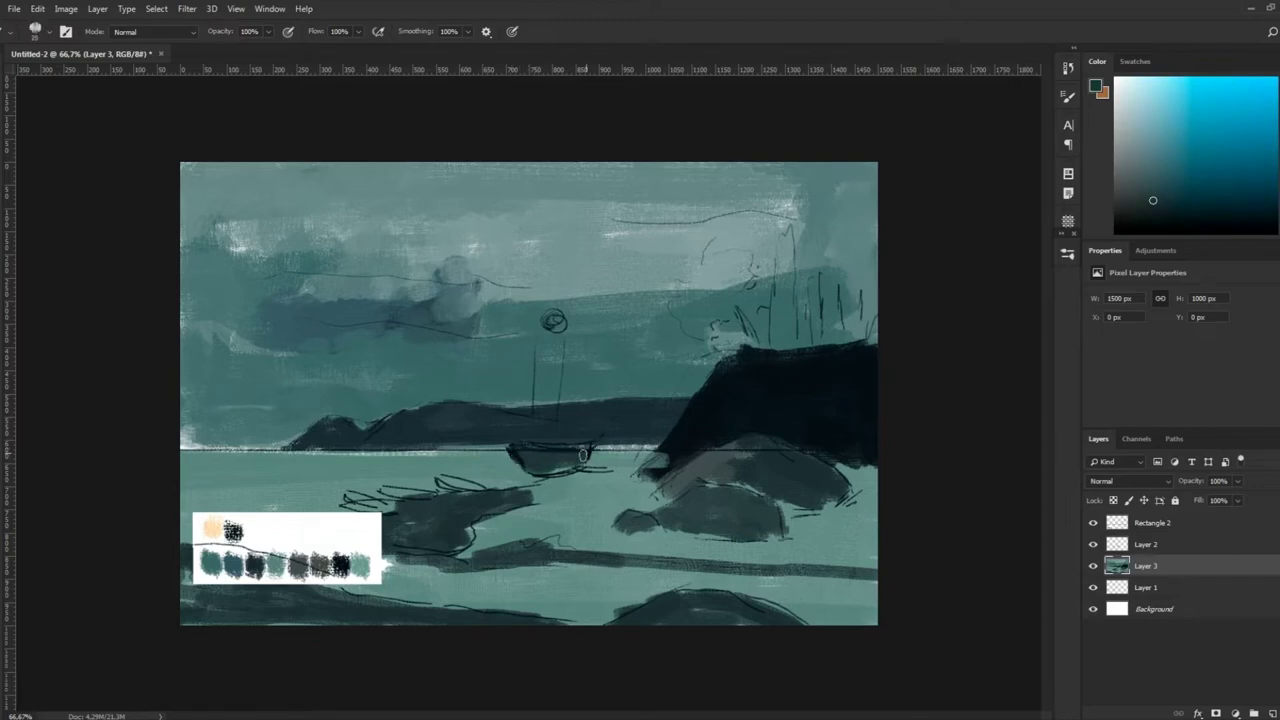
{"action": "left_click", "coordinate": [515, 451], "text": "alt"}
{"action": "left_click", "coordinate": [529, 471], "text": "alt"}
{"action": "left_click", "coordinate": [592, 443], "text": "alt"}
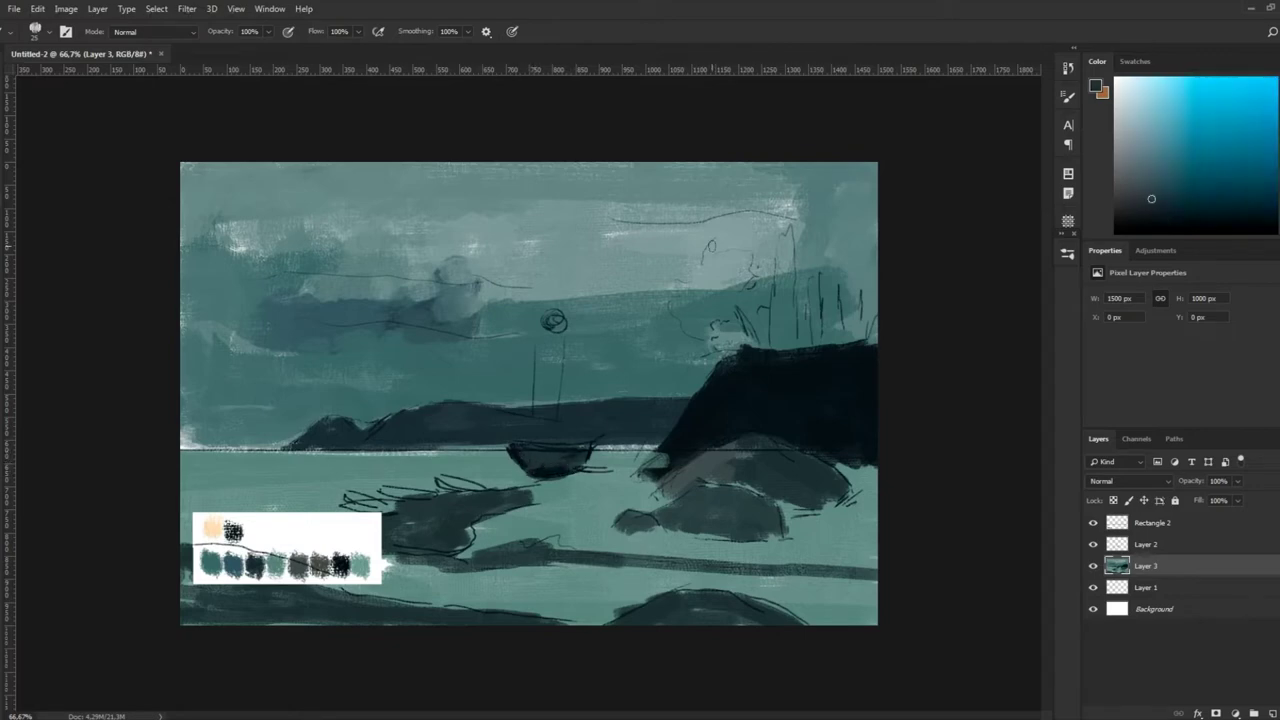
{"action": "left_click", "coordinate": [420, 412], "text": "alt"}
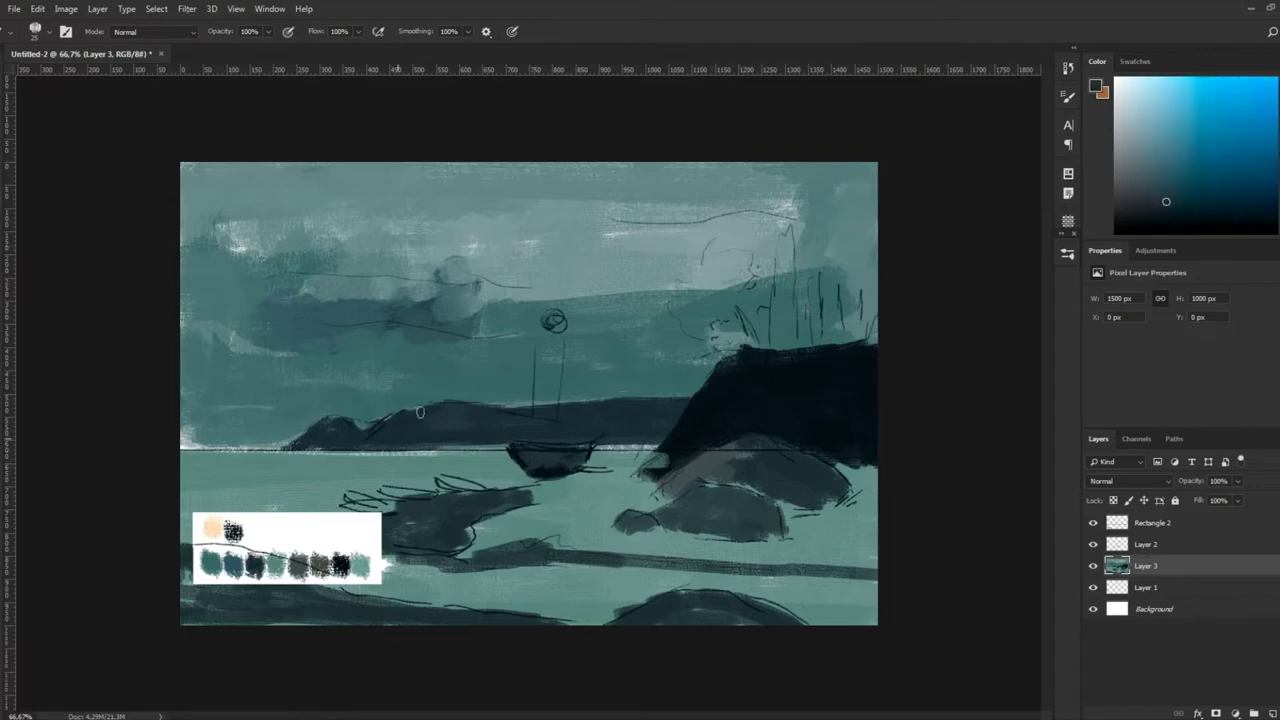
{"action": "left_click", "coordinate": [427, 367], "text": "alt"}
{"action": "key", "text": "ctrl+shift+alt+n"}
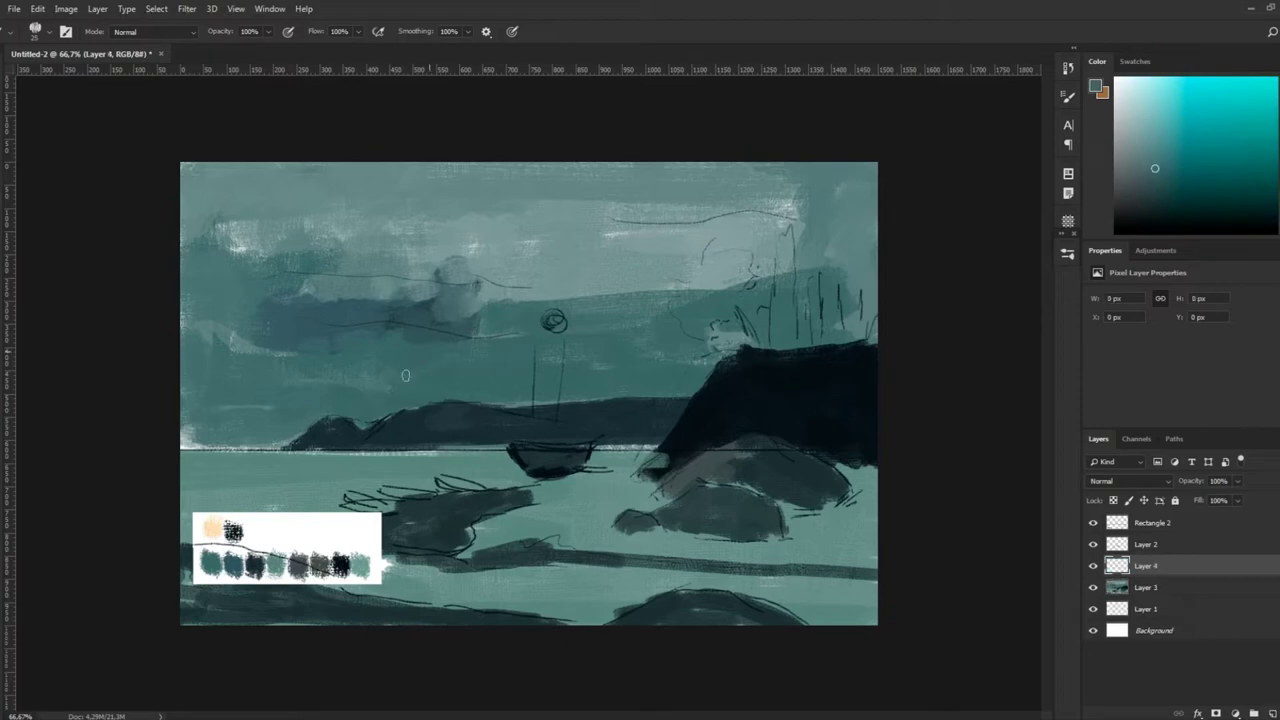
Paint dark and lighter teal strokes across the top-left sky, sampling colours from the canvas
{"action": "left_click", "coordinate": [400, 363], "text": "alt"}
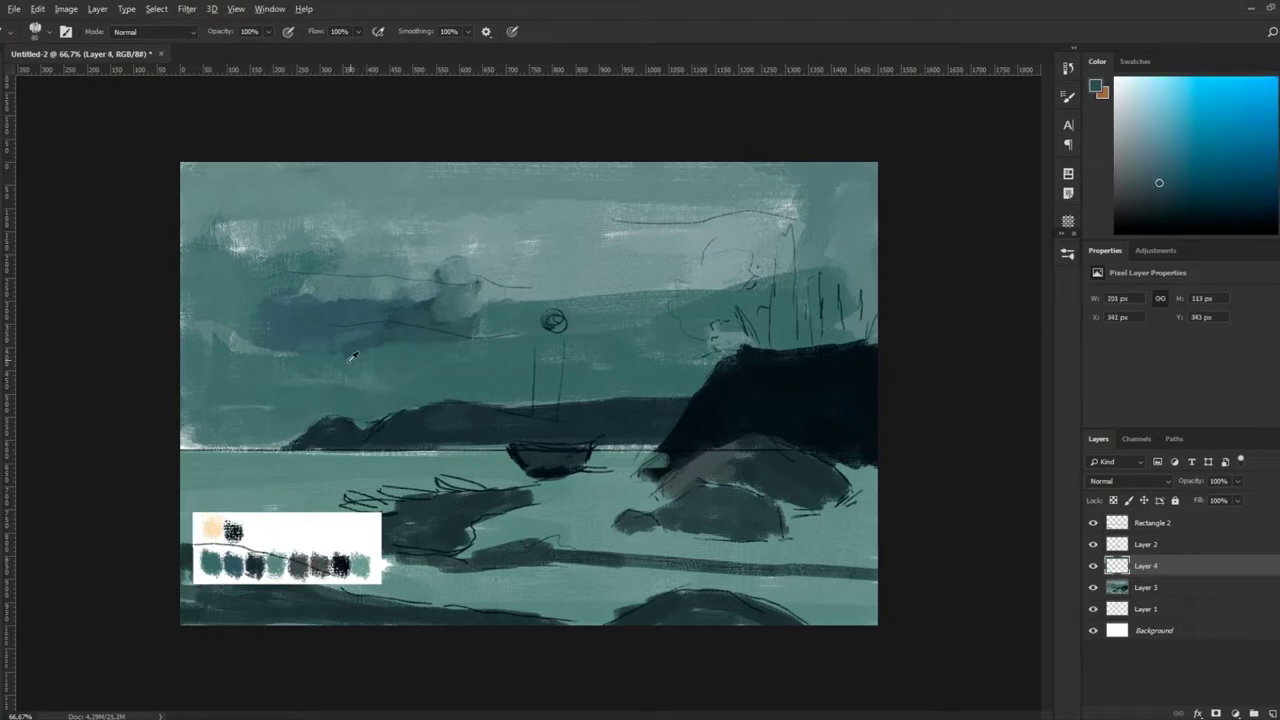
{"action": "left_click", "coordinate": [428, 310], "text": "alt"}
{"action": "left_click", "coordinate": [329, 321], "text": "alt"}
{"action": "left_click_drag", "start_coordinate": [360, 168], "coordinate": [123, 200]}
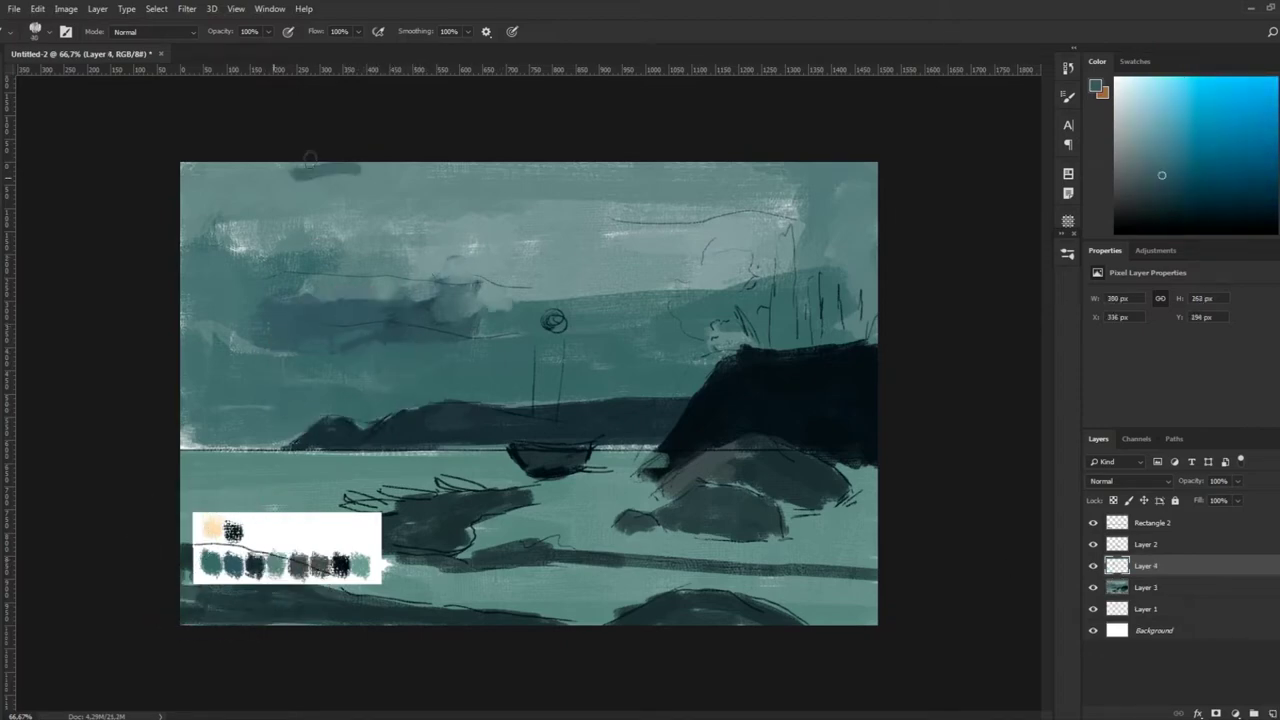
{"action": "left_click", "coordinate": [355, 166], "text": "alt"}
{"action": "mouse_move", "coordinate": [310, 172]}
{"action": "left_mouse_down"}
{"action": "mouse_move", "coordinate": [190, 185]}
{"action": "mouse_move", "coordinate": [346, 162]}
{"action": "mouse_move", "coordinate": [290, 215]}
{"action": "mouse_move", "coordinate": [337, 182]}
{"action": "left_mouse_up"}
{"action": "left_click", "coordinate": [233, 204], "text": "alt"}
{"action": "left_click", "coordinate": [243, 171], "text": "alt"}
{"action": "left_click", "coordinate": [337, 182], "text": "alt"}
{"action": "left_click", "coordinate": [227, 238], "text": "alt"}
{"action": "left_click_drag", "start_coordinate": [229, 240], "coordinate": [437, 194]}
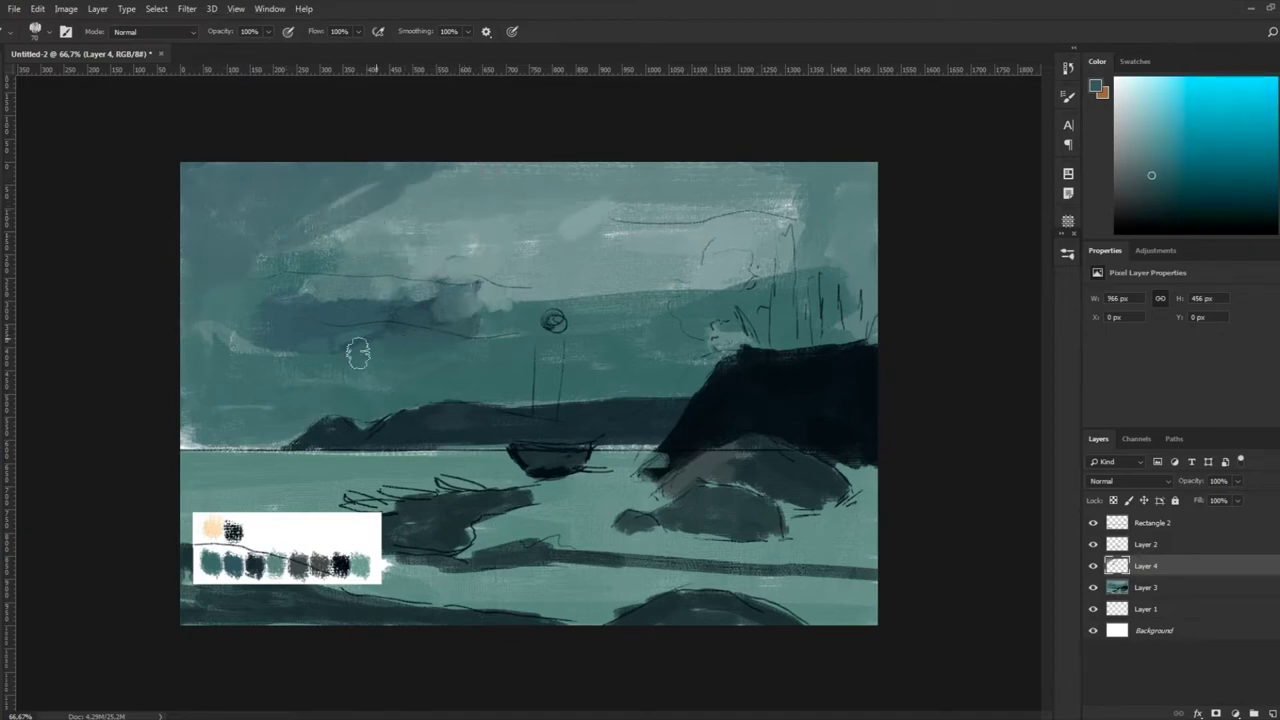
{"action": "left_click", "coordinate": [337, 296], "text": "alt"}
Switch to the Plastic Wrap brush and add speckled, pale texture strokes to the upper sky
{"action": "key", "text": "F5"}
{"action": "left_click", "coordinate": [840, 606]}
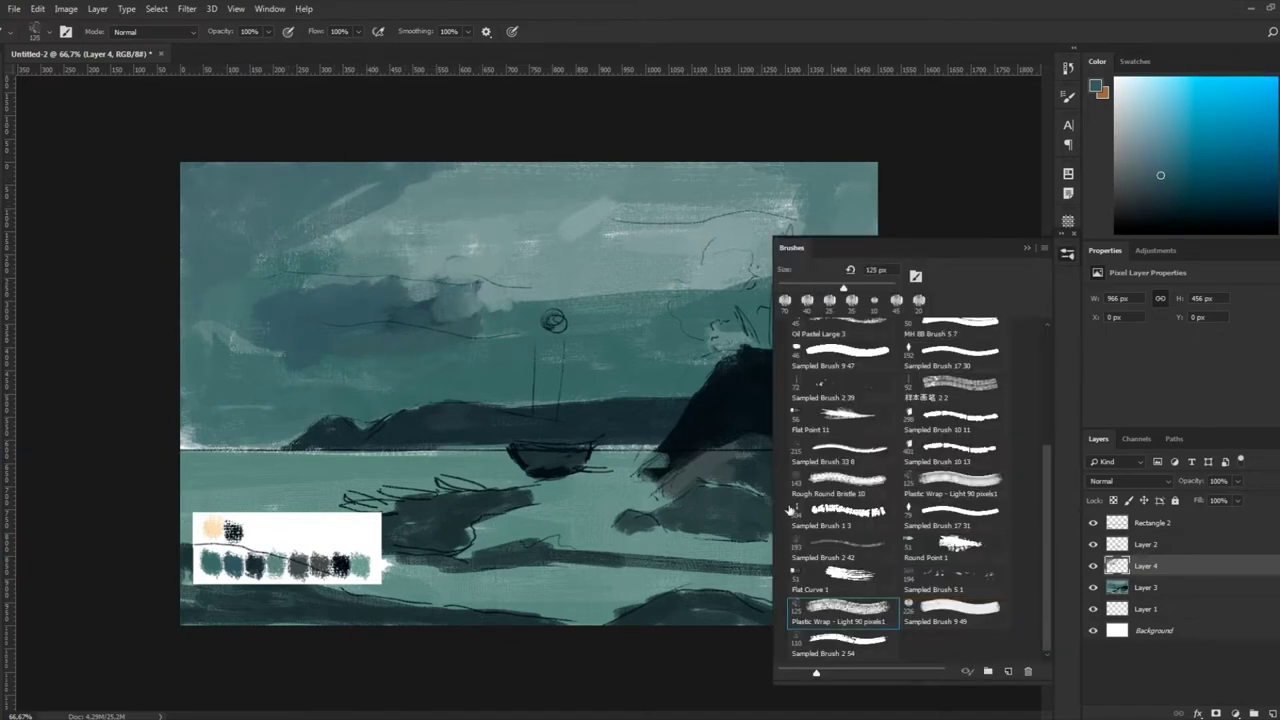
{"action": "left_click", "coordinate": [486, 251], "text": "alt"}
{"action": "left_click_drag", "start_coordinate": [490, 255], "coordinate": [515, 245]}
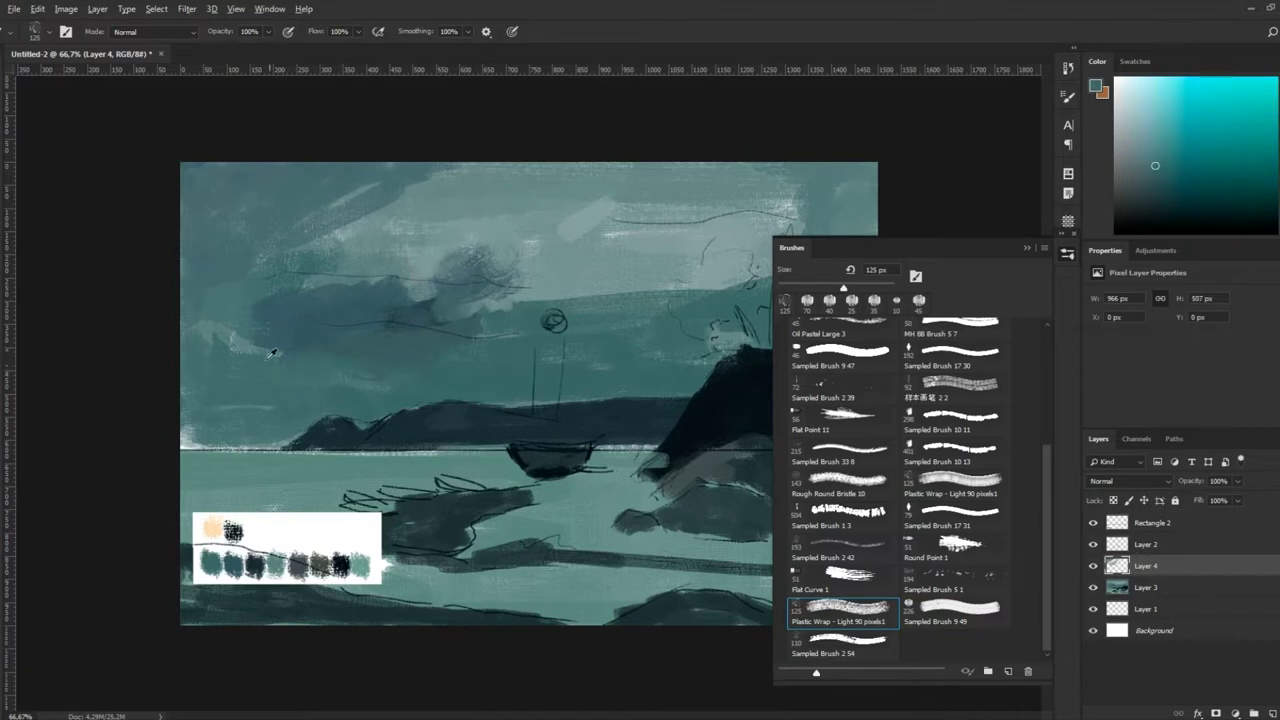
{"action": "key", "text": "F5"}
{"action": "mouse_move", "coordinate": [605, 280]}
{"action": "left_mouse_down"}
{"action": "mouse_move", "coordinate": [640, 300]}
{"action": "mouse_move", "coordinate": [740, 290]}
{"action": "mouse_move", "coordinate": [830, 230]}
{"action": "mouse_move", "coordinate": [690, 300]}
{"action": "mouse_move", "coordinate": [772, 250]}
{"action": "mouse_move", "coordinate": [775, 190]}
{"action": "mouse_move", "coordinate": [737, 166]}
{"action": "left_mouse_up"}
{"action": "left_click", "coordinate": [262, 338], "text": "alt"}
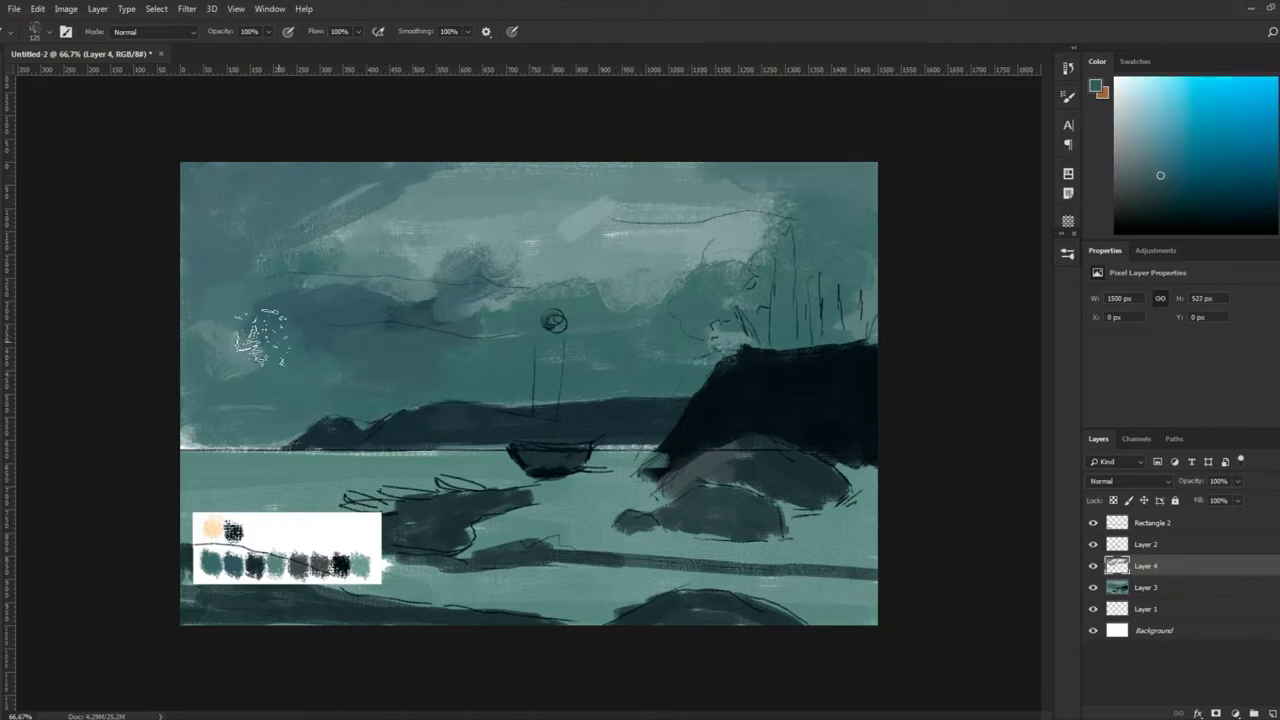
Paint a dark cloud mass across the upper sky and extend it to the left
{"action": "left_click", "coordinate": [240, 252], "text": "alt"}
{"action": "left_click", "coordinate": [300, 250], "text": "alt"}
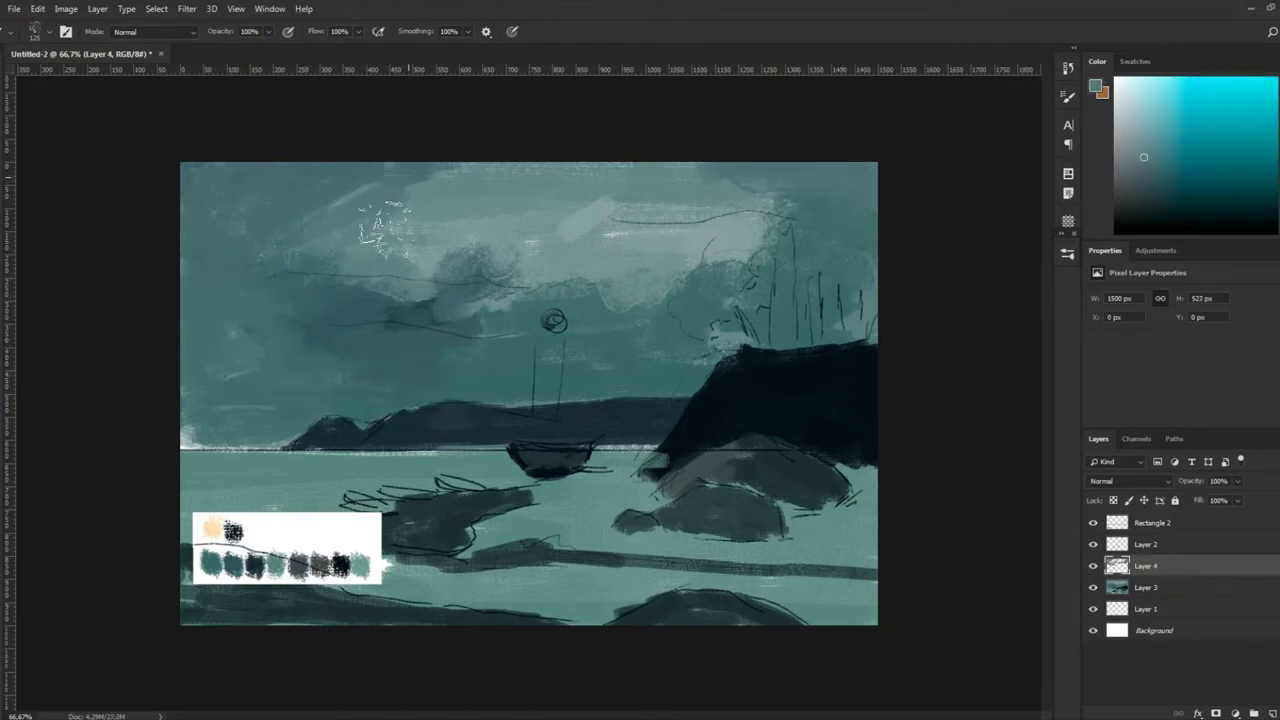
{"action": "left_click", "coordinate": [211, 421], "text": "alt"}
{"action": "left_click", "coordinate": [610, 309], "text": "alt"}
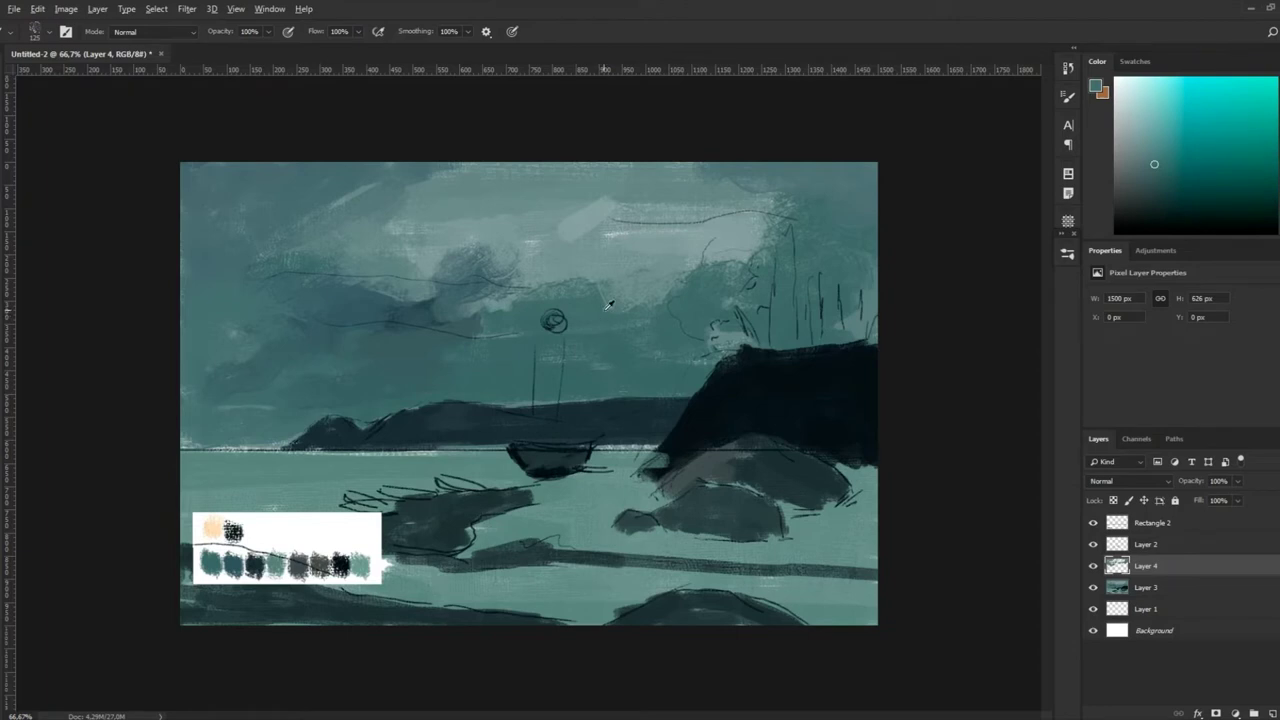
{"action": "left_click", "coordinate": [250, 525], "text": "alt"}
{"action": "mouse_move", "coordinate": [670, 185]}
{"action": "left_mouse_down"}
{"action": "mouse_move", "coordinate": [570, 210]}
{"action": "mouse_move", "coordinate": [650, 192]}
{"action": "left_mouse_up"}
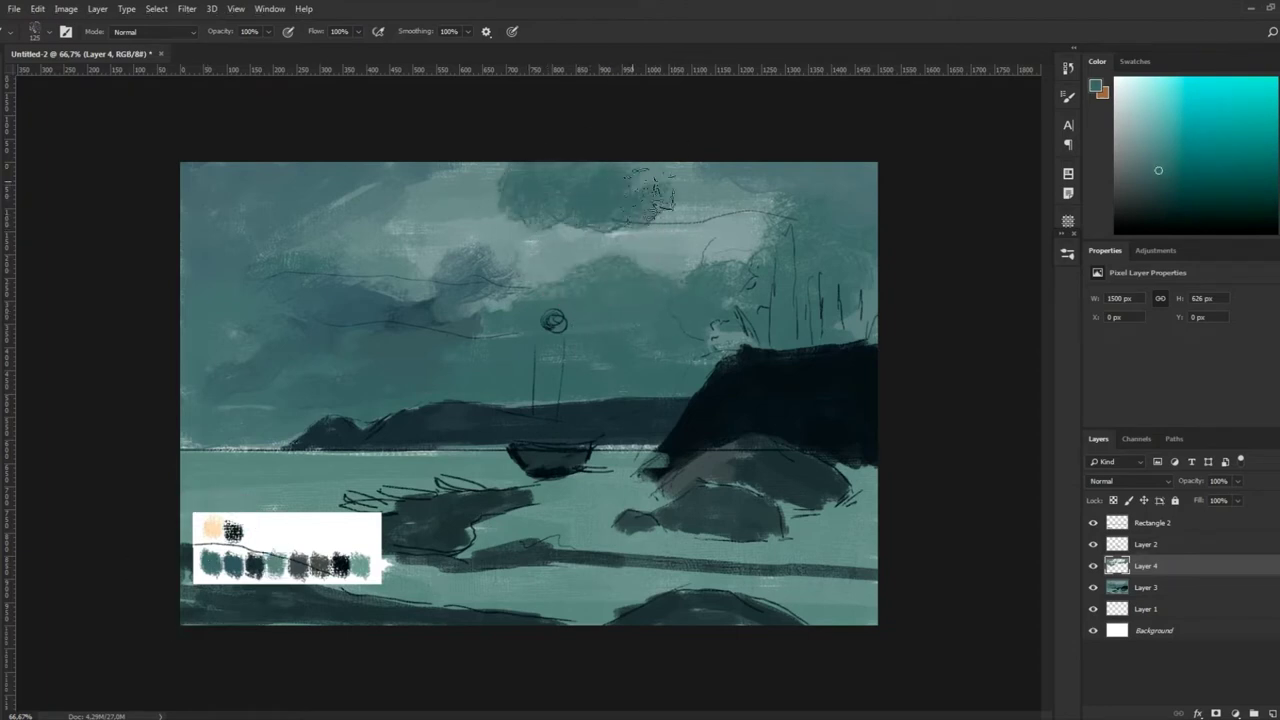
{"action": "left_click", "coordinate": [571, 206], "text": "alt"}
{"action": "left_click_drag", "start_coordinate": [530, 195], "coordinate": [446, 183]}
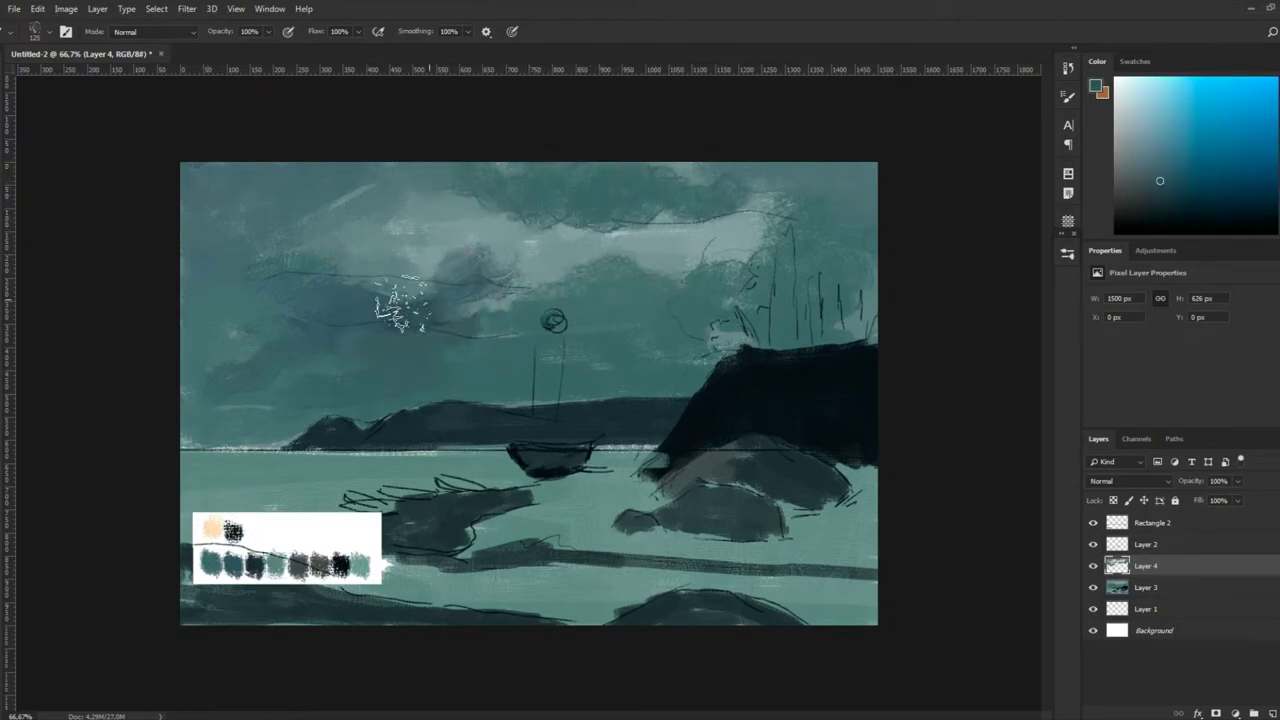
Layer dark and then lighter teal cloud strokes across the middle of the sky
{"action": "left_click", "coordinate": [495, 360], "text": "alt"}
{"action": "left_click", "coordinate": [510, 287], "text": "alt"}
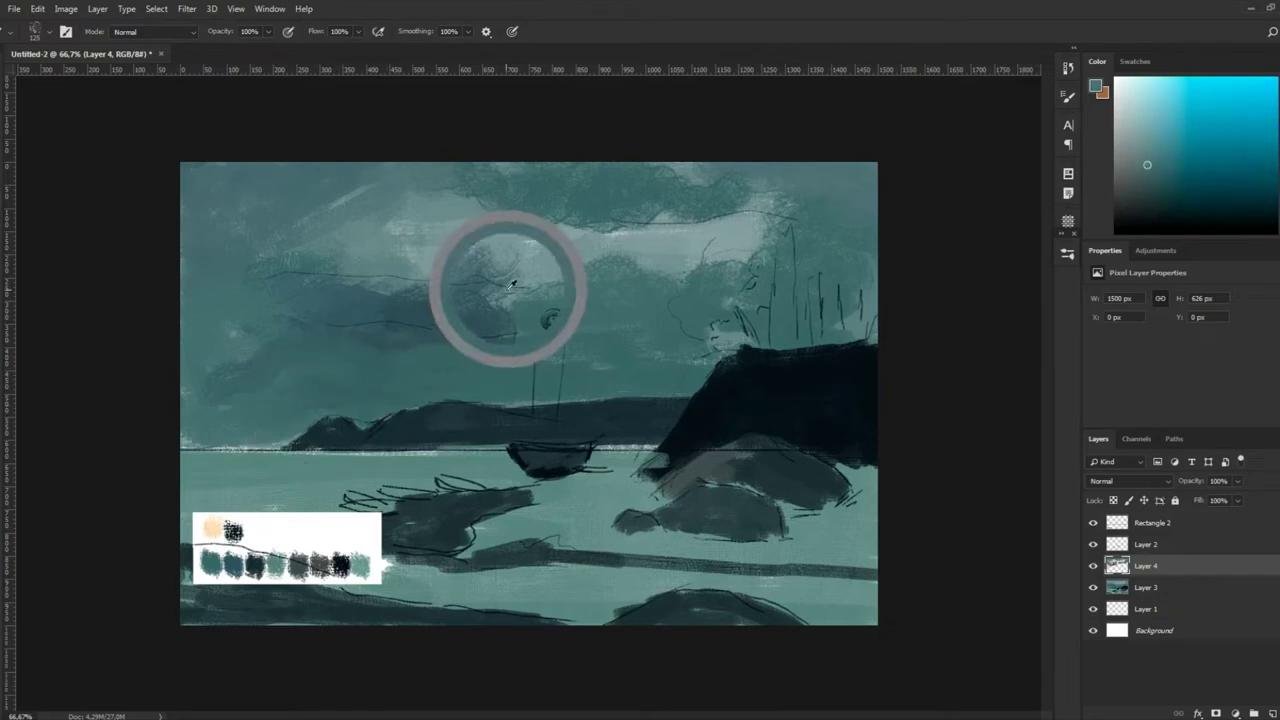
{"action": "left_click_drag", "start_coordinate": [505, 300], "coordinate": [400, 345]}
{"action": "left_click_drag", "start_coordinate": [620, 285], "coordinate": [700, 240]}
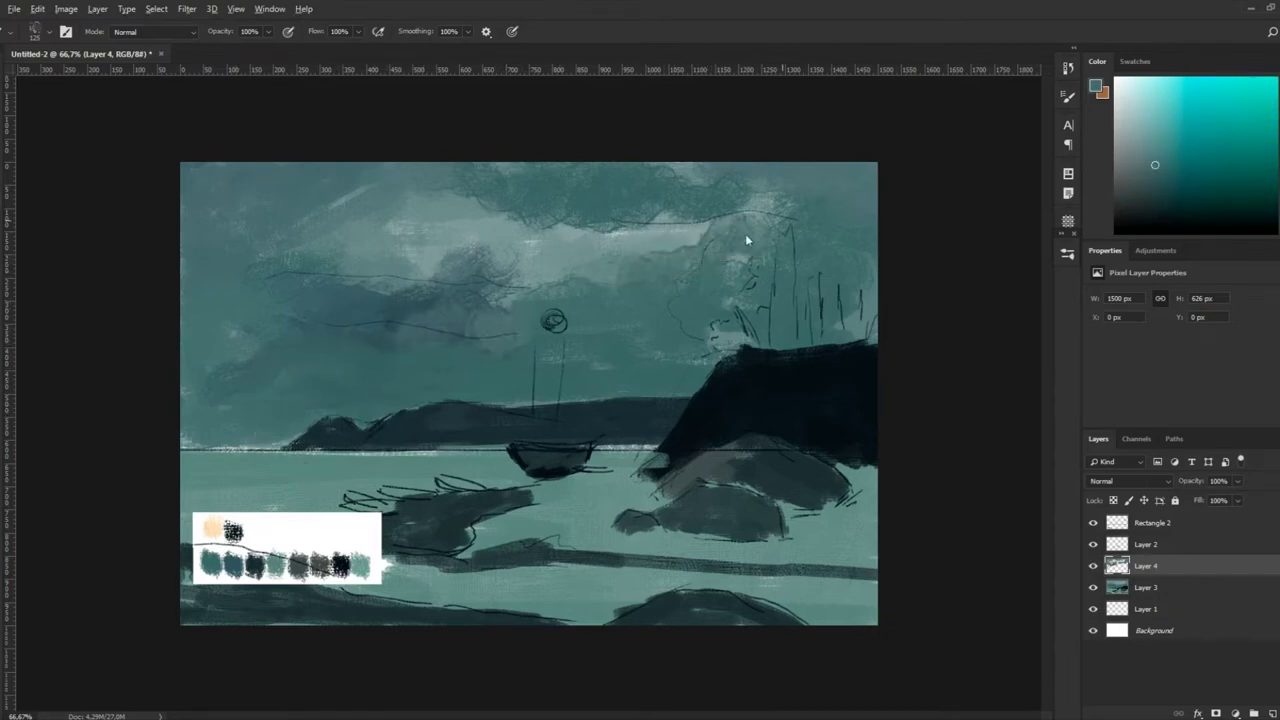
{"action": "left_click", "coordinate": [497, 315], "text": "alt"}
{"action": "left_click_drag", "start_coordinate": [543, 271], "coordinate": [700, 225]}
{"action": "left_click_drag", "start_coordinate": [540, 240], "coordinate": [403, 265]}
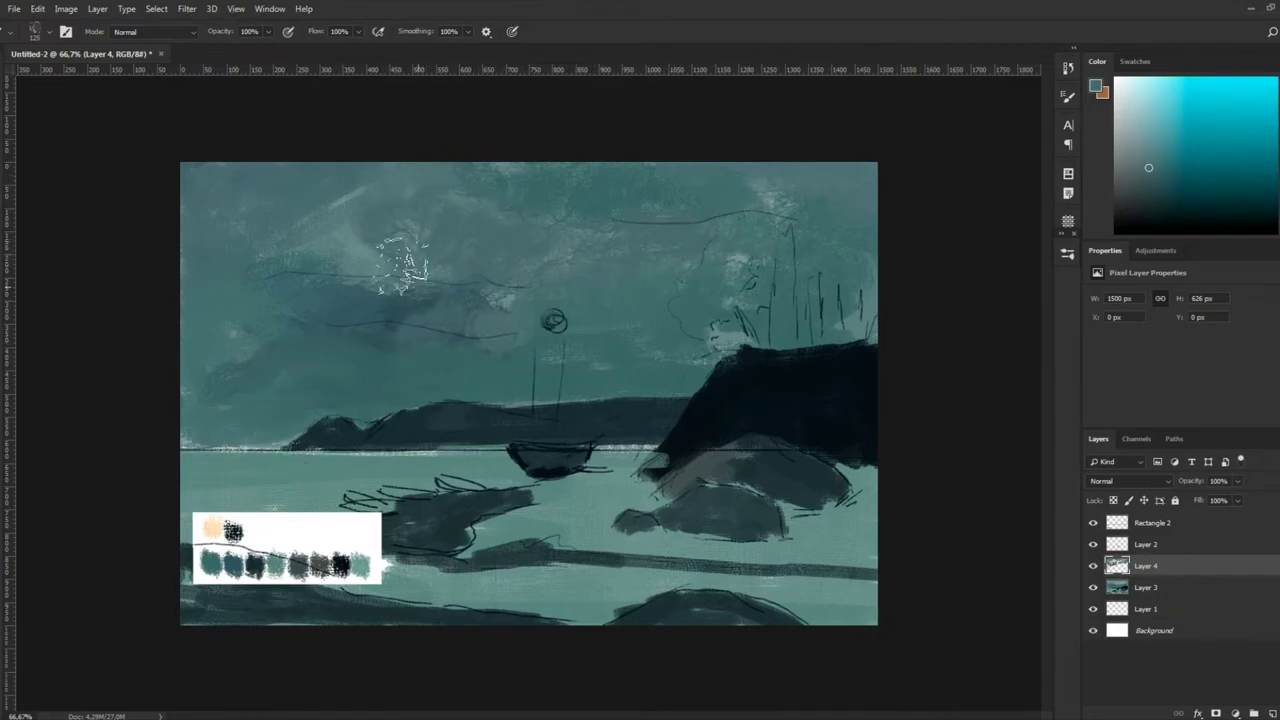
Darken the cloud in the left sky with deeper sampled tones
{"action": "left_click", "coordinate": [514, 334], "text": "alt"}
{"action": "left_click_drag", "start_coordinate": [465, 335], "coordinate": [305, 355]}
{"action": "left_click", "coordinate": [337, 323], "text": "alt"}
{"action": "mouse_move", "coordinate": [360, 315]}
{"action": "left_mouse_down"}
{"action": "mouse_move", "coordinate": [270, 295]}
{"action": "mouse_move", "coordinate": [420, 285]}
{"action": "left_mouse_up"}
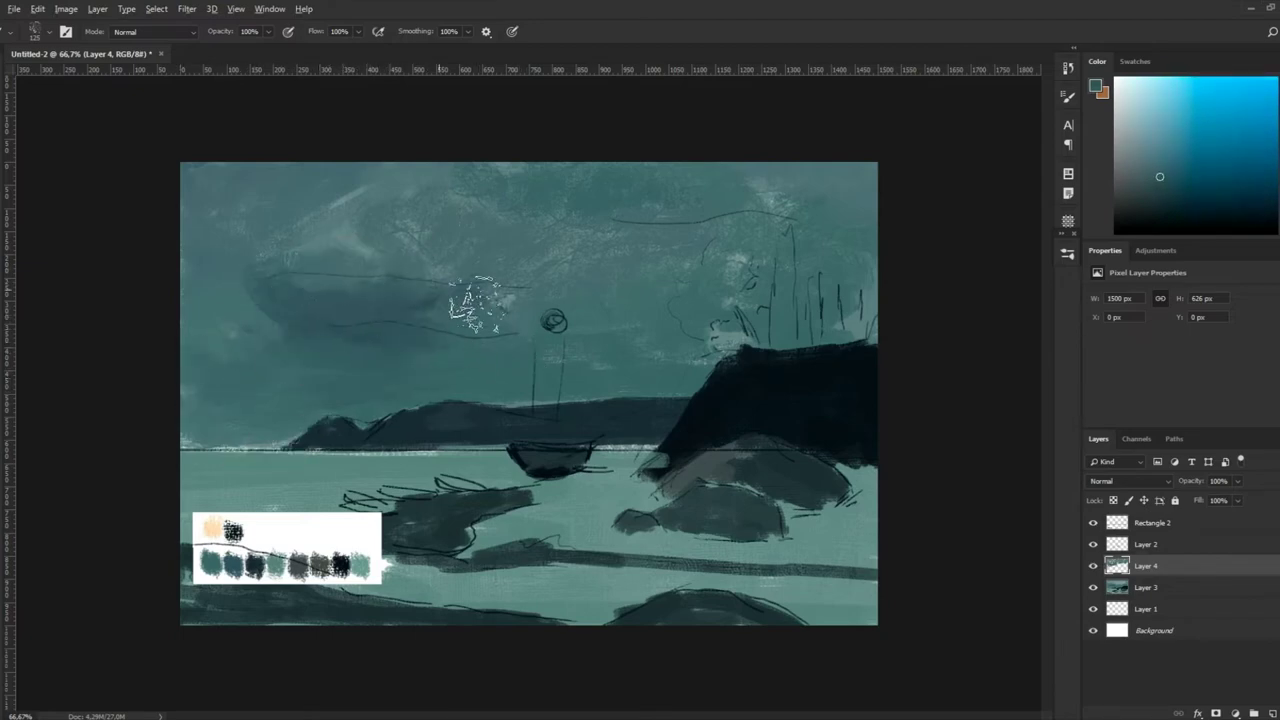
{"action": "left_click", "coordinate": [810, 220], "text": "alt"}
{"action": "left_click", "coordinate": [284, 258], "text": "alt"}
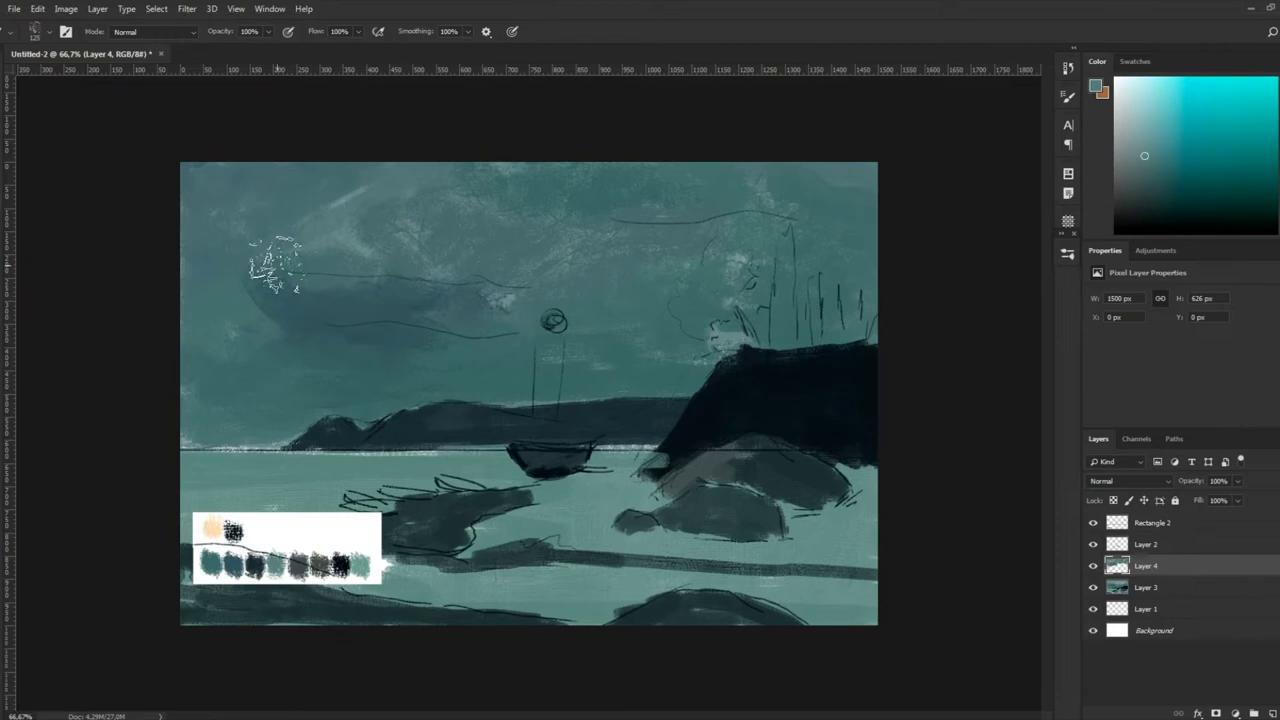
{"action": "left_click", "coordinate": [306, 294], "text": "alt"}
Darken the left cloud slightly and dab a darker tone over the light cloud patch
{"action": "left_click_drag", "start_coordinate": [306, 294], "coordinate": [237, 297]}
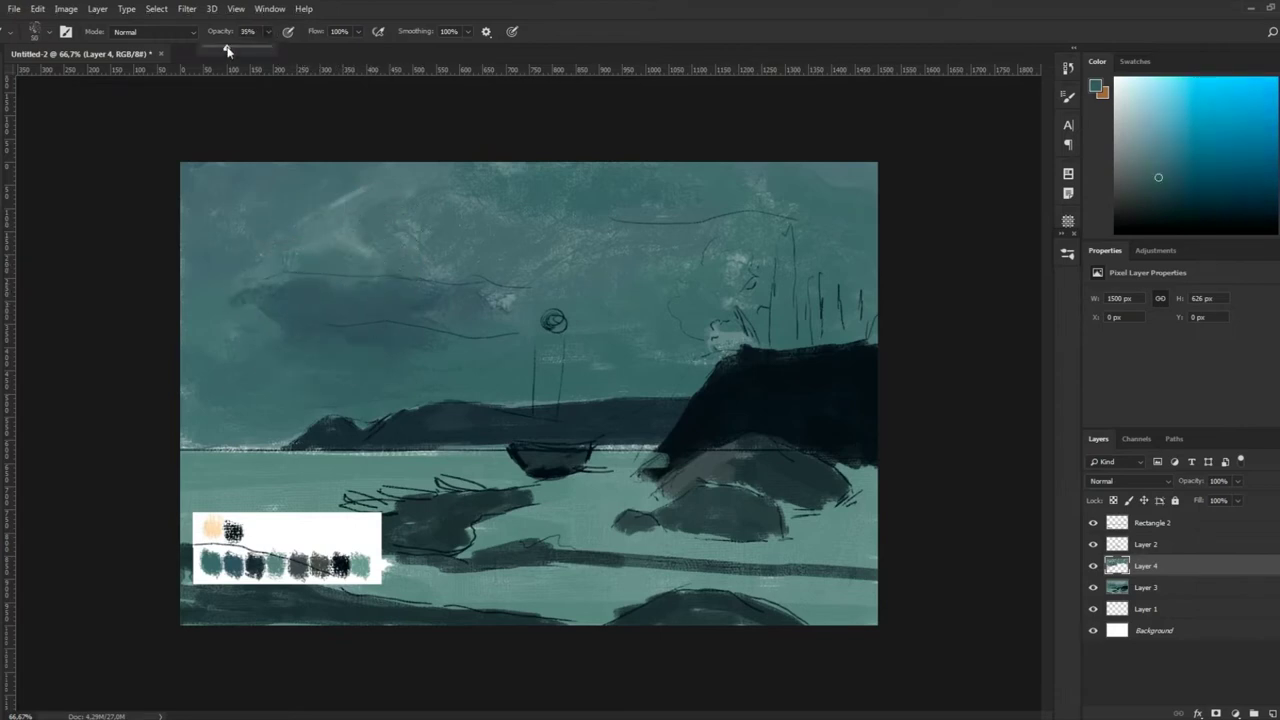
{"action": "left_click", "coordinate": [262, 328], "text": "alt"}
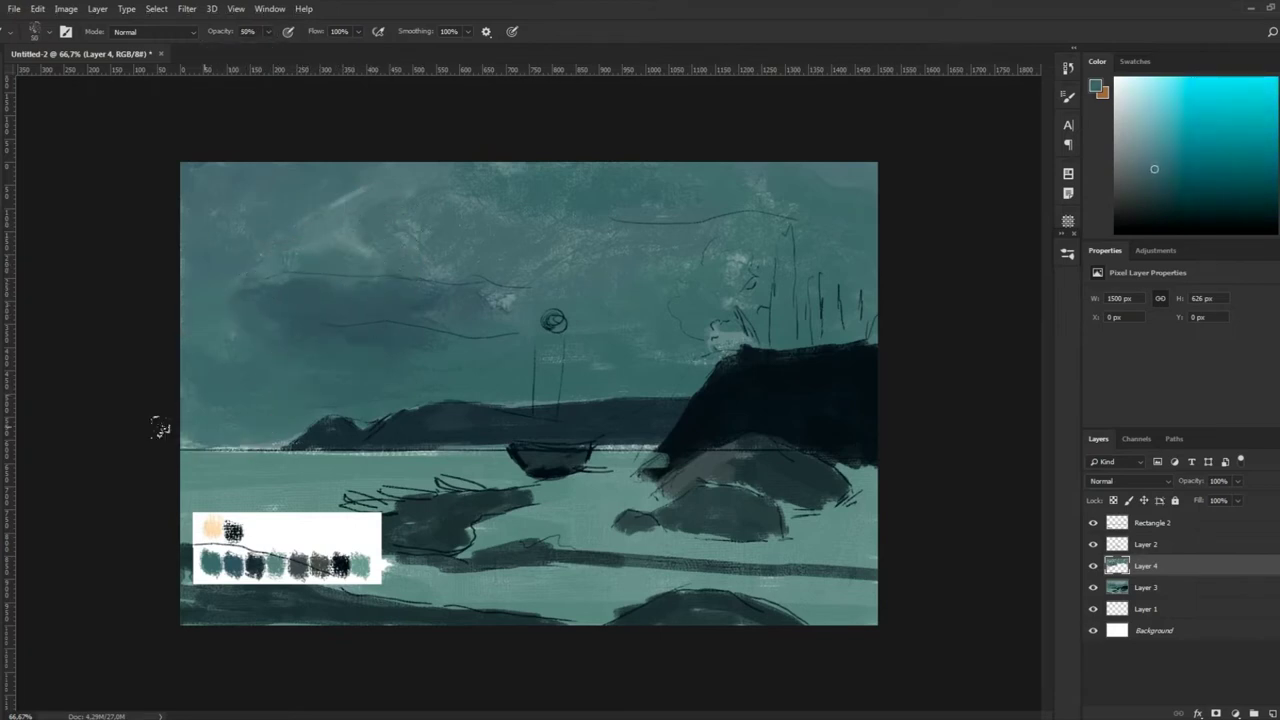
{"action": "left_click", "coordinate": [492, 304], "text": "alt"}
{"action": "left_click", "coordinate": [492, 304]}
{"action": "left_click", "coordinate": [496, 306], "text": "alt"}
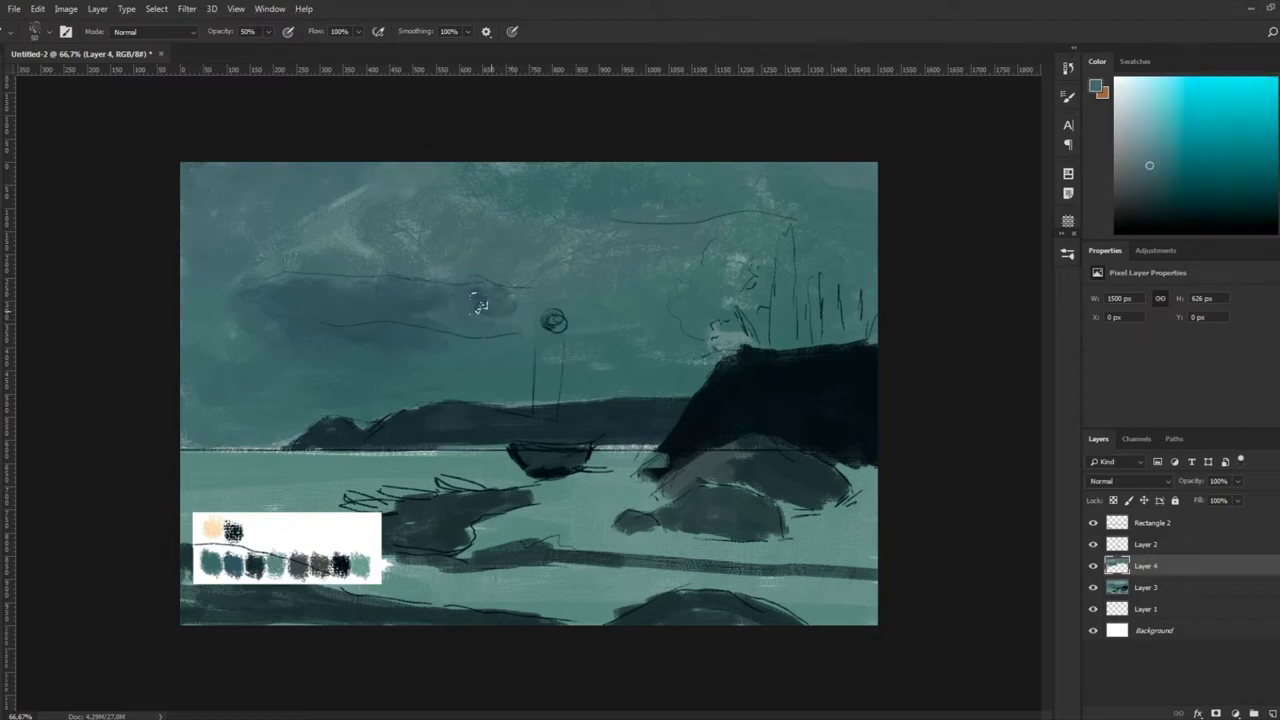
{"action": "left_click", "coordinate": [367, 349], "text": "alt"}
{"action": "left_click", "coordinate": [283, 372], "text": "alt"}
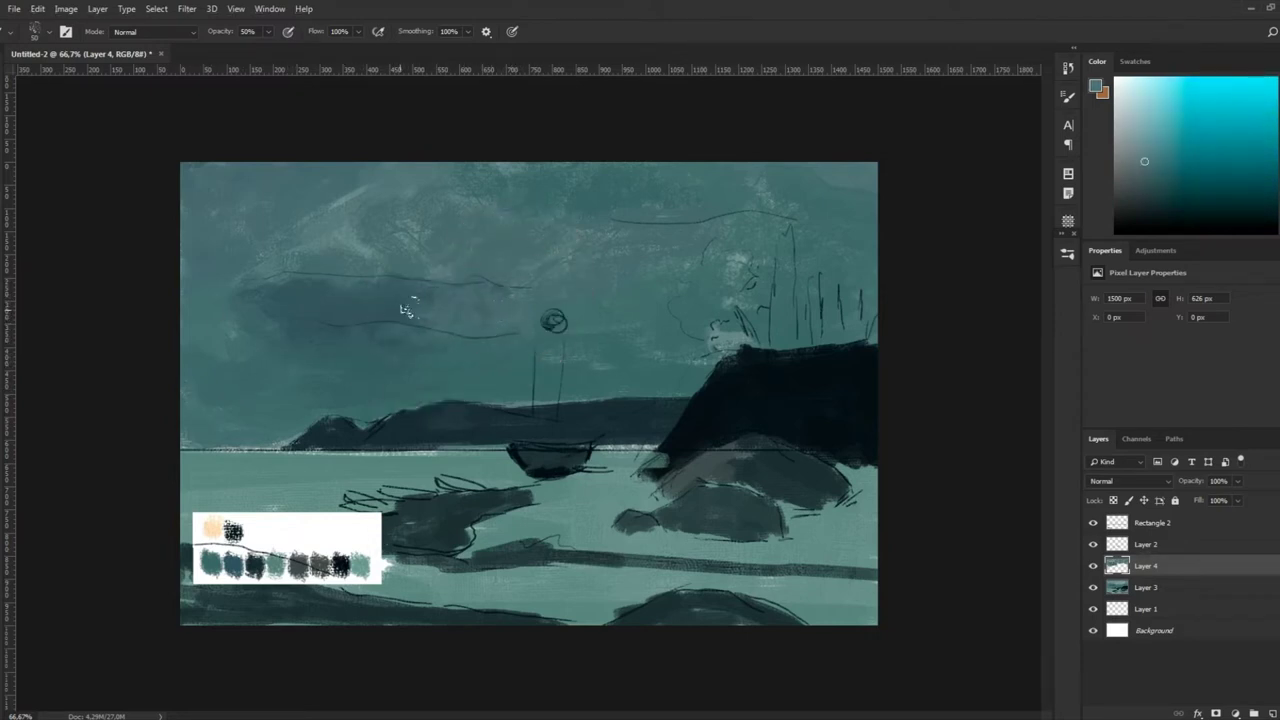
Lower brush opacity and darken the top-left sky and top band with soft strokes at size 125
{"action": "left_click", "coordinate": [352, 201], "text": "alt"}
{"action": "mouse_move", "coordinate": [340, 172]}
{"action": "left_mouse_down"}
{"action": "mouse_move", "coordinate": [225, 175]}
{"action": "mouse_move", "coordinate": [420, 178]}
{"action": "left_mouse_up"}
{"action": "left_click_drag", "start_coordinate": [190, 175], "coordinate": [285, 180]}
{"action": "mouse_move", "coordinate": [268, 31]}
{"action": "left_mouse_down"}
{"action": "mouse_move", "coordinate": [238, 50]}
{"action": "mouse_move", "coordinate": [257, 50]}
{"action": "left_mouse_up"}
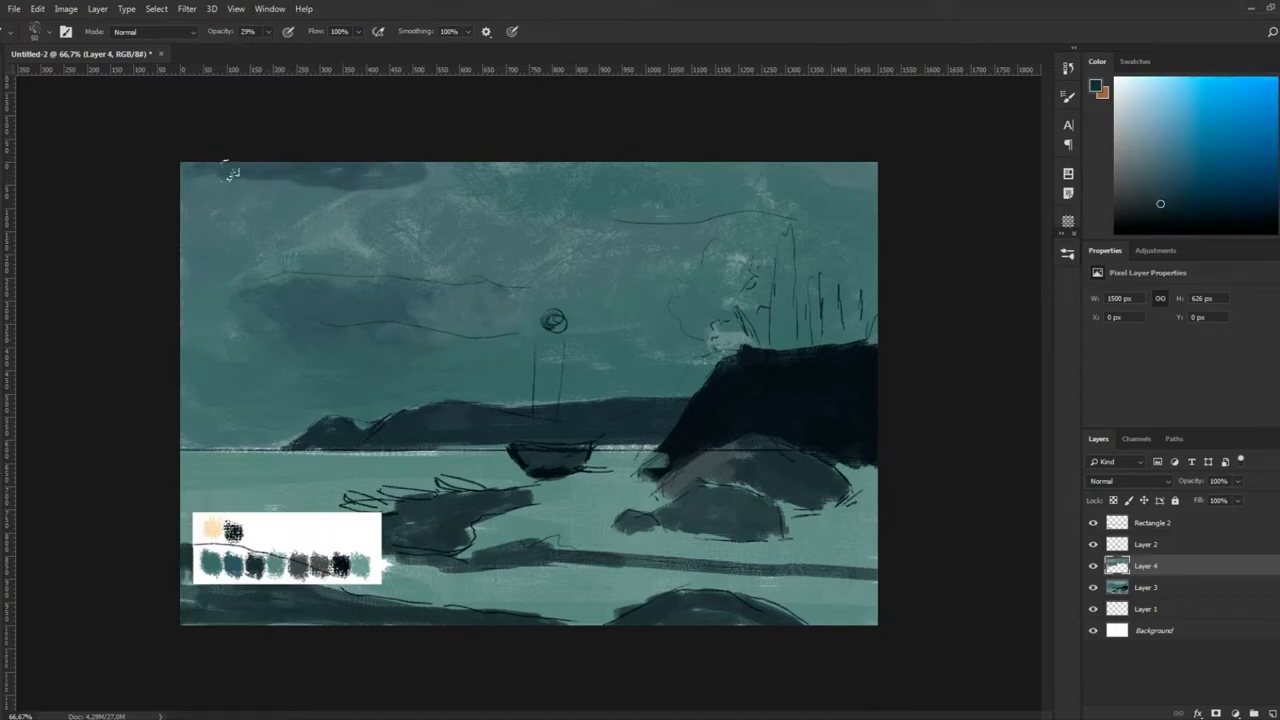
{"action": "left_click_drag", "start_coordinate": [202, 183], "coordinate": [256, 192]}
{"action": "key", "text": "bracketright"}
{"action": "key", "text": "bracketright"}
{"action": "key", "text": "bracketright"}
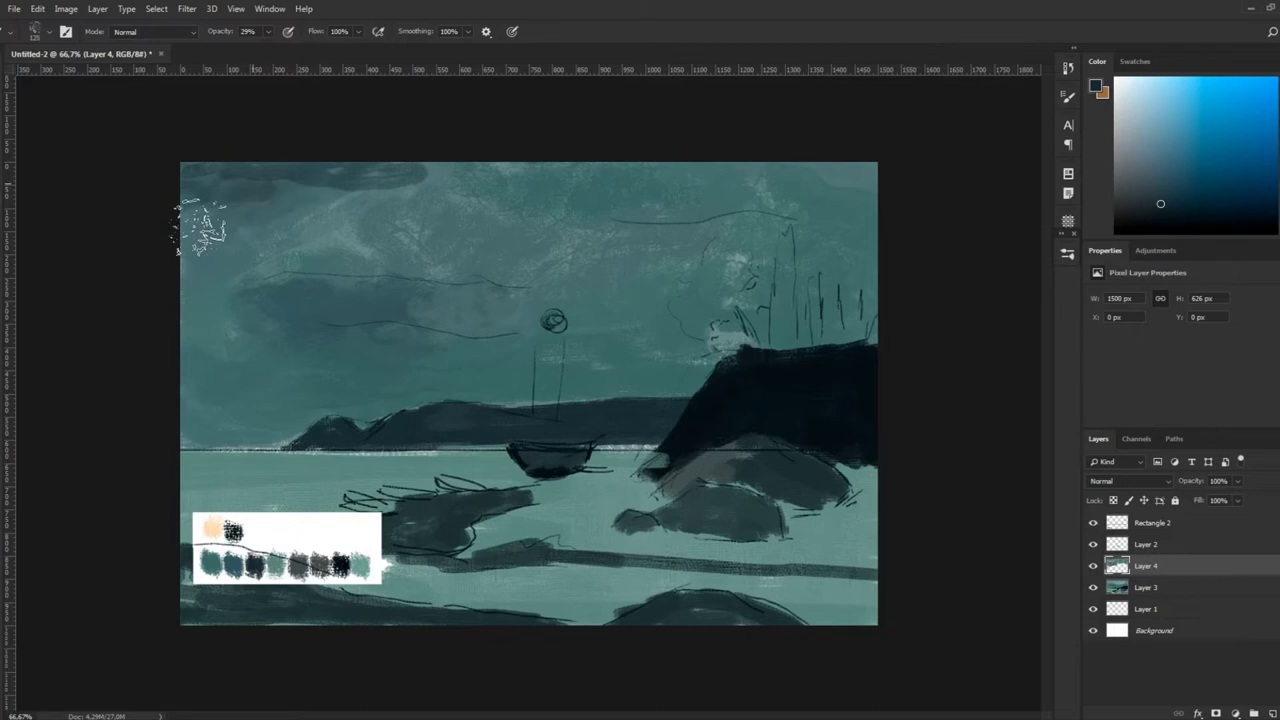
{"action": "left_click_drag", "start_coordinate": [408, 185], "coordinate": [586, 171]}
Sample teal tones from the sky and the headland's top, and bring up the brush presets list
{"action": "left_click", "coordinate": [740, 180], "text": "alt"}
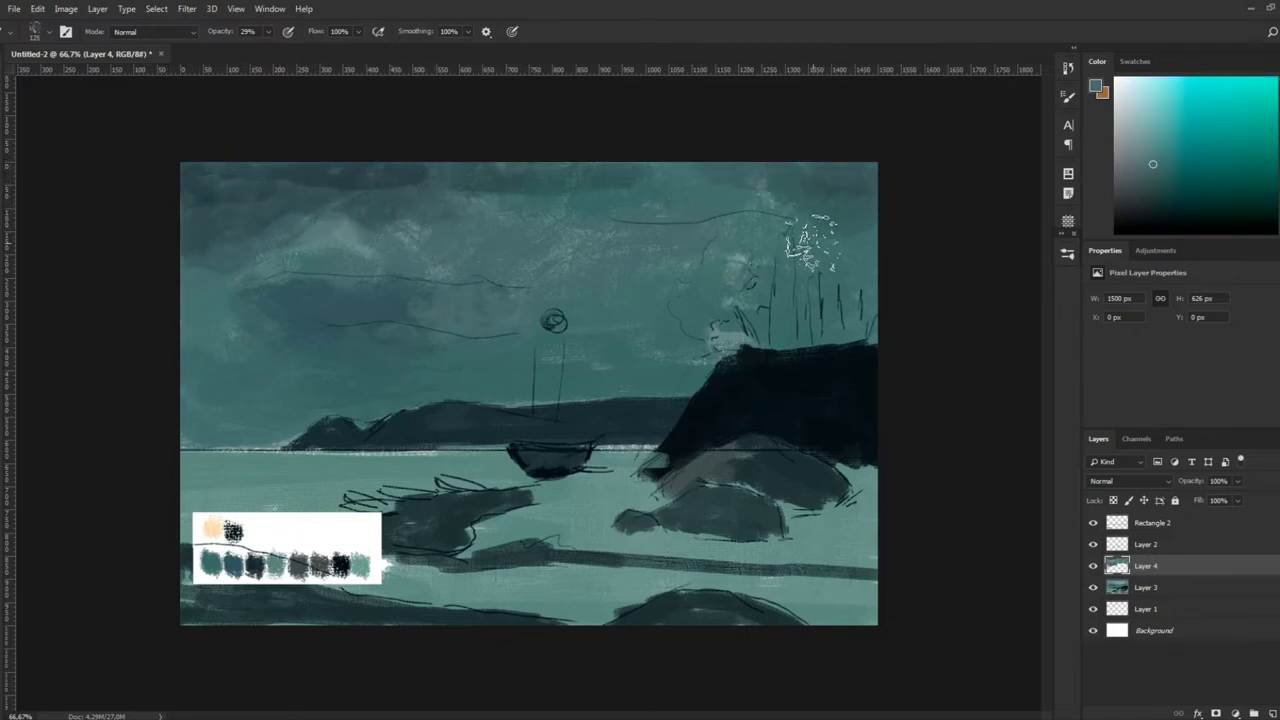
{"action": "left_click", "coordinate": [345, 220], "text": "alt"}
{"action": "left_click", "coordinate": [275, 262], "text": "alt"}
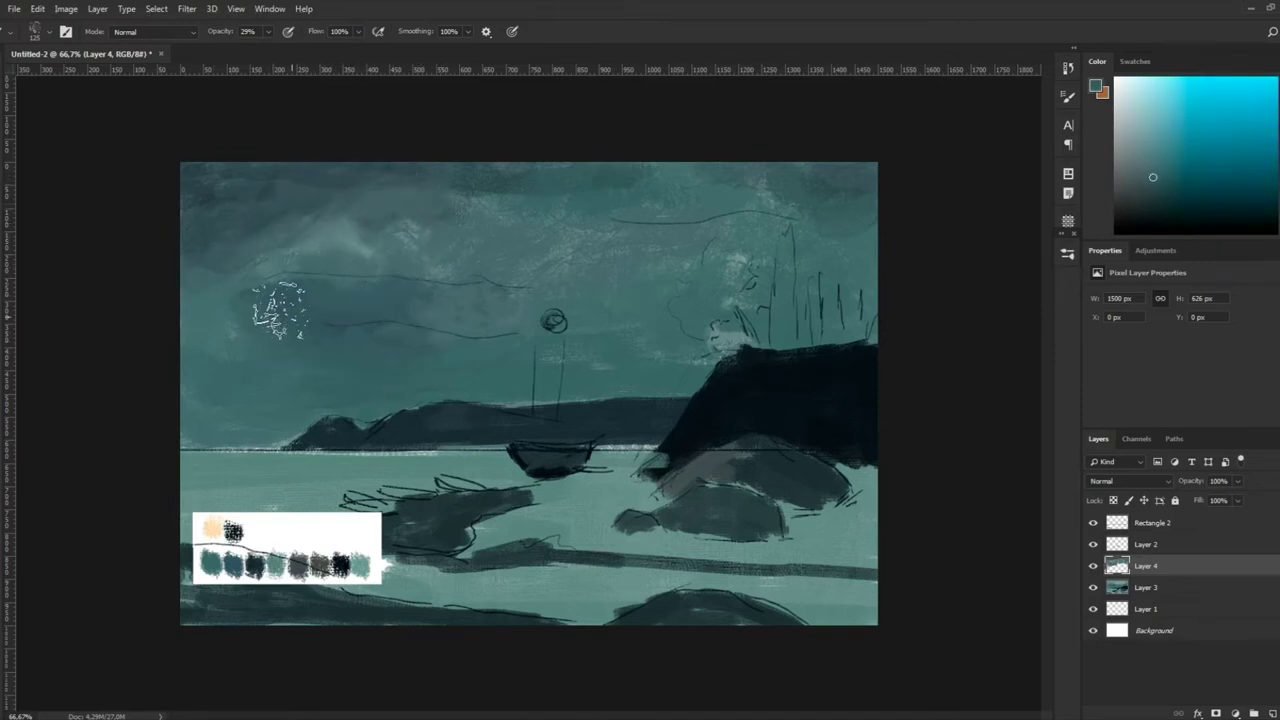
{"action": "left_click", "coordinate": [292, 248], "text": "alt"}
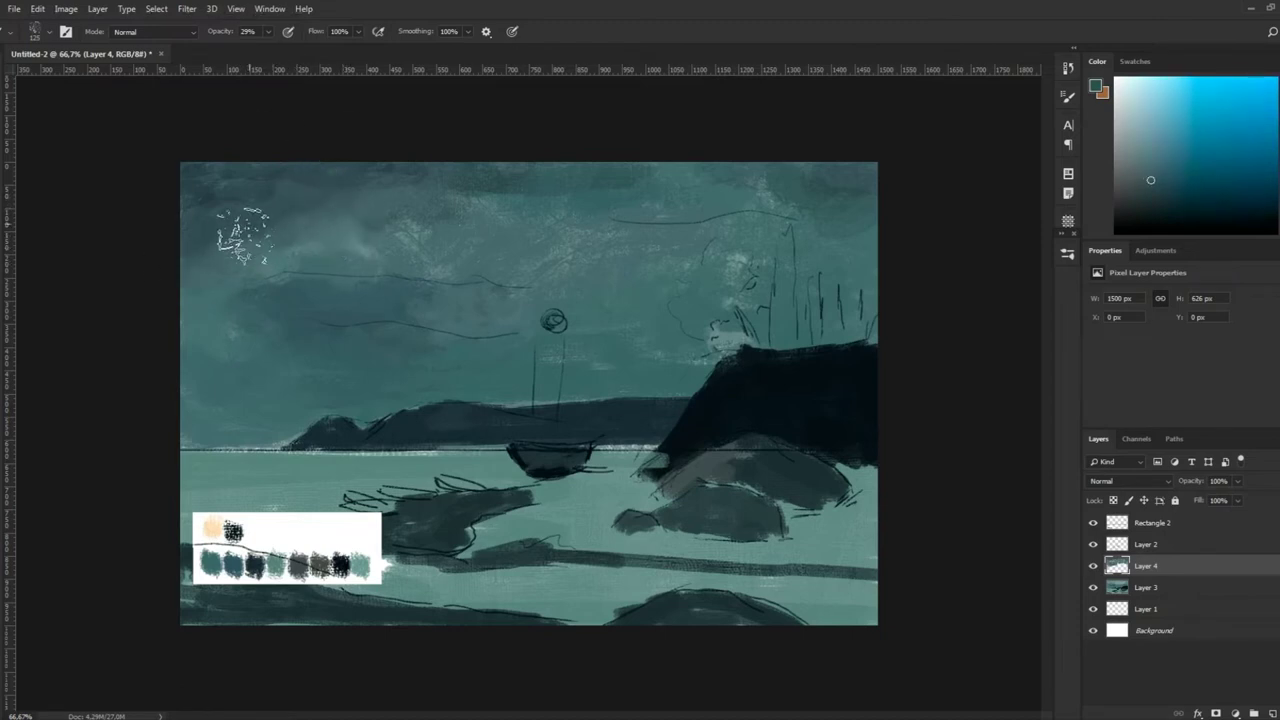
{"action": "left_click", "coordinate": [348, 163], "text": "alt"}
{"action": "left_click", "coordinate": [230, 260], "text": "alt"}
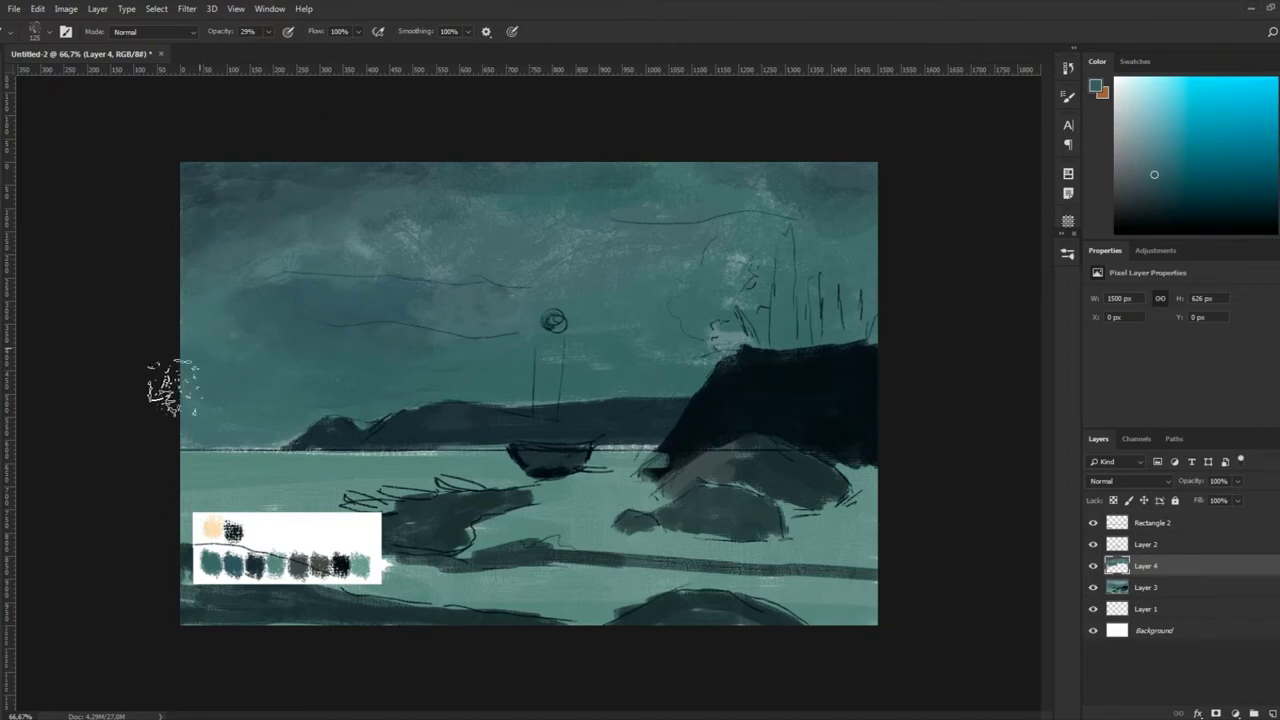
{"action": "left_click", "coordinate": [432, 230], "text": "alt"}
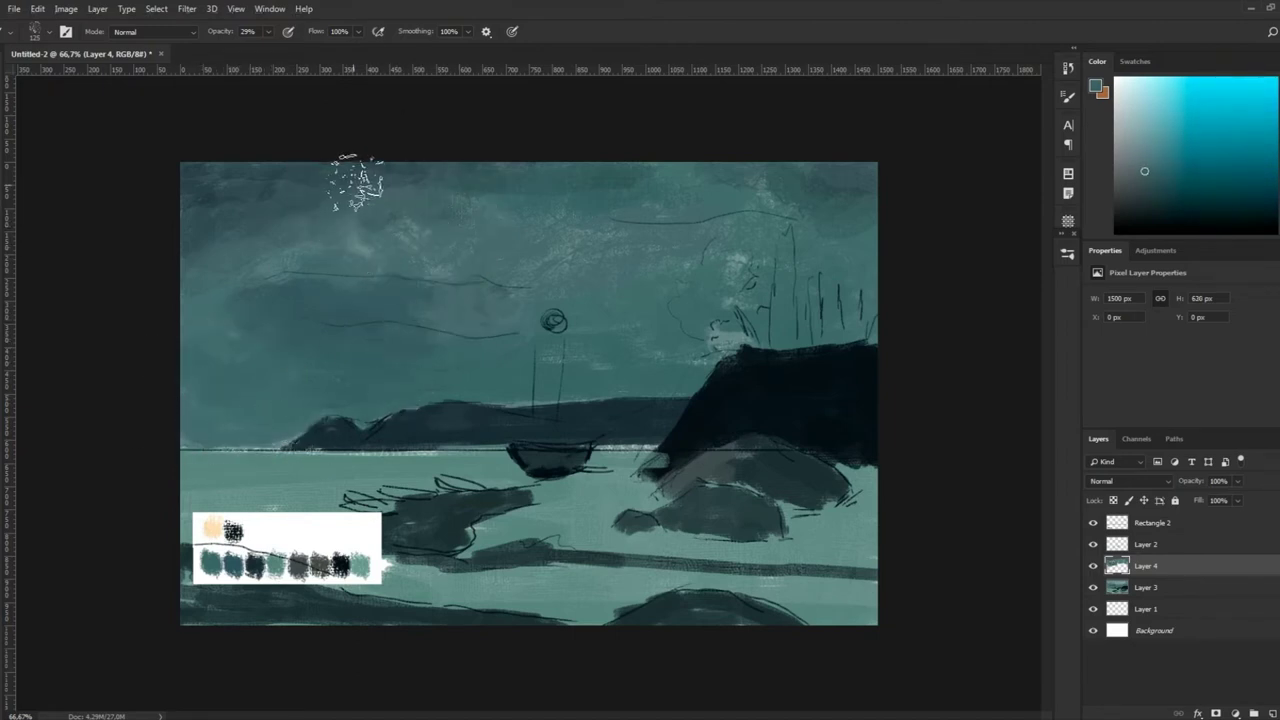
{"action": "left_click", "coordinate": [320, 294], "text": "alt"}
{"action": "left_click", "coordinate": [734, 335], "text": "alt"}
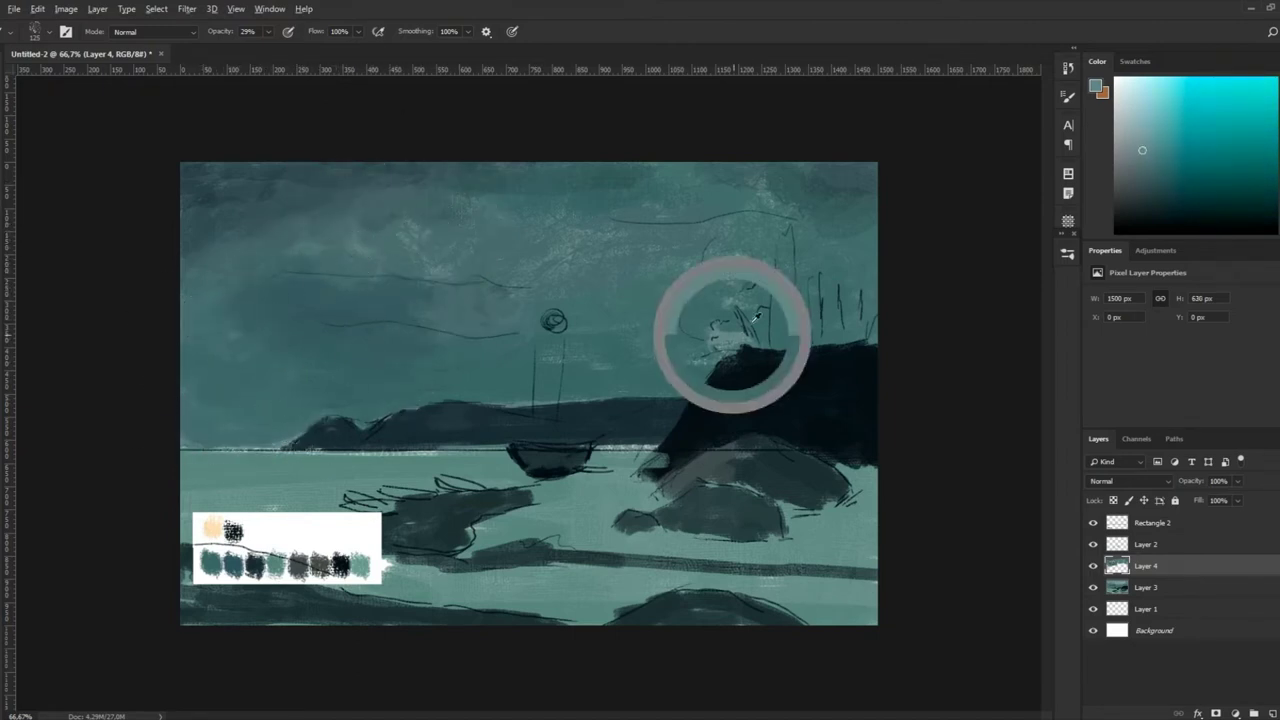
{"action": "left_click", "coordinate": [1068, 254]}
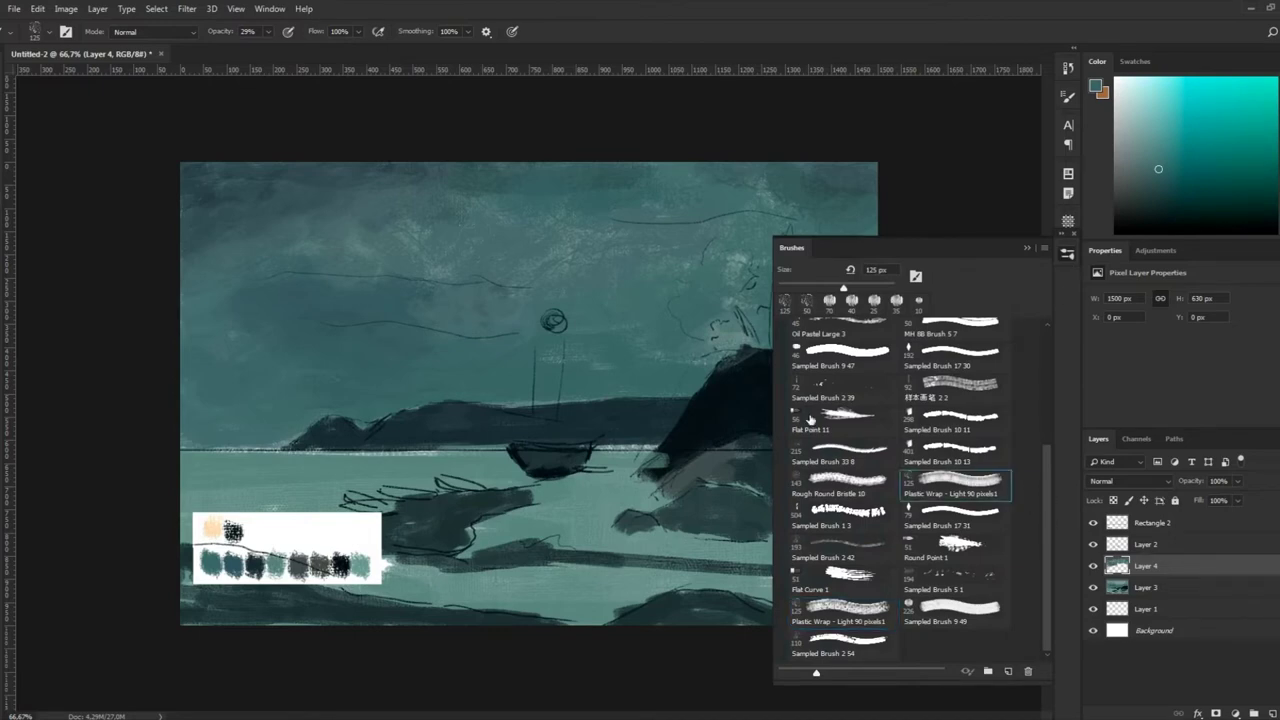
Close the brush presets and blend the left and upper sky with sampled teal tones
{"action": "left_click", "coordinate": [1021, 250]}
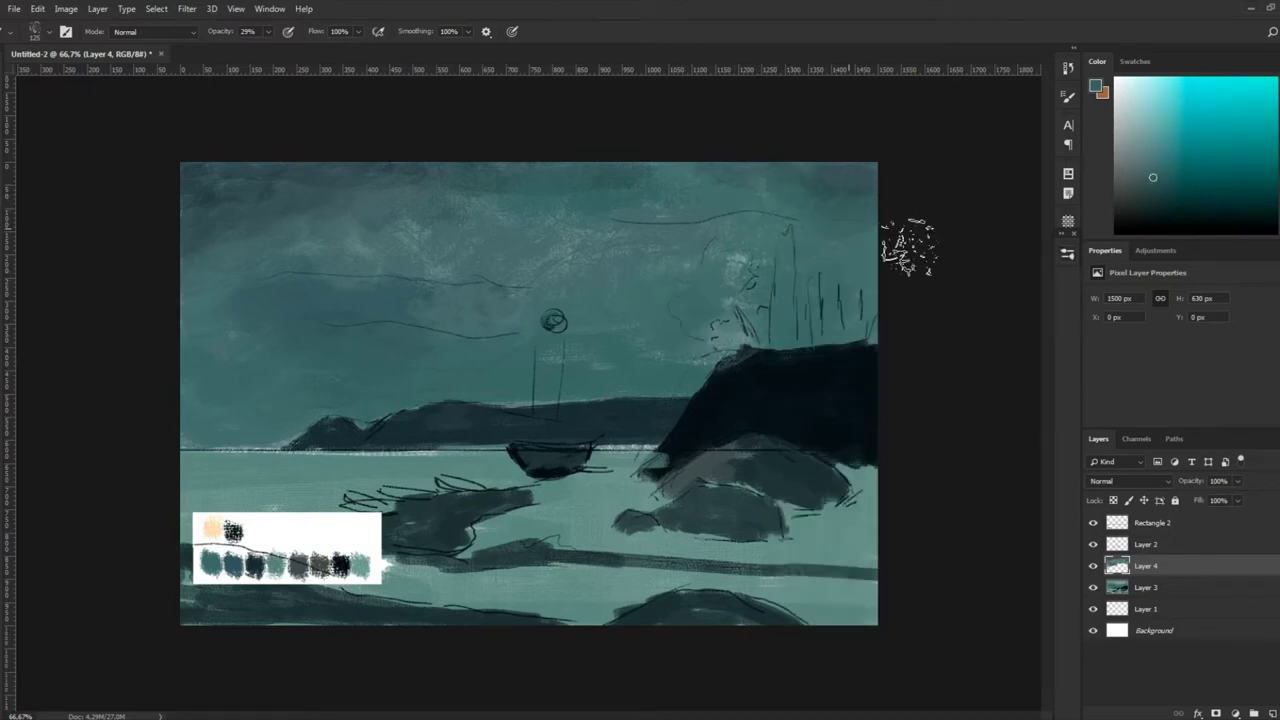
{"action": "left_click", "coordinate": [445, 190], "text": "alt"}
{"action": "left_click", "coordinate": [289, 194], "text": "alt"}
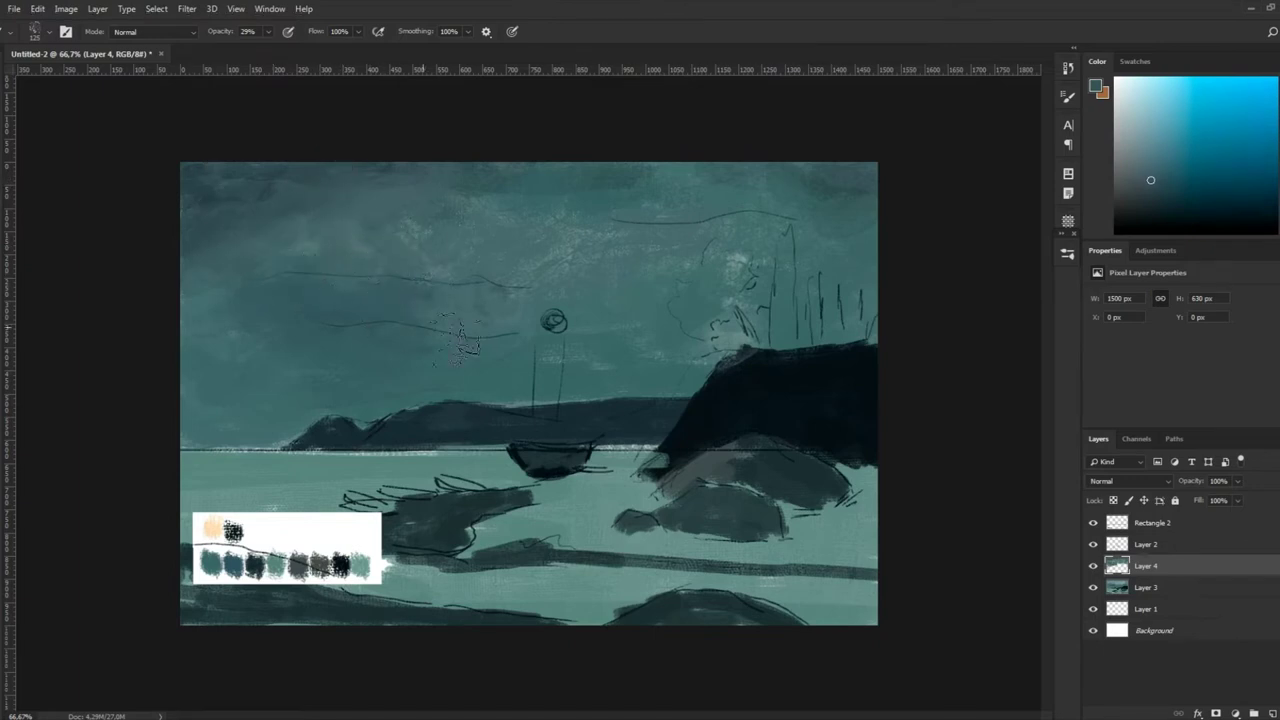
{"action": "left_click", "coordinate": [183, 322], "text": "alt"}
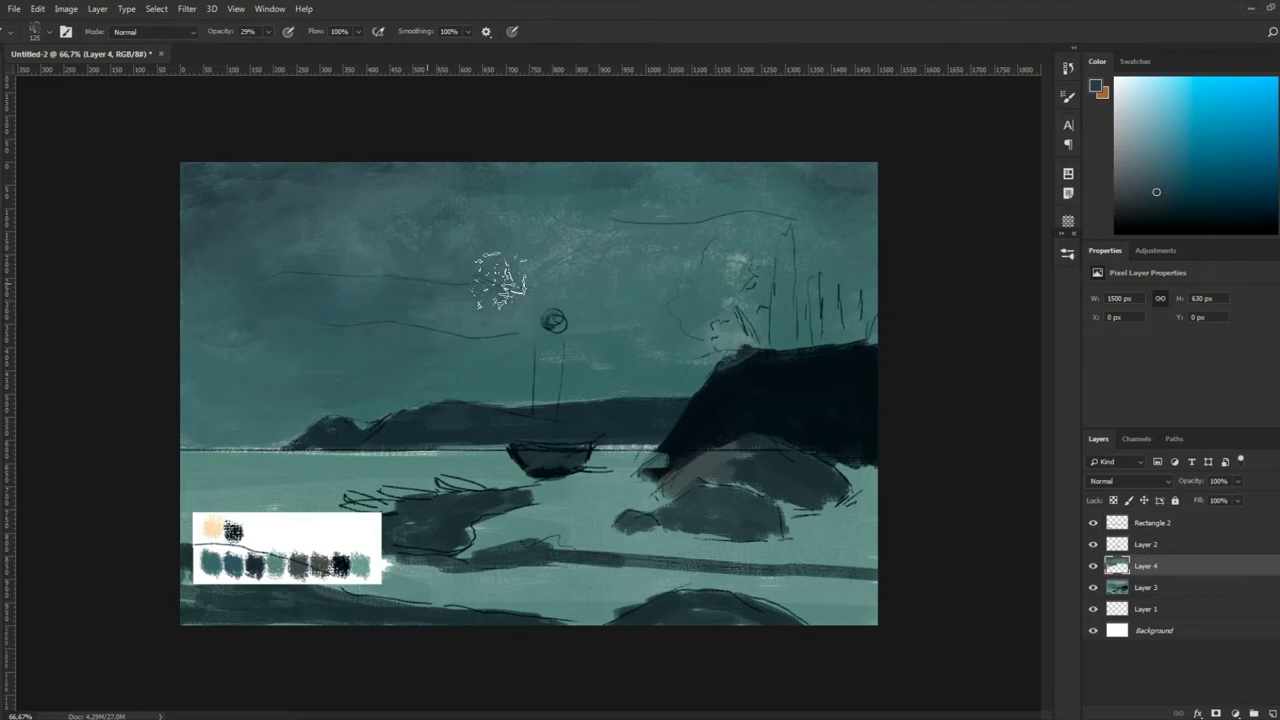
{"action": "left_click", "coordinate": [433, 290], "text": "alt"}
{"action": "left_click", "coordinate": [318, 296], "text": "alt"}
{"action": "left_click", "coordinate": [414, 236], "text": "alt"}
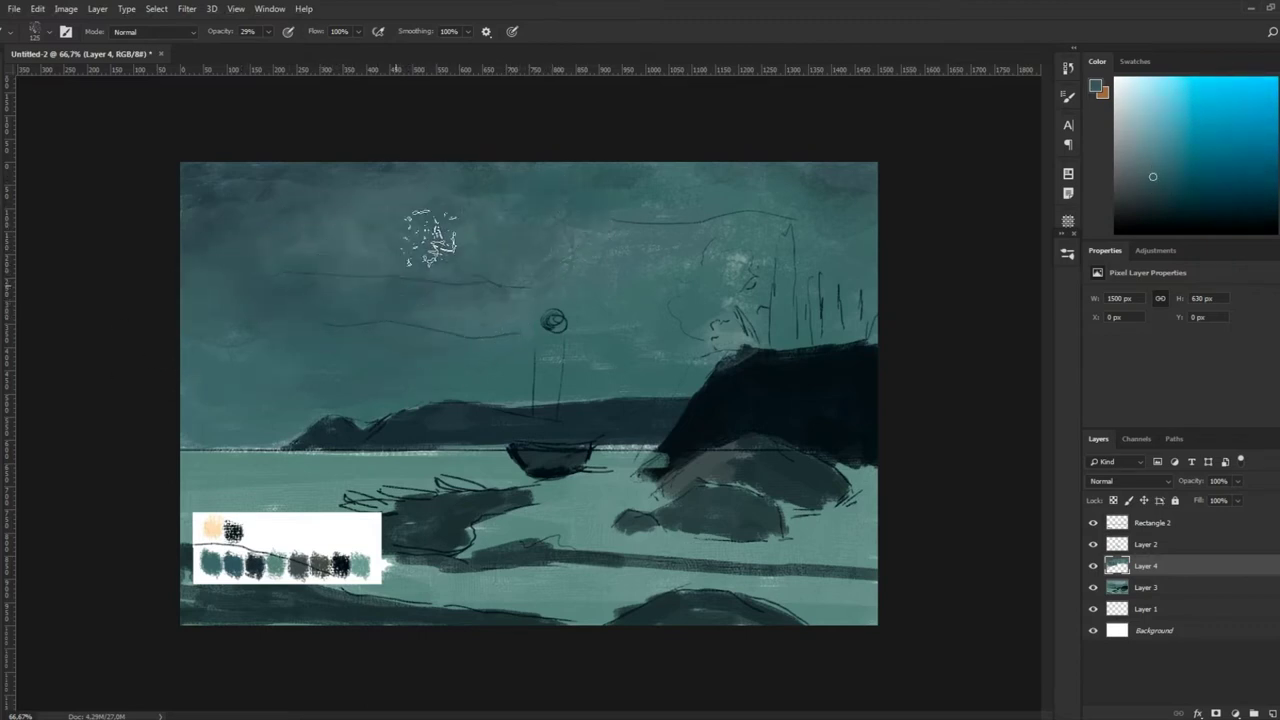
Blend the upper-left sky, the sky above the moon and the upper-right sky with cyan and blue tones
{"action": "left_click", "coordinate": [326, 178], "text": "alt"}
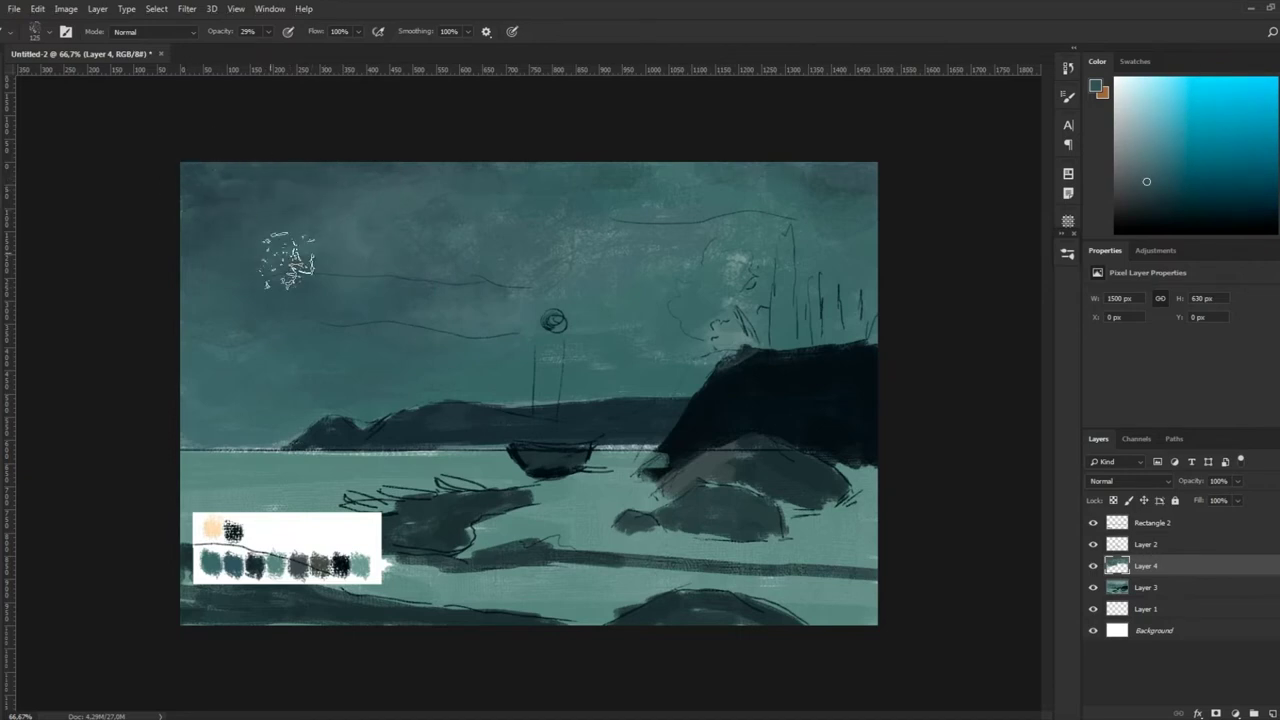
{"action": "left_click", "coordinate": [264, 192], "text": "alt"}
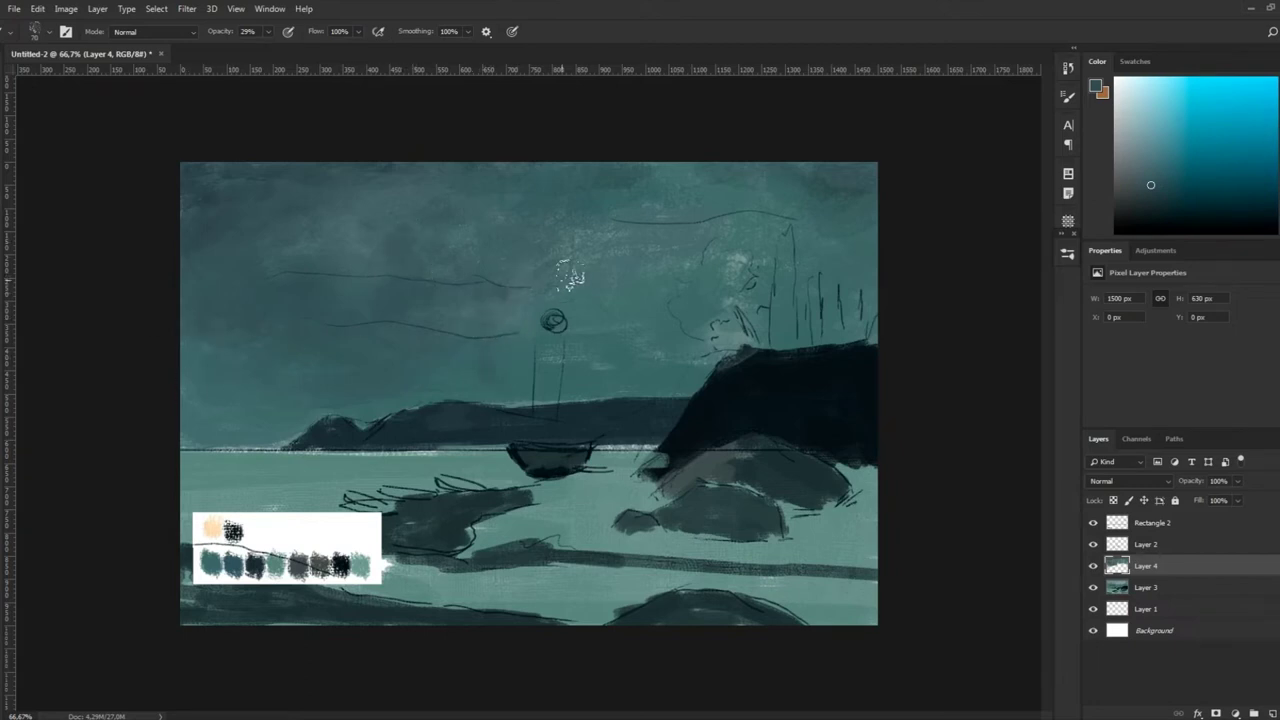
{"action": "left_click", "coordinate": [485, 310], "text": "alt"}
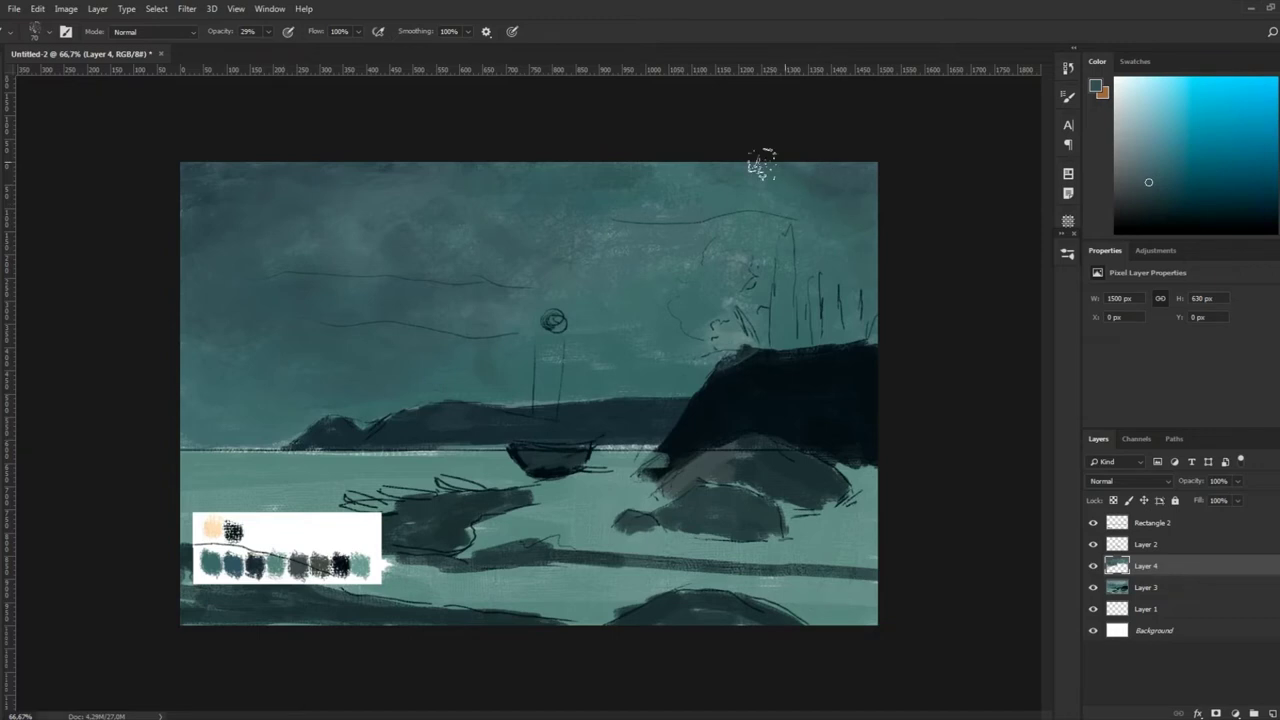
{"action": "left_click", "coordinate": [505, 355], "text": "alt"}
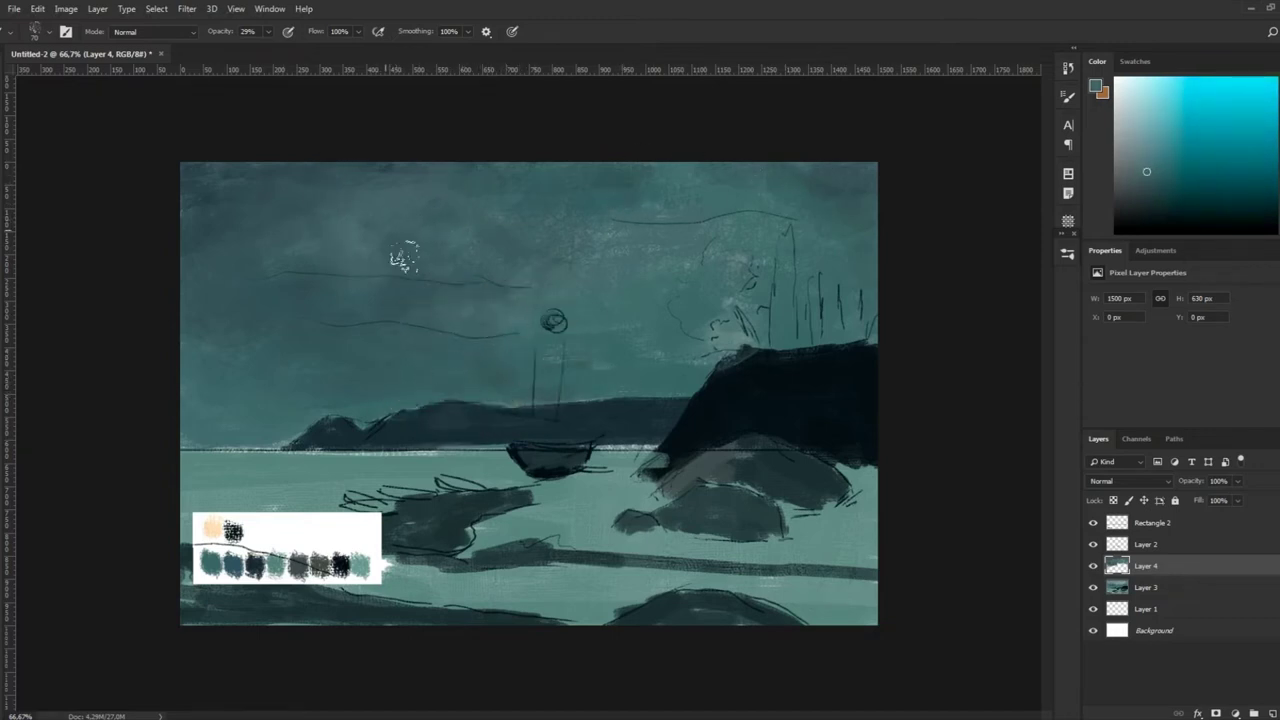
{"action": "left_click", "coordinate": [610, 243], "text": "alt"}
{"action": "left_click", "coordinate": [643, 353], "text": "alt"}
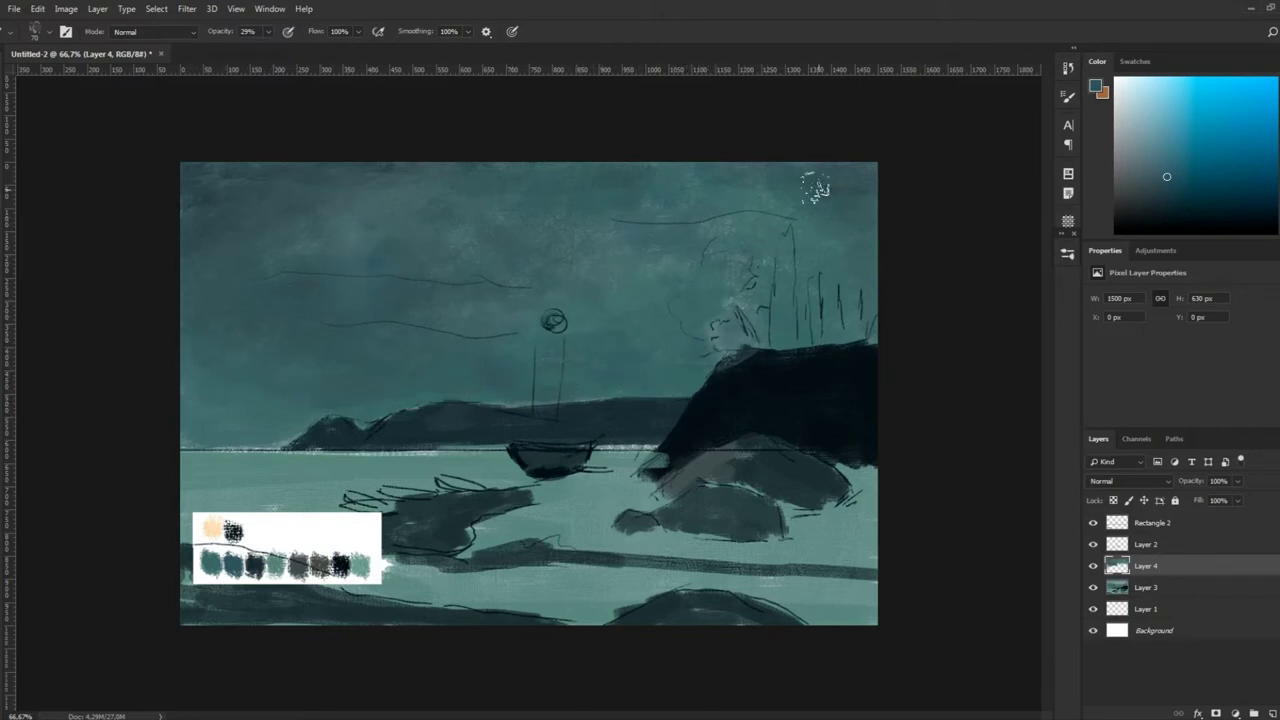
{"action": "left_click", "coordinate": [413, 424], "text": "alt"}
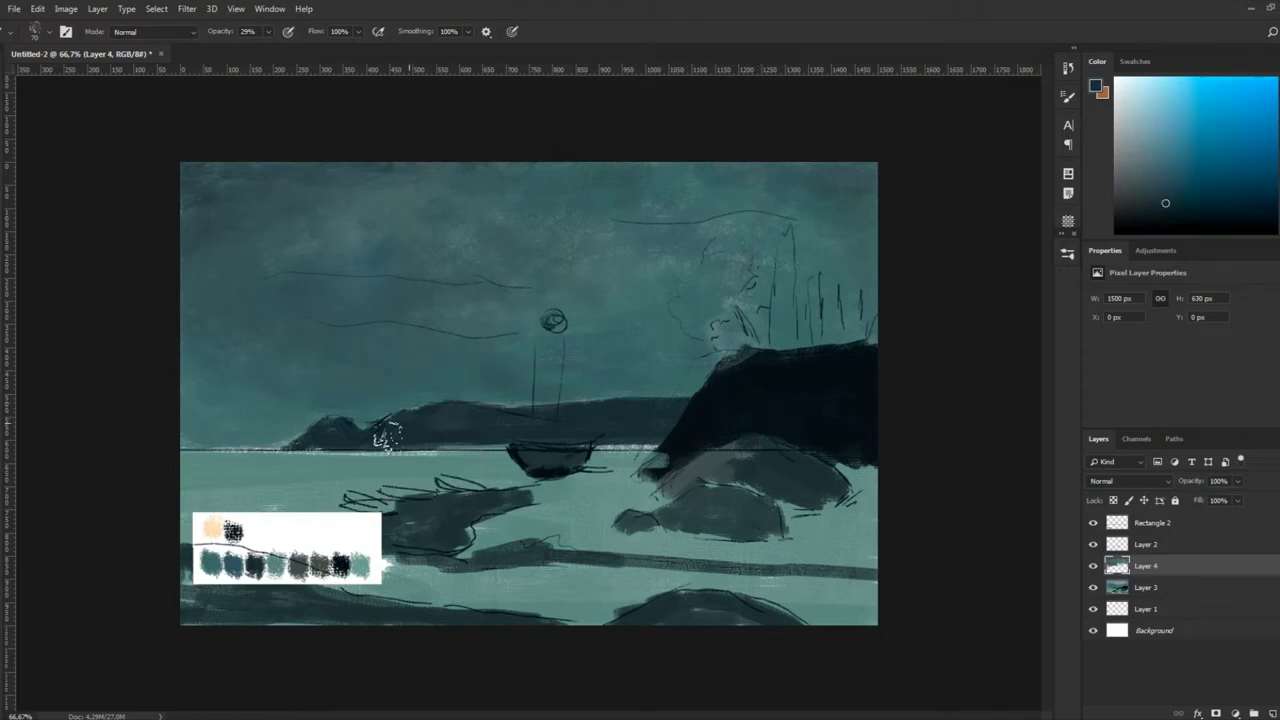
At 70% opacity, paint dark teal over the distant left hill and its horizon base
{"action": "left_click", "coordinate": [693, 431], "text": "alt"}
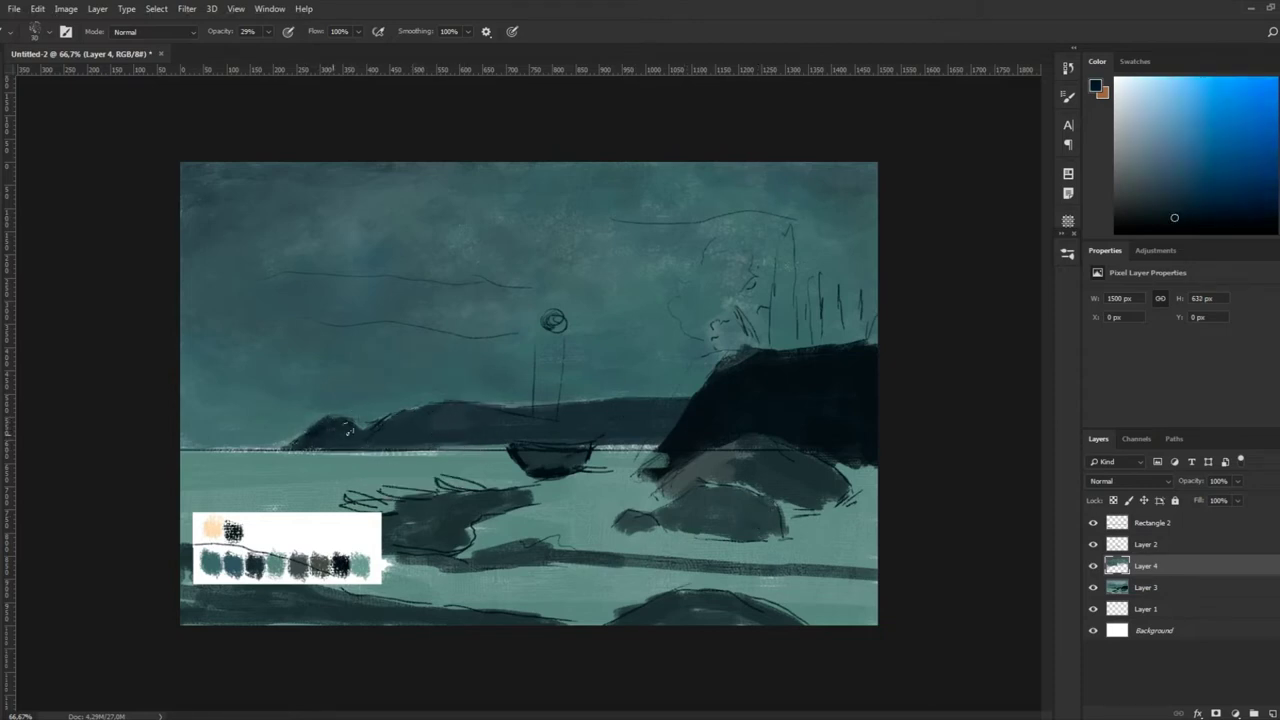
{"action": "key", "text": "7"}
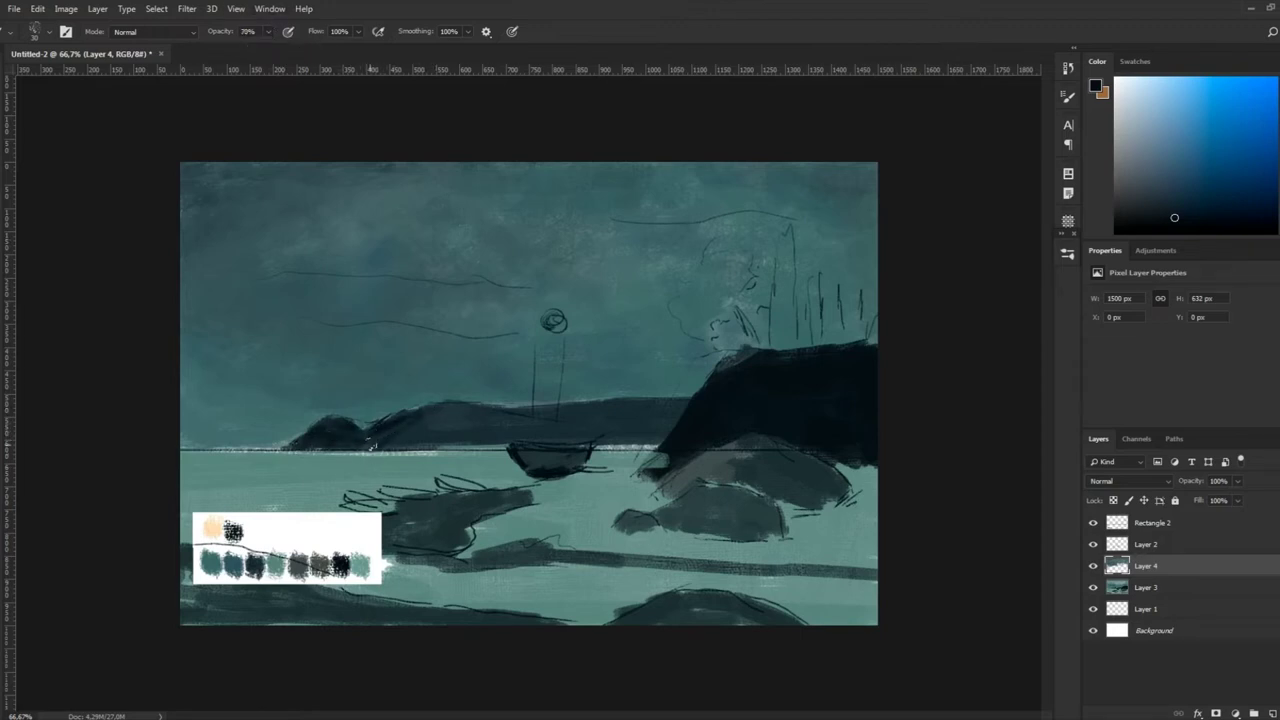
{"action": "mouse_move", "coordinate": [493, 421]}
{"action": "left_mouse_down"}
{"action": "mouse_move", "coordinate": [395, 442]}
{"action": "mouse_move", "coordinate": [452, 410]}
{"action": "left_mouse_up"}
{"action": "left_click_drag", "start_coordinate": [357, 454], "coordinate": [452, 446]}
Firm up the distant hills with a range of lighter and darker sampled teals
{"action": "left_click", "coordinate": [483, 408], "text": "alt"}
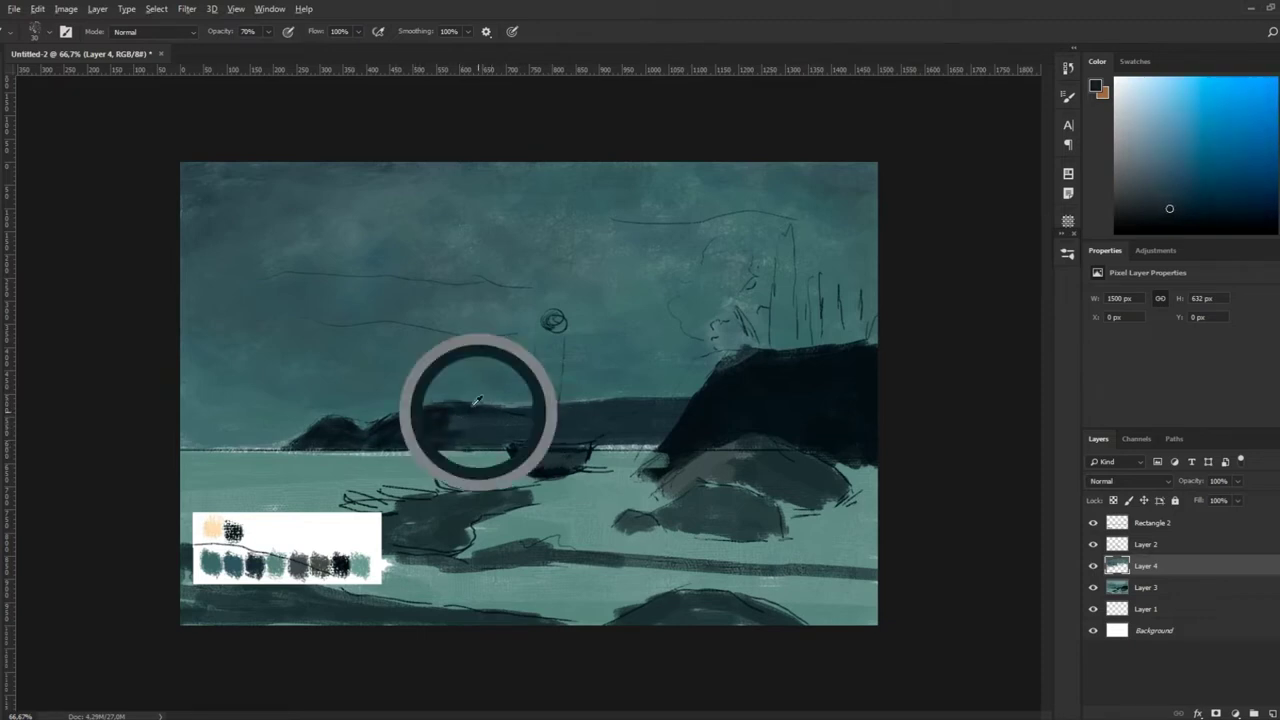
{"action": "left_click", "coordinate": [375, 432], "text": "alt"}
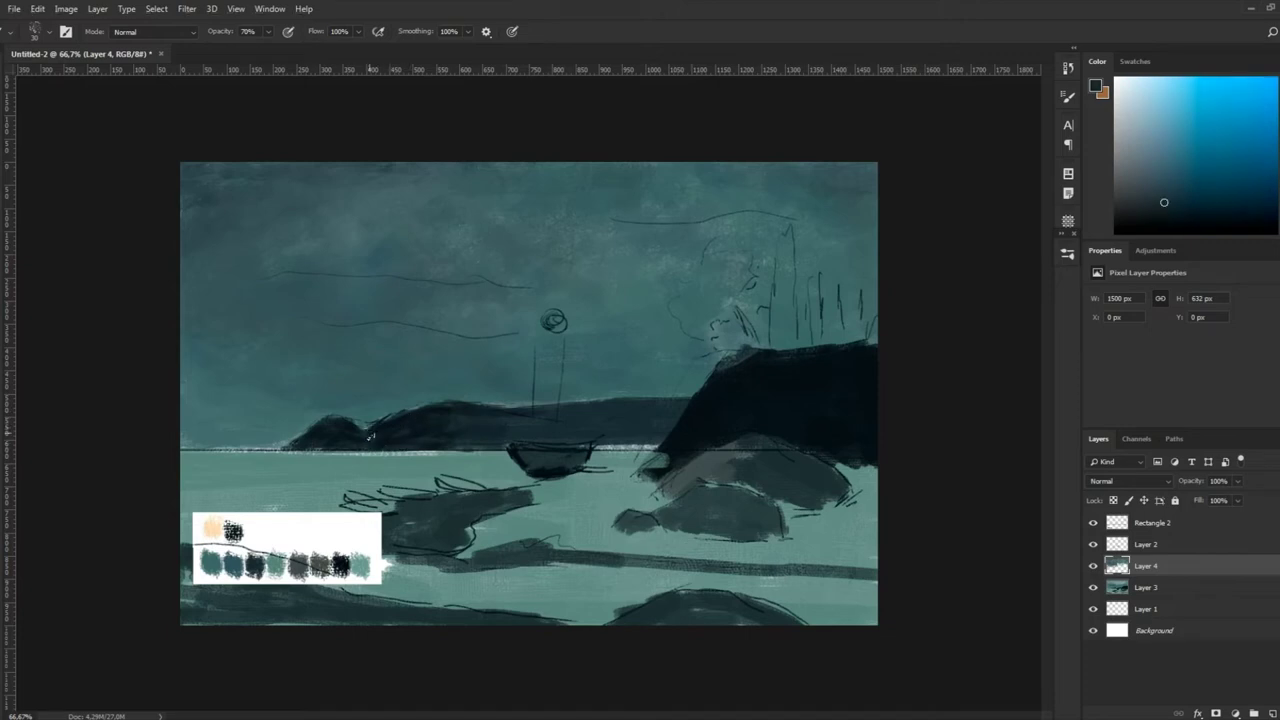
{"action": "left_click", "coordinate": [331, 428], "text": "alt"}
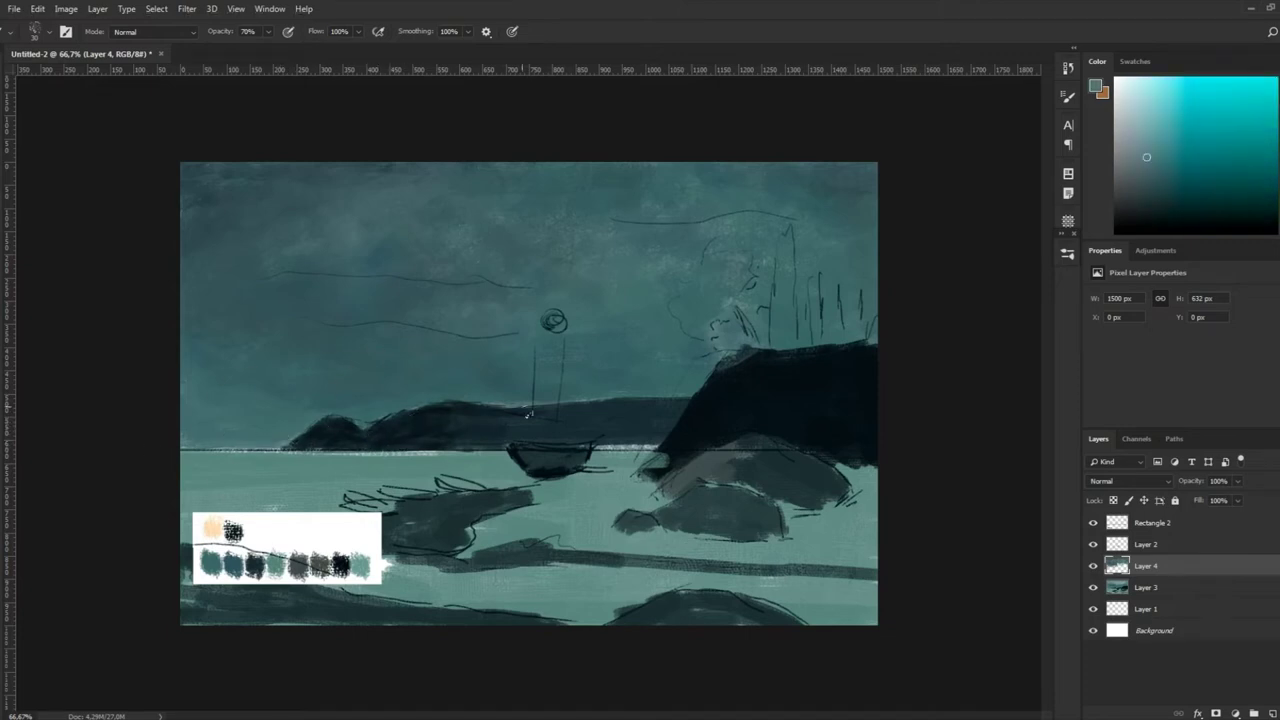
{"action": "left_click", "coordinate": [518, 412], "text": "alt"}
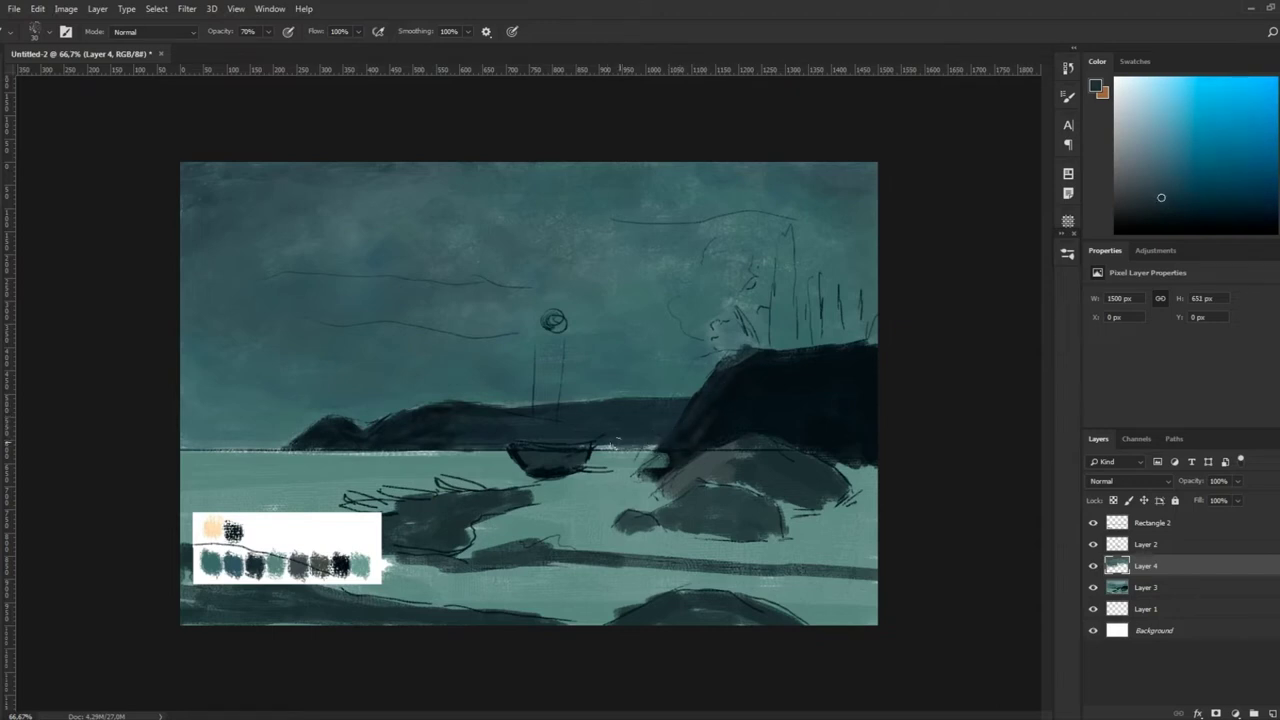
{"action": "left_click", "coordinate": [440, 414], "text": "alt"}
{"action": "left_click", "coordinate": [472, 401], "text": "alt"}
{"action": "left_click", "coordinate": [664, 395], "text": "alt"}
{"action": "left_click", "coordinate": [577, 418], "text": "alt"}
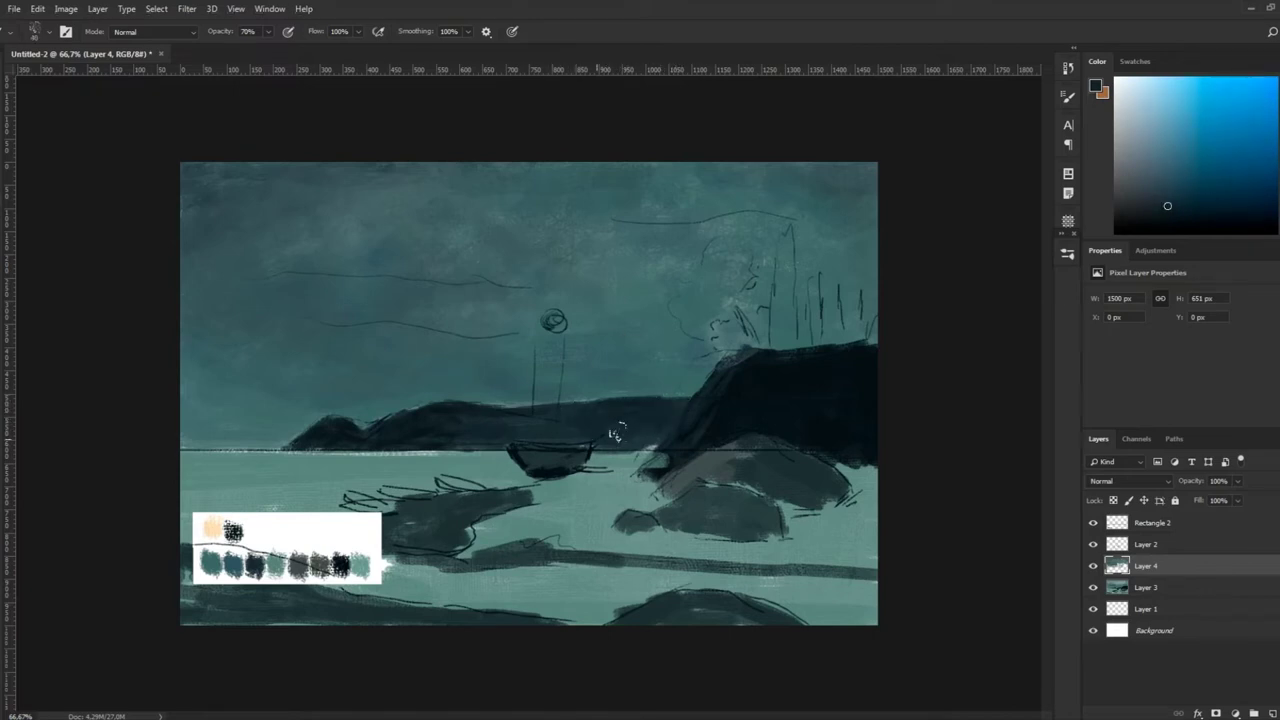
Work teal tones sampled from the shoreline, rocks, boat area and left horizon
{"action": "left_click", "coordinate": [469, 424], "text": "alt"}
{"action": "left_click", "coordinate": [465, 427], "text": "alt"}
{"action": "left_click", "coordinate": [641, 445], "text": "alt"}
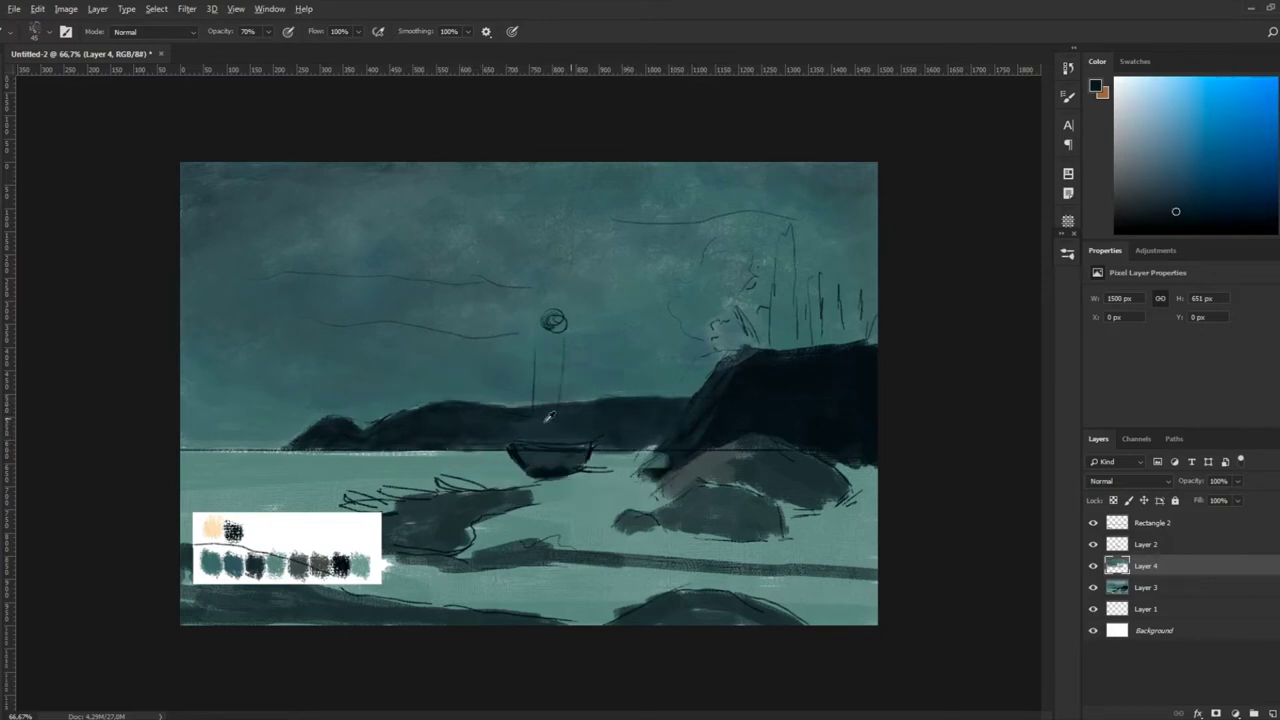
{"action": "left_click", "coordinate": [515, 422], "text": "alt"}
{"action": "left_click", "coordinate": [429, 424], "text": "alt"}
{"action": "left_click", "coordinate": [287, 450], "text": "alt"}
{"action": "left_click", "coordinate": [275, 565], "text": "alt"}
{"action": "left_click", "coordinate": [224, 403], "text": "alt"}
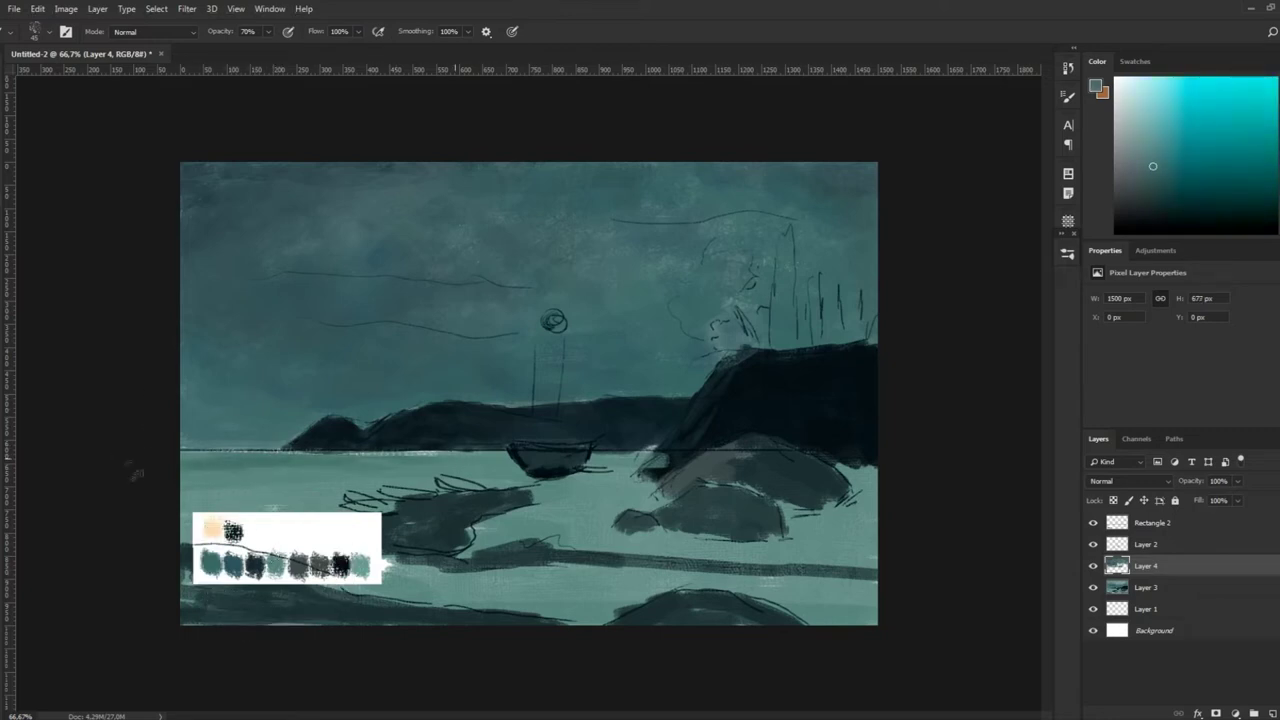
{"action": "left_click", "coordinate": [120, 490], "text": "alt"}
{"action": "left_click", "coordinate": [466, 461], "text": "alt"}
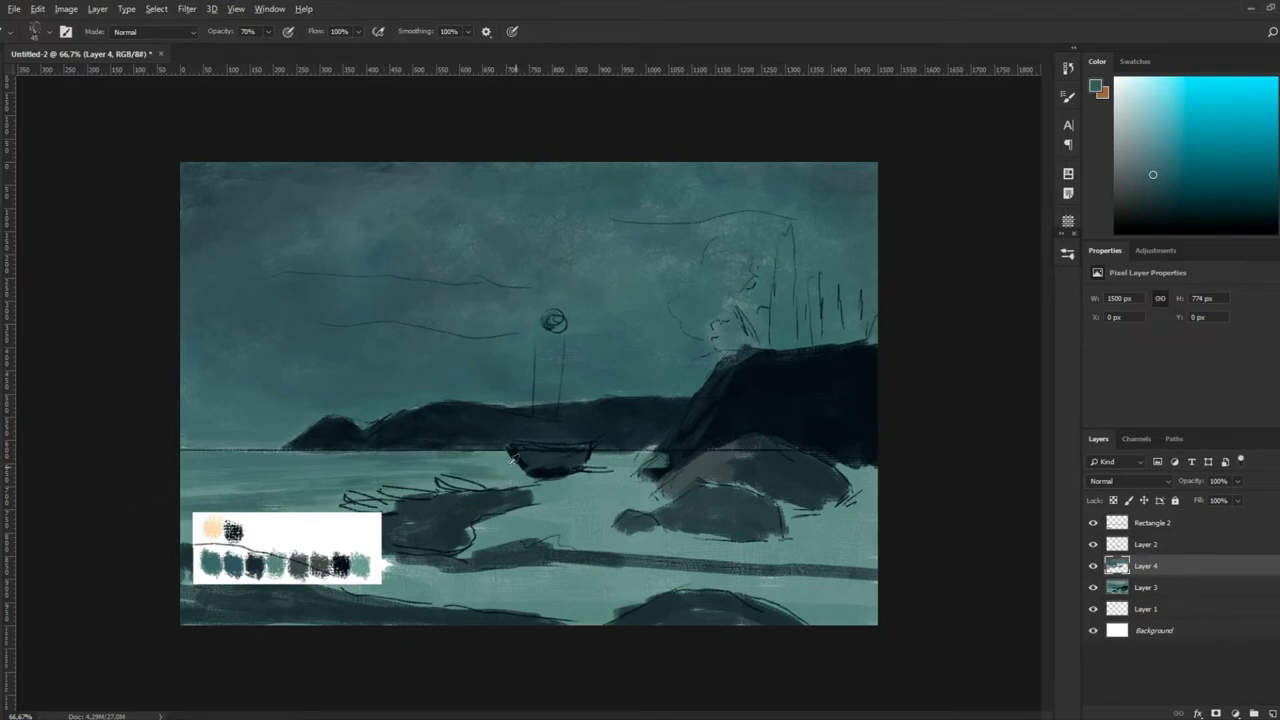
Brighten the moon with light grey-blue strokes
{"action": "left_click", "coordinate": [245, 504], "text": "alt"}
{"action": "left_click", "coordinate": [584, 420], "text": "alt"}
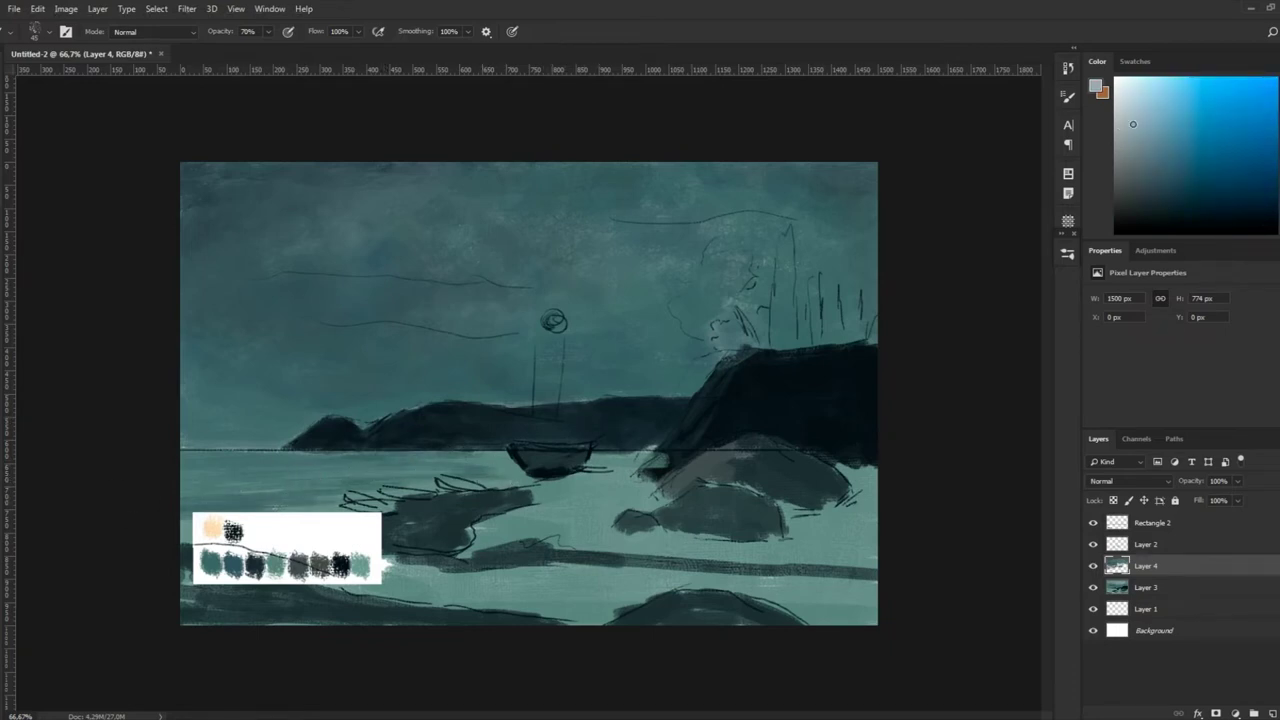
{"action": "left_click_drag", "start_coordinate": [553, 321], "coordinate": [555, 319]}
{"action": "left_click", "coordinate": [555, 321], "text": "alt"}
Pick up dark teals and lay a dark blot to start the headland tree
{"action": "left_click", "coordinate": [601, 421], "text": "alt"}
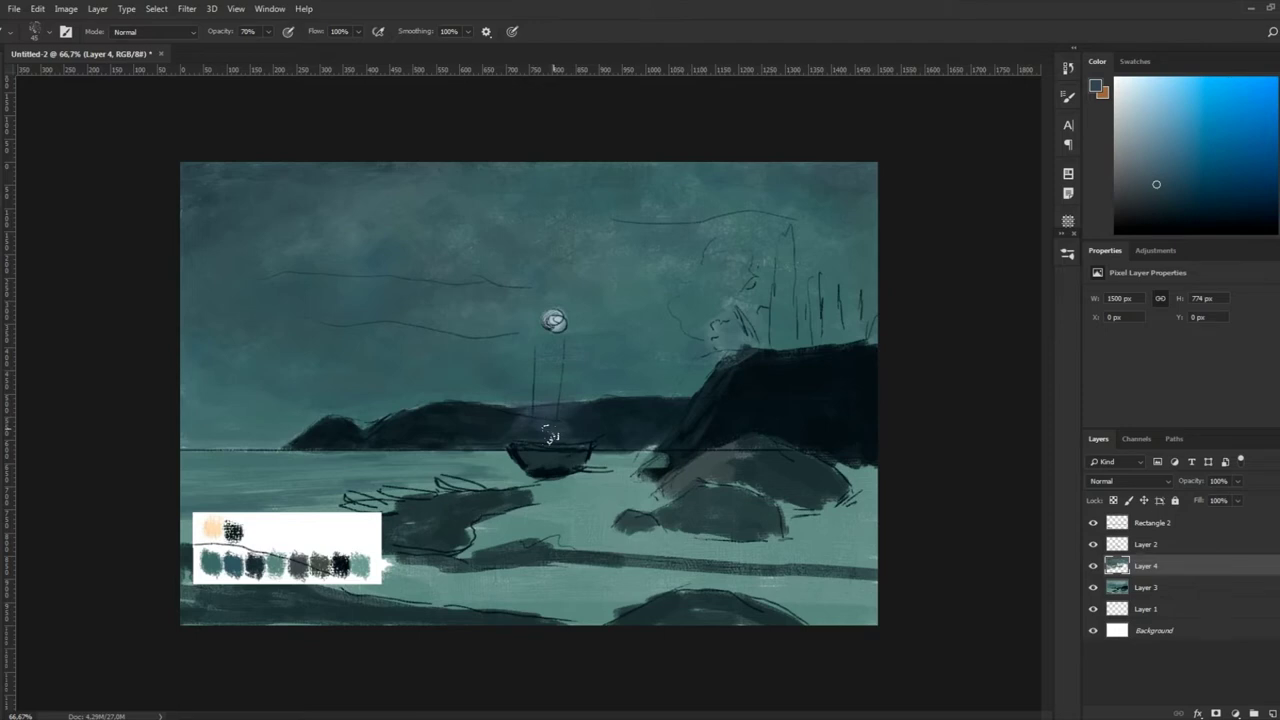
{"action": "left_click", "coordinate": [513, 423], "text": "alt"}
{"action": "left_click", "coordinate": [485, 420], "text": "alt"}
{"action": "left_click", "coordinate": [578, 428], "text": "alt"}
{"action": "left_click", "coordinate": [780, 403], "text": "alt"}
{"action": "mouse_move", "coordinate": [700, 318]}
{"action": "left_mouse_down"}
{"action": "mouse_move", "coordinate": [682, 285]}
{"action": "mouse_move", "coordinate": [688, 300]}
{"action": "mouse_move", "coordinate": [744, 250]}
{"action": "mouse_move", "coordinate": [744, 292]}
{"action": "mouse_move", "coordinate": [702, 255]}
{"action": "mouse_move", "coordinate": [735, 290]}
{"action": "mouse_move", "coordinate": [716, 303]}
{"action": "mouse_move", "coordinate": [748, 328]}
{"action": "left_mouse_up"}
At 100% opacity, paint the dark rounded tree and several tall cypress spires along the headland
{"action": "key", "text": "0"}
{"action": "left_click", "coordinate": [718, 268], "text": "alt"}
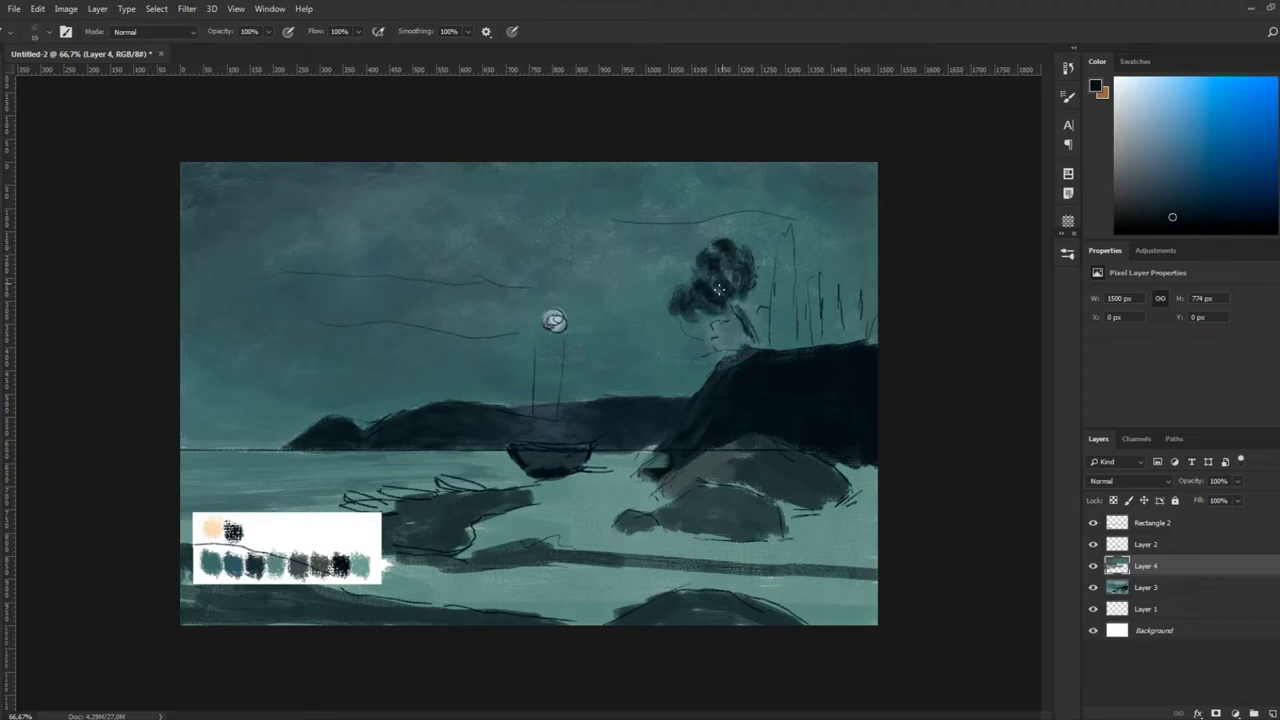
{"action": "mouse_move", "coordinate": [783, 318]}
{"action": "left_mouse_down"}
{"action": "mouse_move", "coordinate": [780, 238]}
{"action": "mouse_move", "coordinate": [792, 312]}
{"action": "mouse_move", "coordinate": [779, 258]}
{"action": "mouse_move", "coordinate": [766, 346]}
{"action": "mouse_move", "coordinate": [732, 340]}
{"action": "left_mouse_up"}
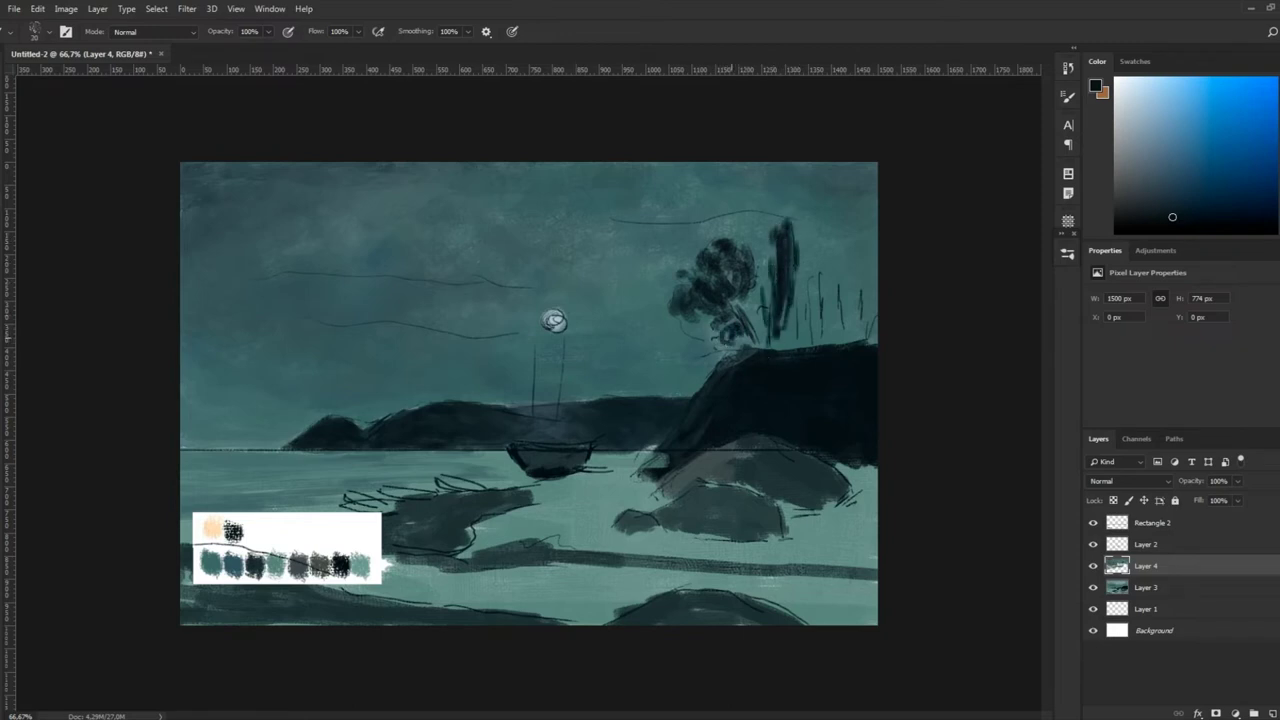
{"action": "mouse_move", "coordinate": [759, 306]}
{"action": "left_mouse_down"}
{"action": "mouse_move", "coordinate": [762, 342]}
{"action": "mouse_move", "coordinate": [786, 346]}
{"action": "mouse_move", "coordinate": [790, 370]}
{"action": "mouse_move", "coordinate": [805, 358]}
{"action": "mouse_move", "coordinate": [814, 258]}
{"action": "mouse_move", "coordinate": [808, 352]}
{"action": "mouse_move", "coordinate": [834, 295]}
{"action": "left_mouse_up"}
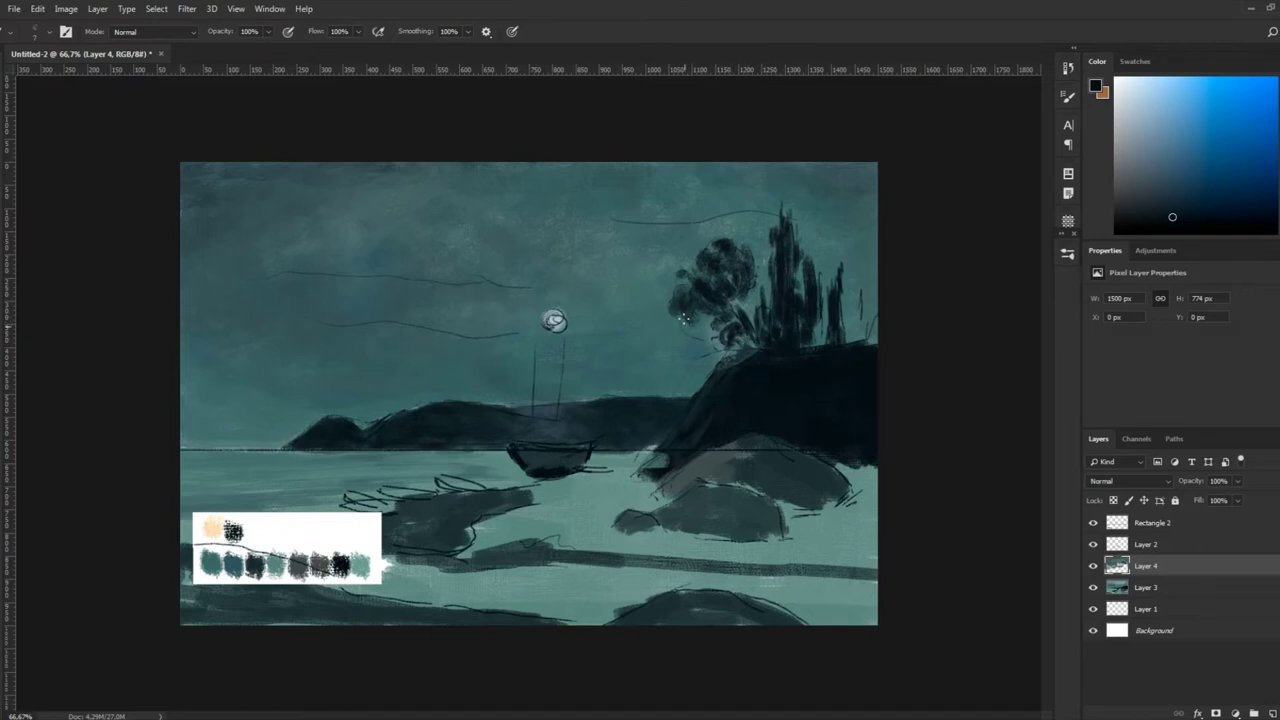
{"action": "mouse_move", "coordinate": [867, 360]}
{"action": "left_mouse_down"}
{"action": "mouse_move", "coordinate": [861, 306]}
{"action": "mouse_move", "coordinate": [878, 290]}
{"action": "mouse_move", "coordinate": [806, 350]}
{"action": "mouse_move", "coordinate": [872, 336]}
{"action": "left_mouse_up"}
{"action": "left_click_drag", "start_coordinate": [836, 288], "coordinate": [826, 240]}
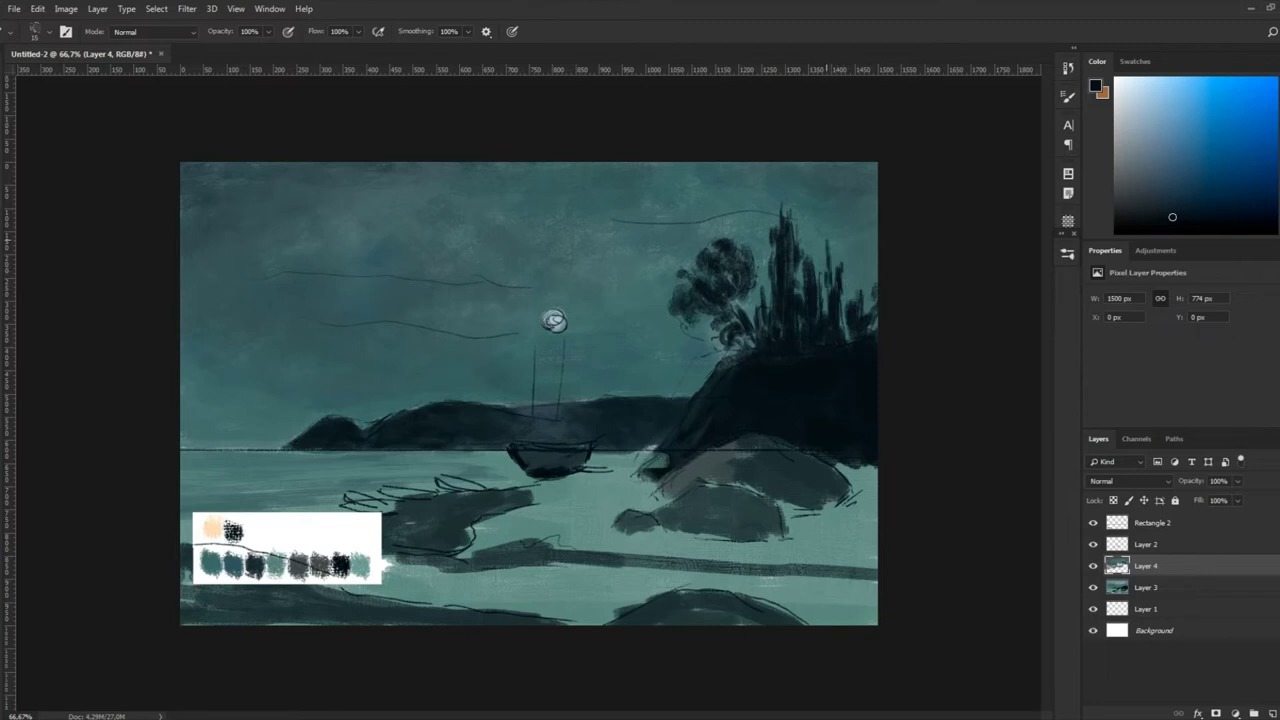
{"action": "left_click_drag", "start_coordinate": [845, 286], "coordinate": [850, 331]}
{"action": "left_click_drag", "start_coordinate": [809, 284], "coordinate": [755, 331]}
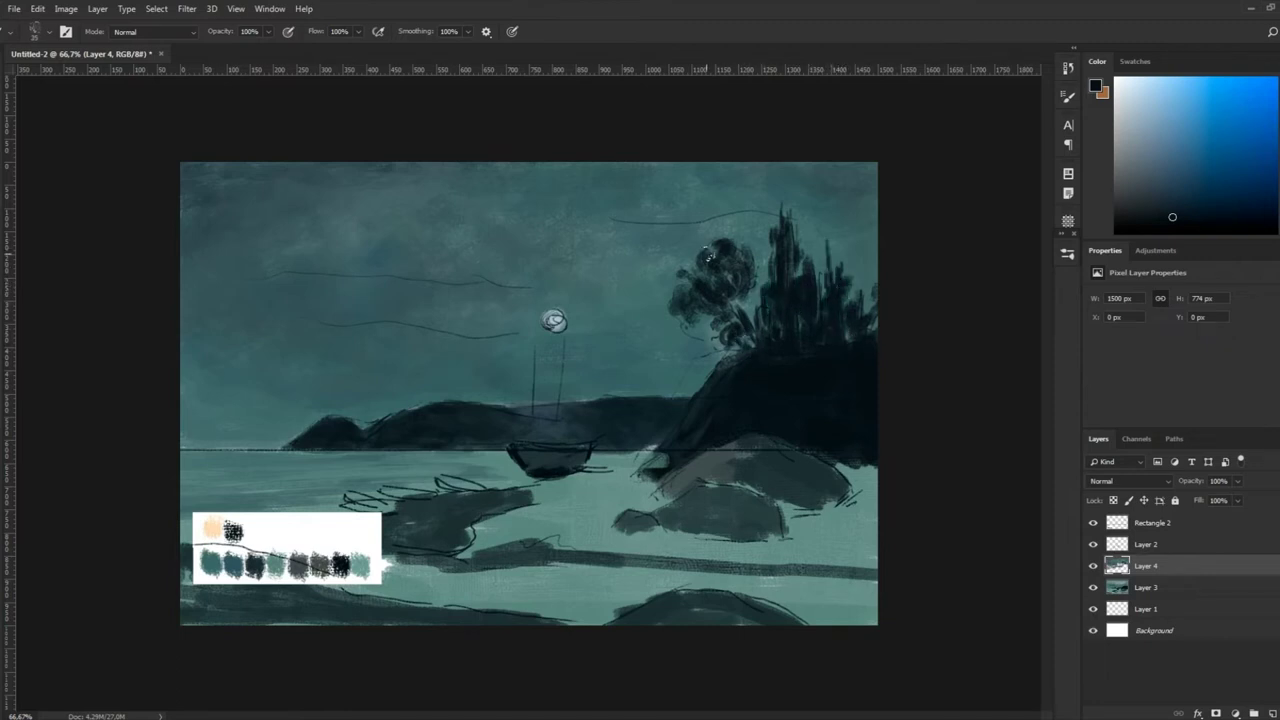
{"action": "left_click_drag", "start_coordinate": [811, 286], "coordinate": [810, 228]}
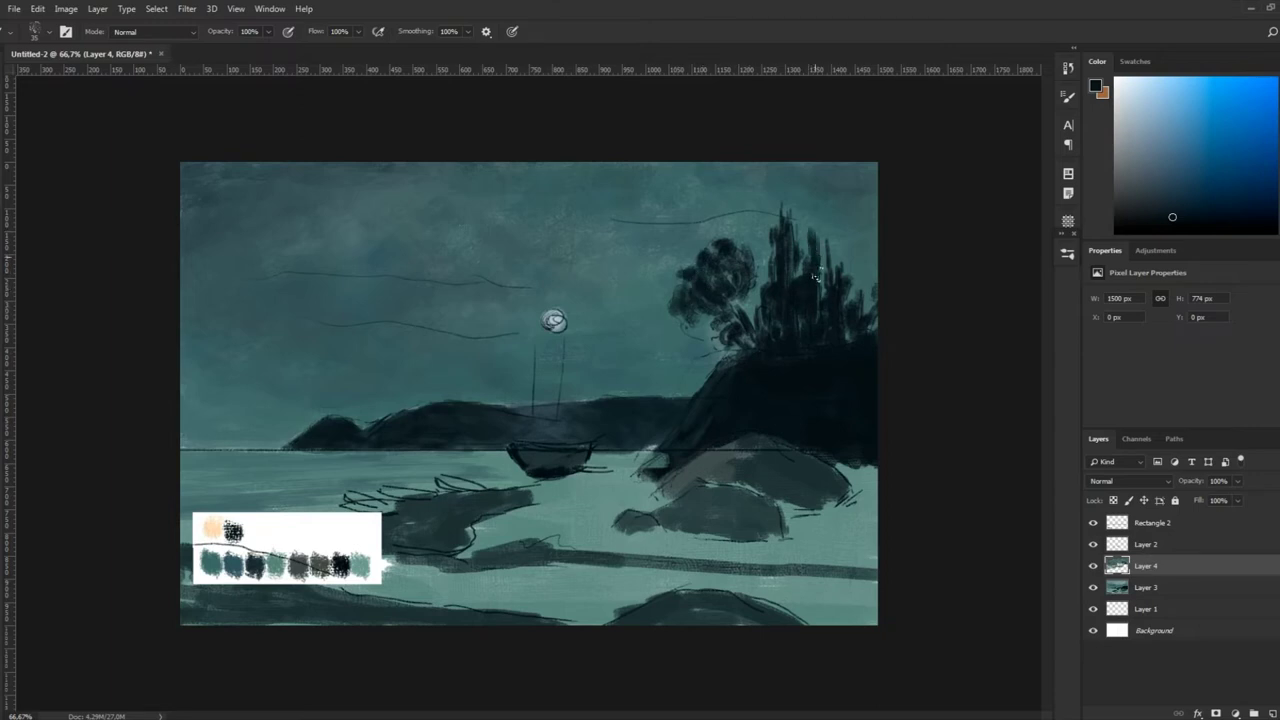
{"action": "left_click", "coordinate": [737, 378], "text": "alt"}
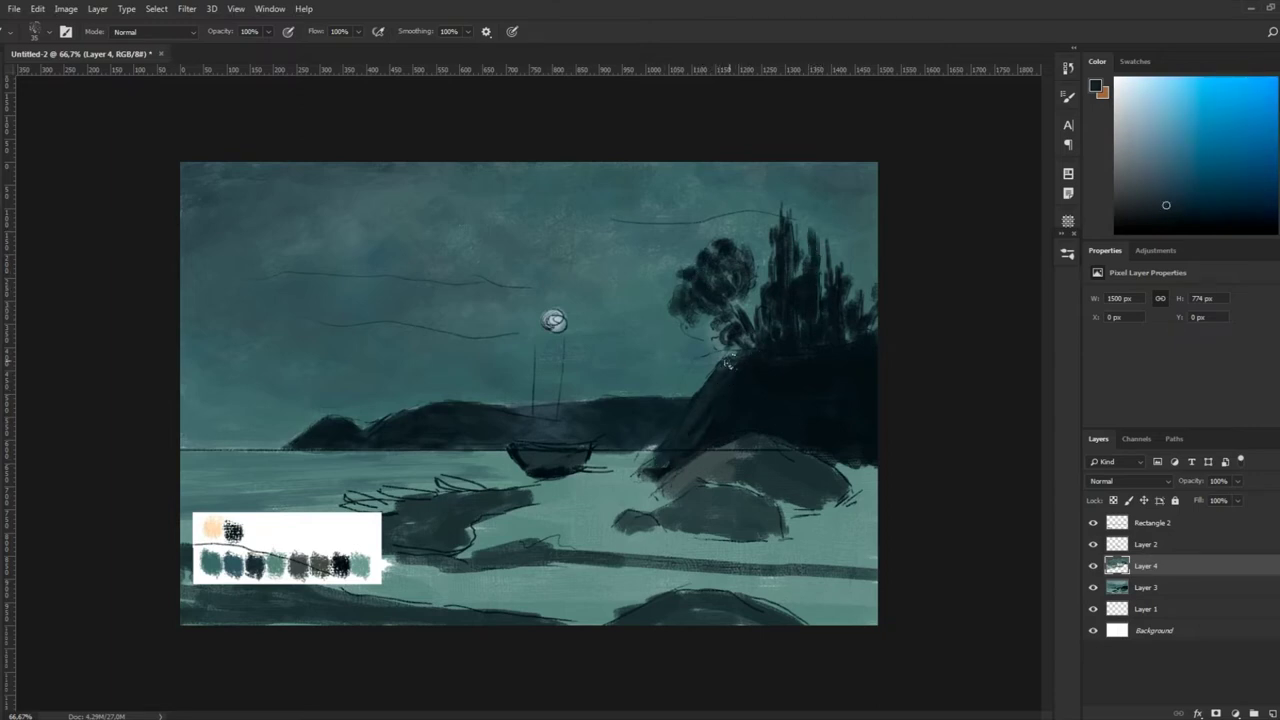
Sample teal colours from the headland, near the boat and from the trees
{"action": "left_click", "coordinate": [706, 380], "text": "alt"}
{"action": "left_click", "coordinate": [745, 335], "text": "alt"}
{"action": "left_click", "coordinate": [742, 328], "text": "alt"}
{"action": "left_click", "coordinate": [700, 257], "text": "alt"}
{"action": "left_click", "coordinate": [755, 290], "text": "alt"}
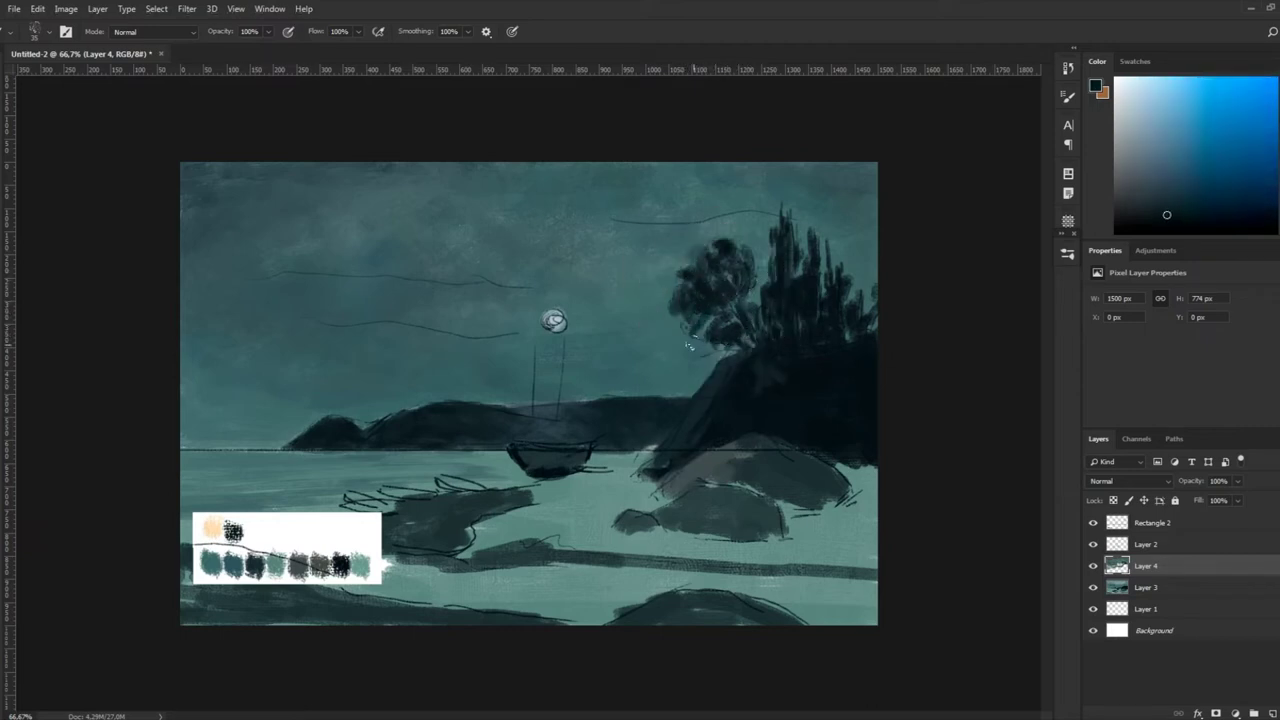
{"action": "left_click", "coordinate": [590, 420], "text": "alt"}
{"action": "left_click", "coordinate": [808, 362], "text": "alt"}
{"action": "left_click", "coordinate": [761, 380], "text": "alt"}
{"action": "left_click", "coordinate": [731, 397], "text": "alt"}
{"action": "left_click", "coordinate": [752, 338], "text": "alt"}
{"action": "left_click", "coordinate": [715, 342], "text": "alt"}
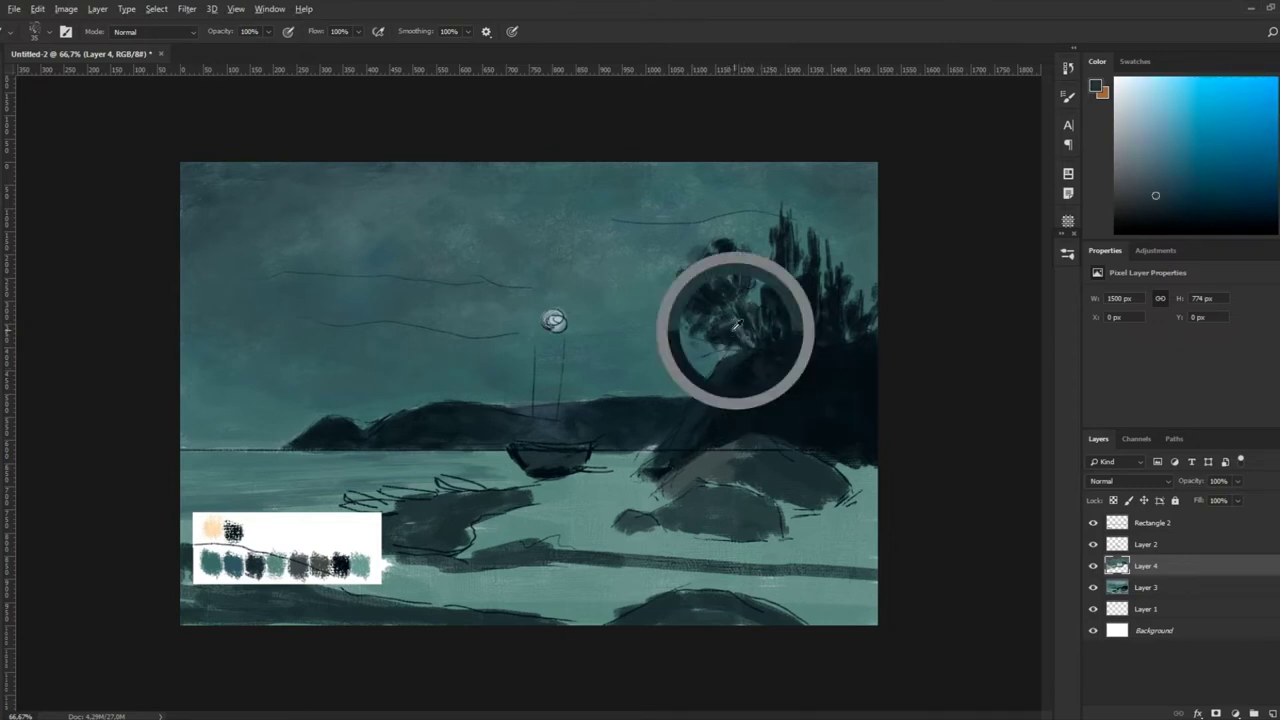
{"action": "left_click", "coordinate": [703, 348], "text": "alt"}
Resample tree colours and very dark teal from the hill and tree top
{"action": "left_click", "coordinate": [695, 277], "text": "alt"}
{"action": "left_click", "coordinate": [710, 350], "text": "alt"}
{"action": "left_click", "coordinate": [700, 328], "text": "alt"}
{"action": "left_click", "coordinate": [683, 332], "text": "alt"}
{"action": "left_click", "coordinate": [755, 270], "text": "alt"}
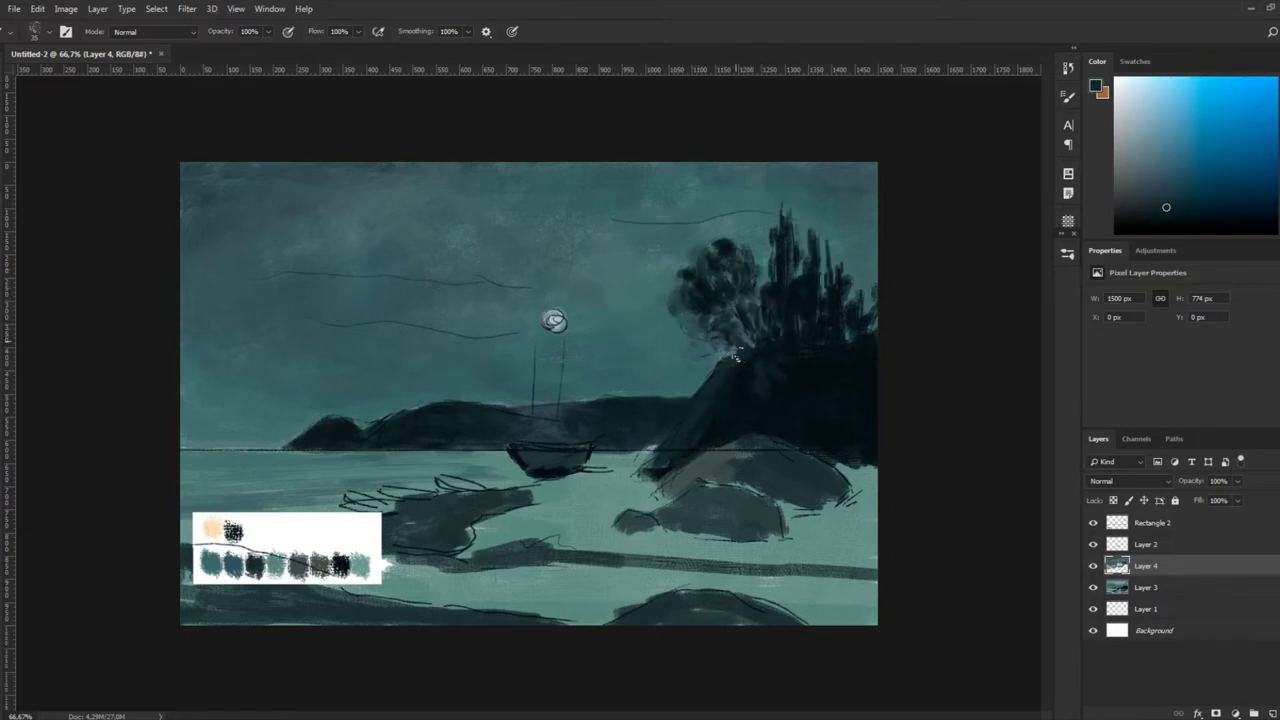
{"action": "left_click", "coordinate": [690, 333], "text": "alt"}
{"action": "left_click", "coordinate": [687, 335], "text": "alt"}
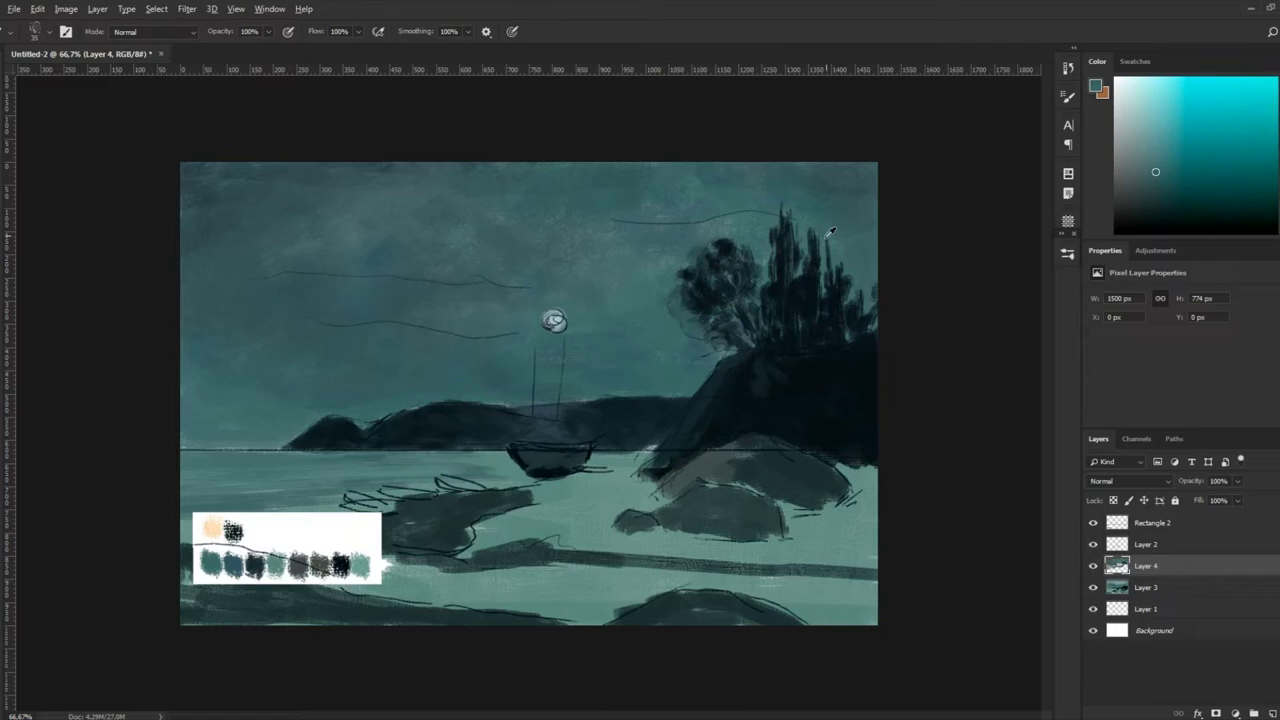
{"action": "left_click", "coordinate": [720, 378], "text": "alt"}
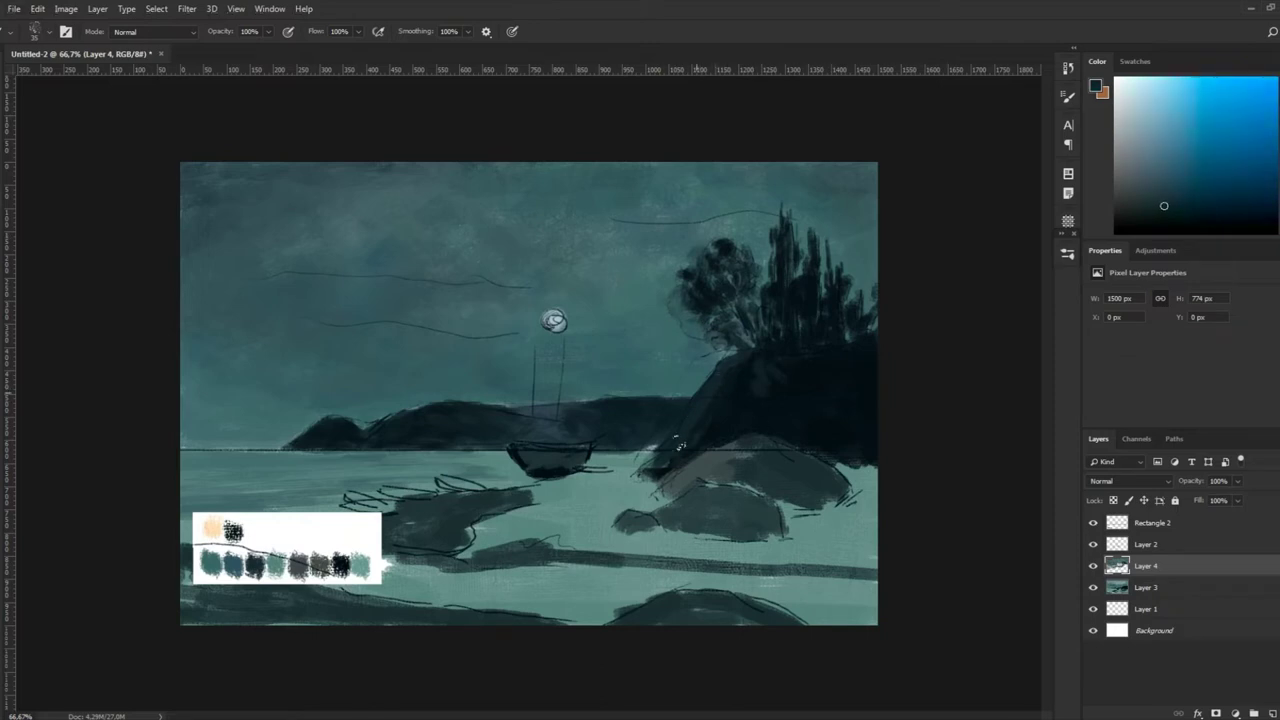
{"action": "left_click", "coordinate": [840, 374], "text": "alt"}
{"action": "left_click", "coordinate": [870, 394], "text": "alt"}
{"action": "left_click", "coordinate": [768, 364], "text": "alt"}
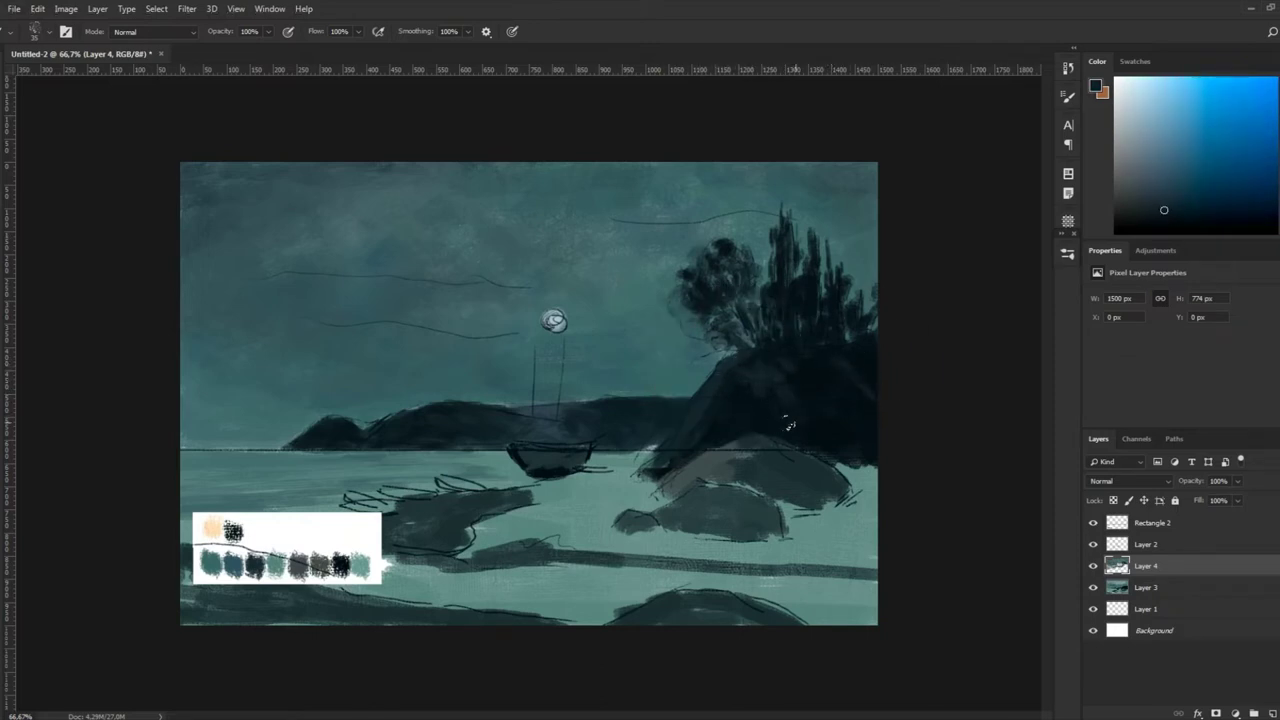
{"action": "left_click", "coordinate": [735, 385], "text": "alt"}
{"action": "left_click", "coordinate": [692, 312], "text": "alt"}
{"action": "left_click", "coordinate": [724, 254], "text": "alt"}
Darken the tree tops and the rocks on the right with dark teal strokes
{"action": "left_click_drag", "start_coordinate": [722, 251], "coordinate": [738, 238]}
{"action": "left_click", "coordinate": [712, 254], "text": "alt"}
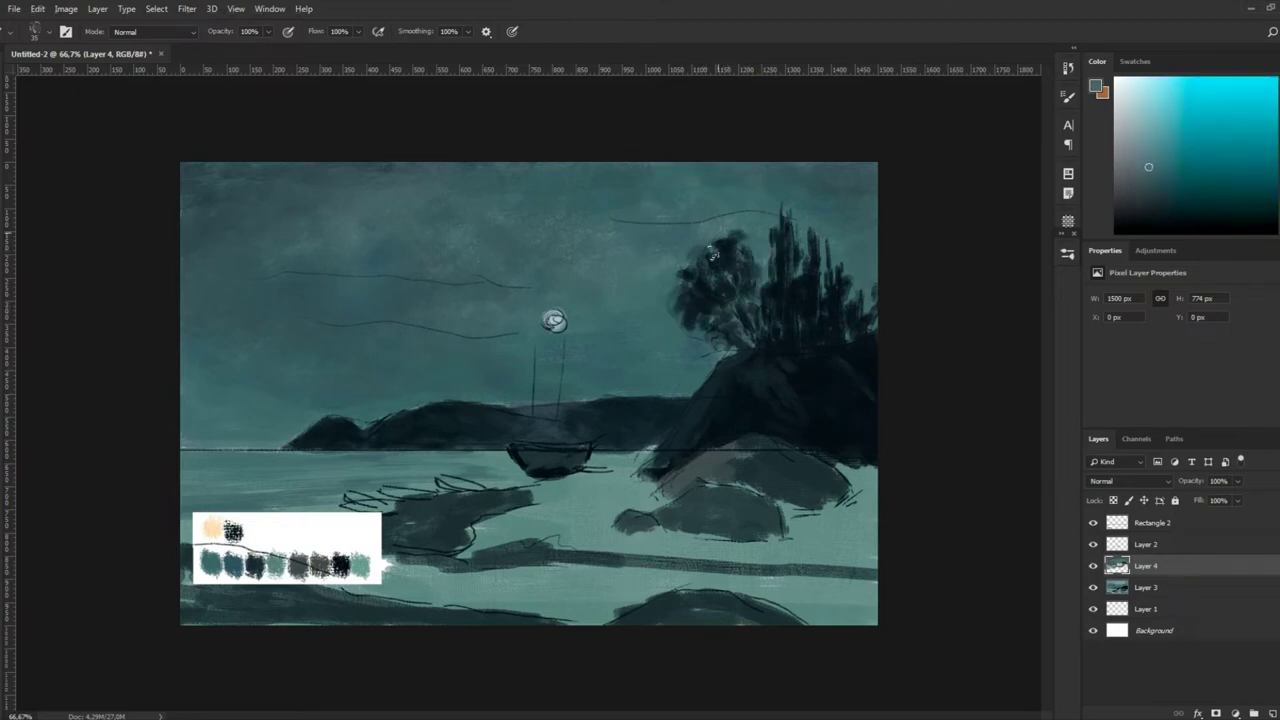
{"action": "left_click", "coordinate": [680, 271], "text": "alt"}
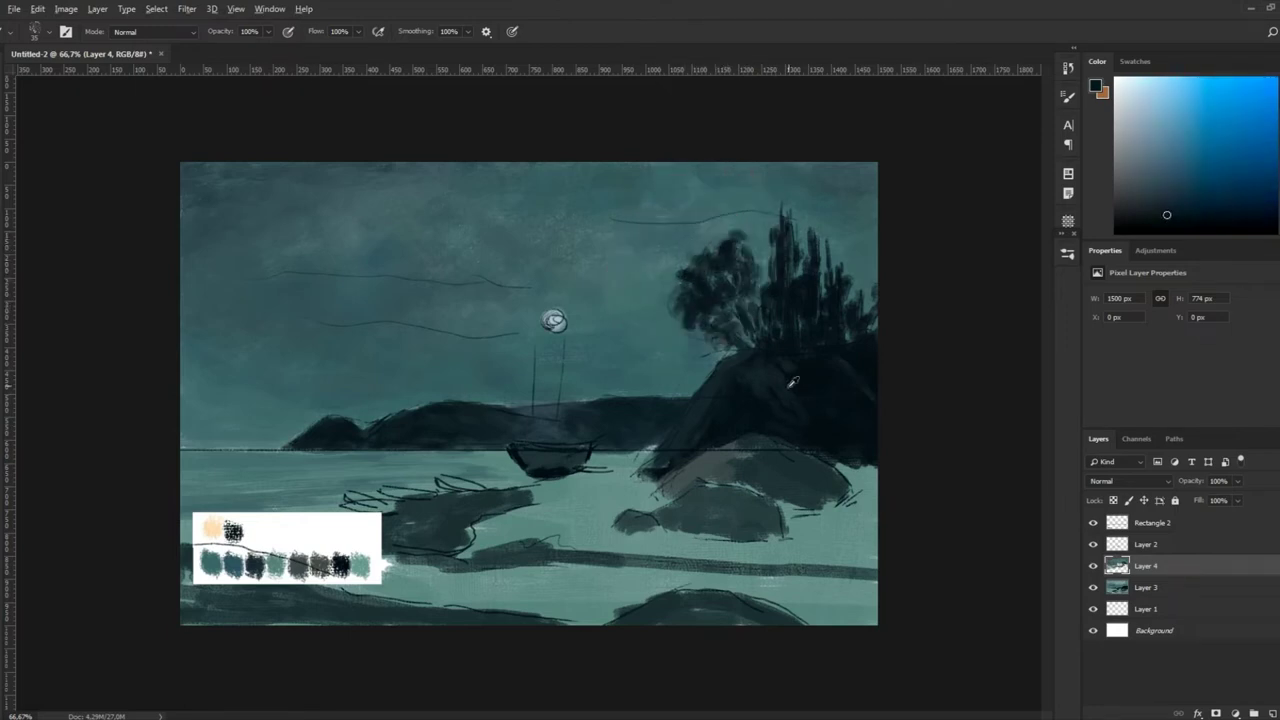
{"action": "left_click", "coordinate": [756, 470], "text": "alt"}
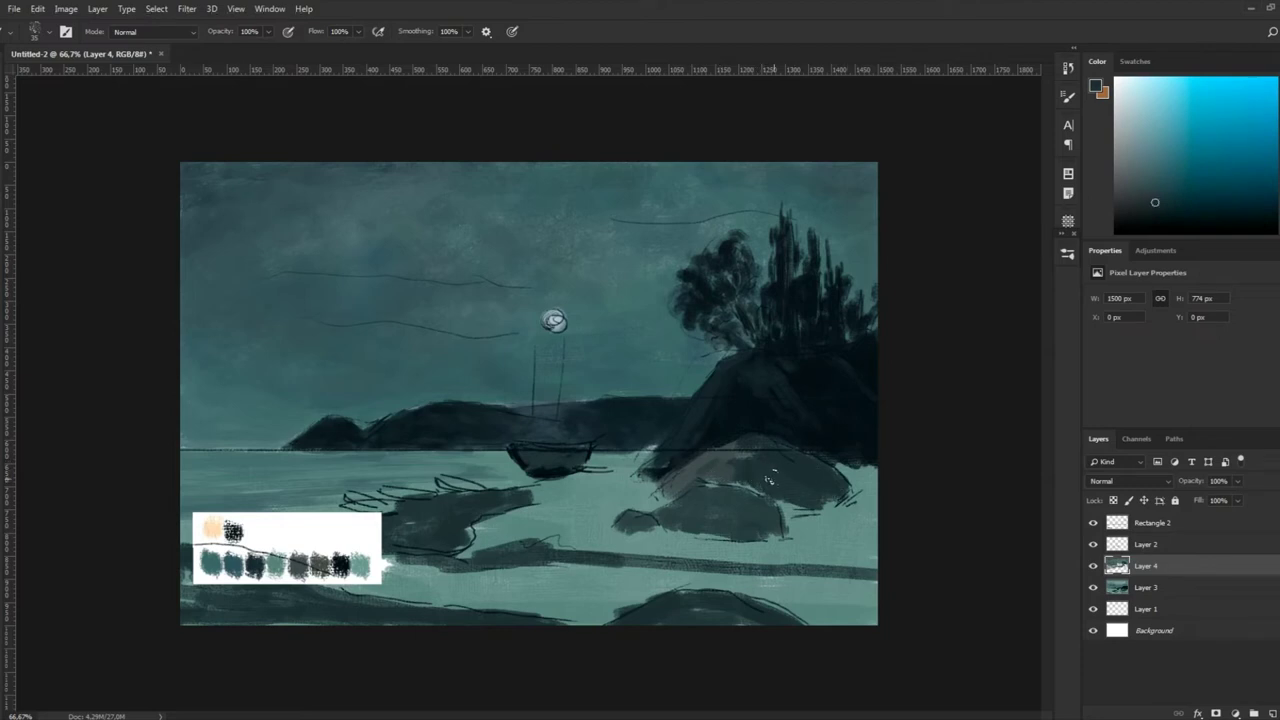
{"action": "mouse_move", "coordinate": [714, 466]}
{"action": "left_mouse_down"}
{"action": "mouse_move", "coordinate": [824, 478]}
{"action": "mouse_move", "coordinate": [876, 514]}
{"action": "mouse_move", "coordinate": [870, 505]}
{"action": "mouse_move", "coordinate": [924, 511]}
{"action": "left_mouse_up"}
Add a dark teal stroke along the base of the right-hand rocks
{"action": "left_click", "coordinate": [363, 474], "text": "alt"}
{"action": "left_click_drag", "start_coordinate": [754, 534], "coordinate": [878, 540]}
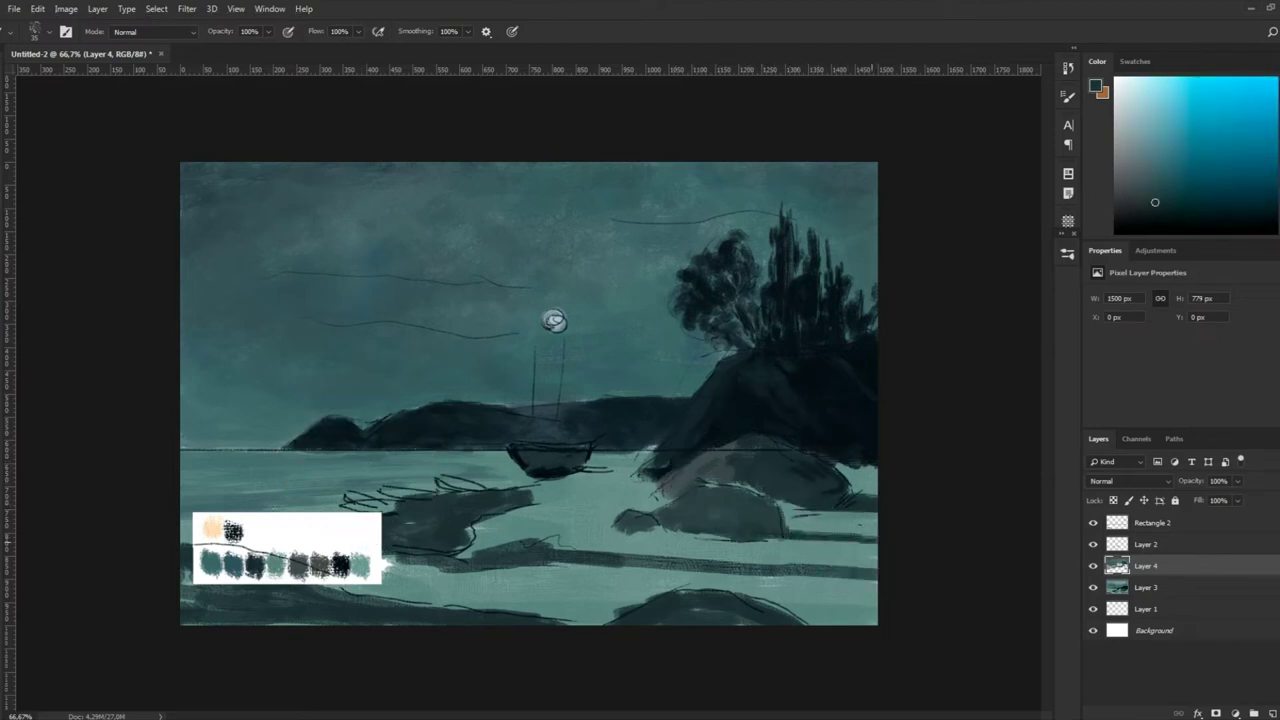
{"action": "left_click", "coordinate": [700, 508], "text": "alt"}
{"action": "left_click", "coordinate": [700, 463], "text": "alt"}
{"action": "left_click", "coordinate": [740, 452], "text": "alt"}
Sample rock tones to settle on a darker colour, then a lighter teal
{"action": "left_click", "coordinate": [772, 501], "text": "alt"}
{"action": "left_click", "coordinate": [789, 502], "text": "alt"}
{"action": "left_click", "coordinate": [780, 488], "text": "alt"}
{"action": "left_click", "coordinate": [805, 494], "text": "alt"}
{"action": "left_click", "coordinate": [750, 460], "text": "alt"}
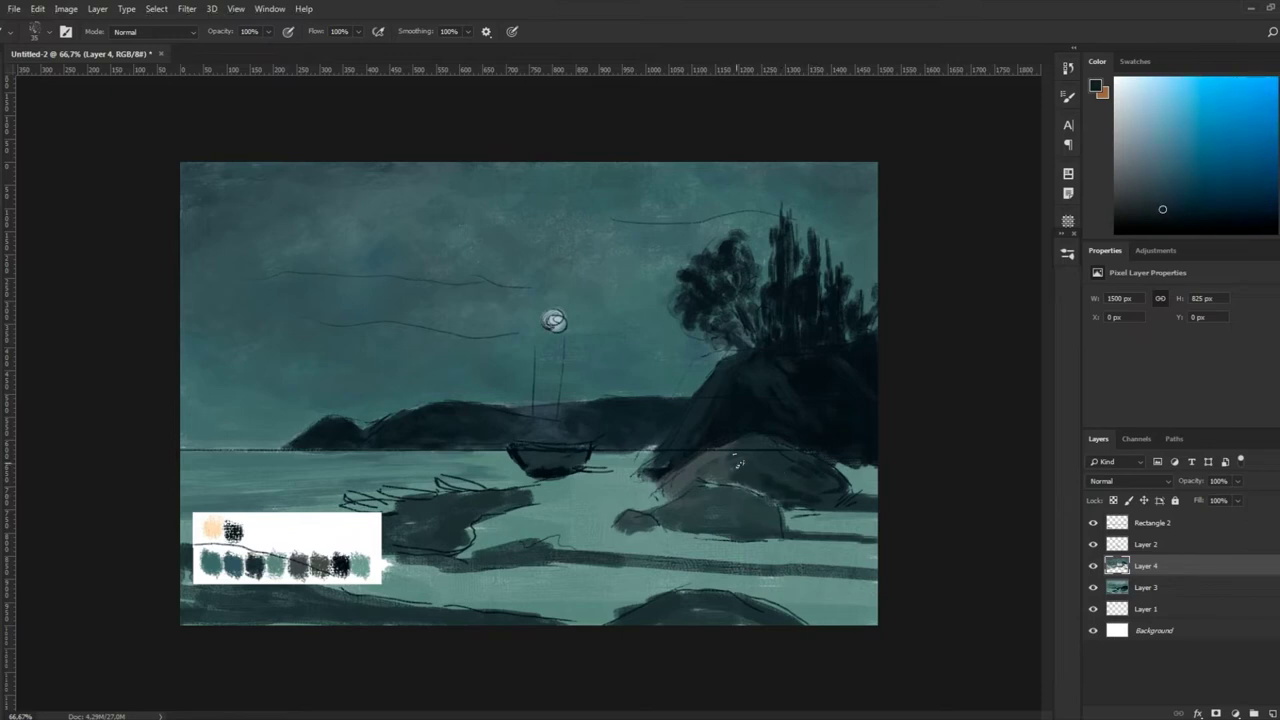
{"action": "left_click", "coordinate": [685, 488], "text": "alt"}
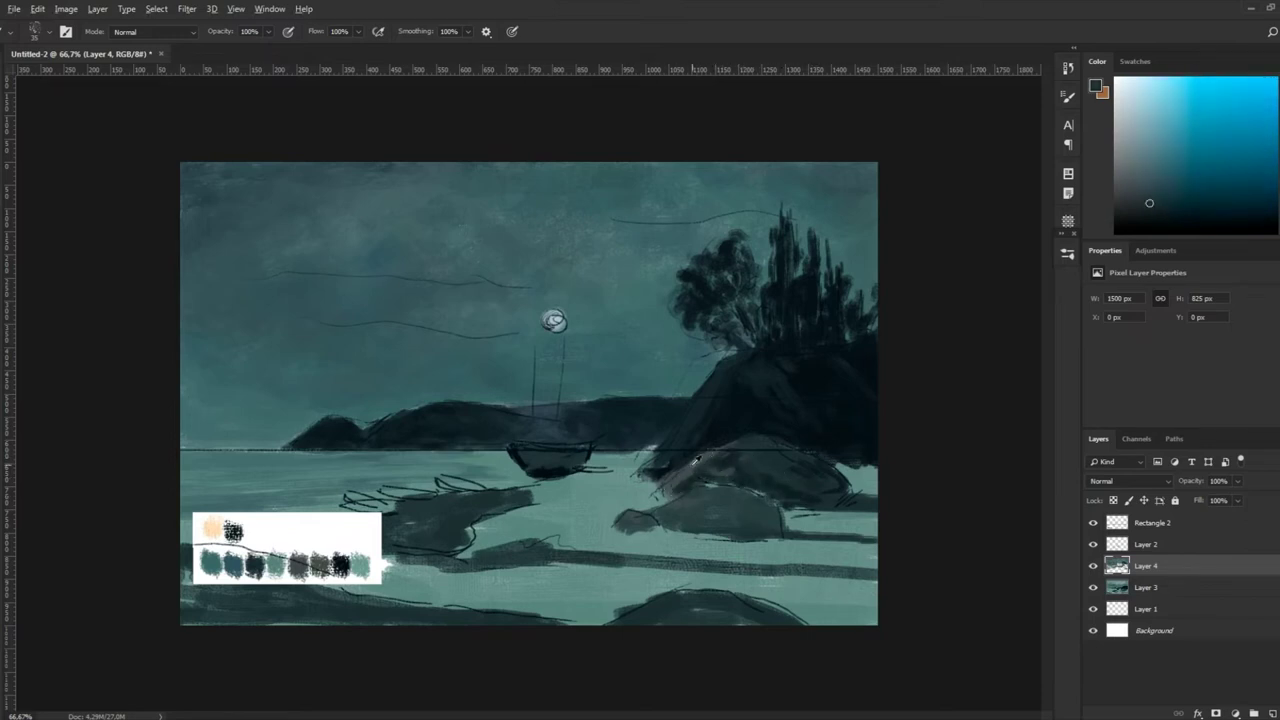
{"action": "left_click", "coordinate": [674, 438], "text": "alt"}
{"action": "left_click", "coordinate": [640, 476], "text": "alt"}
{"action": "left_click", "coordinate": [638, 332], "text": "alt"}
Paint dark navy horizontal bands across the water below the right rocks
{"action": "mouse_move", "coordinate": [635, 470]}
{"action": "left_mouse_down"}
{"action": "mouse_move", "coordinate": [560, 492]}
{"action": "mouse_move", "coordinate": [655, 500]}
{"action": "mouse_move", "coordinate": [475, 525]}
{"action": "left_mouse_up"}
{"action": "mouse_move", "coordinate": [570, 520]}
{"action": "left_mouse_down"}
{"action": "mouse_move", "coordinate": [844, 553]}
{"action": "mouse_move", "coordinate": [534, 530]}
{"action": "left_mouse_up"}
{"action": "mouse_move", "coordinate": [590, 578]}
{"action": "left_mouse_down"}
{"action": "mouse_move", "coordinate": [870, 585]}
{"action": "mouse_move", "coordinate": [483, 592]}
{"action": "mouse_move", "coordinate": [524, 606]}
{"action": "left_mouse_up"}
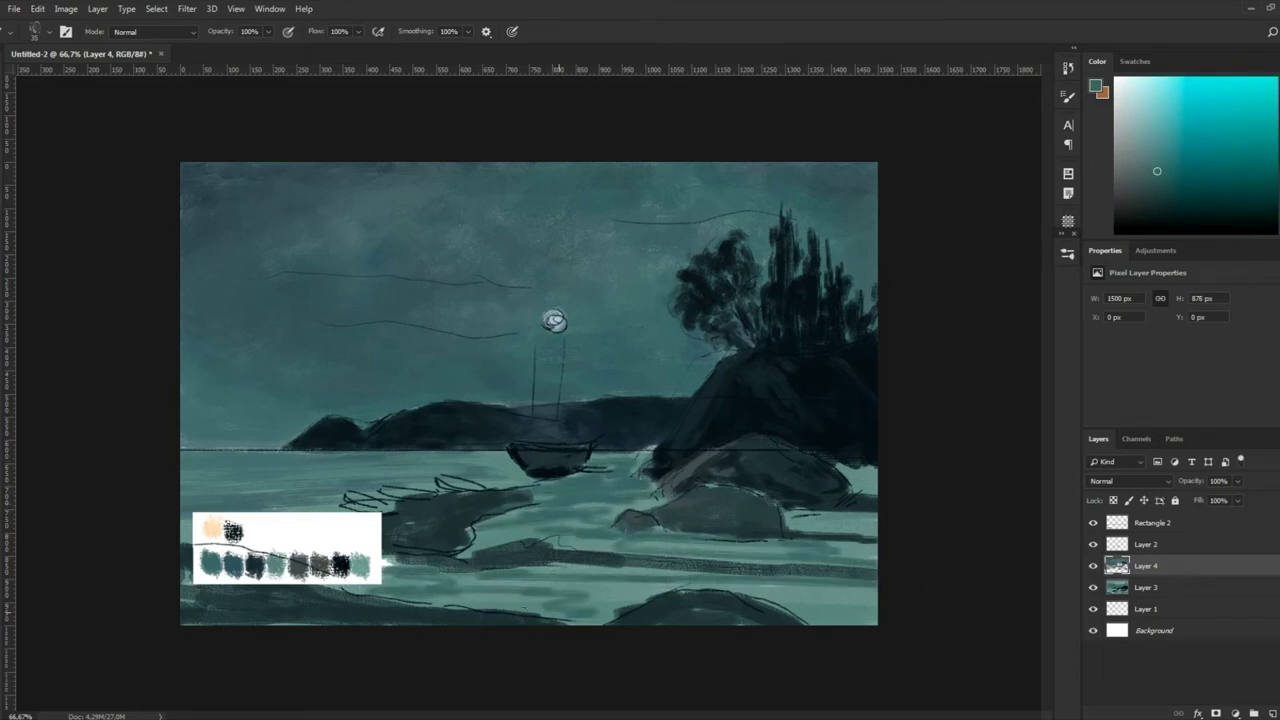
{"action": "left_click", "coordinate": [736, 464], "text": "alt"}
{"action": "left_click_drag", "start_coordinate": [650, 448], "coordinate": [642, 468]}
Brush a long light grey-teal horizontal stroke across the sea
{"action": "left_click", "coordinate": [677, 428], "text": "alt"}
{"action": "left_click", "coordinate": [514, 509], "text": "alt"}
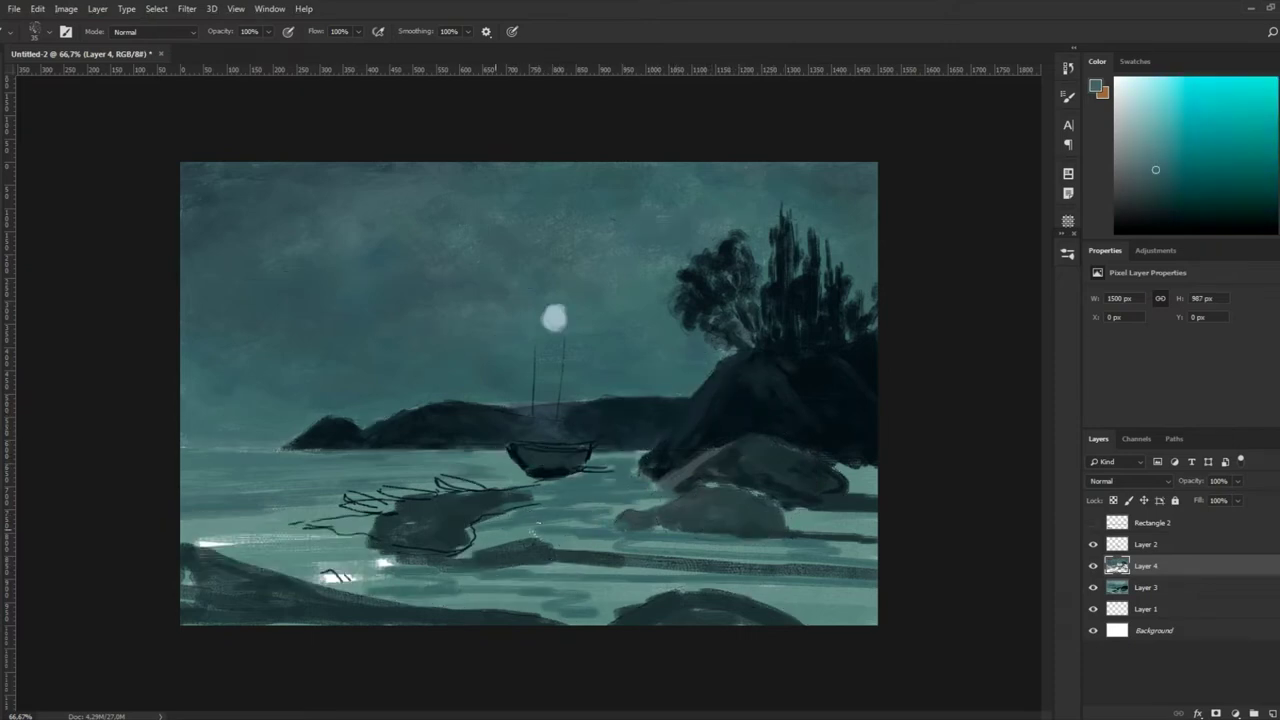
{"action": "mouse_move", "coordinate": [485, 532]}
{"action": "left_mouse_down"}
{"action": "mouse_move", "coordinate": [620, 545]}
{"action": "mouse_move", "coordinate": [843, 516]}
{"action": "left_mouse_up"}
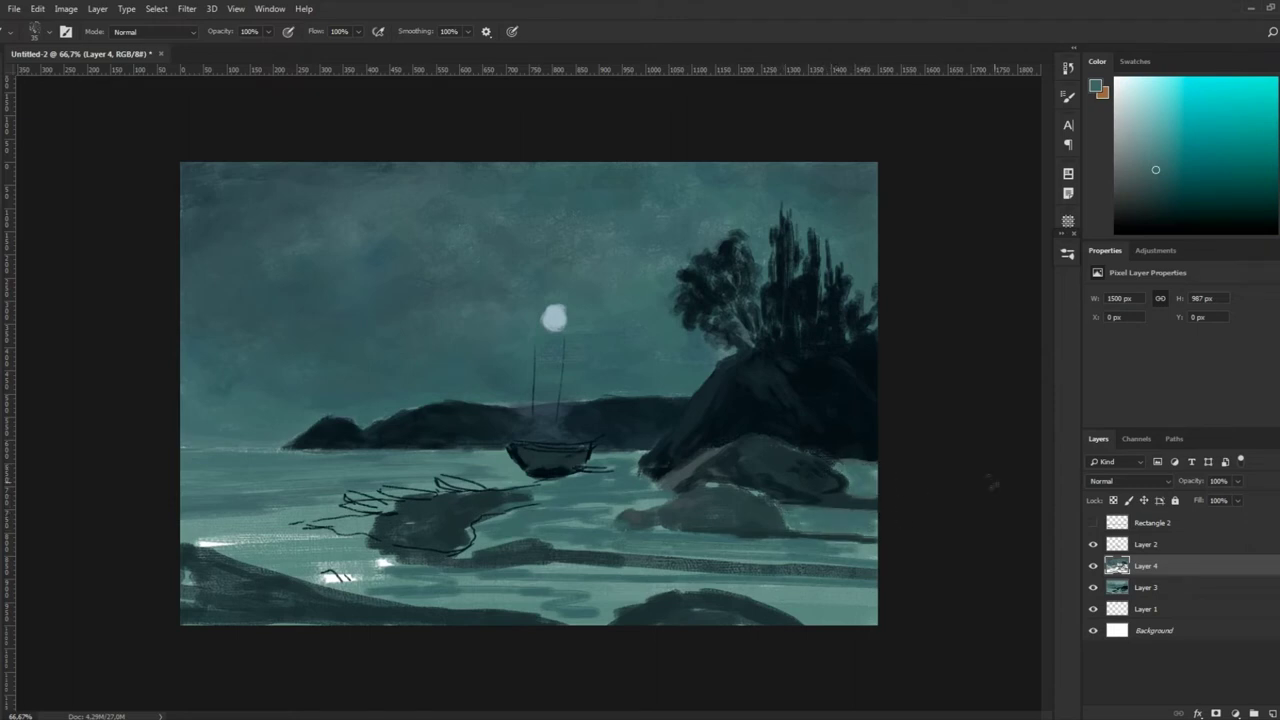
Sample water tones near the left edge and around the boat, ending on darker cyan
{"action": "left_click", "coordinate": [202, 450], "text": "alt"}
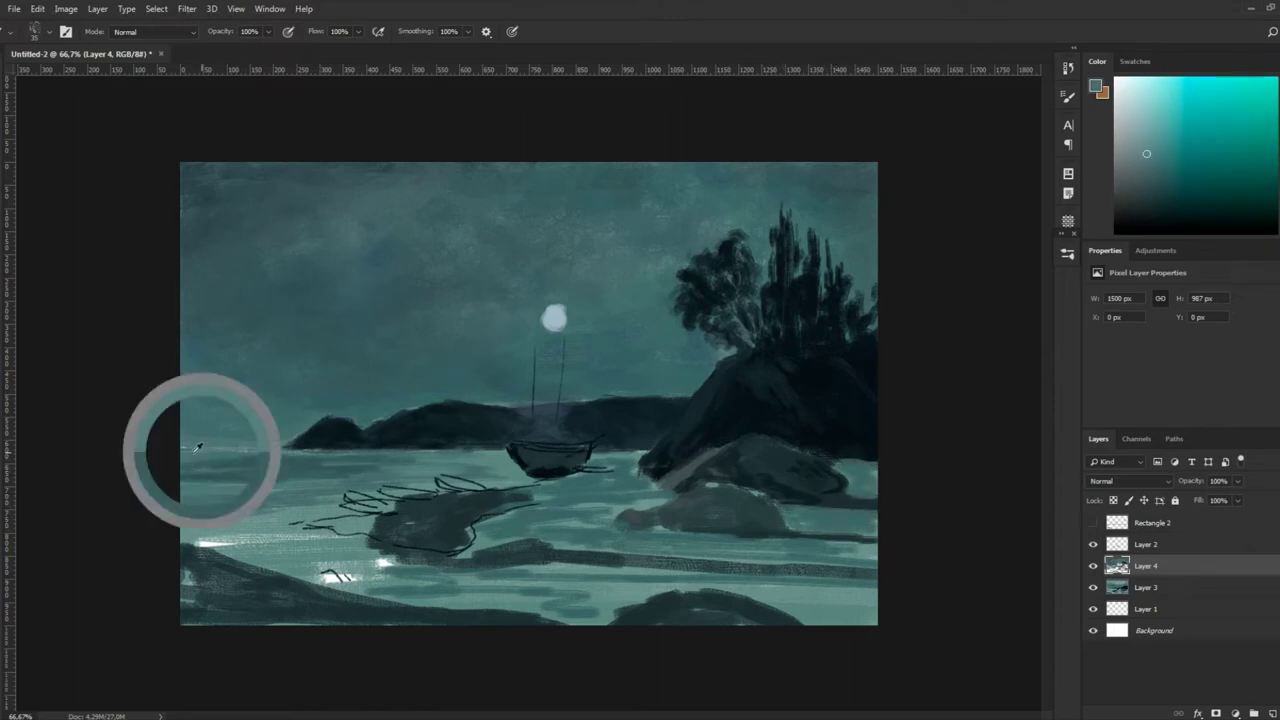
{"action": "left_click", "coordinate": [218, 459], "text": "alt"}
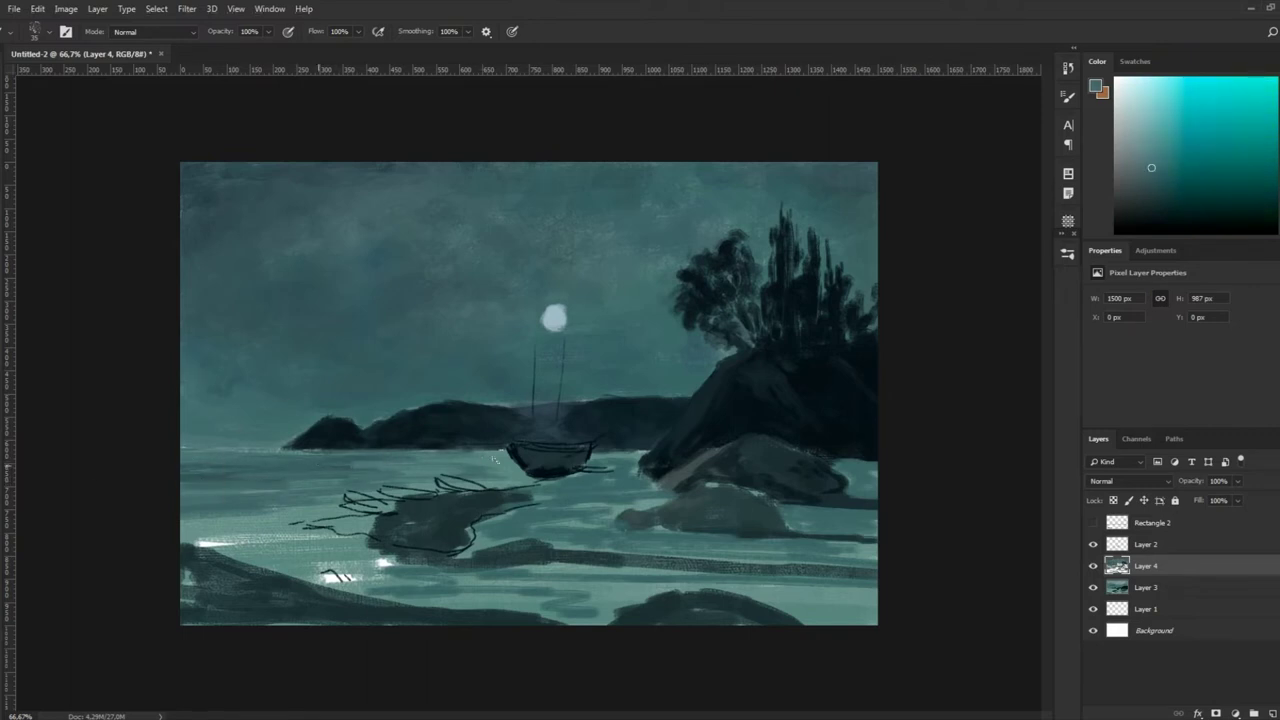
{"action": "left_click", "coordinate": [290, 507], "text": "alt"}
{"action": "left_click", "coordinate": [196, 517], "text": "alt"}
{"action": "left_click", "coordinate": [220, 520], "text": "alt"}
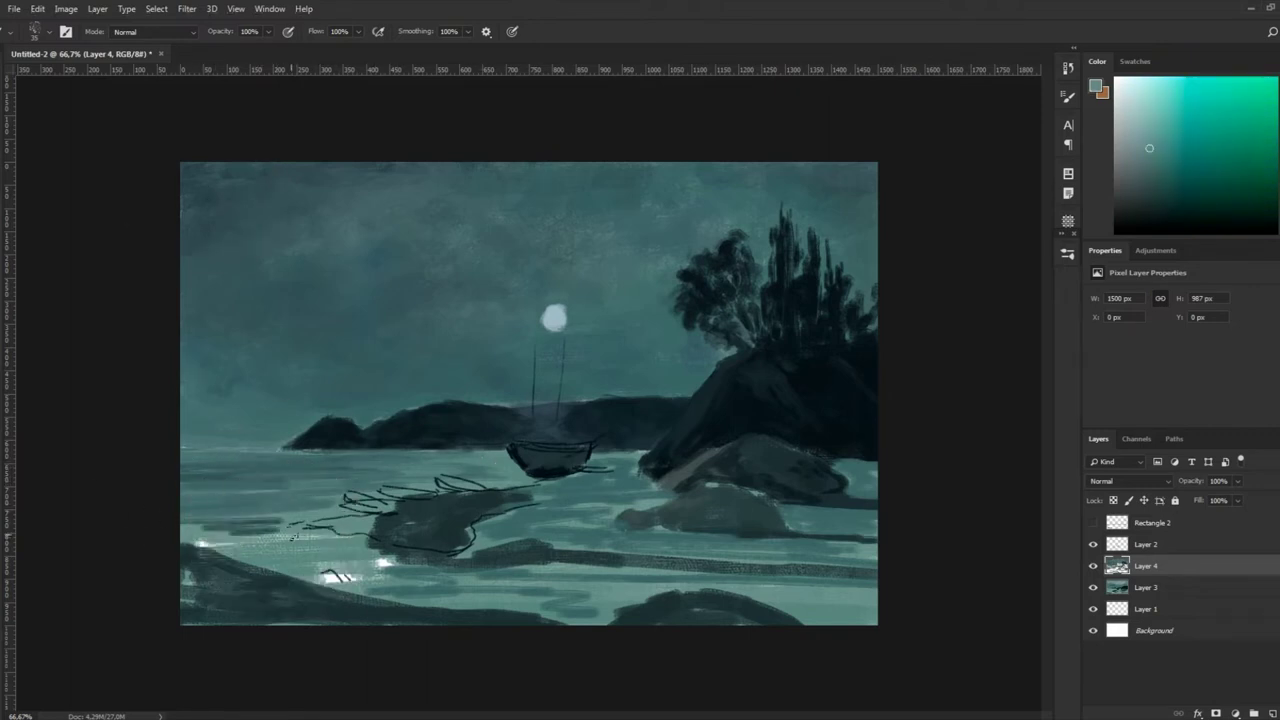
{"action": "left_click", "coordinate": [256, 517], "text": "alt"}
{"action": "left_click", "coordinate": [469, 452], "text": "alt"}
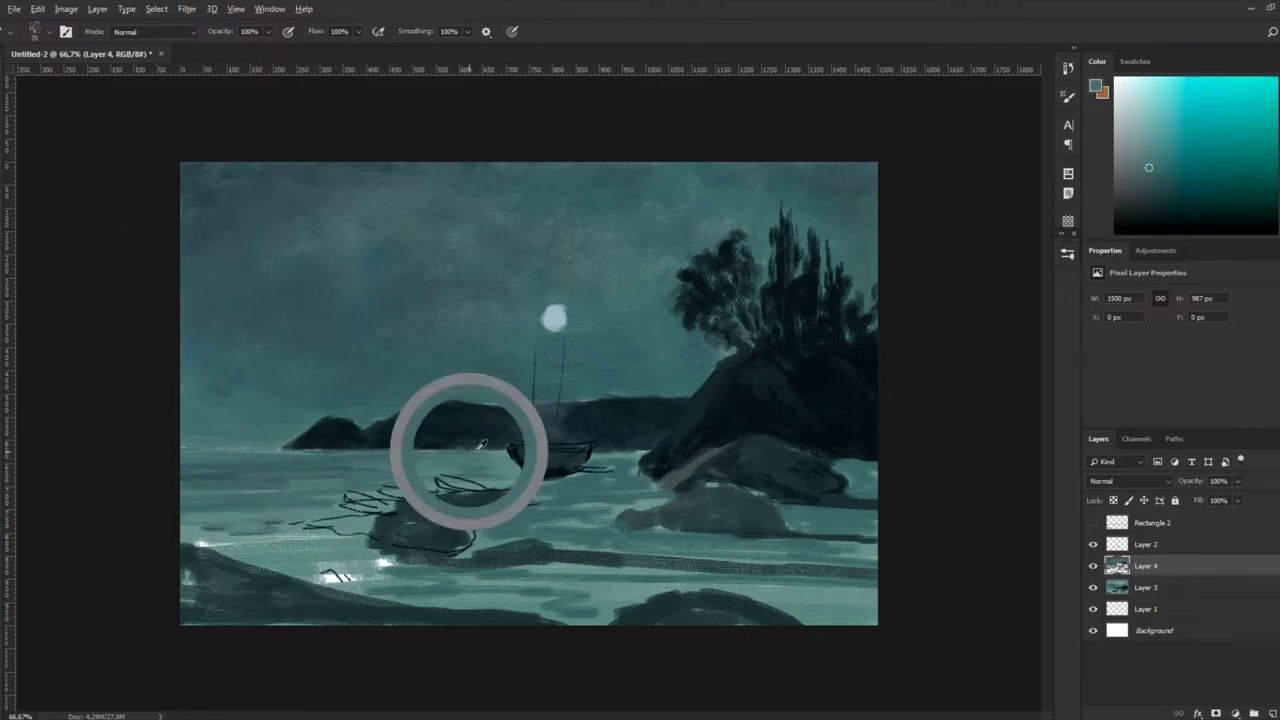
{"action": "left_click", "coordinate": [478, 464], "text": "alt"}
{"action": "left_click", "coordinate": [490, 470], "text": "alt"}
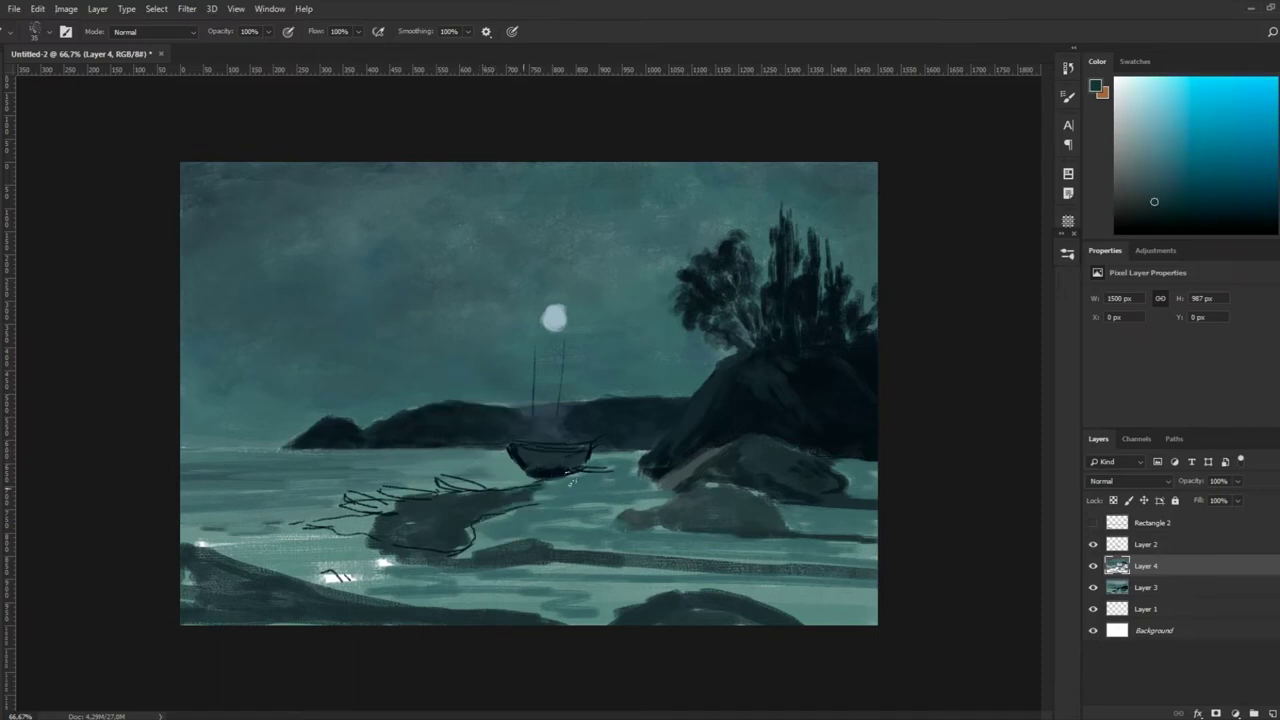
Darken the foreground water bands, lower-left shoreline and bottom rock with deep teal strokes
{"action": "mouse_move", "coordinate": [376, 528]}
{"action": "left_mouse_down"}
{"action": "mouse_move", "coordinate": [294, 520]}
{"action": "mouse_move", "coordinate": [312, 552]}
{"action": "mouse_move", "coordinate": [286, 566]}
{"action": "left_mouse_up"}
{"action": "mouse_move", "coordinate": [392, 558]}
{"action": "left_mouse_down"}
{"action": "mouse_move", "coordinate": [258, 572]}
{"action": "mouse_move", "coordinate": [278, 582]}
{"action": "left_mouse_up"}
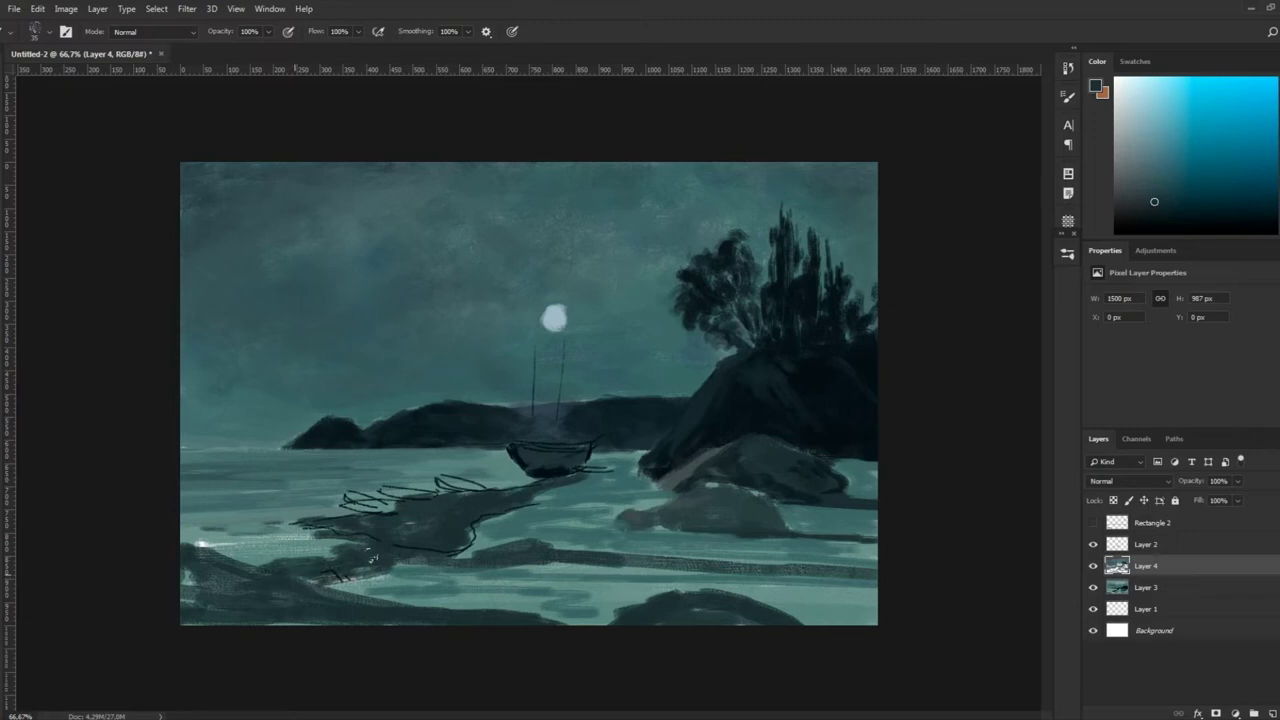
{"action": "mouse_move", "coordinate": [400, 556]}
{"action": "left_mouse_down"}
{"action": "mouse_move", "coordinate": [245, 568]}
{"action": "mouse_move", "coordinate": [186, 594]}
{"action": "left_mouse_up"}
{"action": "mouse_move", "coordinate": [553, 567]}
{"action": "left_mouse_down"}
{"action": "mouse_move", "coordinate": [392, 560]}
{"action": "mouse_move", "coordinate": [304, 592]}
{"action": "left_mouse_up"}
{"action": "left_click_drag", "start_coordinate": [643, 614], "coordinate": [730, 622]}
Resample lighter and dark teal tones, then choose a different brush preset
{"action": "left_click", "coordinate": [520, 420], "text": "alt"}
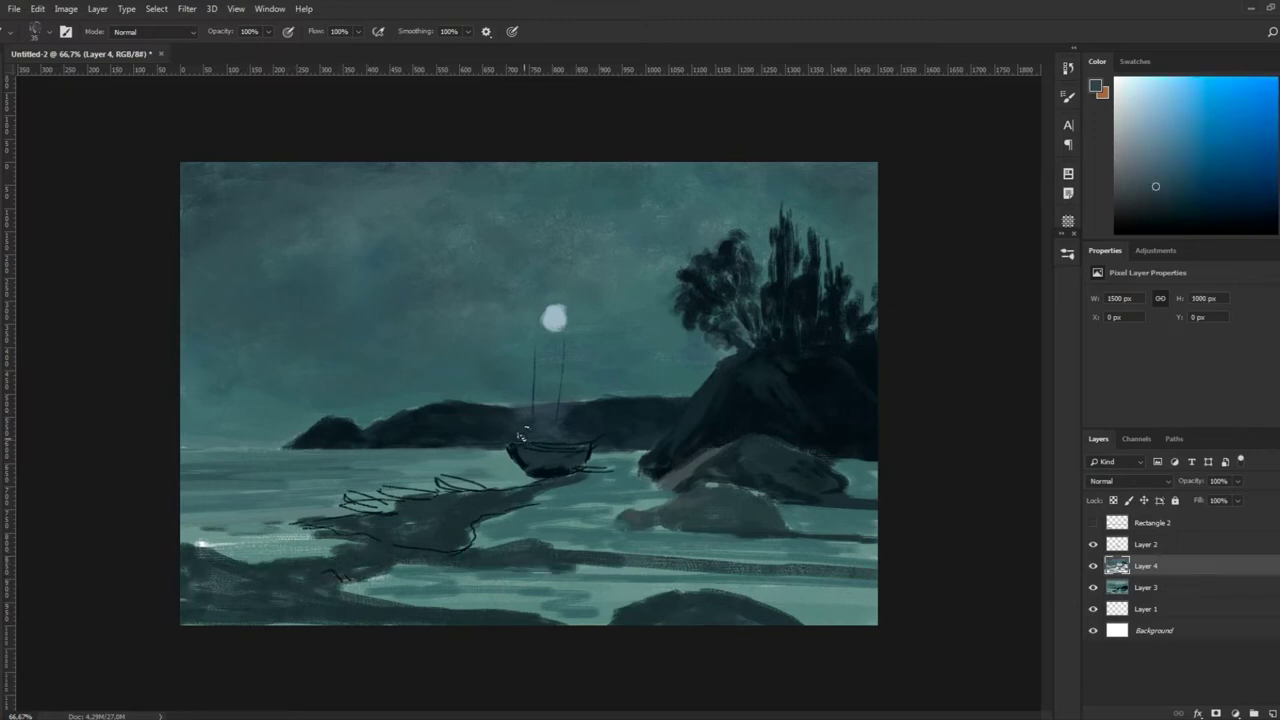
{"action": "left_click", "coordinate": [590, 395], "text": "alt"}
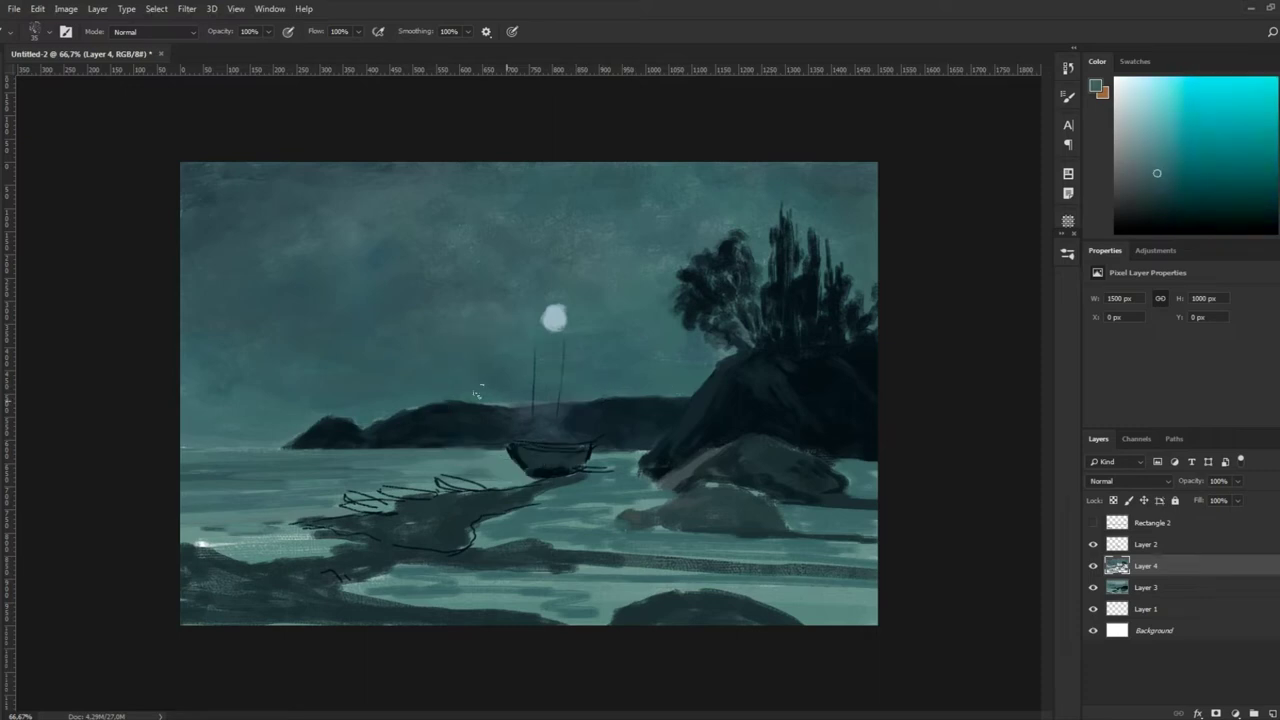
{"action": "left_click", "coordinate": [338, 427], "text": "alt"}
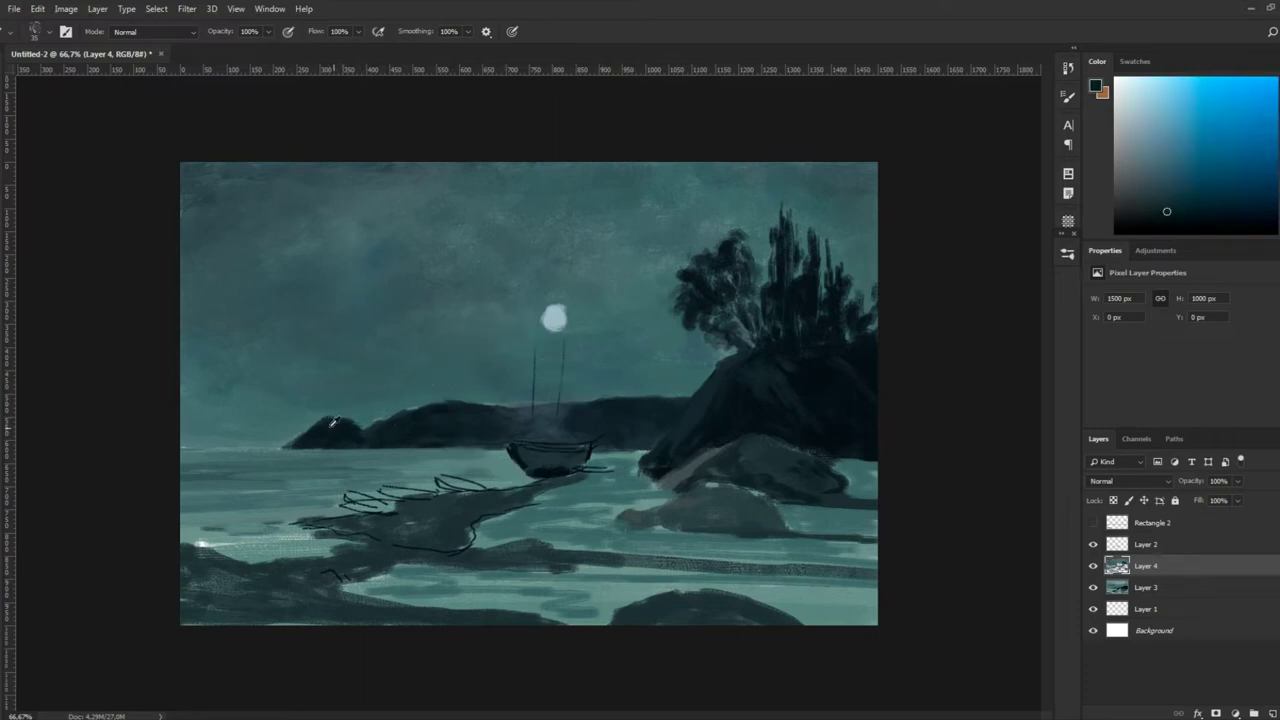
{"action": "left_click", "coordinate": [265, 465], "text": "alt"}
{"action": "left_click", "coordinate": [472, 466], "text": "alt"}
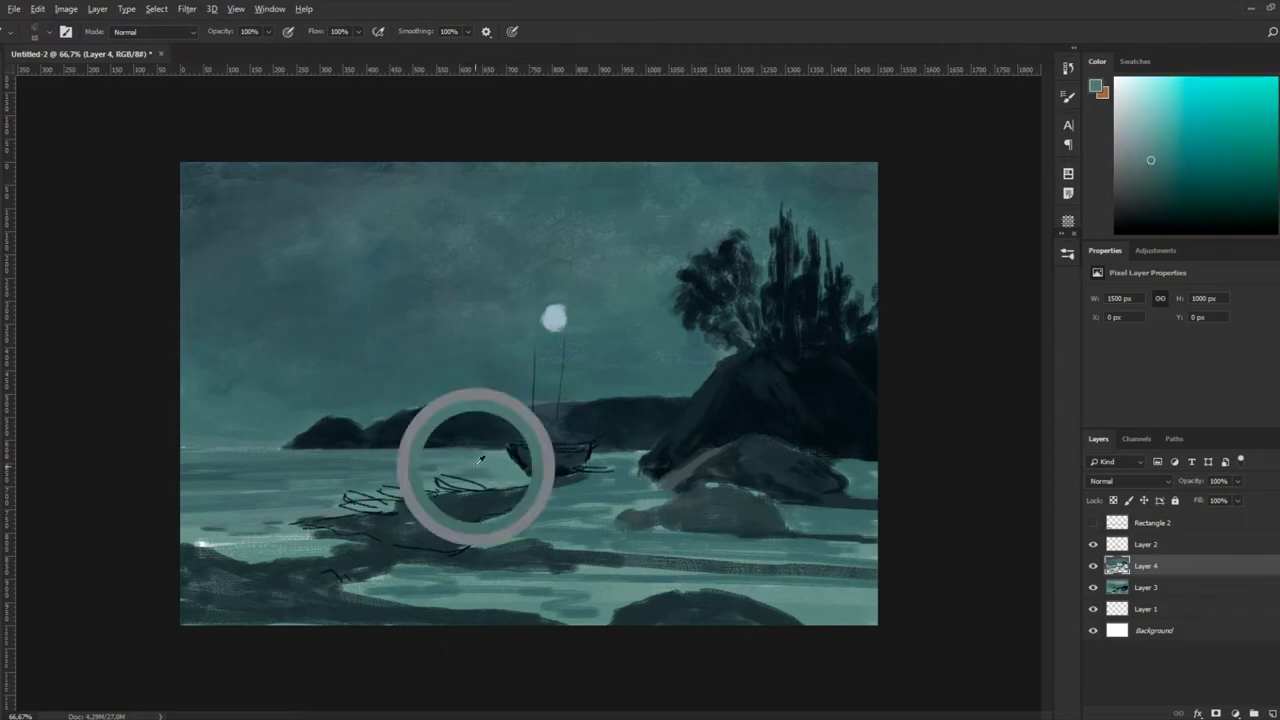
{"action": "left_click", "coordinate": [1068, 254]}
{"action": "left_click", "coordinate": [955, 614]}
Close the brush preset list and sample sky, water and blue-teal tones
{"action": "left_click", "coordinate": [1032, 250]}
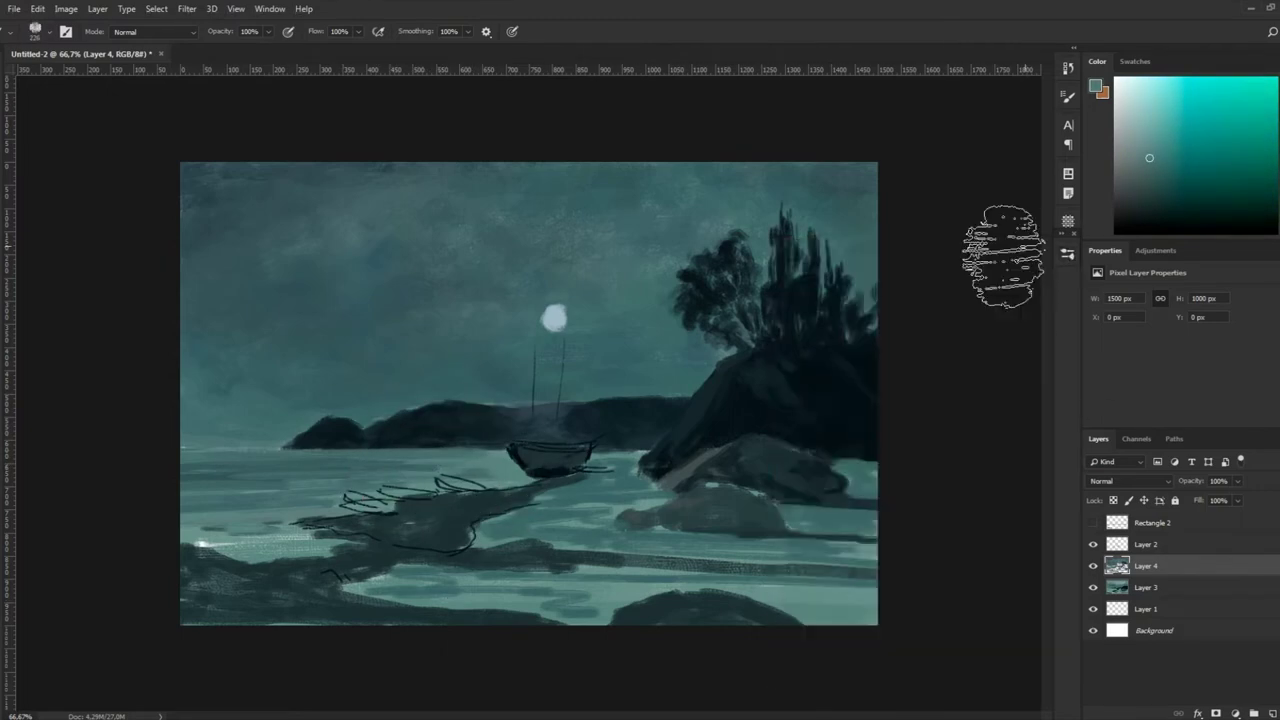
{"action": "left_click", "coordinate": [566, 240], "text": "alt"}
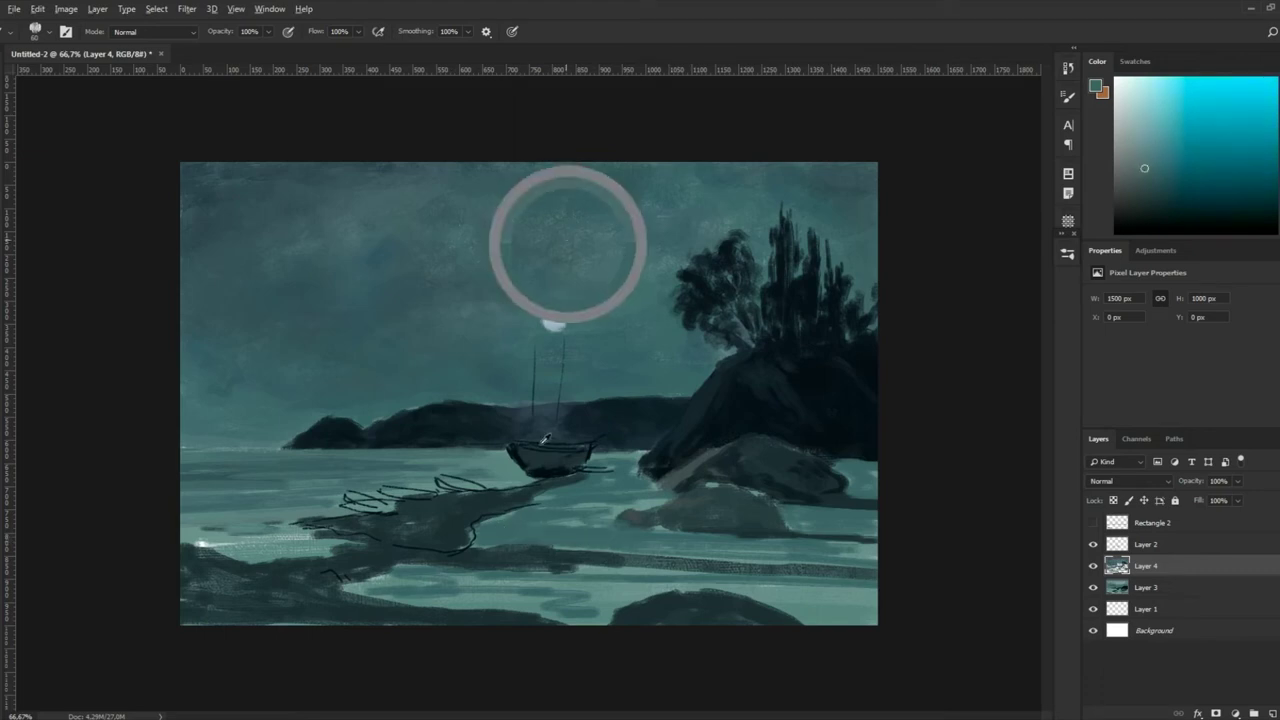
{"action": "left_click", "coordinate": [715, 554], "text": "alt"}
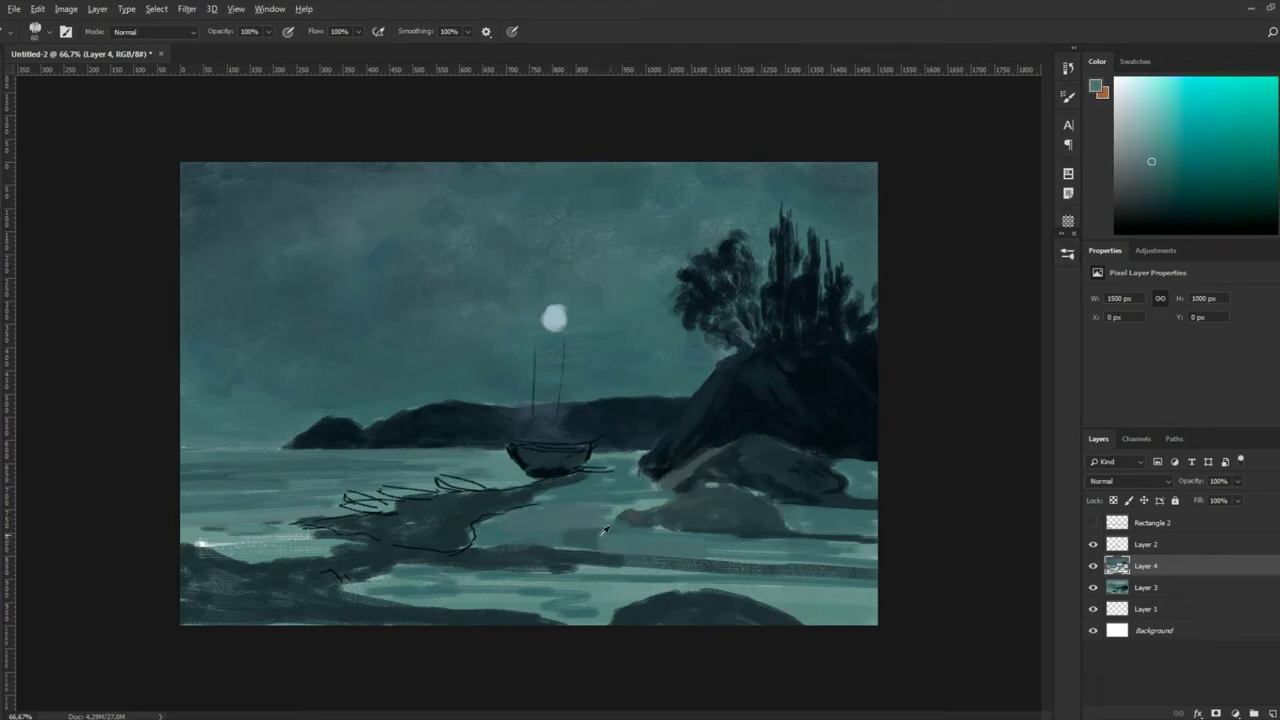
{"action": "left_click", "coordinate": [813, 541], "text": "alt"}
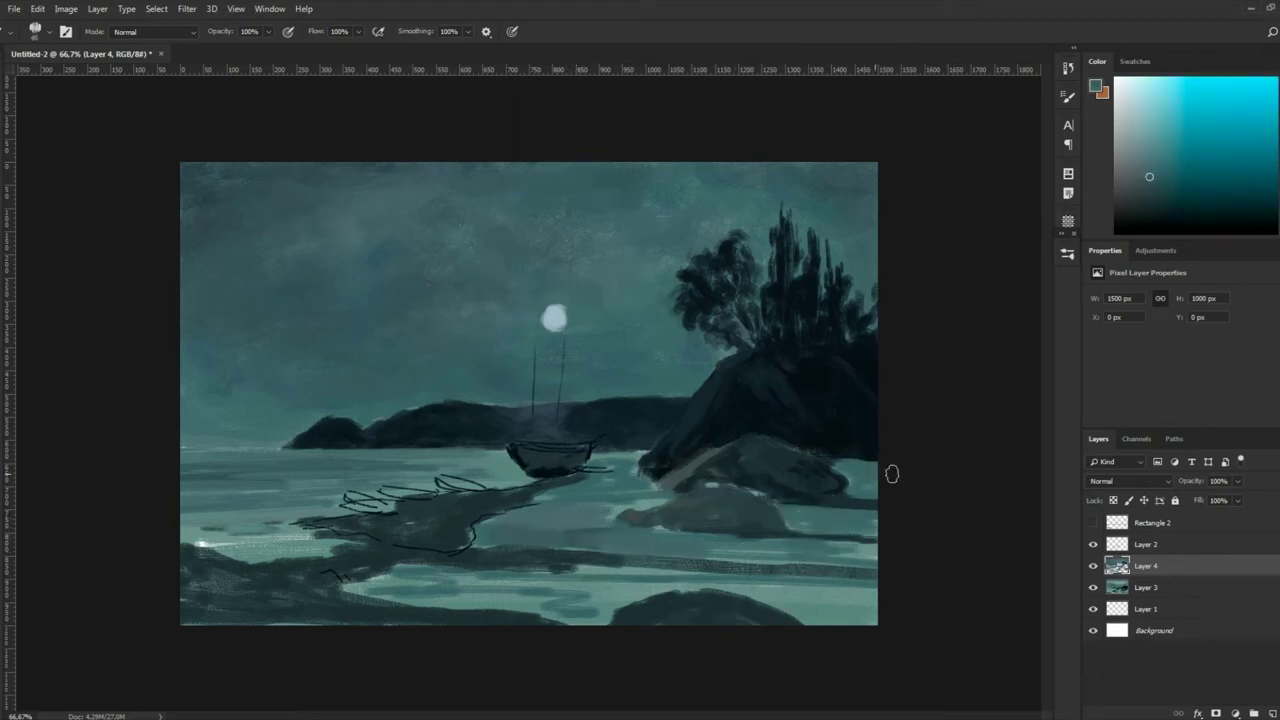
{"action": "left_click", "coordinate": [831, 458], "text": "alt"}
{"action": "left_click", "coordinate": [860, 469], "text": "alt"}
{"action": "left_click", "coordinate": [785, 390], "text": "alt"}
{"action": "left_click", "coordinate": [867, 487], "text": "alt"}
Sample darker, bluer and lighter tones from the rocks
{"action": "left_click", "coordinate": [867, 480], "text": "alt"}
{"action": "left_click", "coordinate": [860, 470], "text": "alt"}
{"action": "left_click", "coordinate": [857, 479], "text": "alt"}
{"action": "left_click", "coordinate": [855, 468], "text": "alt"}
{"action": "left_click", "coordinate": [814, 457], "text": "alt"}
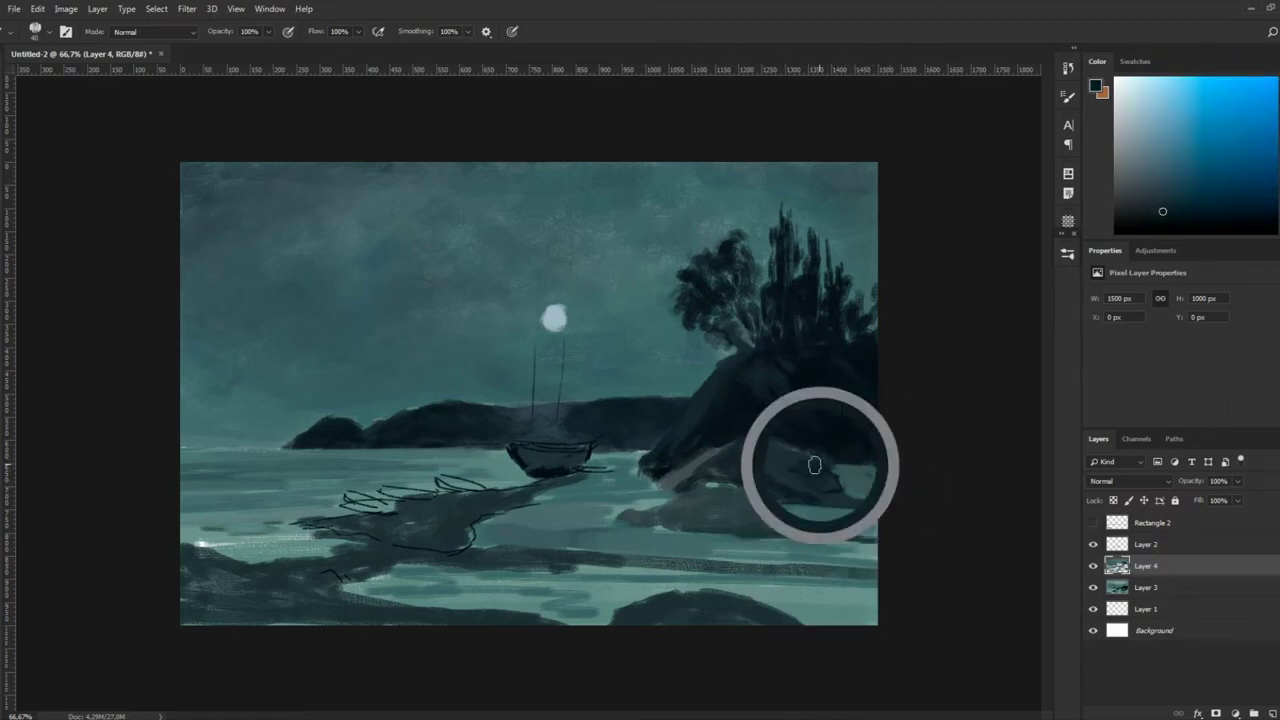
{"action": "left_click", "coordinate": [810, 459], "text": "alt"}
{"action": "left_click", "coordinate": [808, 470], "text": "alt"}
{"action": "left_click", "coordinate": [758, 444], "text": "alt"}
{"action": "left_click", "coordinate": [826, 476], "text": "alt"}
{"action": "left_click", "coordinate": [727, 459], "text": "alt"}
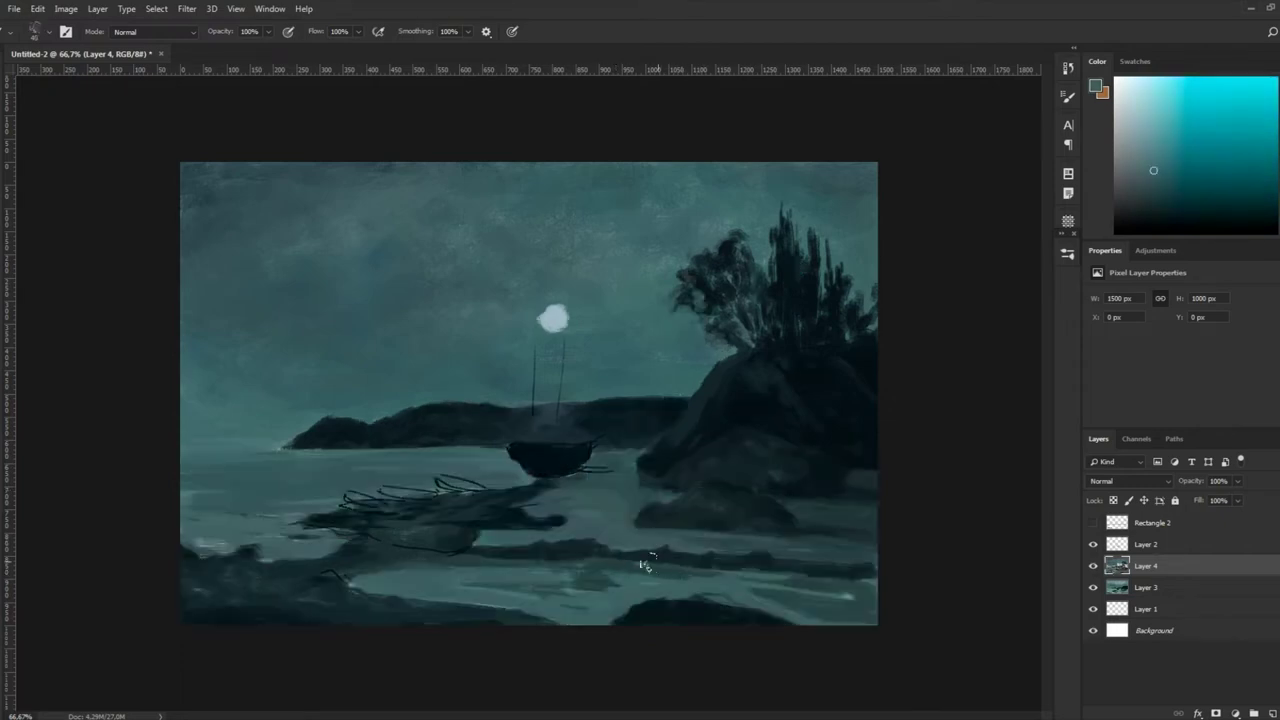
Paint a darker teal stroke into the water and resample the water colour
{"action": "left_click", "coordinate": [655, 603], "text": "alt"}
{"action": "left_click_drag", "start_coordinate": [588, 548], "coordinate": [645, 555]}
{"action": "left_click", "coordinate": [620, 545], "text": "alt"}
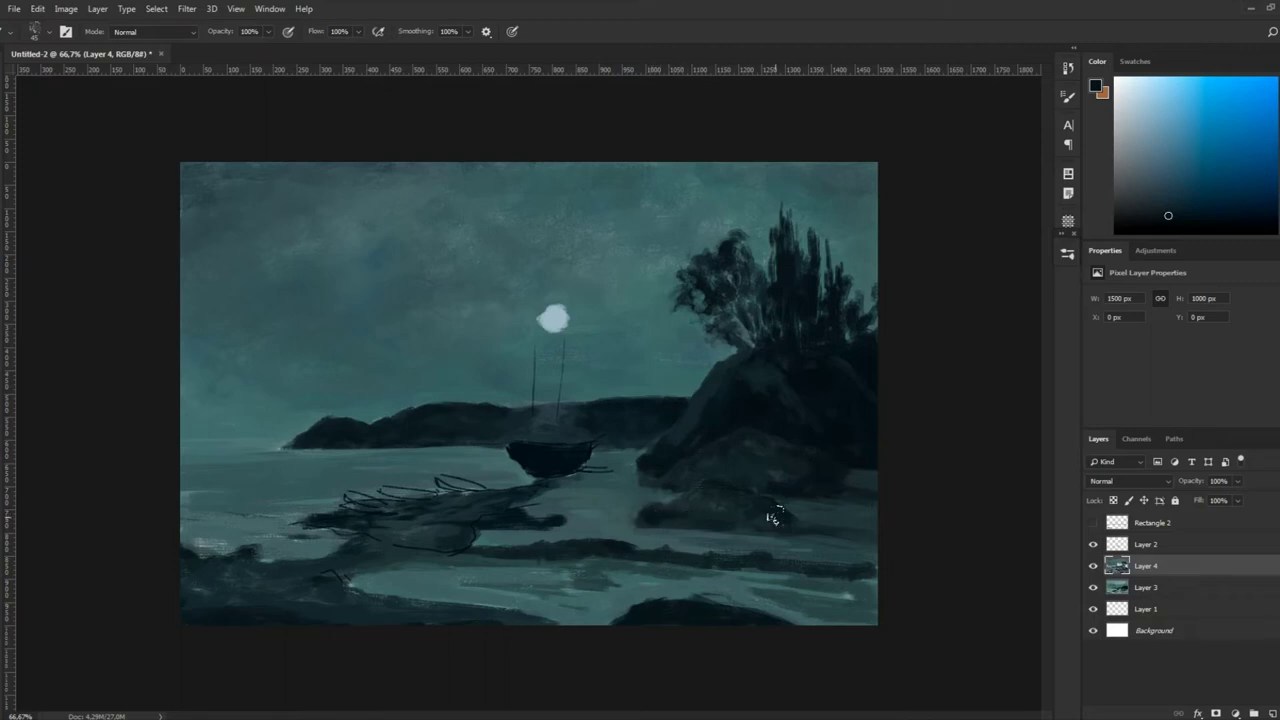
{"action": "left_click", "coordinate": [685, 522], "text": "alt"}
{"action": "left_click", "coordinate": [629, 530], "text": "alt"}
{"action": "left_click", "coordinate": [628, 530], "text": "alt"}
Sample varied rock tones, from darker shades to a lighter teal
{"action": "left_click", "coordinate": [772, 483], "text": "alt"}
{"action": "left_click", "coordinate": [789, 483], "text": "alt"}
{"action": "left_click", "coordinate": [774, 520], "text": "alt"}
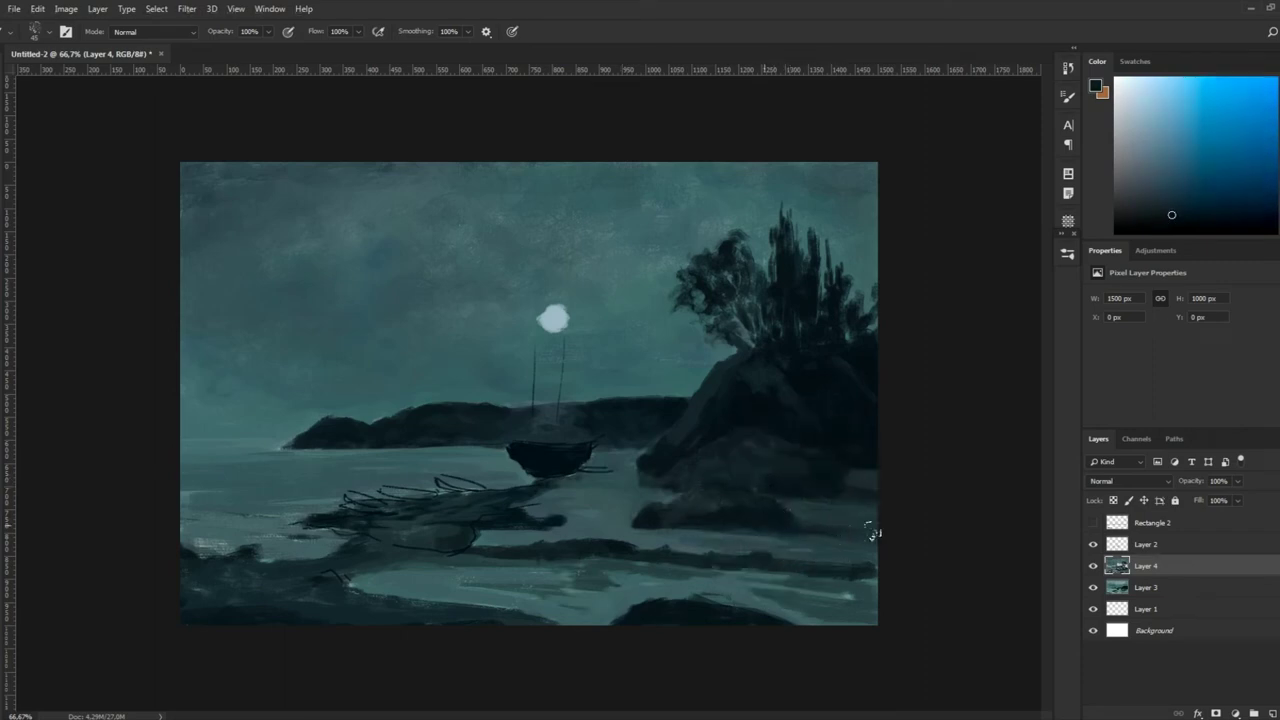
{"action": "left_click", "coordinate": [694, 523], "text": "alt"}
{"action": "left_click", "coordinate": [700, 492], "text": "alt"}
{"action": "left_click", "coordinate": [698, 490], "text": "alt"}
{"action": "left_click", "coordinate": [678, 487], "text": "alt"}
{"action": "left_click", "coordinate": [669, 494], "text": "alt"}
{"action": "left_click", "coordinate": [680, 445], "text": "alt"}
{"action": "left_click", "coordinate": [656, 452], "text": "alt"}
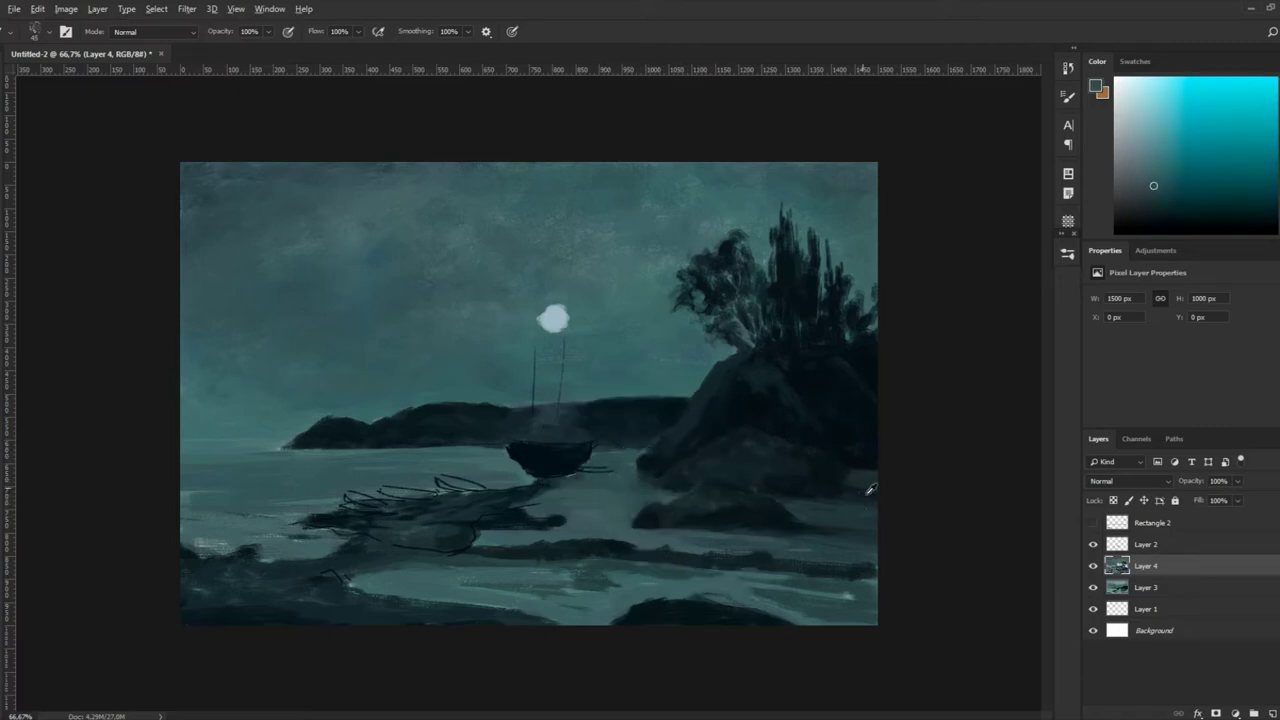
Sample bluish and cyan-teal tones, then paint dark strokes along the lower-right shore
{"action": "left_click", "coordinate": [812, 502], "text": "alt"}
{"action": "left_click", "coordinate": [854, 512], "text": "alt"}
{"action": "left_click", "coordinate": [835, 616], "text": "alt"}
{"action": "left_click", "coordinate": [789, 611], "text": "alt"}
{"action": "left_click", "coordinate": [818, 614], "text": "alt"}
{"action": "left_click", "coordinate": [838, 606], "text": "alt"}
{"action": "left_click", "coordinate": [844, 600], "text": "alt"}
{"action": "left_click", "coordinate": [848, 604], "text": "alt"}
{"action": "left_click", "coordinate": [860, 618], "text": "alt"}
{"action": "left_click", "coordinate": [858, 618], "text": "alt"}
{"action": "left_click_drag", "start_coordinate": [790, 602], "coordinate": [850, 592]}
{"action": "left_click", "coordinate": [871, 586], "text": "alt"}
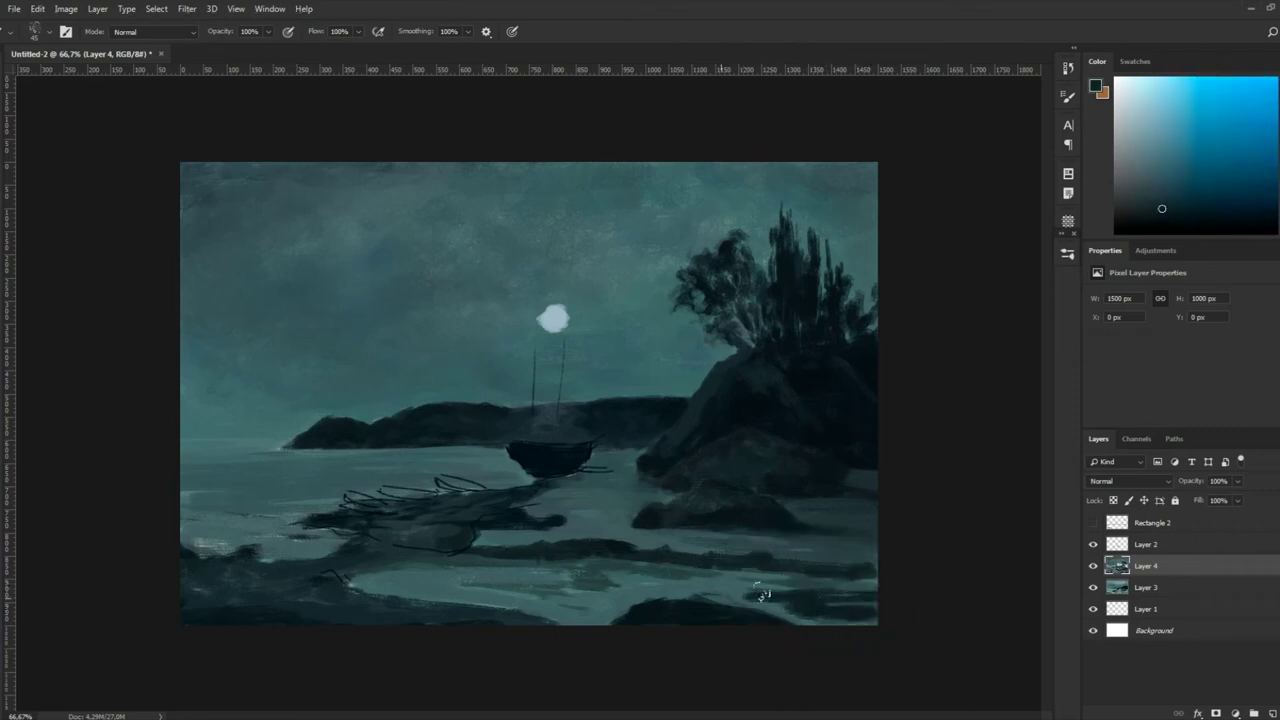
Sample near-black and teal tones from the lower shore
{"action": "left_click", "coordinate": [765, 595], "text": "alt"}
{"action": "left_click", "coordinate": [786, 614], "text": "alt"}
{"action": "left_click", "coordinate": [833, 619], "text": "alt"}
{"action": "left_click", "coordinate": [835, 618], "text": "alt"}
{"action": "left_click", "coordinate": [869, 580], "text": "alt"}
{"action": "left_click", "coordinate": [628, 540], "text": "alt"}
{"action": "left_click", "coordinate": [728, 556], "text": "alt"}
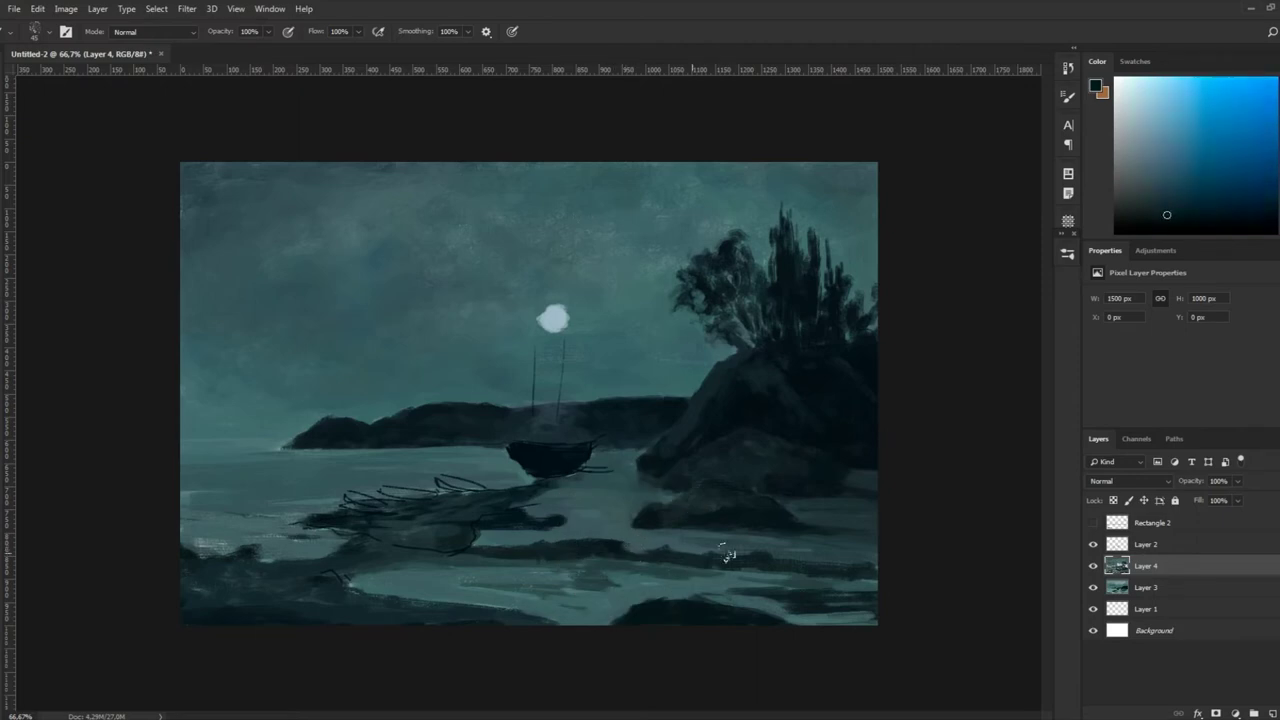
{"action": "left_click", "coordinate": [614, 544], "text": "alt"}
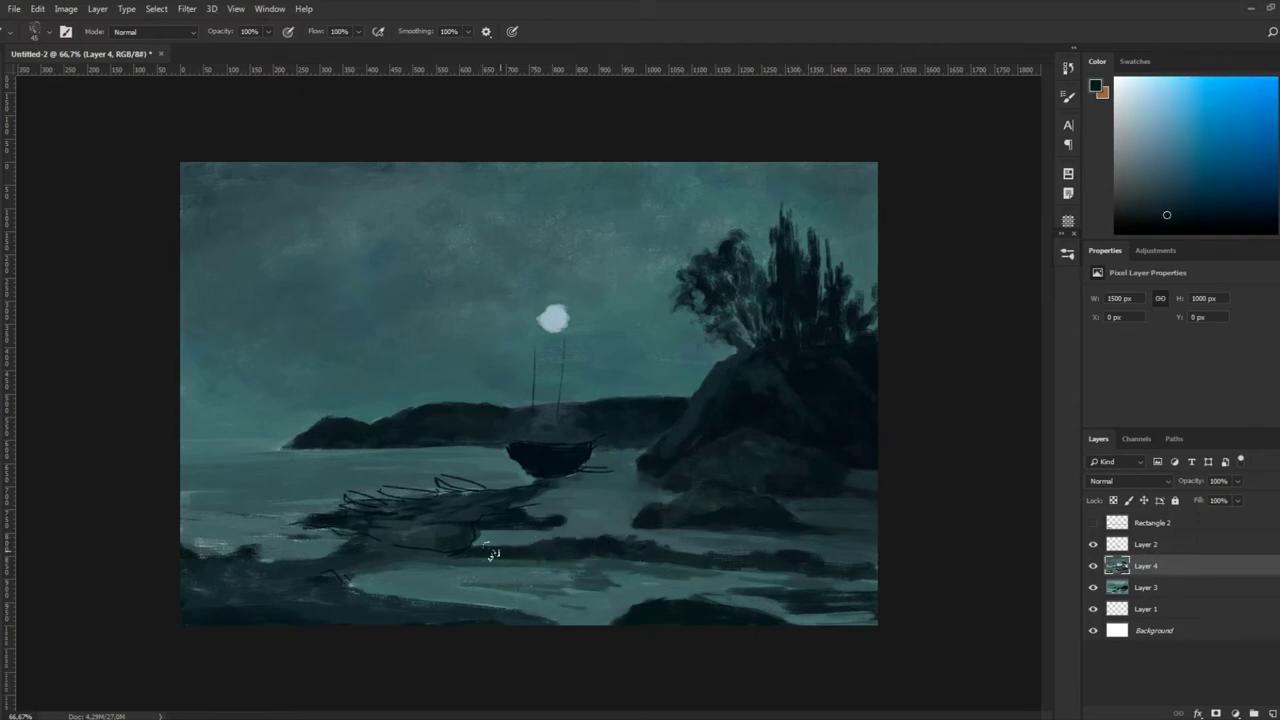
Resample lighter and darker teal tones from the shore and water
{"action": "left_click", "coordinate": [520, 528], "text": "alt"}
{"action": "left_click", "coordinate": [528, 509], "text": "alt"}
{"action": "left_click", "coordinate": [568, 510], "text": "alt"}
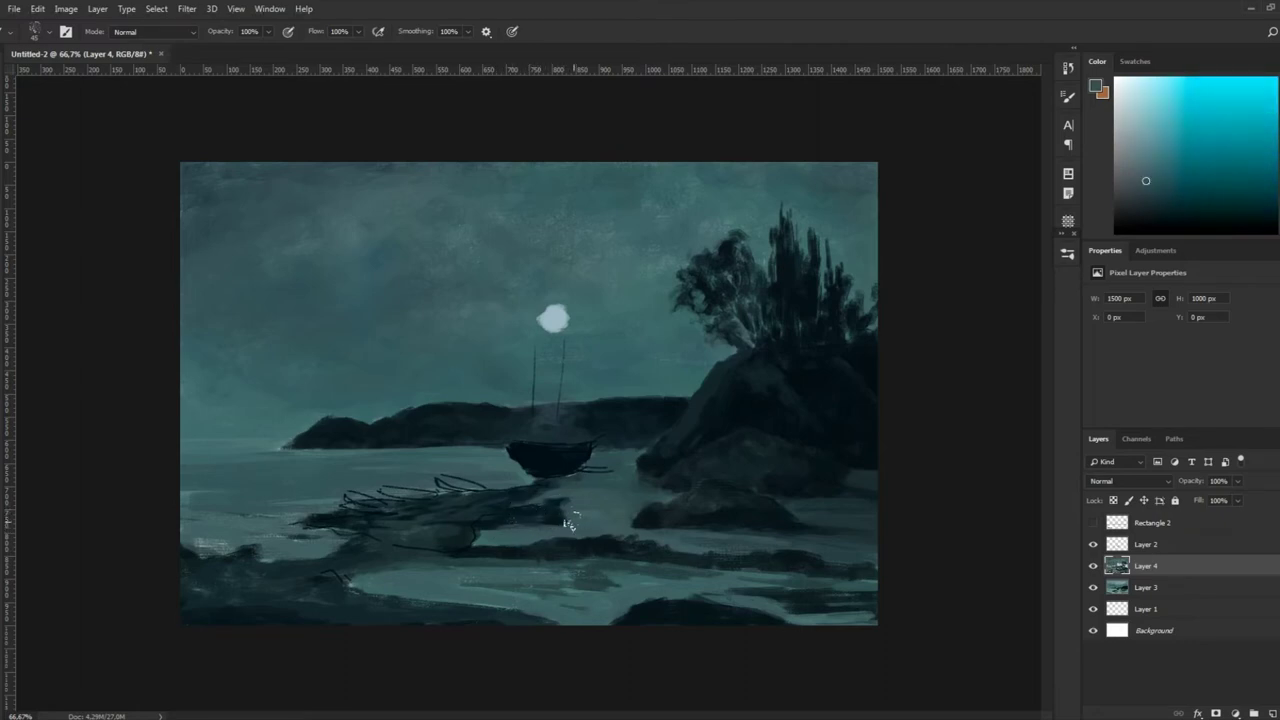
{"action": "left_click", "coordinate": [486, 539], "text": "alt"}
{"action": "left_click", "coordinate": [486, 539], "text": "alt"}
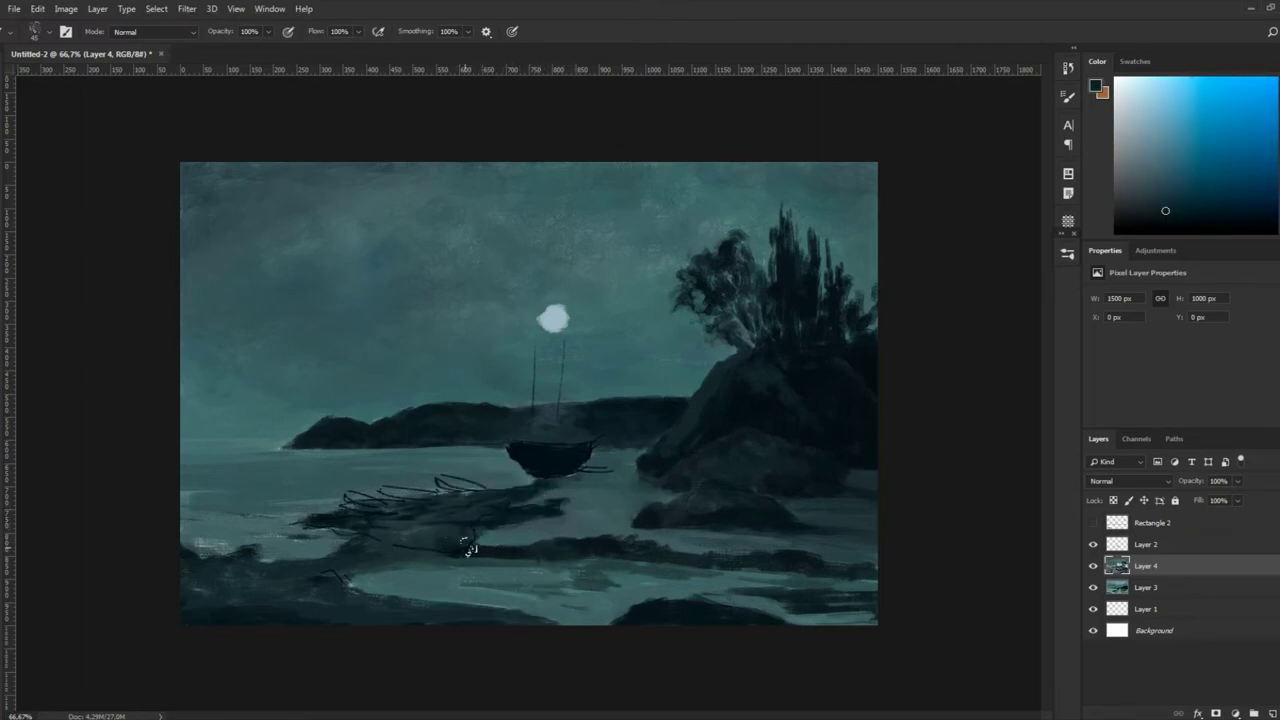
{"action": "left_click", "coordinate": [780, 592], "text": "alt"}
{"action": "left_click", "coordinate": [808, 591], "text": "alt"}
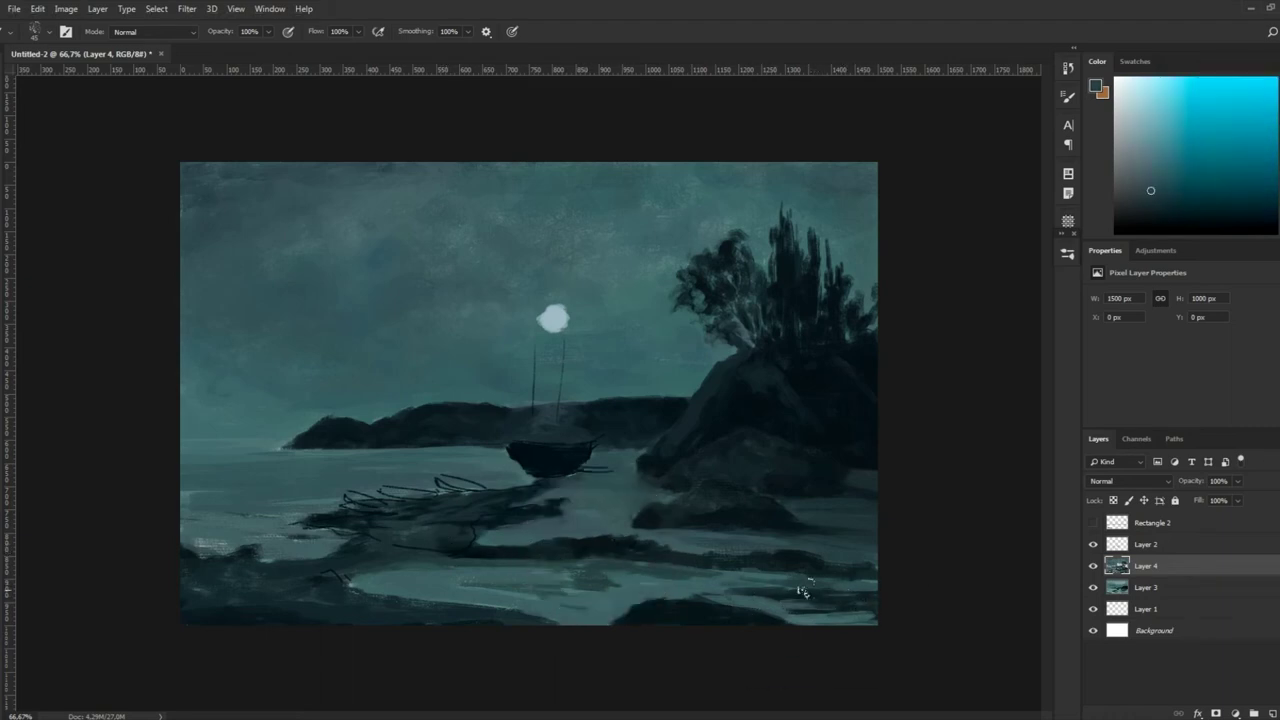
{"action": "left_click", "coordinate": [716, 566], "text": "alt"}
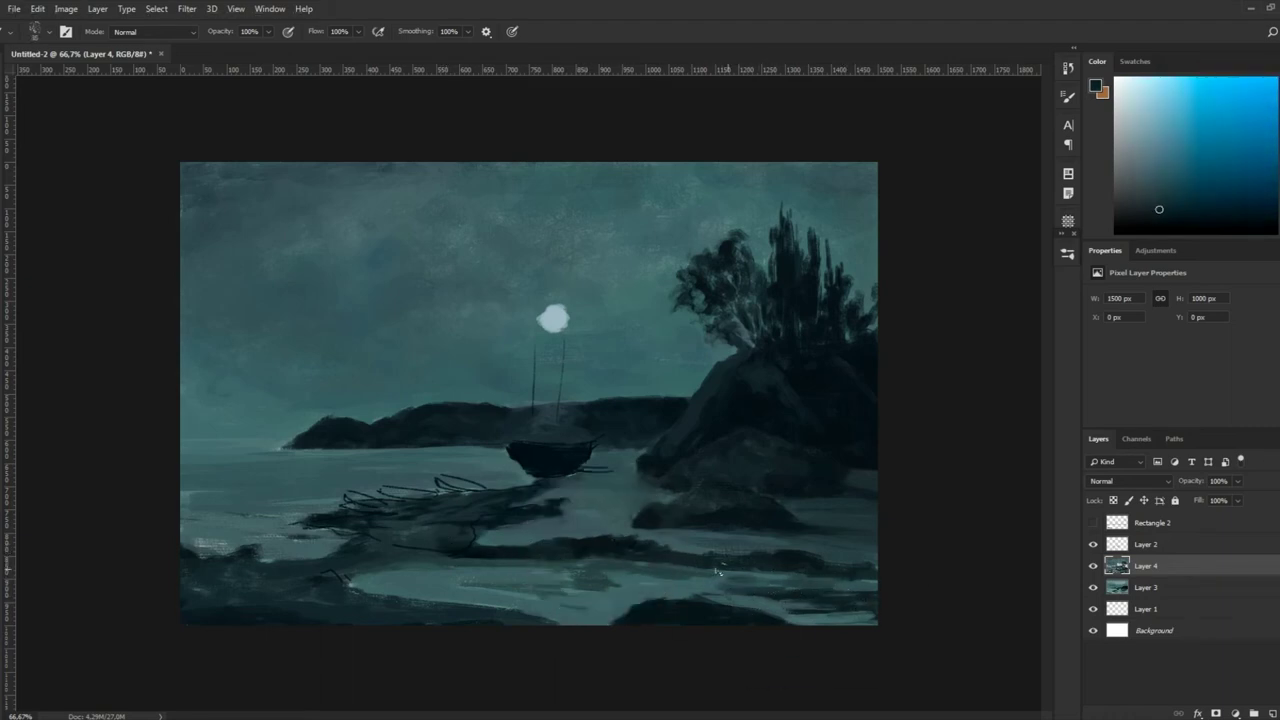
{"action": "left_click", "coordinate": [638, 540], "text": "alt"}
{"action": "left_click", "coordinate": [759, 588], "text": "alt"}
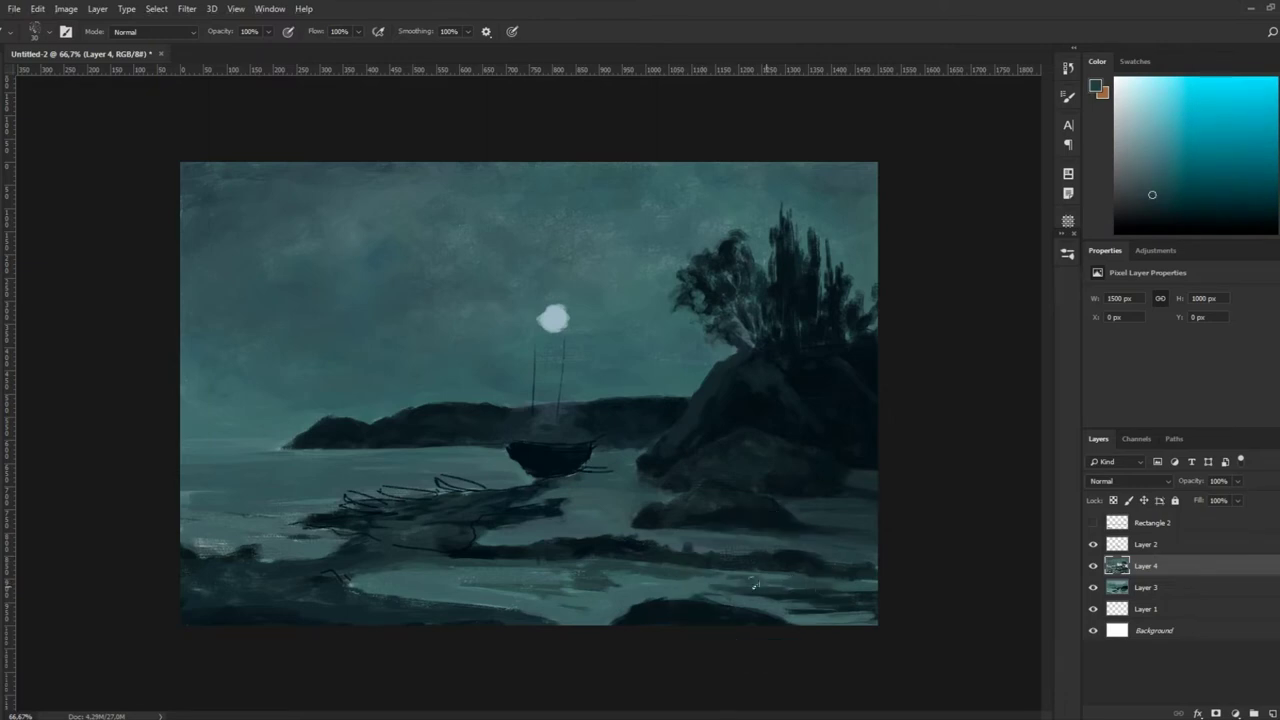
Sample a range of teal tones from the lower shore to find a lighter water colour
{"action": "left_click", "coordinate": [672, 578], "text": "alt"}
{"action": "left_click", "coordinate": [641, 624], "text": "alt"}
{"action": "left_click", "coordinate": [605, 608], "text": "alt"}
{"action": "left_click", "coordinate": [545, 546], "text": "alt"}
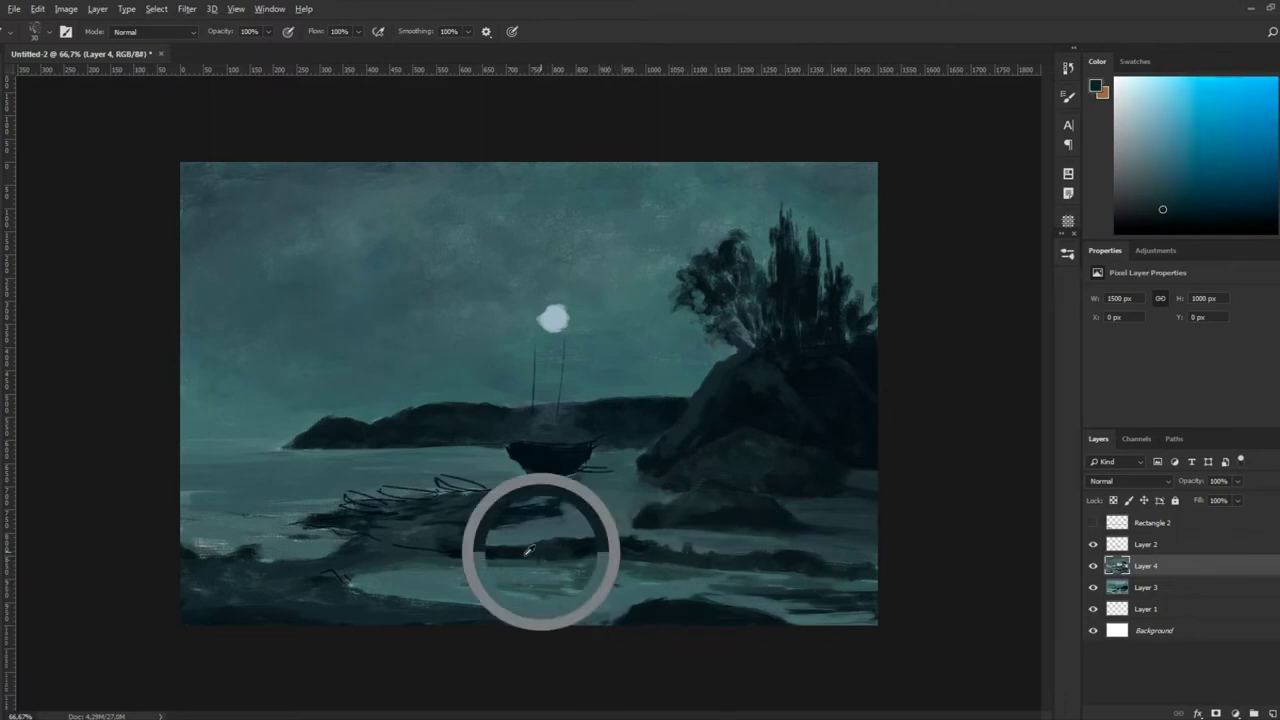
{"action": "left_click", "coordinate": [399, 572], "text": "alt"}
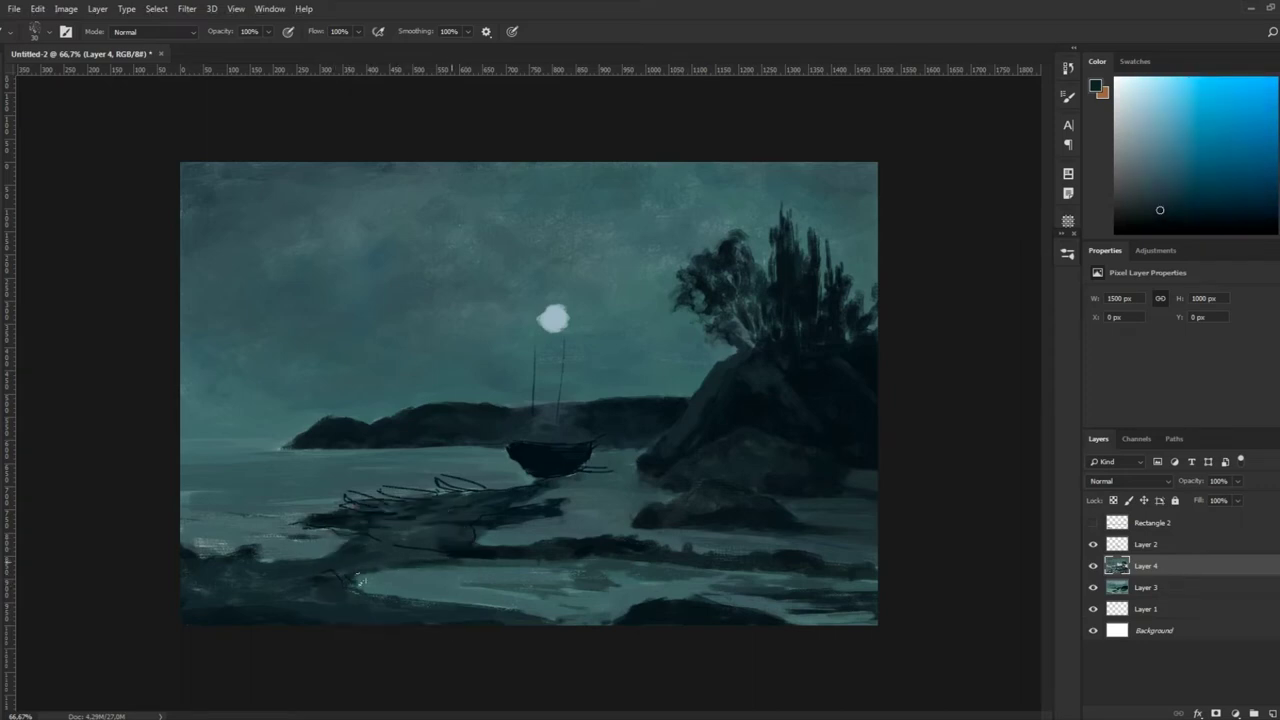
{"action": "left_click", "coordinate": [802, 580], "text": "alt"}
{"action": "left_click", "coordinate": [750, 545], "text": "alt"}
{"action": "left_click", "coordinate": [786, 532], "text": "alt"}
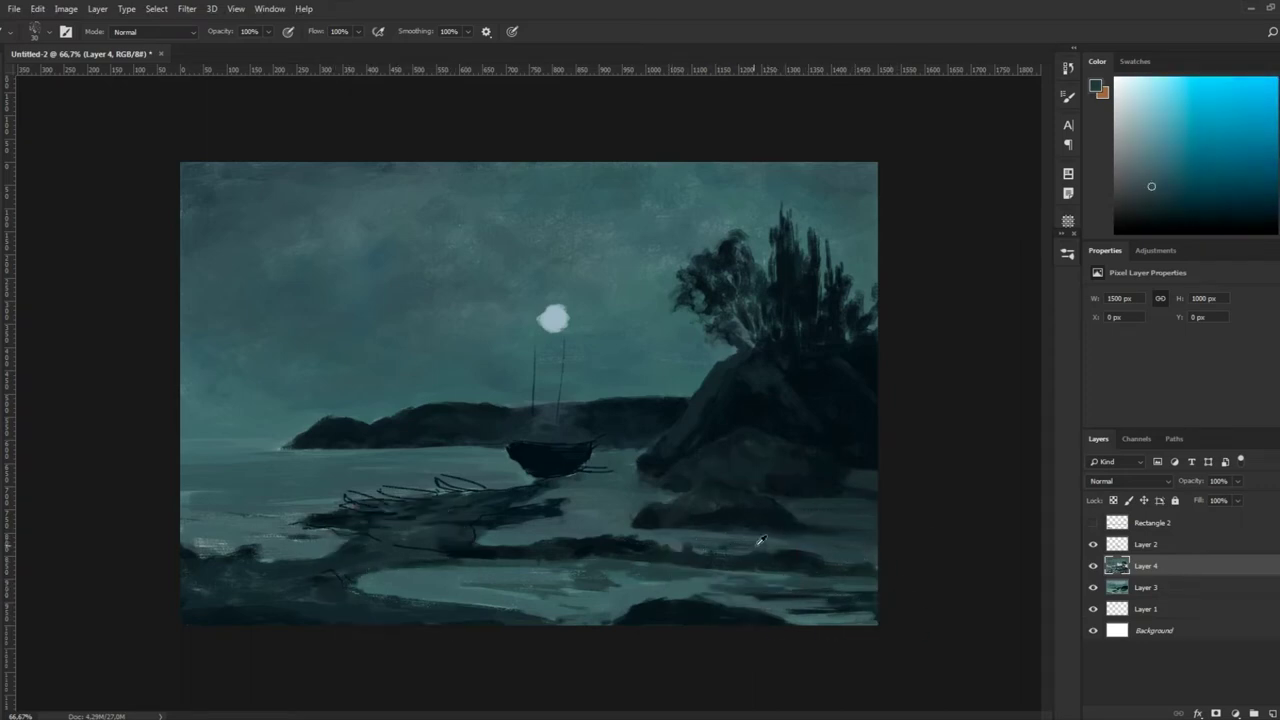
{"action": "left_click", "coordinate": [780, 550], "text": "alt"}
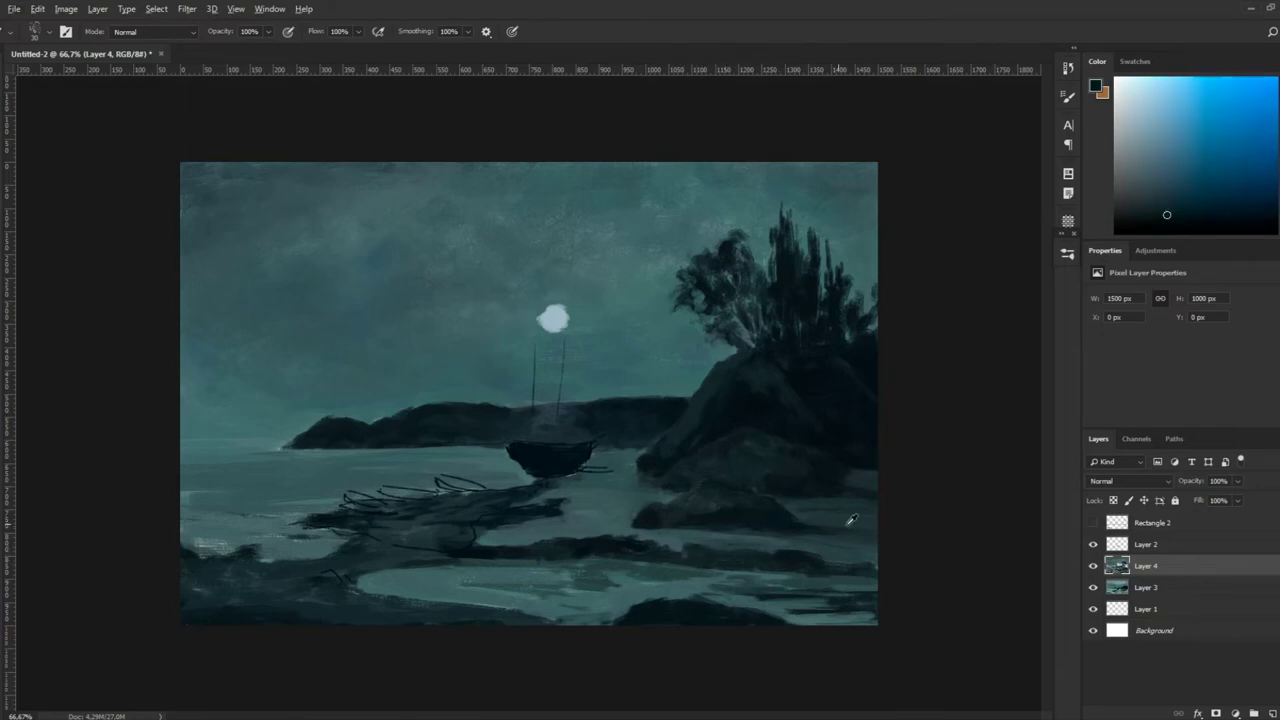
Pick a lighter teal and paint faint strokes along the water edge and right of the rocks
{"action": "left_click", "coordinate": [813, 612], "text": "alt"}
{"action": "left_click", "coordinate": [813, 617], "text": "alt"}
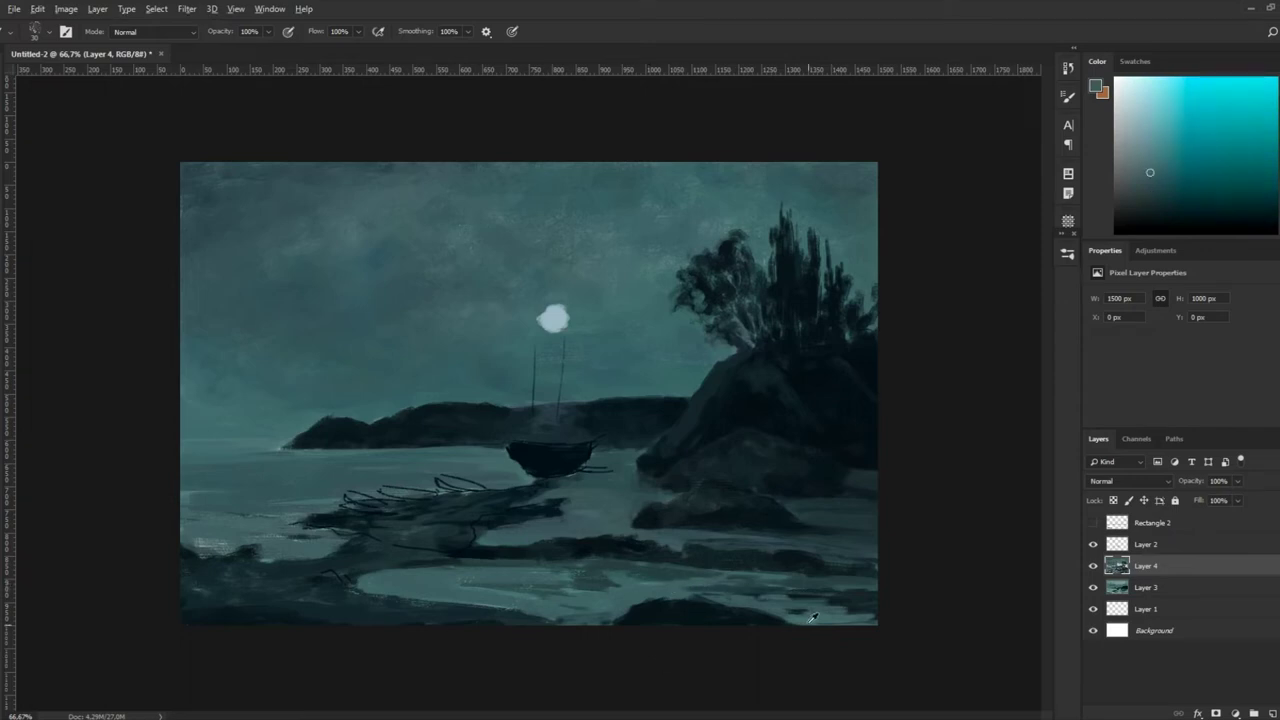
{"action": "left_click", "coordinate": [816, 606], "text": "alt"}
{"action": "left_click", "coordinate": [393, 586], "text": "alt"}
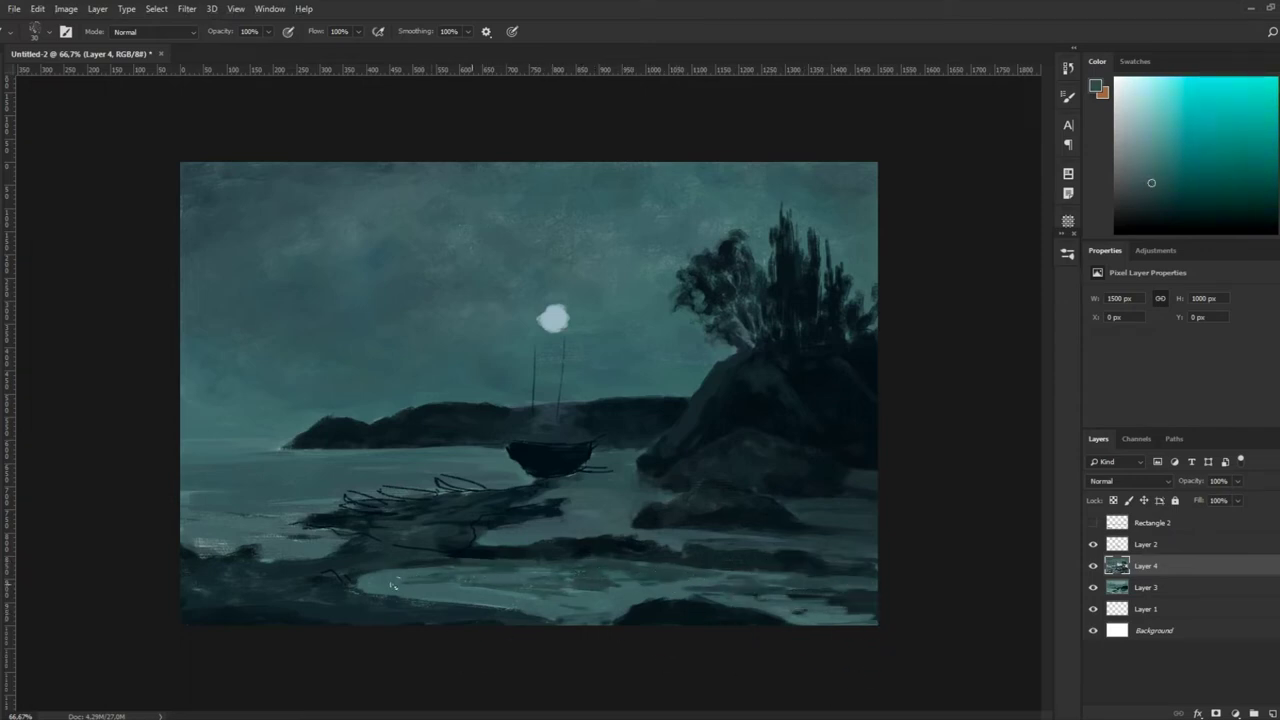
{"action": "left_click", "coordinate": [618, 574], "text": "alt"}
{"action": "left_click", "coordinate": [566, 576], "text": "alt"}
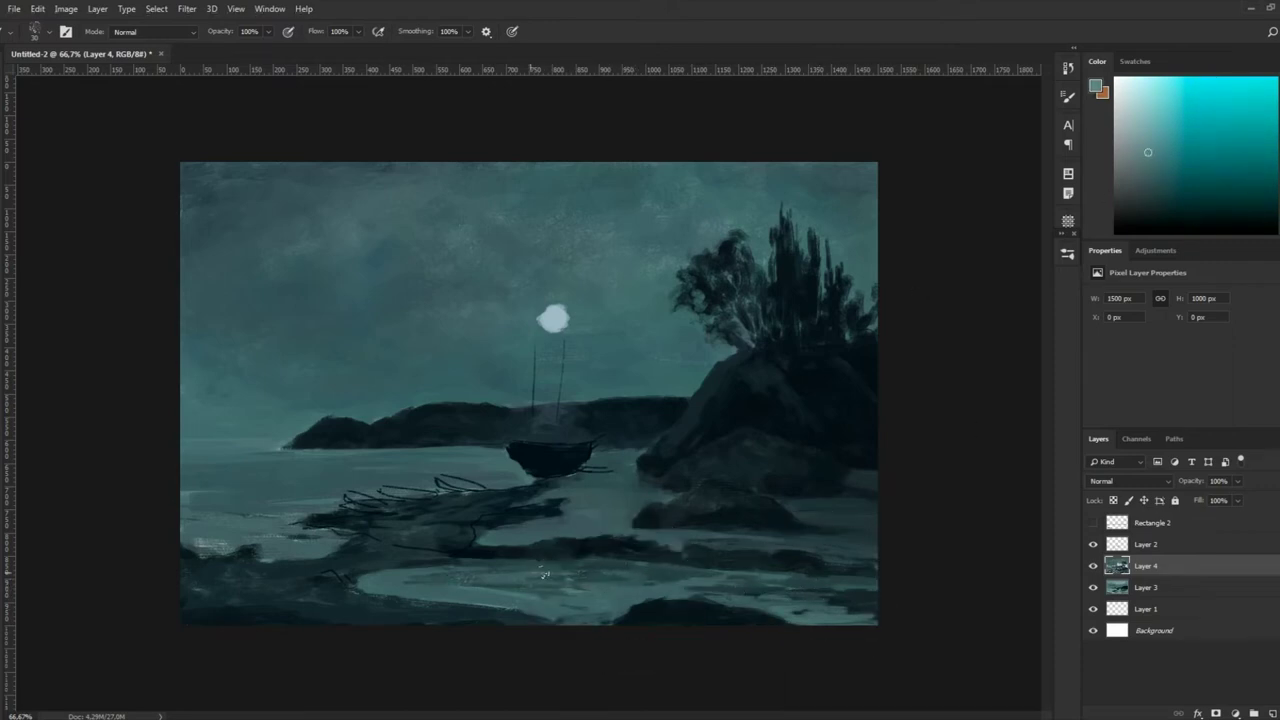
{"action": "left_click_drag", "start_coordinate": [438, 568], "coordinate": [368, 583]}
{"action": "left_click_drag", "start_coordinate": [816, 520], "coordinate": [862, 512]}
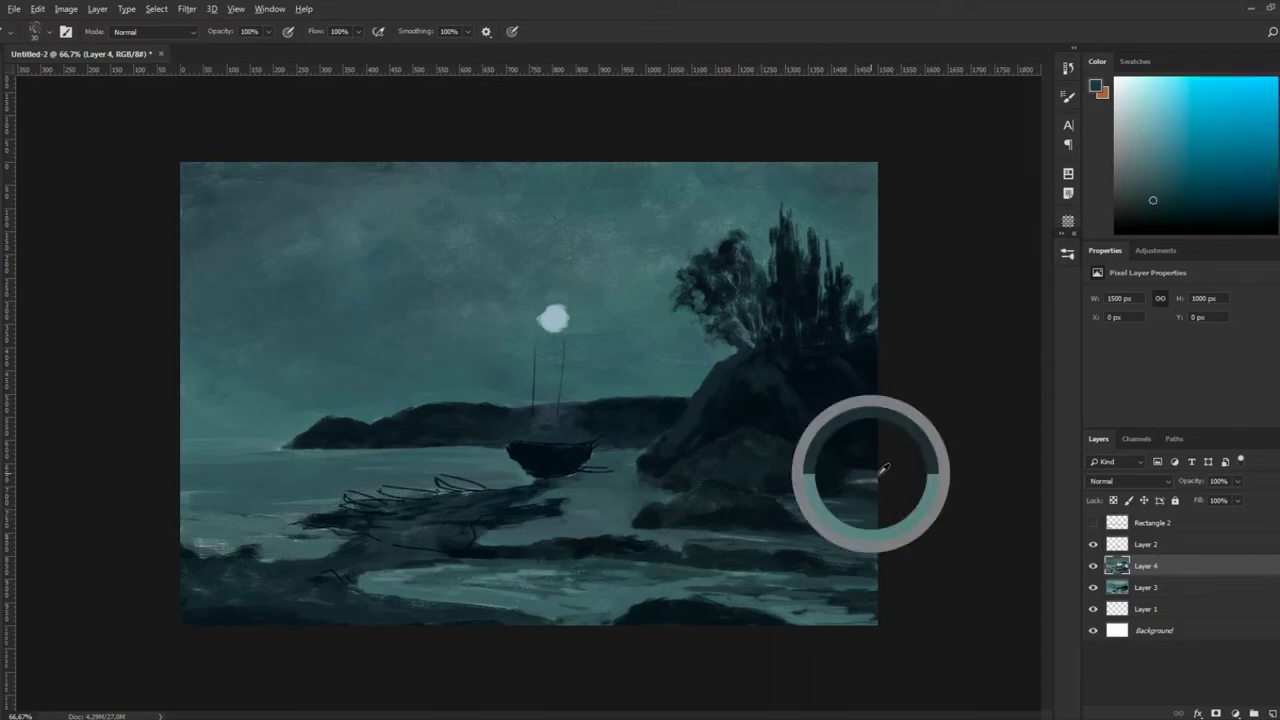
Resample rock and water teals, then paint a bright cyan reflection beside the boat
{"action": "left_click", "coordinate": [848, 470], "text": "alt"}
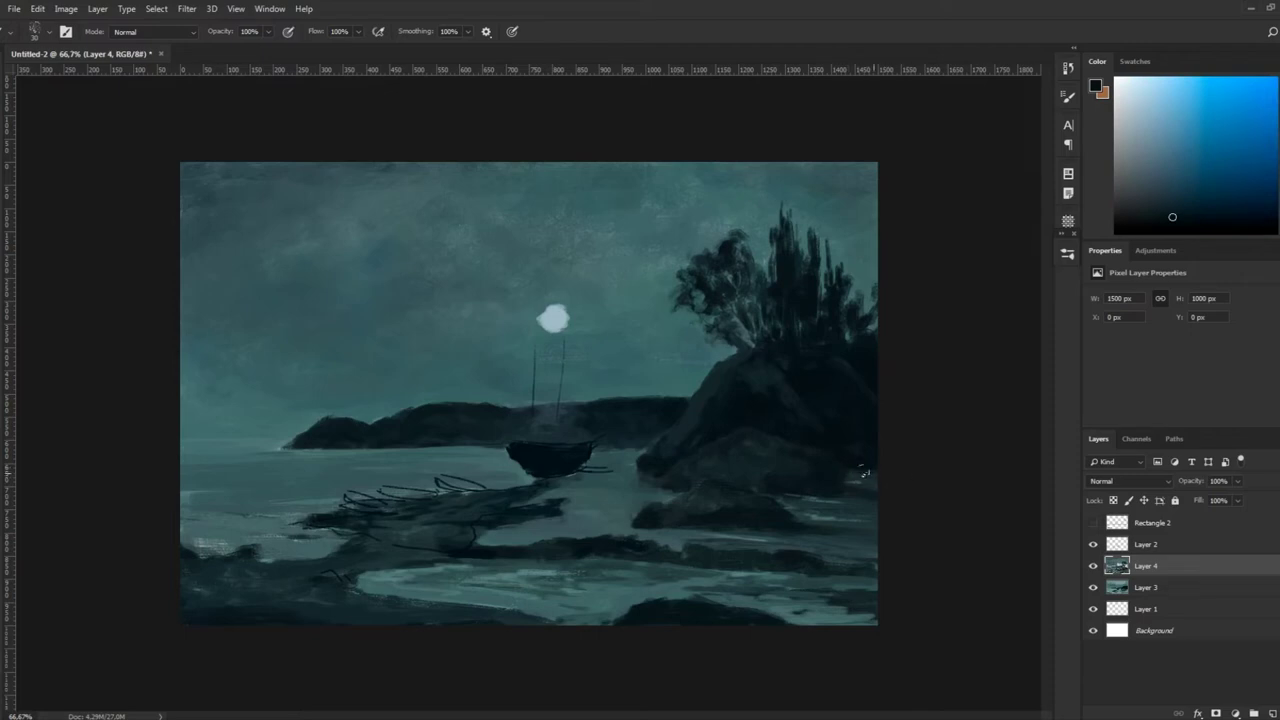
{"action": "left_click", "coordinate": [778, 508], "text": "alt"}
{"action": "left_click", "coordinate": [734, 536], "text": "alt"}
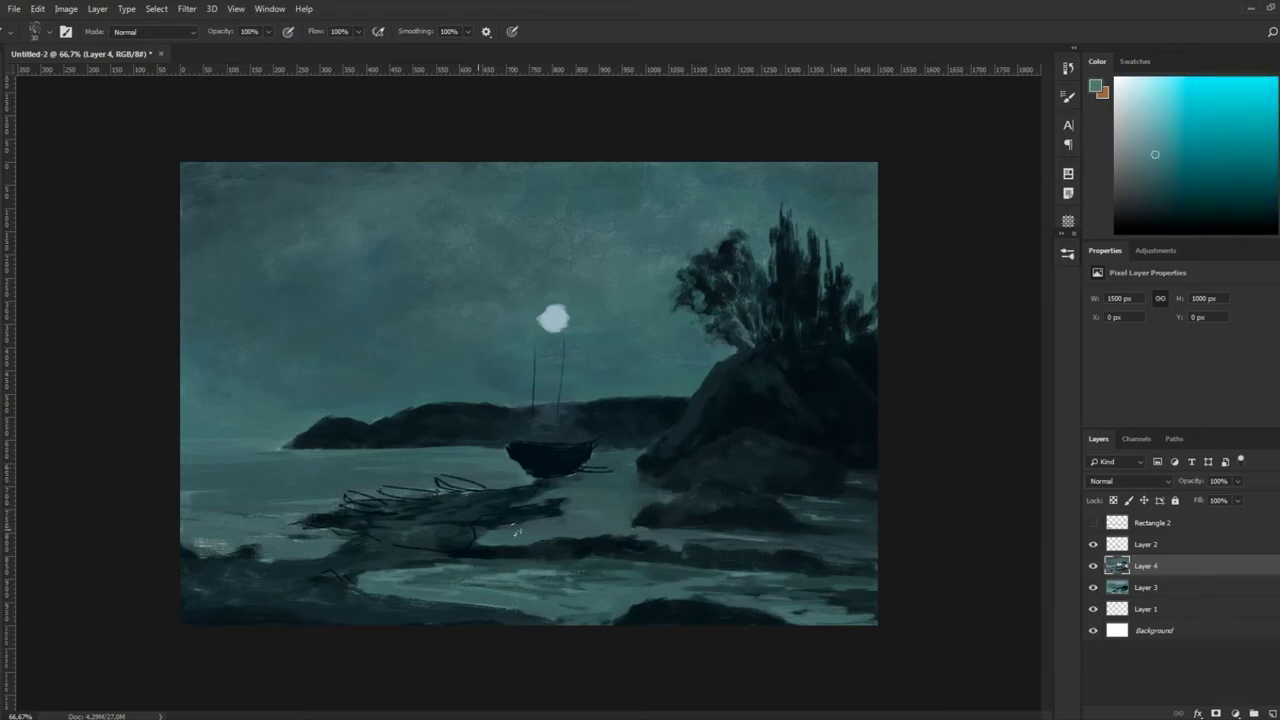
{"action": "left_click", "coordinate": [610, 502], "text": "alt"}
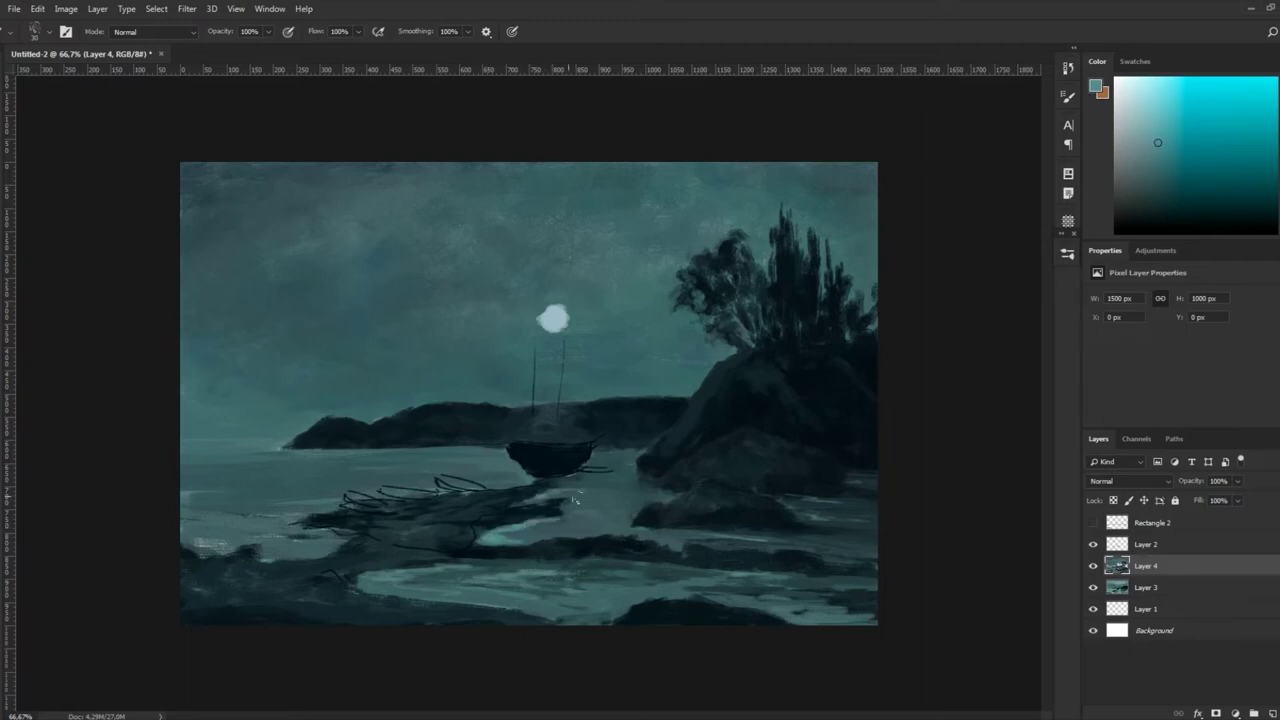
{"action": "left_click", "coordinate": [528, 524], "text": "alt"}
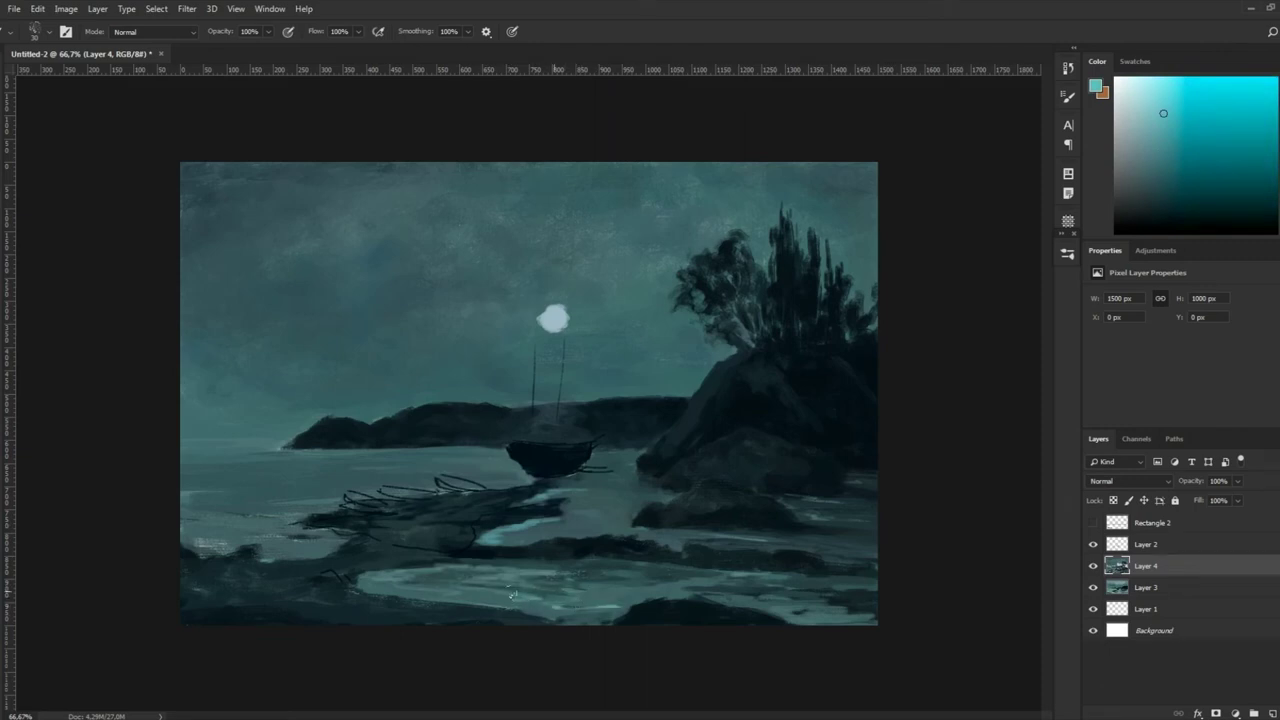
{"action": "left_click", "coordinate": [560, 528], "text": "alt"}
{"action": "left_click", "coordinate": [520, 520], "text": "alt"}
{"action": "left_click", "coordinate": [545, 512], "text": "alt"}
{"action": "left_click", "coordinate": [515, 522], "text": "alt"}
{"action": "left_click", "coordinate": [622, 455], "text": "alt"}
{"action": "left_click_drag", "start_coordinate": [596, 457], "coordinate": [612, 455]}
Brighten the reflection below the boat and extend the water highlight to its left
{"action": "left_click", "coordinate": [604, 456], "text": "alt"}
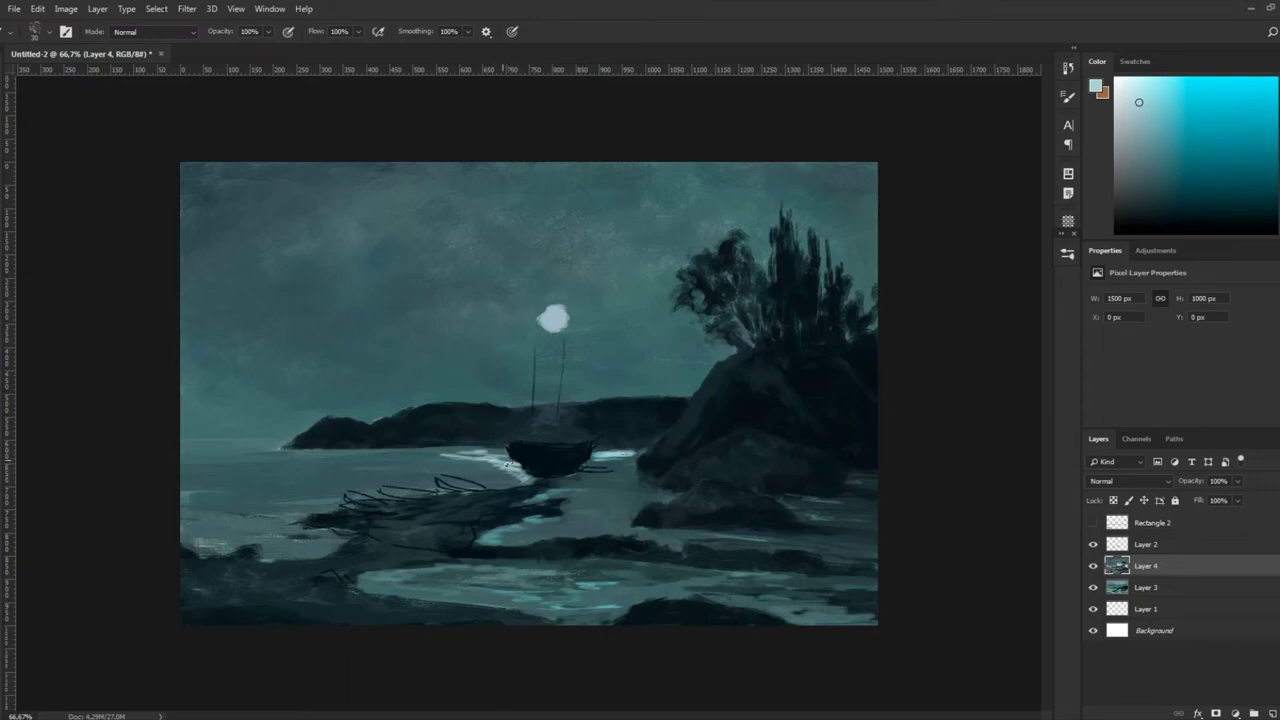
{"action": "mouse_move", "coordinate": [576, 522]}
{"action": "left_mouse_down"}
{"action": "mouse_move", "coordinate": [600, 512]}
{"action": "mouse_move", "coordinate": [512, 528]}
{"action": "left_mouse_up"}
{"action": "left_click", "coordinate": [460, 455], "text": "alt"}
{"action": "left_click", "coordinate": [488, 447], "text": "alt"}
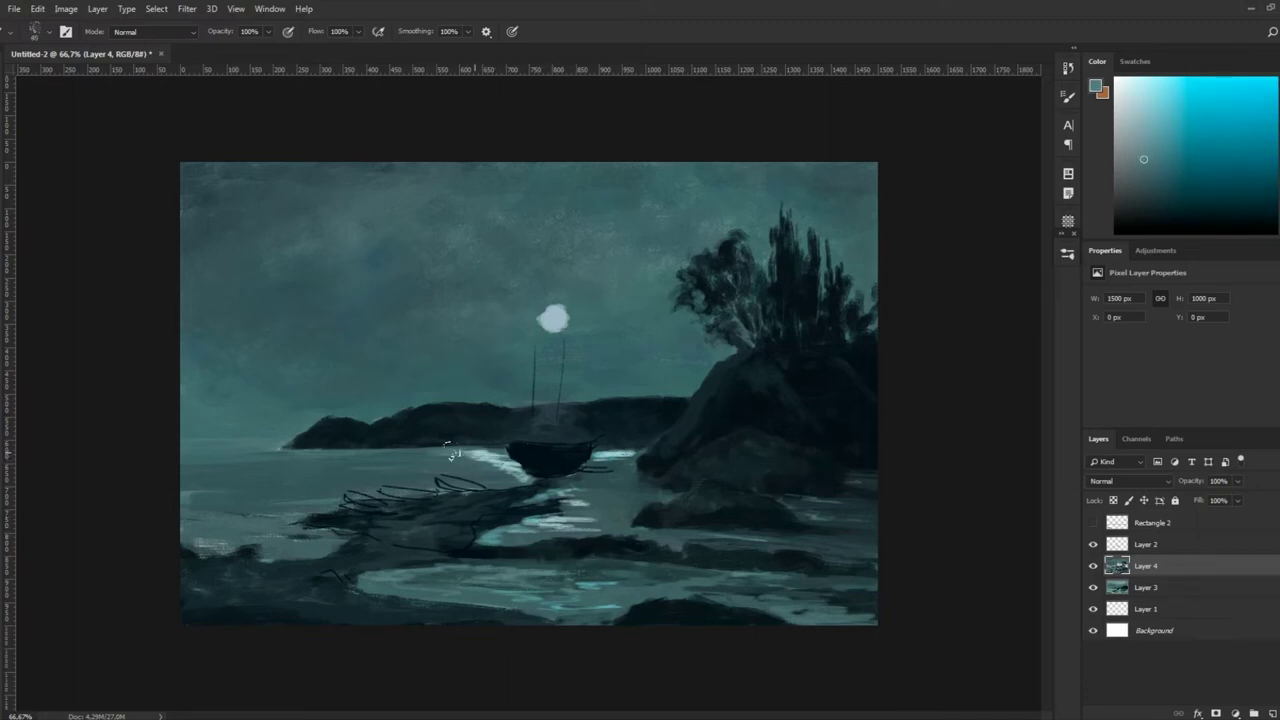
{"action": "mouse_move", "coordinate": [478, 462]}
{"action": "left_mouse_down"}
{"action": "mouse_move", "coordinate": [420, 460]}
{"action": "mouse_move", "coordinate": [432, 475]}
{"action": "mouse_move", "coordinate": [478, 470]}
{"action": "mouse_move", "coordinate": [370, 458]}
{"action": "left_mouse_up"}
{"action": "left_click", "coordinate": [394, 458], "text": "alt"}
{"action": "left_click", "coordinate": [447, 468], "text": "alt"}
Sample teal tones and dab light touches on the boat's left end
{"action": "left_click", "coordinate": [507, 464], "text": "alt"}
{"action": "left_click", "coordinate": [521, 459], "text": "alt"}
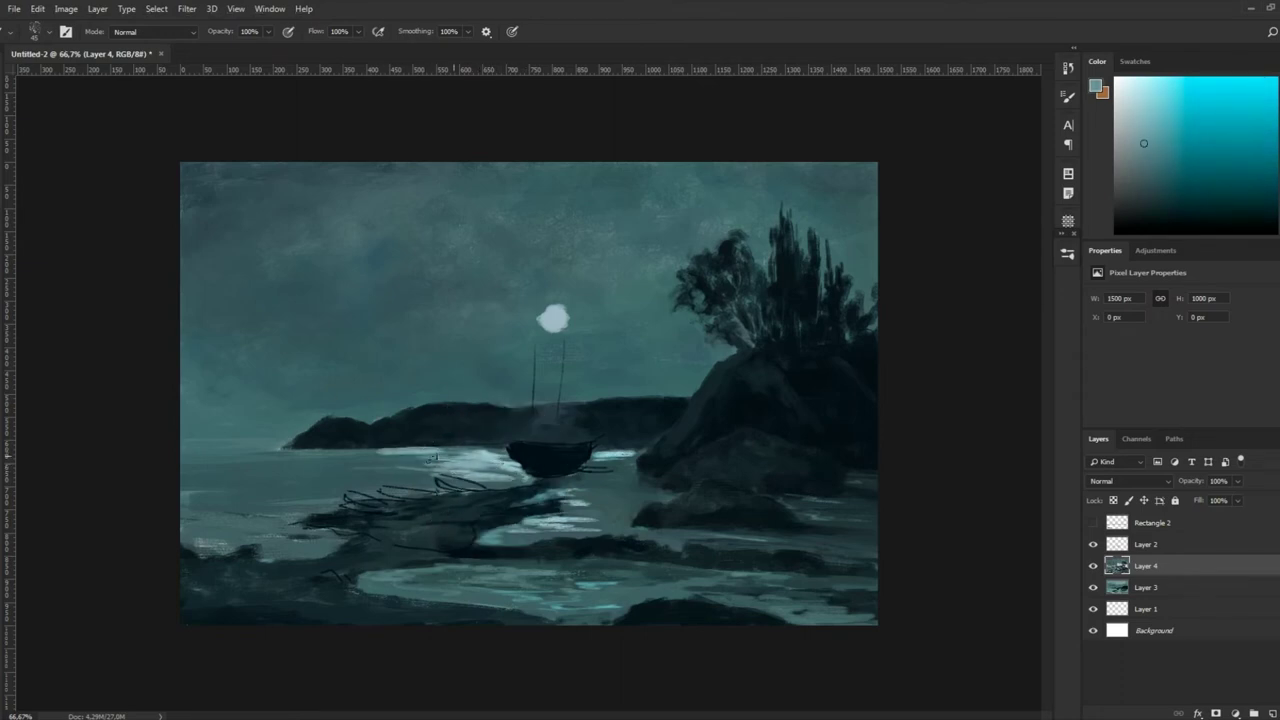
{"action": "left_click", "coordinate": [589, 491], "text": "alt"}
{"action": "left_click", "coordinate": [620, 470], "text": "alt"}
{"action": "left_click", "coordinate": [614, 452], "text": "alt"}
{"action": "left_click_drag", "start_coordinate": [516, 447], "coordinate": [524, 458]}
Pick a lighter tone and paint light strokes on the water left of the boat
{"action": "left_click", "coordinate": [500, 478], "text": "alt"}
{"action": "left_click", "coordinate": [508, 477], "text": "alt"}
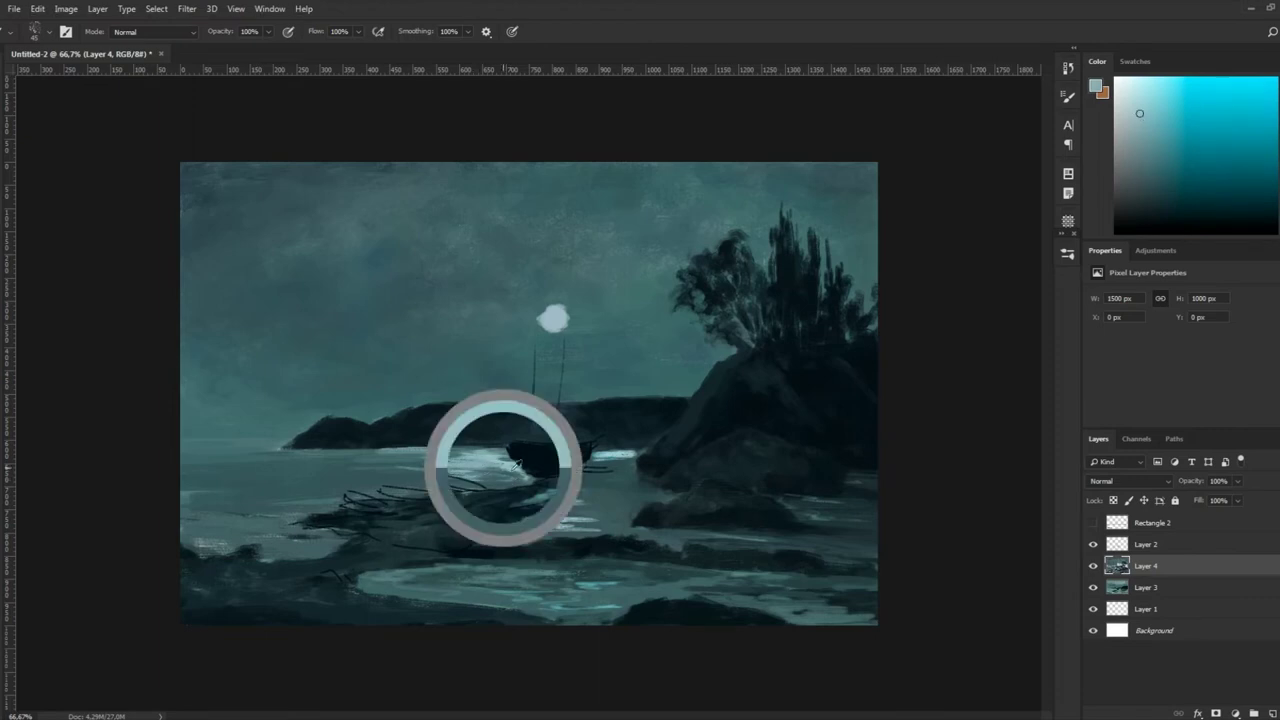
{"action": "left_click", "coordinate": [493, 447], "text": "alt"}
{"action": "mouse_move", "coordinate": [482, 468]}
{"action": "left_mouse_down"}
{"action": "mouse_move", "coordinate": [508, 476]}
{"action": "mouse_move", "coordinate": [390, 450]}
{"action": "mouse_move", "coordinate": [424, 456]}
{"action": "left_mouse_up"}
{"action": "left_click", "coordinate": [470, 452], "text": "alt"}
{"action": "left_click", "coordinate": [440, 462], "text": "alt"}
Break up the highlights left of the boat with darker teal strokes
{"action": "left_click", "coordinate": [515, 477], "text": "alt"}
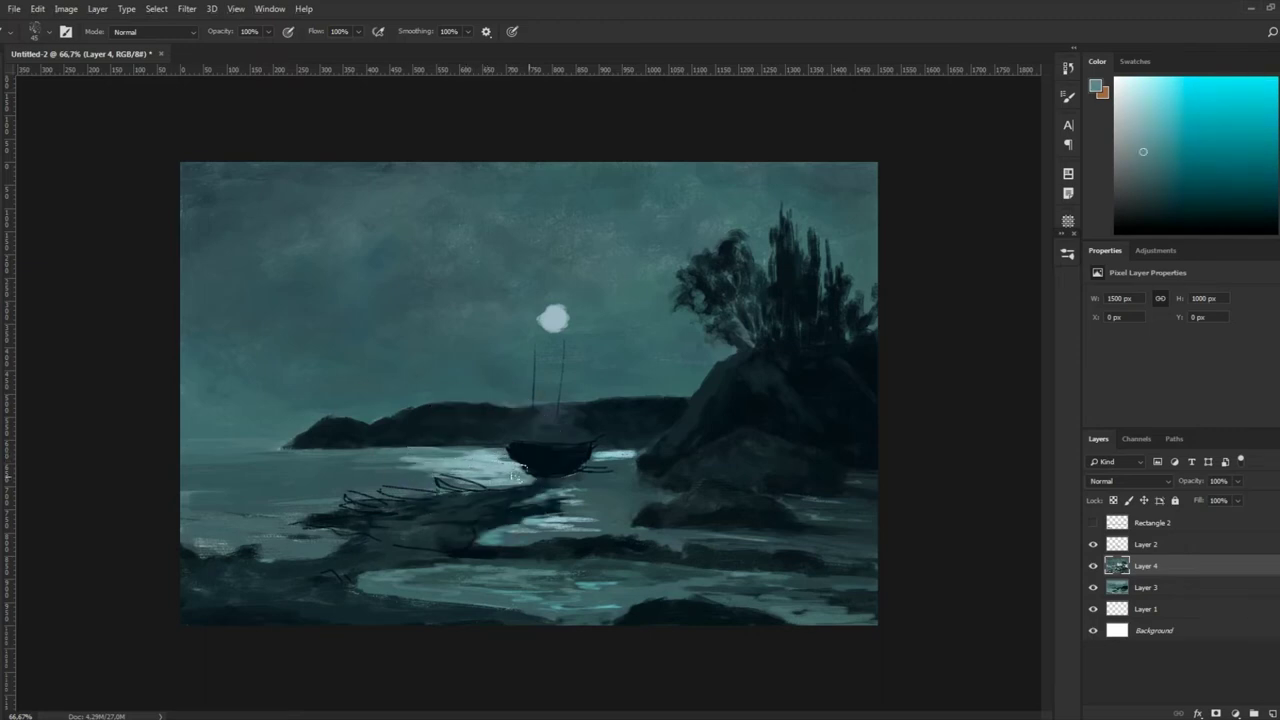
{"action": "left_click", "coordinate": [503, 472], "text": "alt"}
{"action": "left_click_drag", "start_coordinate": [412, 458], "coordinate": [484, 468]}
{"action": "left_click", "coordinate": [460, 465], "text": "alt"}
Add light cyan reflections to the foreground water, then darken parts of them
{"action": "left_click", "coordinate": [582, 586], "text": "alt"}
{"action": "mouse_move", "coordinate": [615, 575]}
{"action": "left_mouse_down"}
{"action": "mouse_move", "coordinate": [540, 586]}
{"action": "mouse_move", "coordinate": [592, 602]}
{"action": "mouse_move", "coordinate": [560, 618]}
{"action": "mouse_move", "coordinate": [604, 592]}
{"action": "mouse_move", "coordinate": [570, 568]}
{"action": "left_mouse_up"}
{"action": "left_click", "coordinate": [586, 590], "text": "alt"}
{"action": "left_click", "coordinate": [560, 618], "text": "alt"}
{"action": "left_click", "coordinate": [590, 621], "text": "alt"}
{"action": "mouse_move", "coordinate": [590, 621]}
{"action": "left_mouse_down"}
{"action": "mouse_move", "coordinate": [600, 606]}
{"action": "mouse_move", "coordinate": [555, 592]}
{"action": "left_mouse_up"}
{"action": "left_click", "coordinate": [575, 595], "text": "alt"}
Paint darker marks on the left foreground water and resample teals from the left shore
{"action": "left_click", "coordinate": [460, 592], "text": "alt"}
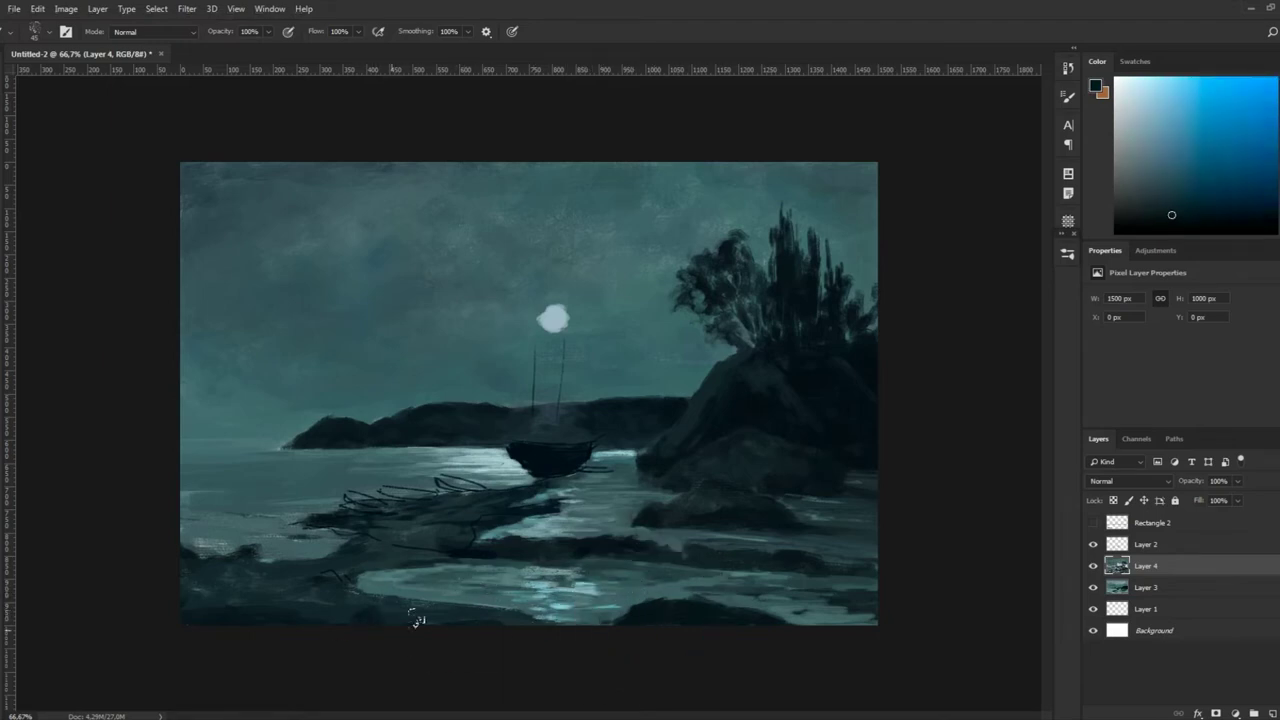
{"action": "left_click", "coordinate": [208, 585], "text": "alt"}
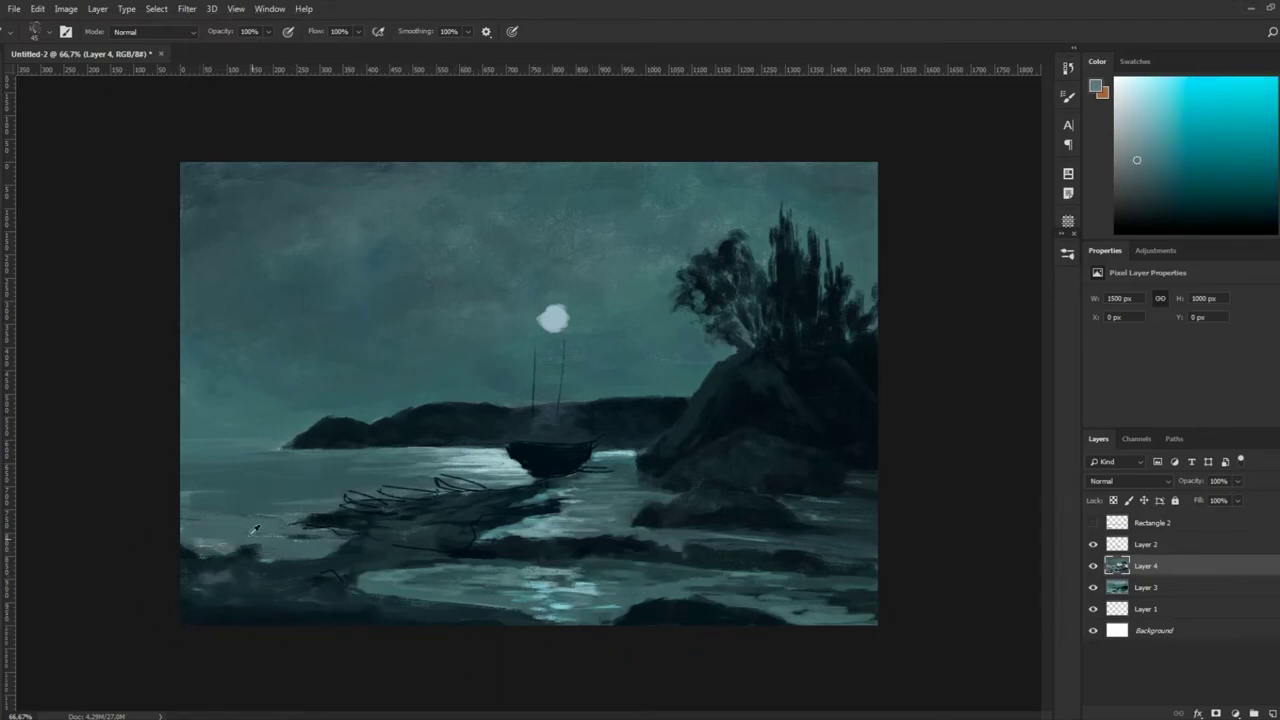
{"action": "left_click", "coordinate": [200, 511], "text": "alt"}
{"action": "mouse_move", "coordinate": [200, 511]}
{"action": "left_mouse_down"}
{"action": "mouse_move", "coordinate": [262, 520]}
{"action": "mouse_move", "coordinate": [216, 528]}
{"action": "left_mouse_up"}
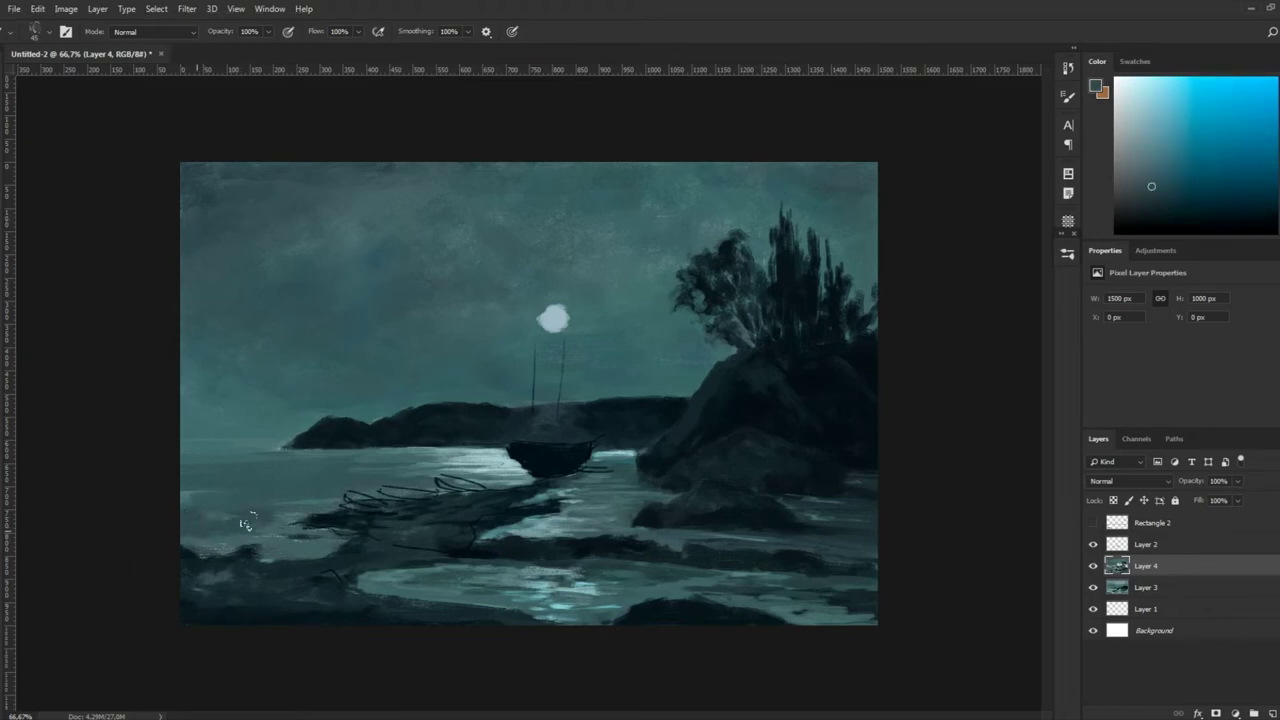
{"action": "left_click", "coordinate": [186, 562], "text": "alt"}
{"action": "left_click", "coordinate": [181, 562], "text": "alt"}
{"action": "left_click", "coordinate": [249, 549], "text": "alt"}
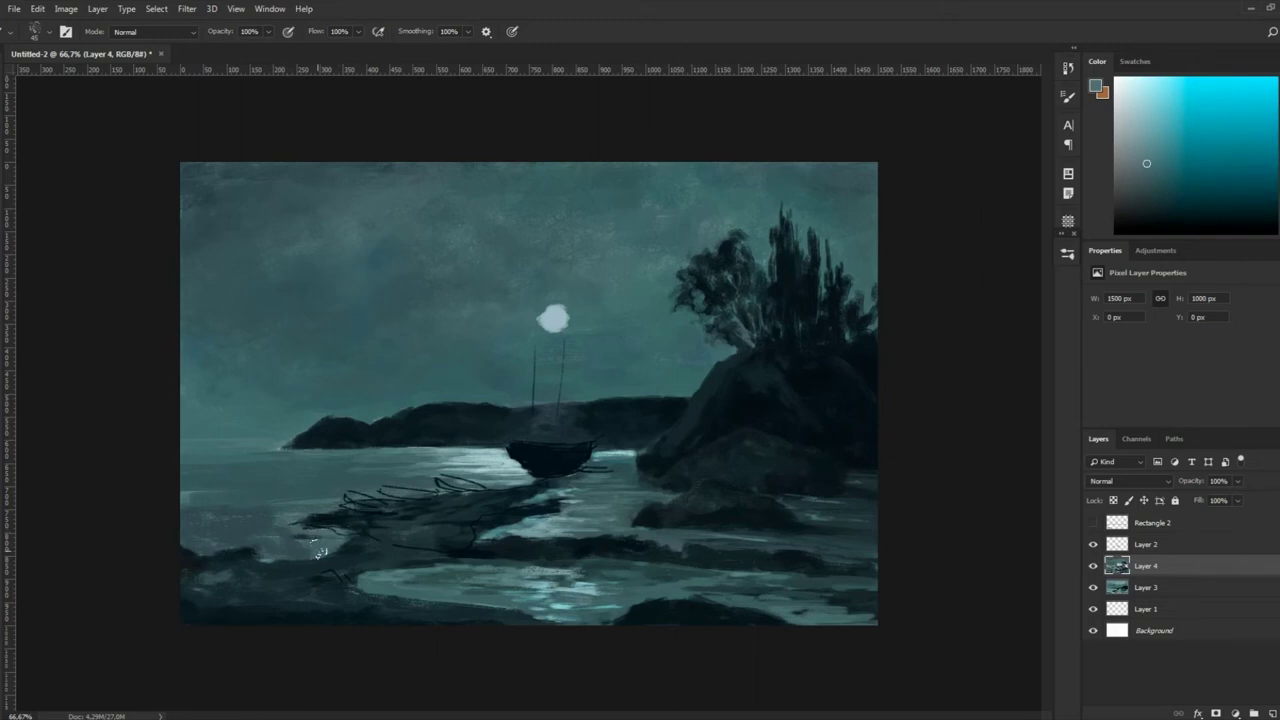
{"action": "left_click", "coordinate": [312, 521], "text": "alt"}
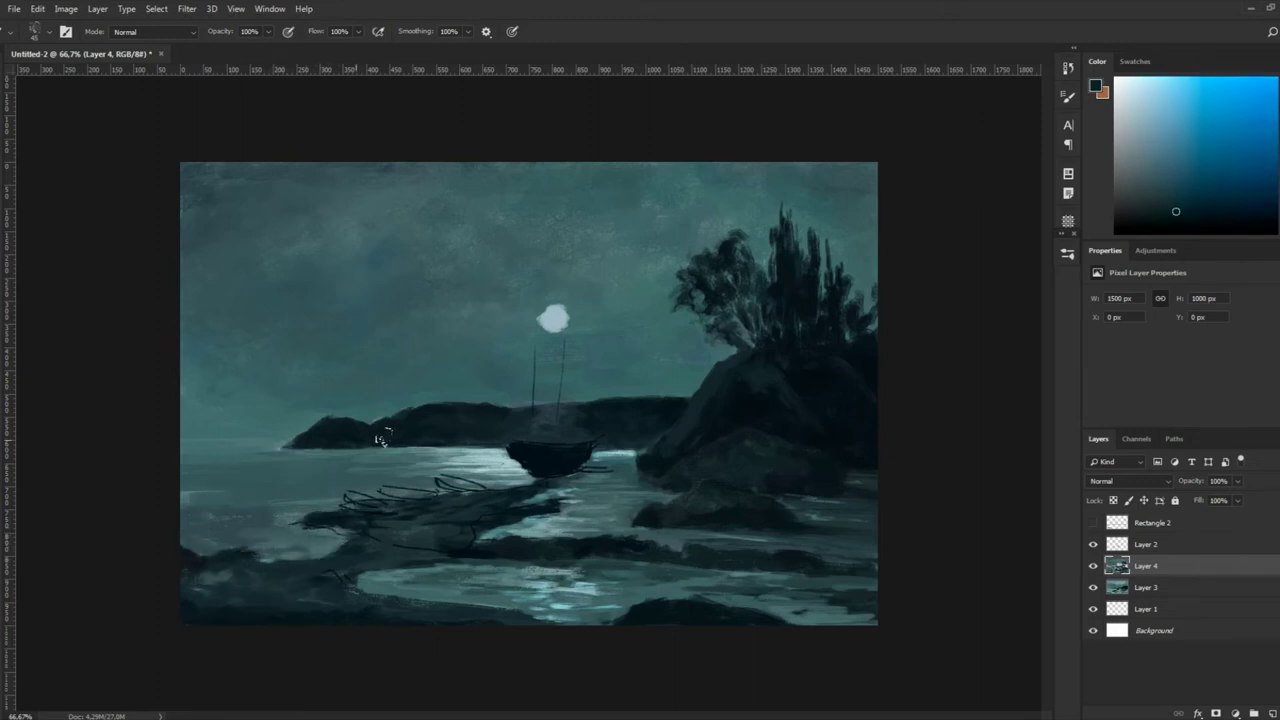
{"action": "left_click", "coordinate": [420, 470], "text": "alt"}
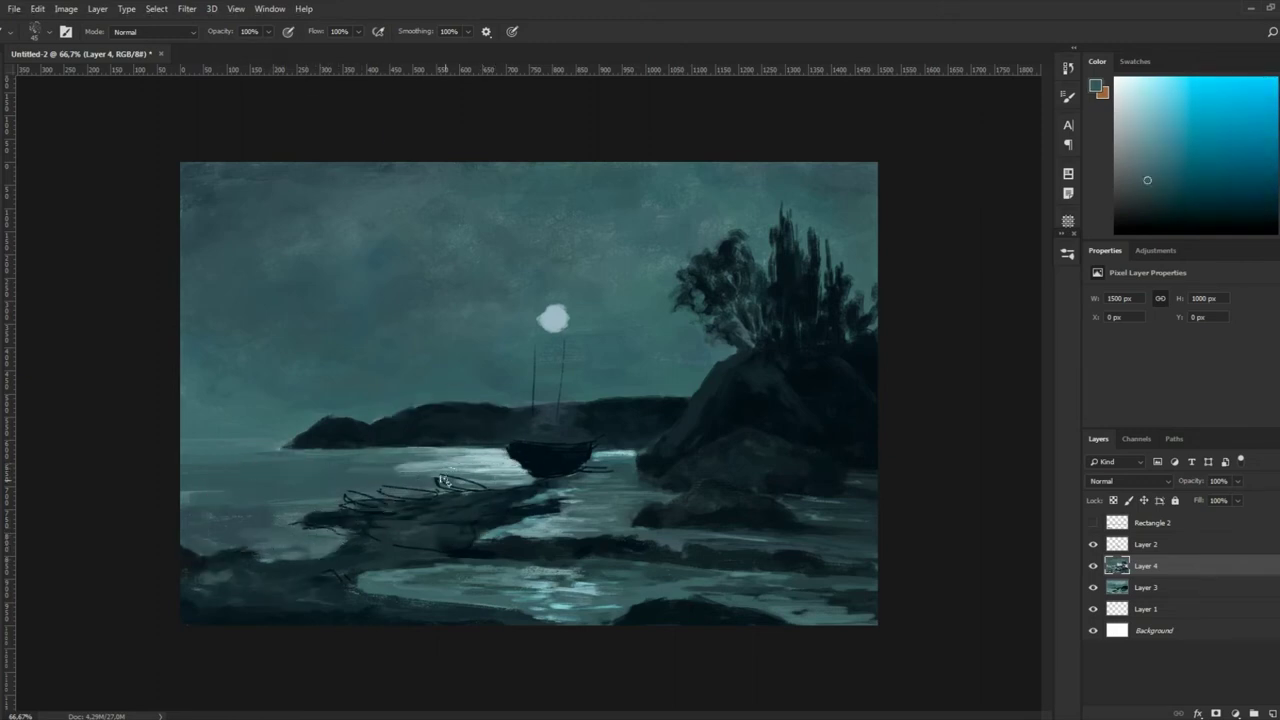
Block in the rowboat hulls on the left shore with near-black and dark teal tones
{"action": "left_click", "coordinate": [467, 460], "text": "alt"}
{"action": "left_click", "coordinate": [453, 493], "text": "alt"}
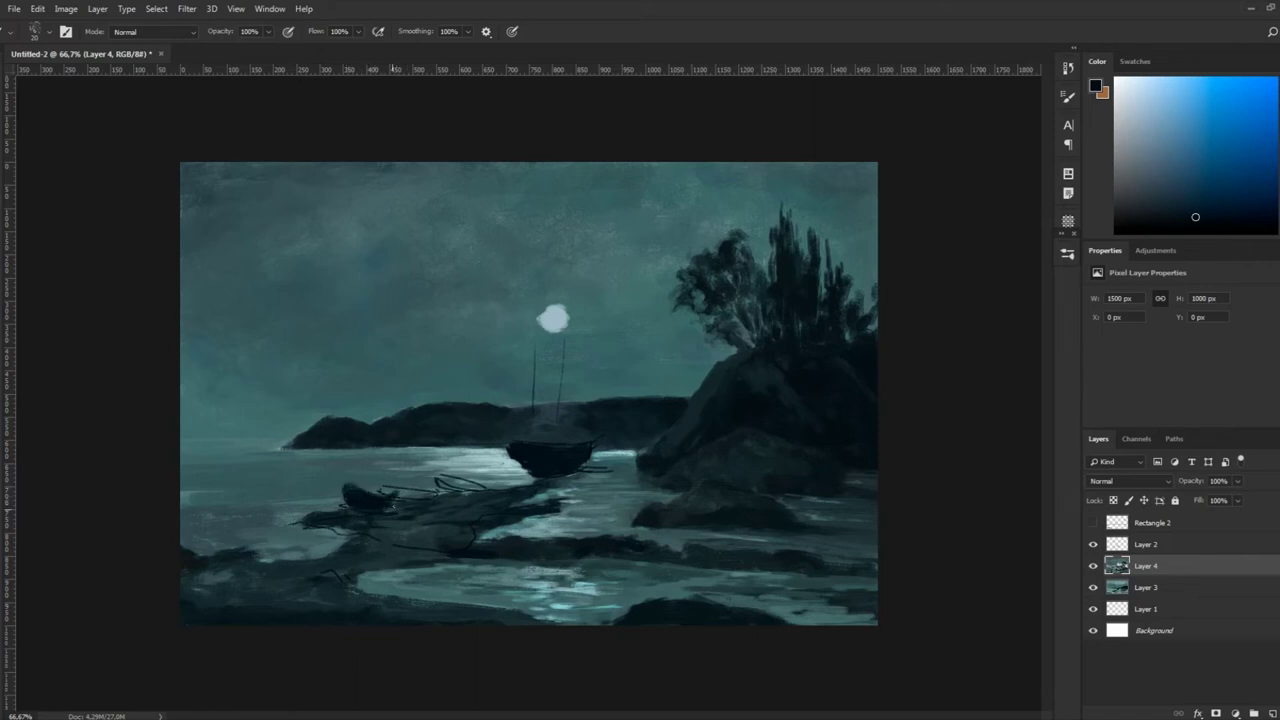
{"action": "left_click", "coordinate": [348, 475], "text": "alt"}
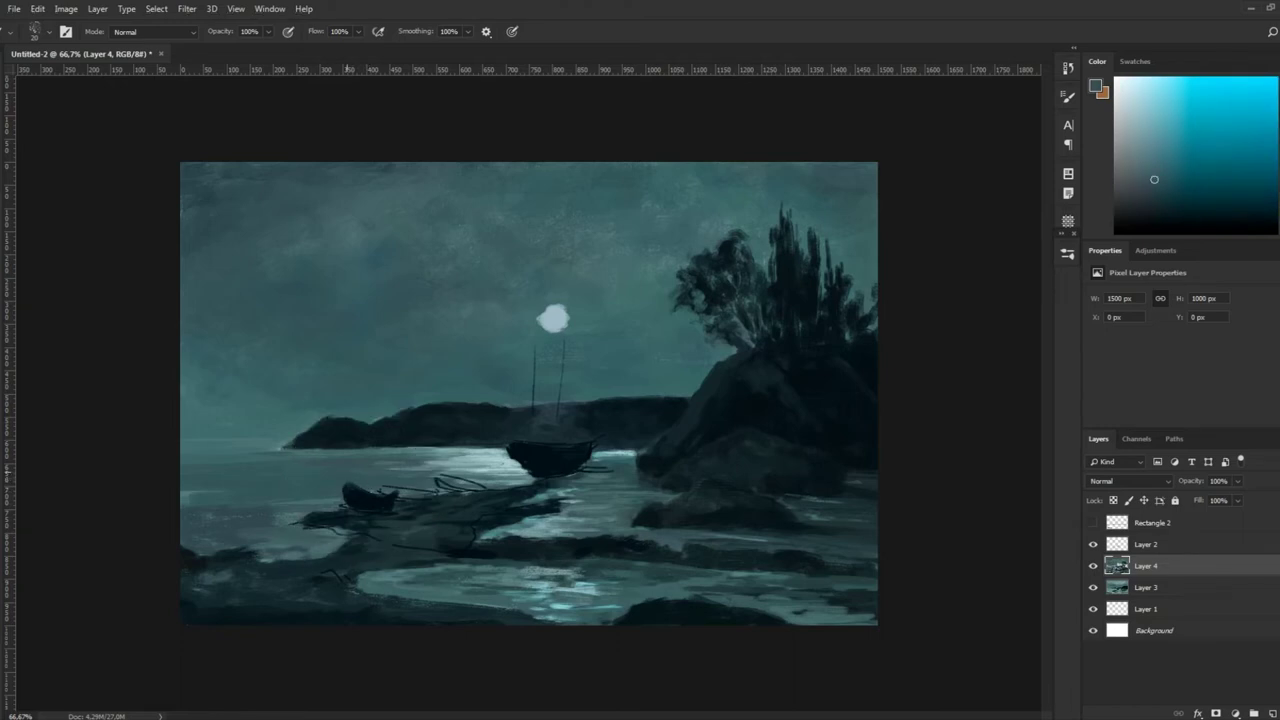
{"action": "left_click", "coordinate": [360, 492], "text": "alt"}
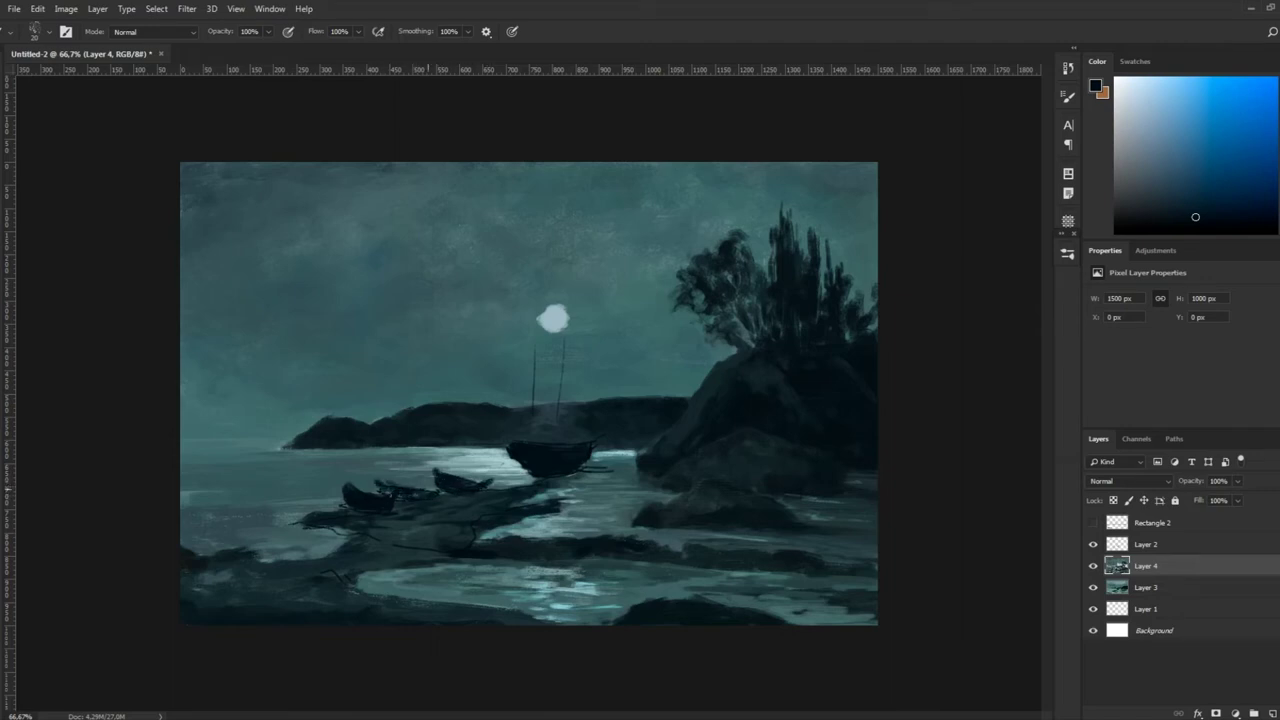
{"action": "left_click", "coordinate": [395, 478], "text": "alt"}
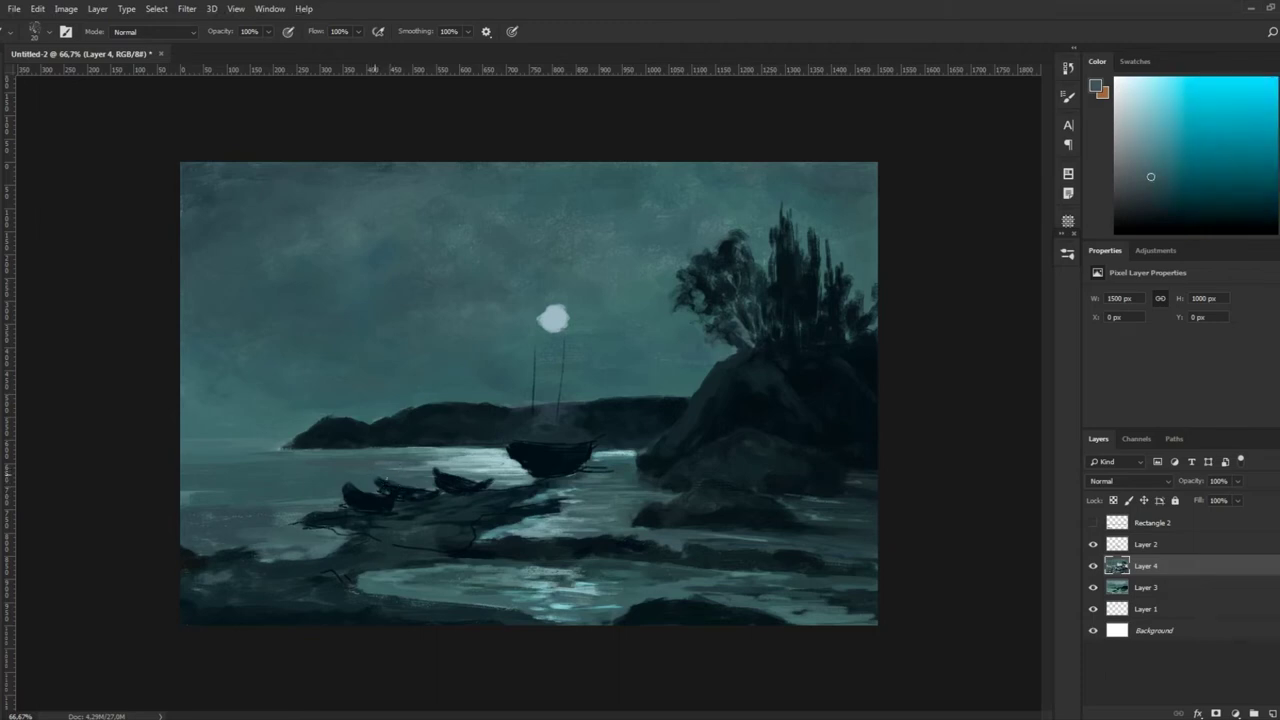
{"action": "left_click", "coordinate": [355, 486], "text": "alt"}
{"action": "left_click", "coordinate": [460, 464], "text": "alt"}
{"action": "left_click", "coordinate": [478, 503], "text": "alt"}
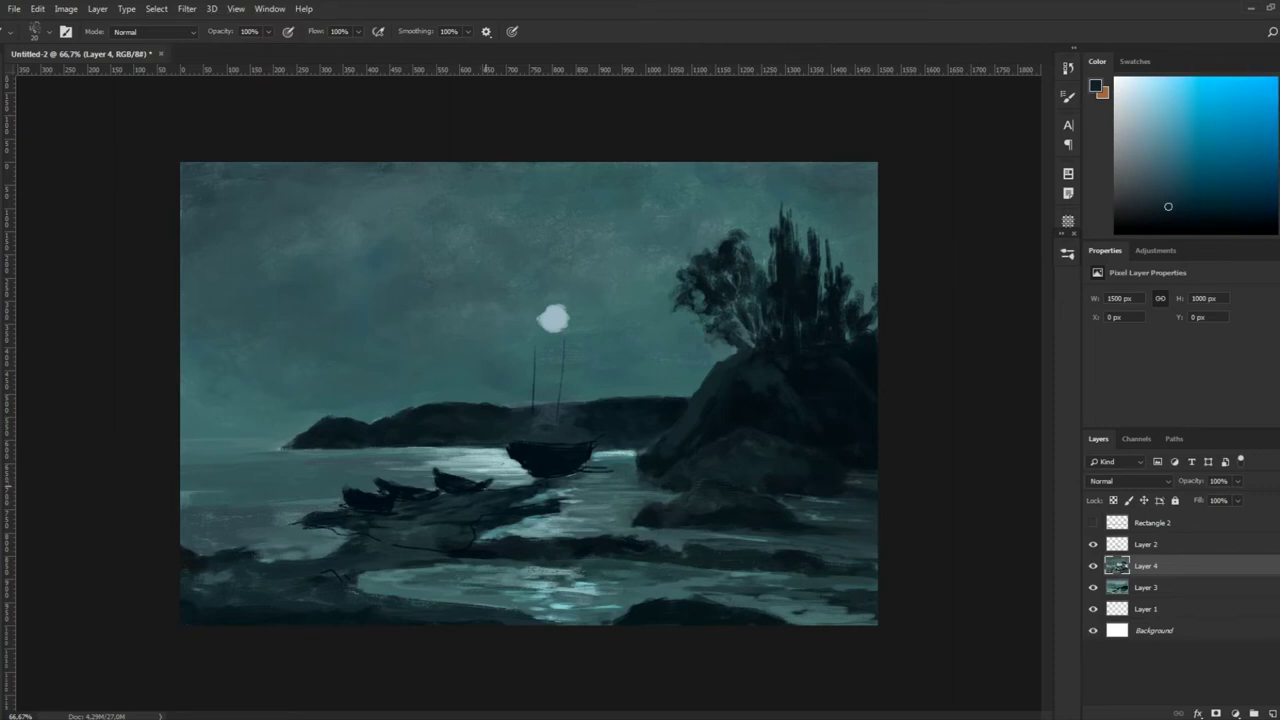
{"action": "left_click", "coordinate": [400, 490], "text": "alt"}
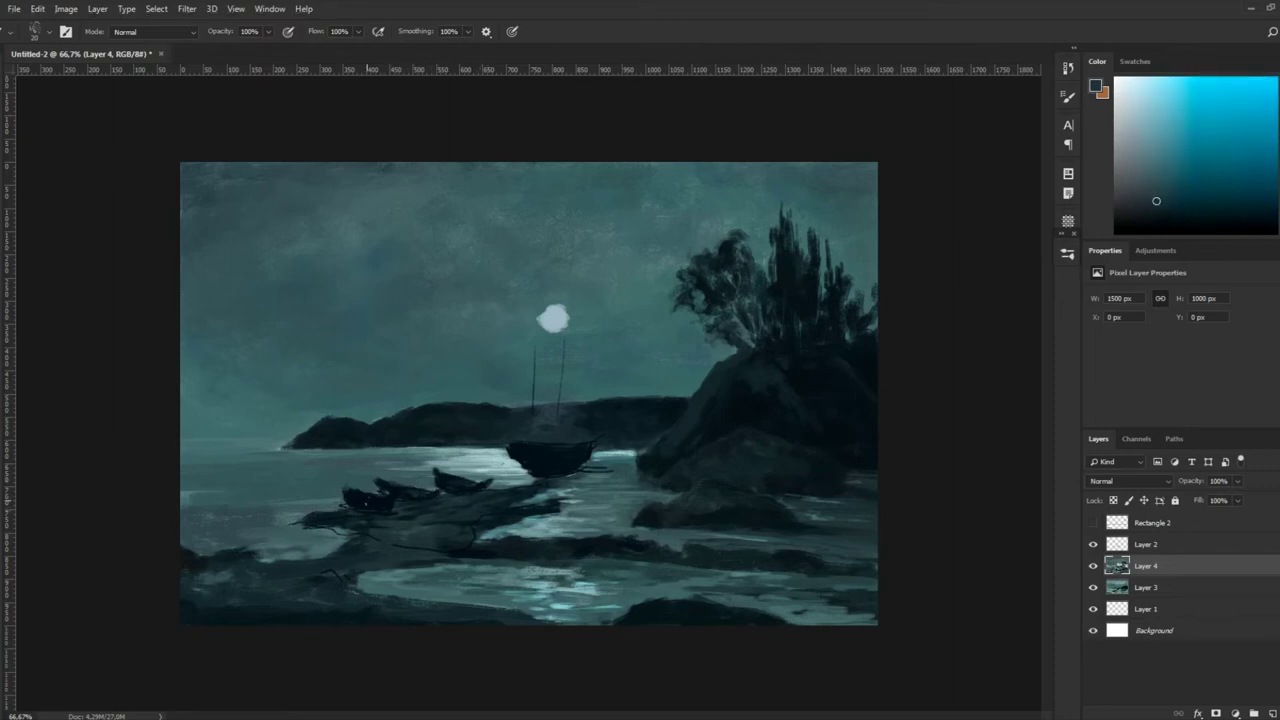
{"action": "left_click", "coordinate": [352, 490], "text": "alt"}
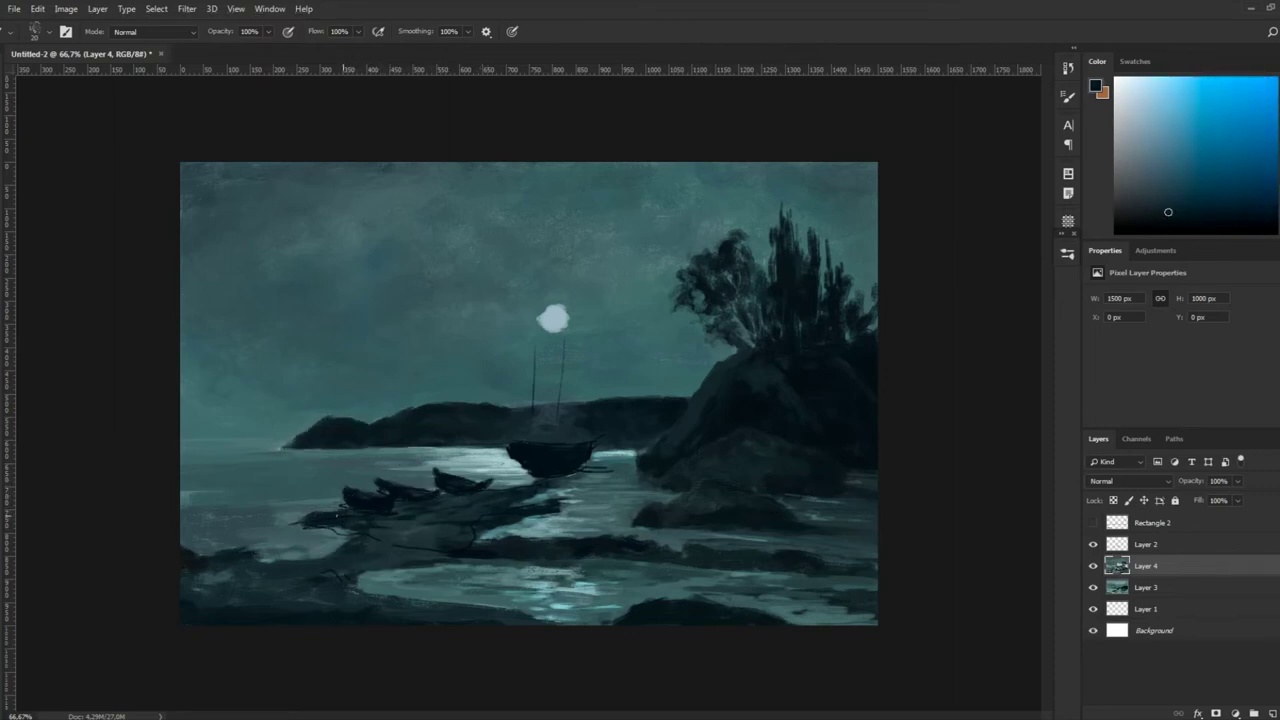
Work lighter cyan and blue tones around the rowboats
{"action": "left_click", "coordinate": [390, 510], "text": "alt"}
{"action": "left_click", "coordinate": [384, 518], "text": "alt"}
{"action": "left_click", "coordinate": [409, 486], "text": "alt"}
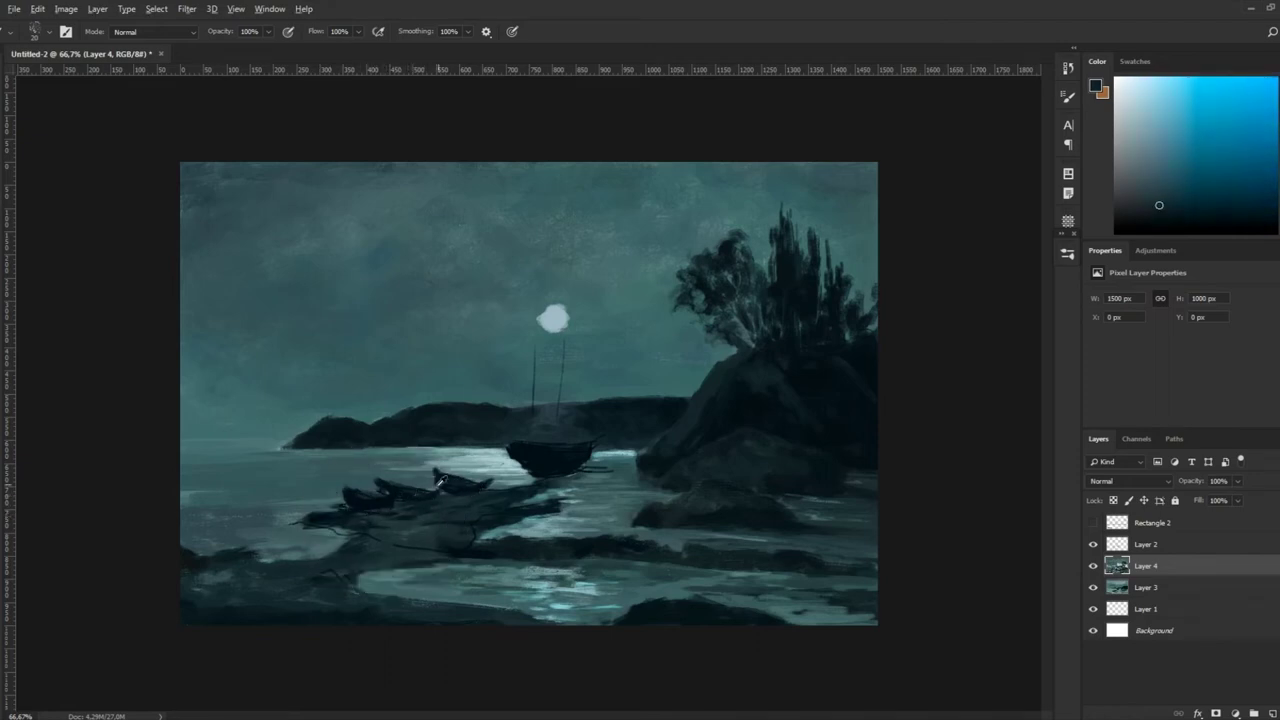
{"action": "left_click", "coordinate": [437, 484], "text": "alt"}
{"action": "left_click", "coordinate": [447, 500], "text": "alt"}
{"action": "left_click", "coordinate": [396, 516], "text": "alt"}
{"action": "left_click", "coordinate": [316, 514], "text": "alt"}
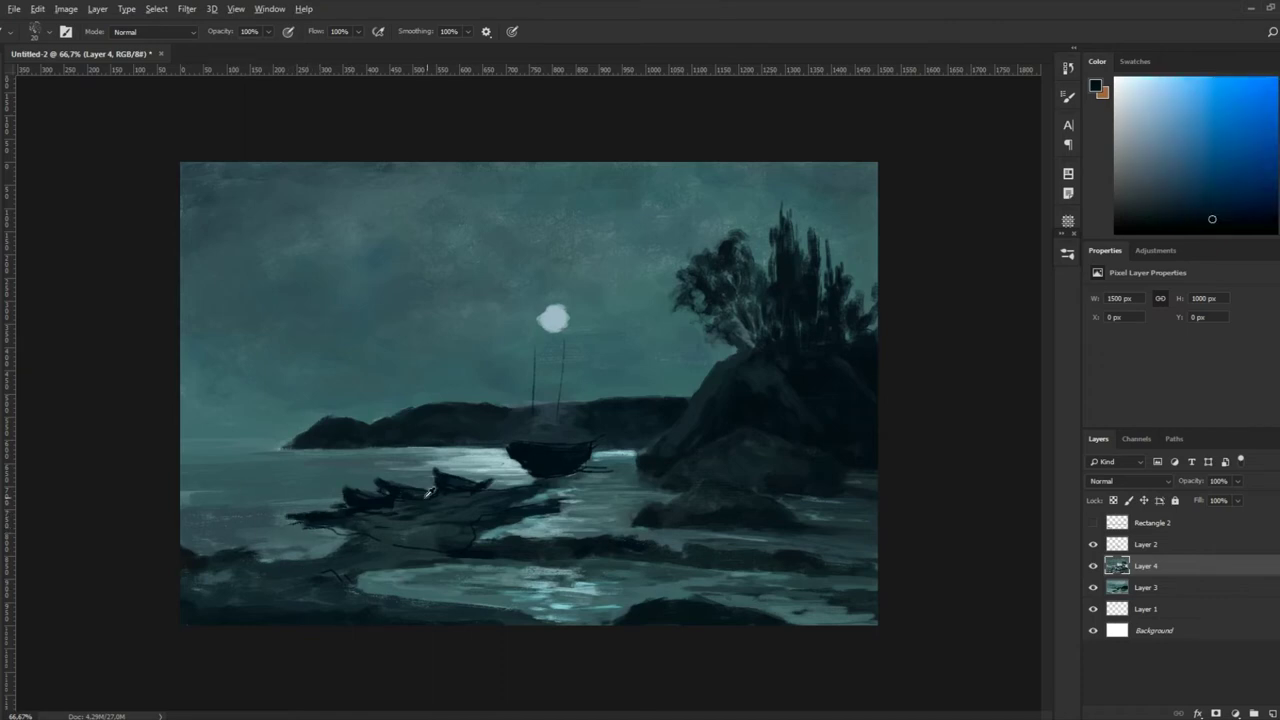
Refine the boats with lighter resampled tones and a brighter cyan highlight
{"action": "left_click", "coordinate": [430, 492], "text": "alt"}
{"action": "left_click", "coordinate": [447, 505], "text": "alt"}
{"action": "left_click", "coordinate": [397, 480], "text": "alt"}
{"action": "left_click", "coordinate": [349, 511], "text": "alt"}
{"action": "left_click", "coordinate": [417, 488], "text": "alt"}
{"action": "left_click", "coordinate": [457, 471], "text": "alt"}
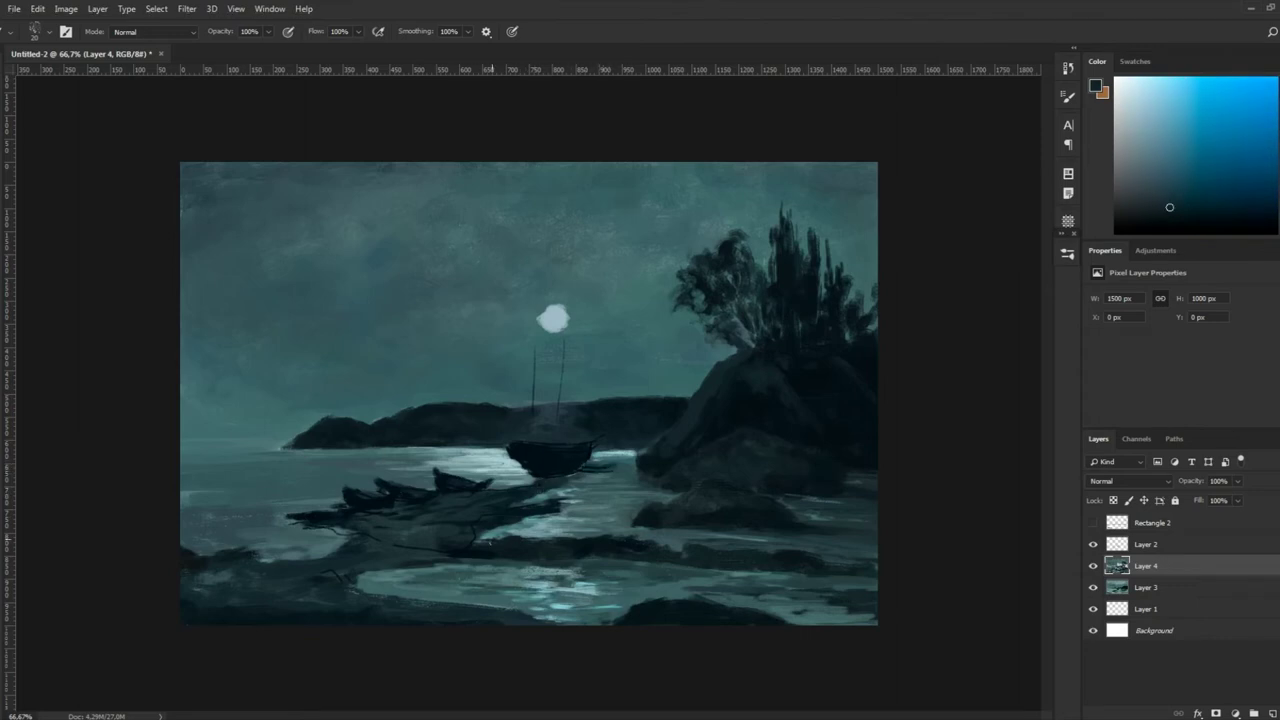
{"action": "left_click", "coordinate": [624, 462], "text": "alt"}
{"action": "left_click", "coordinate": [627, 452], "text": "alt"}
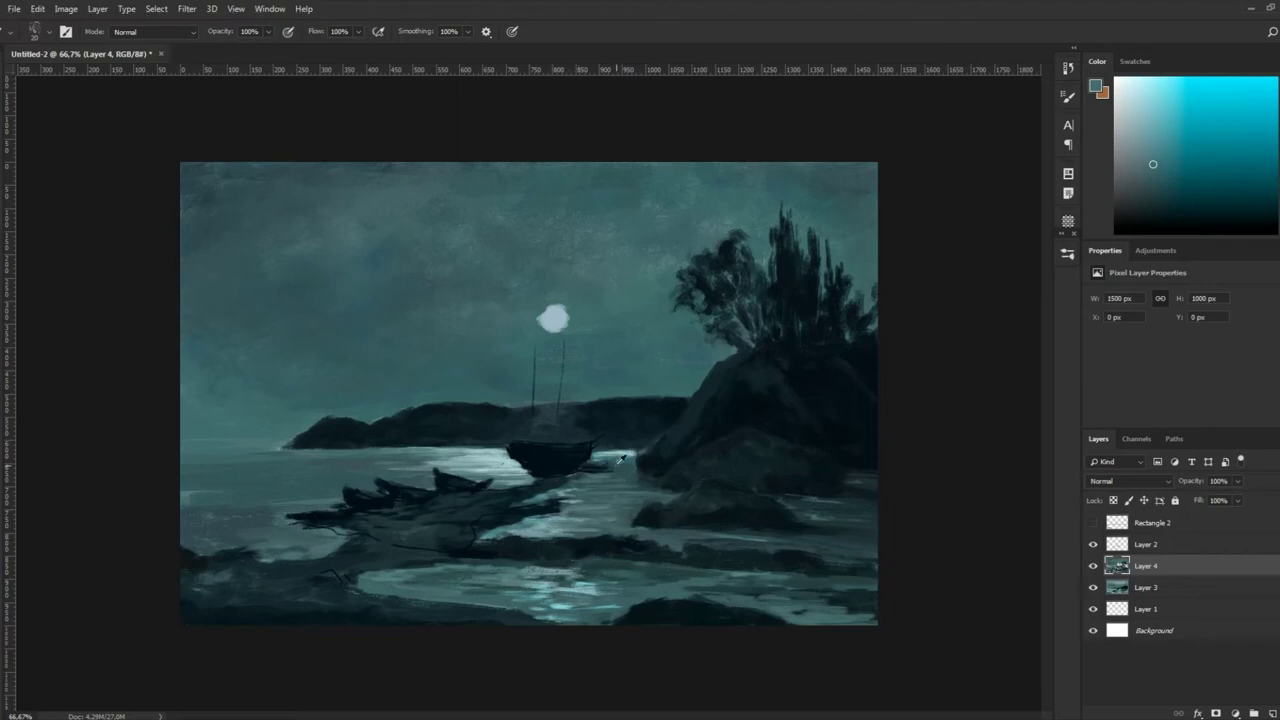
Sample lower-left shore tones and add a small light stroke in the foreground shallows
{"action": "left_click", "coordinate": [466, 524], "text": "alt"}
{"action": "left_click", "coordinate": [378, 602], "text": "alt"}
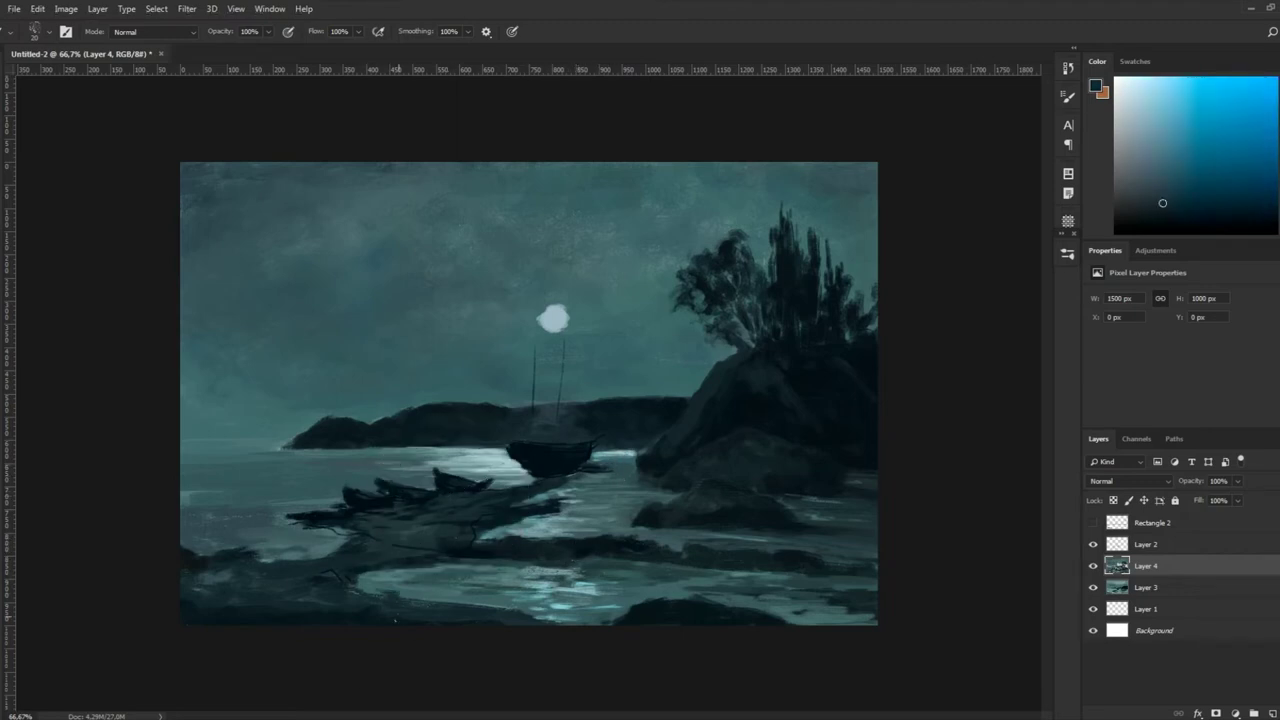
{"action": "left_click", "coordinate": [366, 566], "text": "alt"}
{"action": "left_click", "coordinate": [330, 578], "text": "alt"}
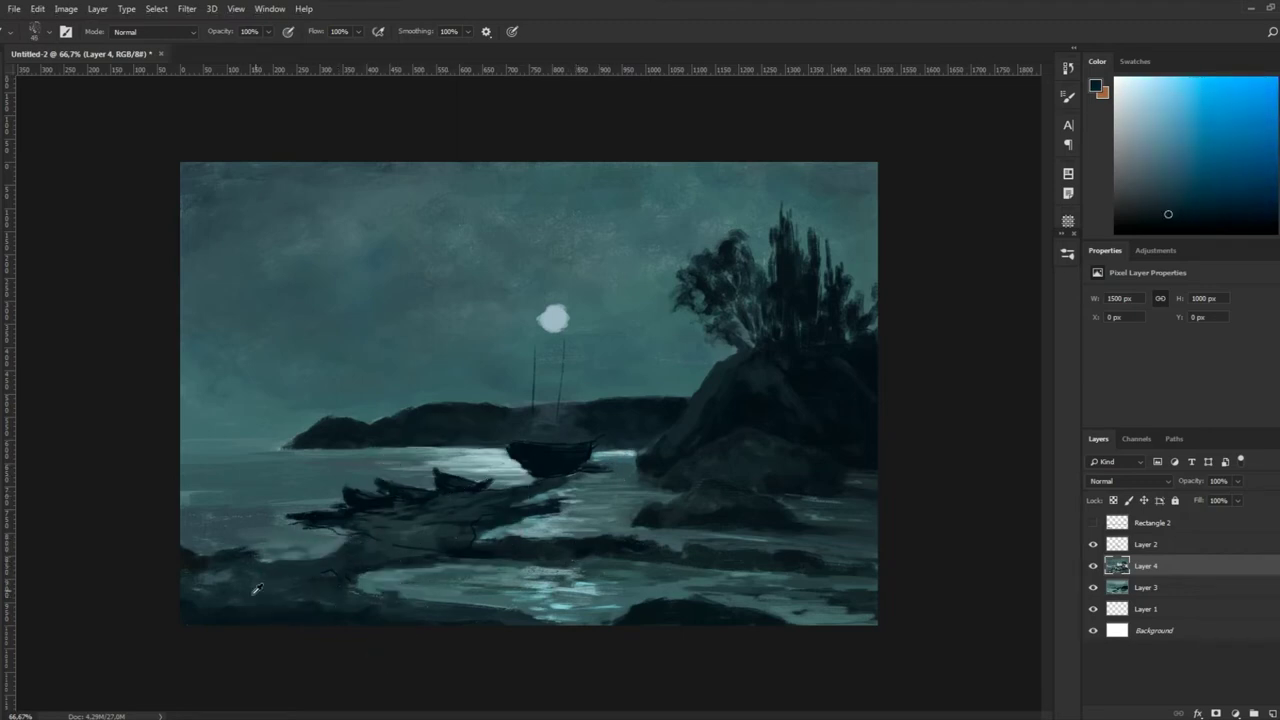
{"action": "left_click_drag", "start_coordinate": [455, 572], "coordinate": [488, 588]}
{"action": "left_click", "coordinate": [460, 565], "text": "alt"}
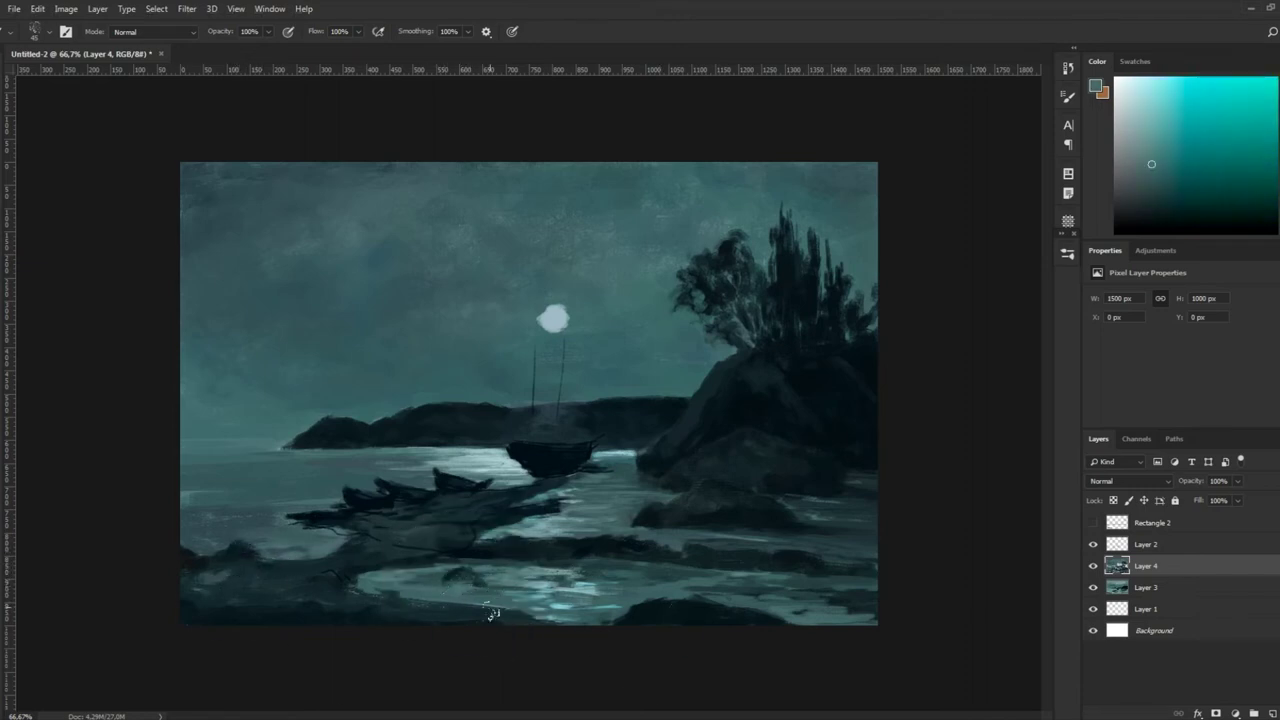
{"action": "left_click", "coordinate": [465, 576], "text": "alt"}
Pick darker blues and a near-black for the lower-left foreground rocks
{"action": "left_click", "coordinate": [462, 580], "text": "alt"}
{"action": "left_click", "coordinate": [540, 570], "text": "alt"}
{"action": "left_click", "coordinate": [416, 556], "text": "alt"}
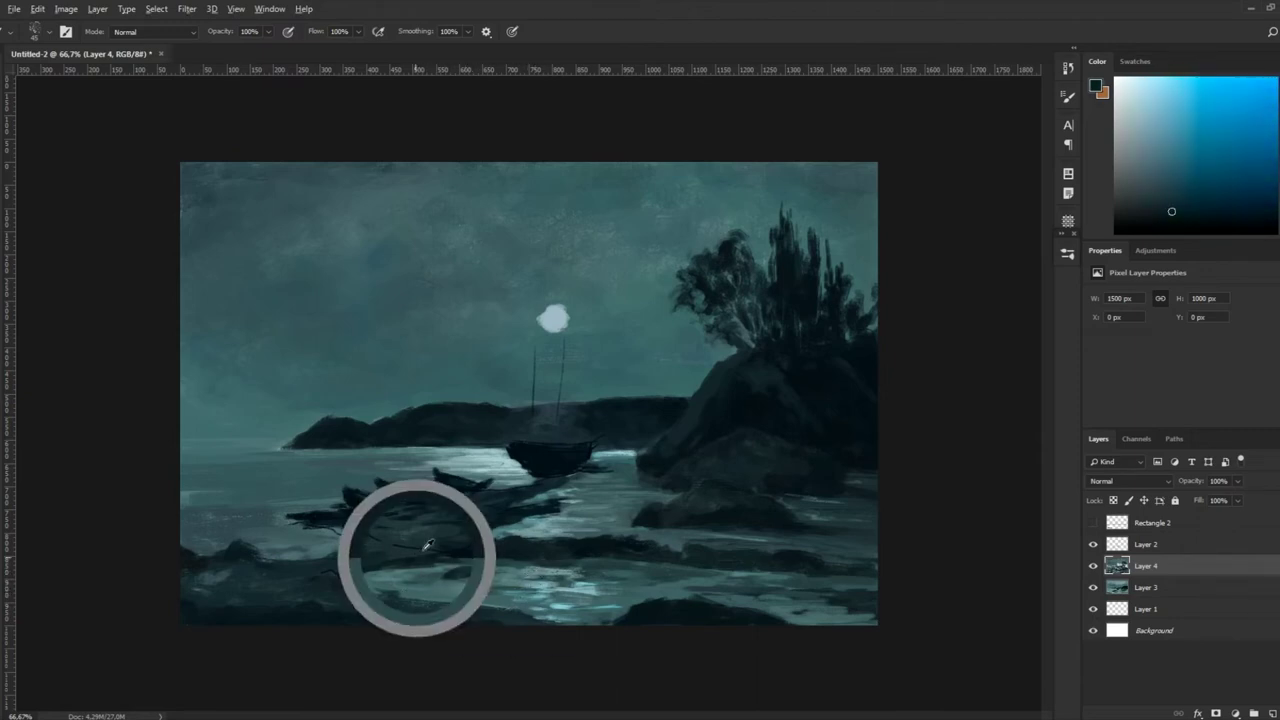
{"action": "left_click", "coordinate": [384, 531], "text": "alt"}
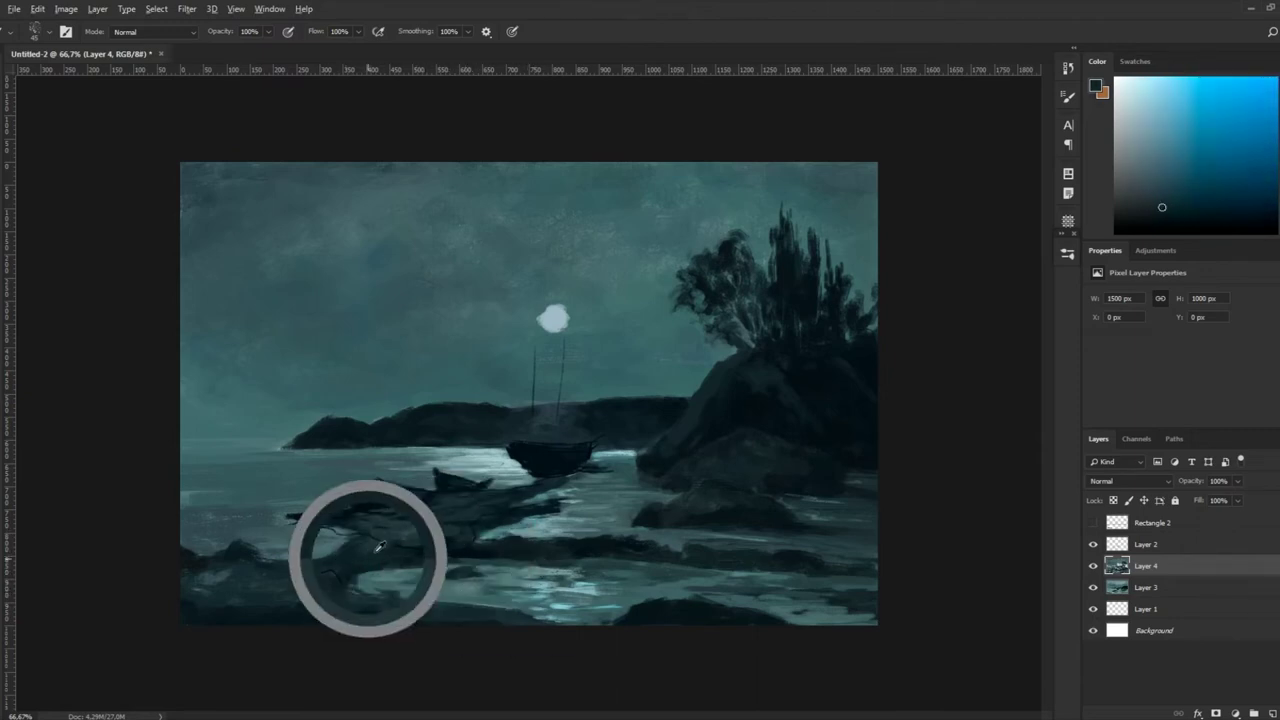
{"action": "left_click", "coordinate": [365, 565], "text": "alt"}
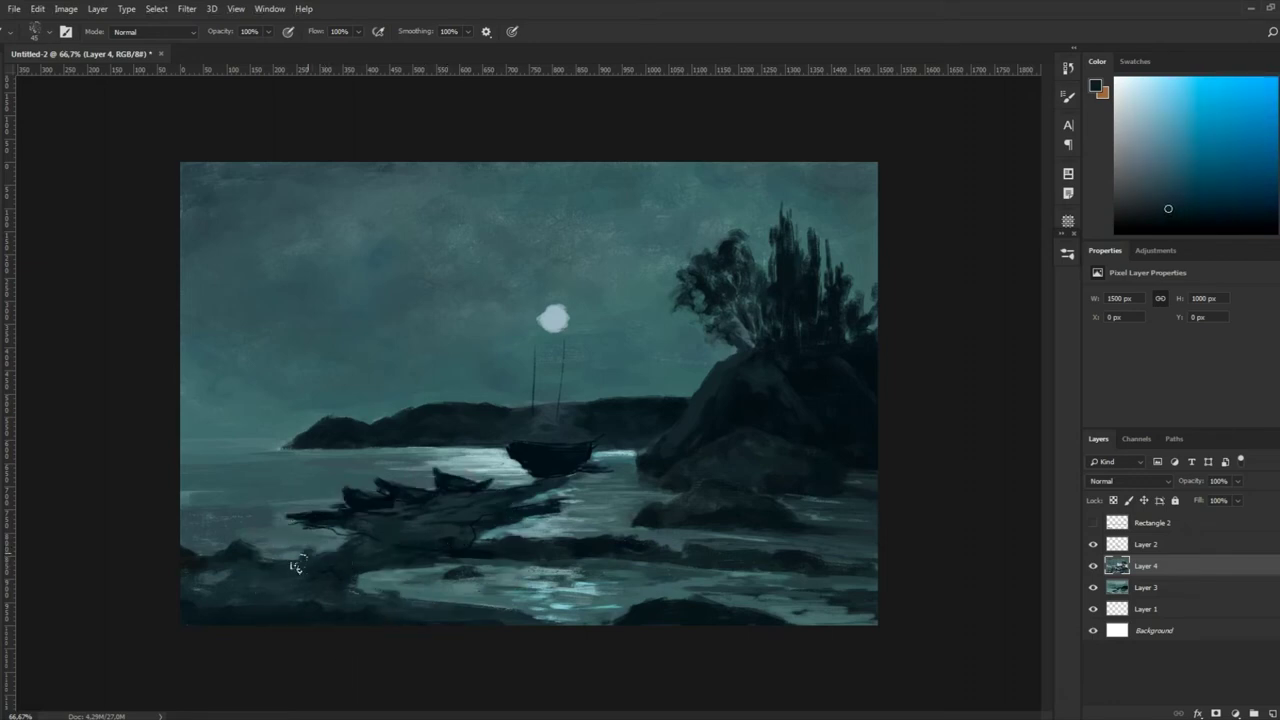
{"action": "left_click", "coordinate": [248, 570], "text": "alt"}
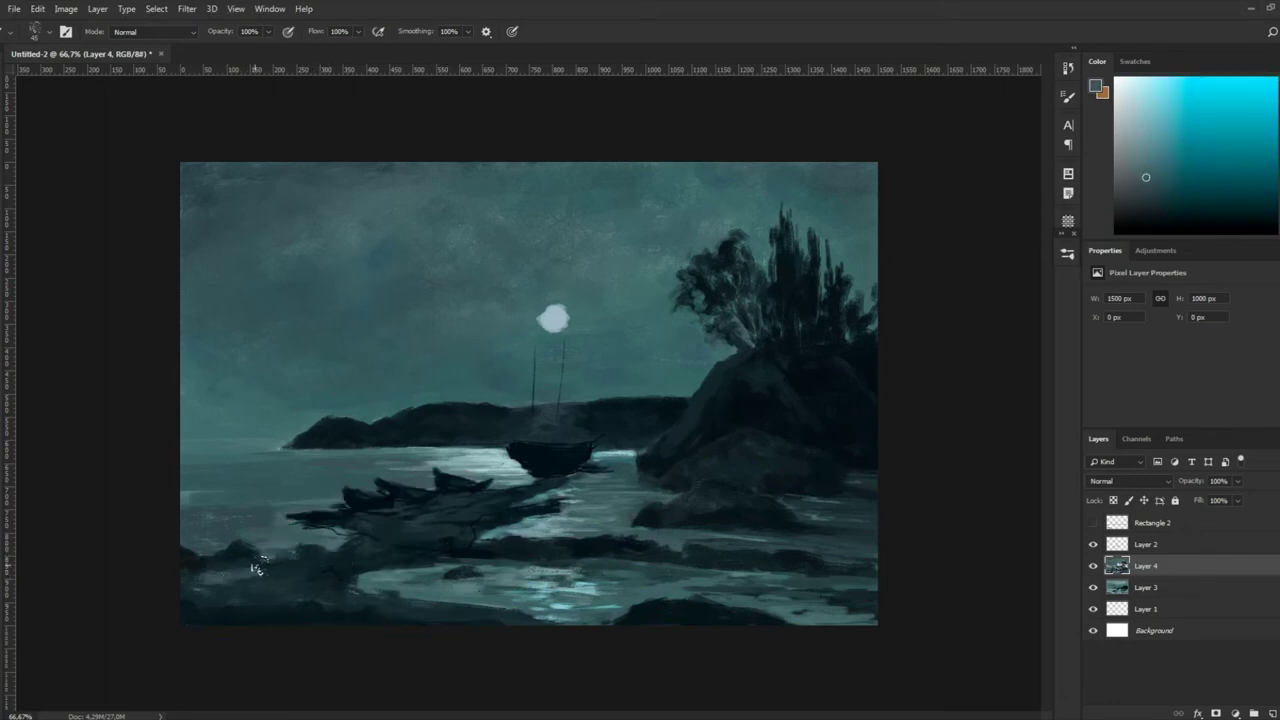
{"action": "left_click", "coordinate": [286, 565], "text": "alt"}
{"action": "left_click", "coordinate": [336, 514], "text": "alt"}
Dab dark rock tones along the shore around the boats
{"action": "left_click", "coordinate": [328, 518], "text": "alt"}
{"action": "left_click", "coordinate": [300, 514], "text": "alt"}
{"action": "left_click", "coordinate": [310, 518], "text": "alt"}
{"action": "left_click", "coordinate": [311, 528], "text": "alt"}
{"action": "left_click", "coordinate": [316, 530], "text": "alt"}
{"action": "left_click", "coordinate": [322, 532], "text": "alt"}
{"action": "left_click", "coordinate": [318, 526], "text": "alt"}
{"action": "left_click", "coordinate": [328, 522], "text": "alt"}
{"action": "left_click", "coordinate": [340, 532], "text": "alt"}
{"action": "left_click", "coordinate": [315, 531], "text": "alt"}
Resample lighter blue and water teals, then bring up the brush presets
{"action": "left_click", "coordinate": [508, 572], "text": "alt"}
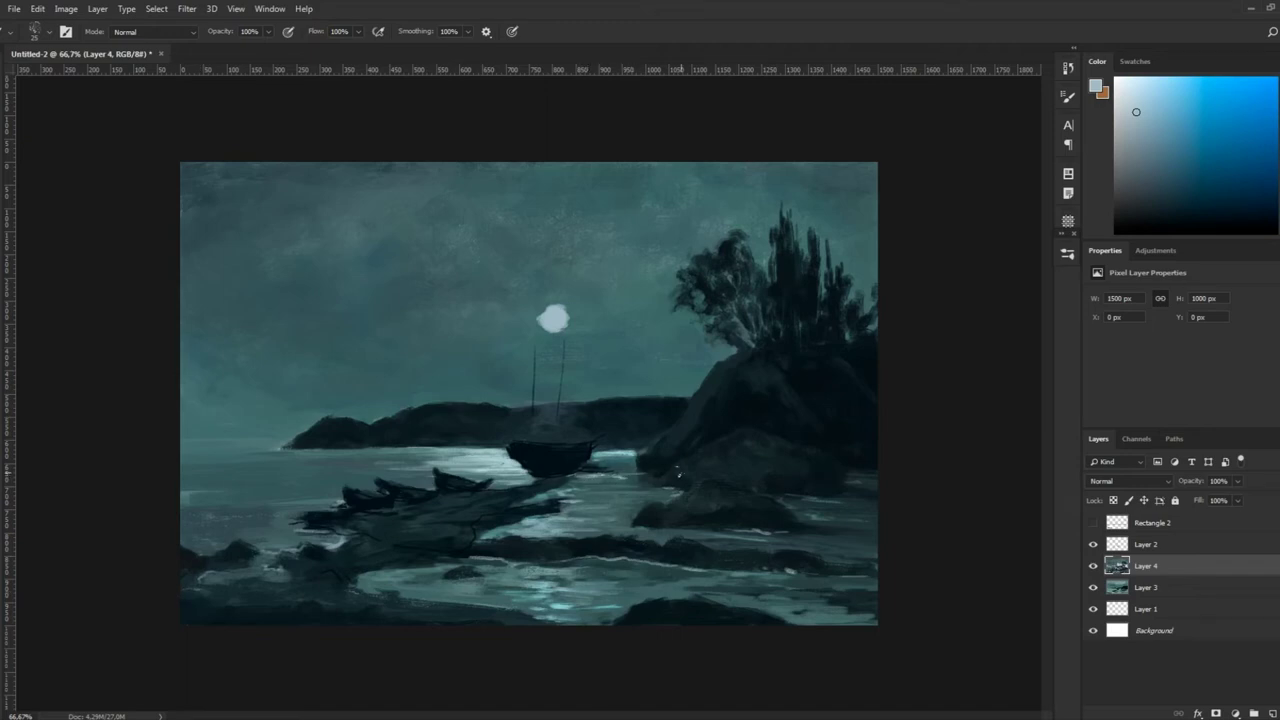
{"action": "left_click", "coordinate": [637, 462], "text": "alt"}
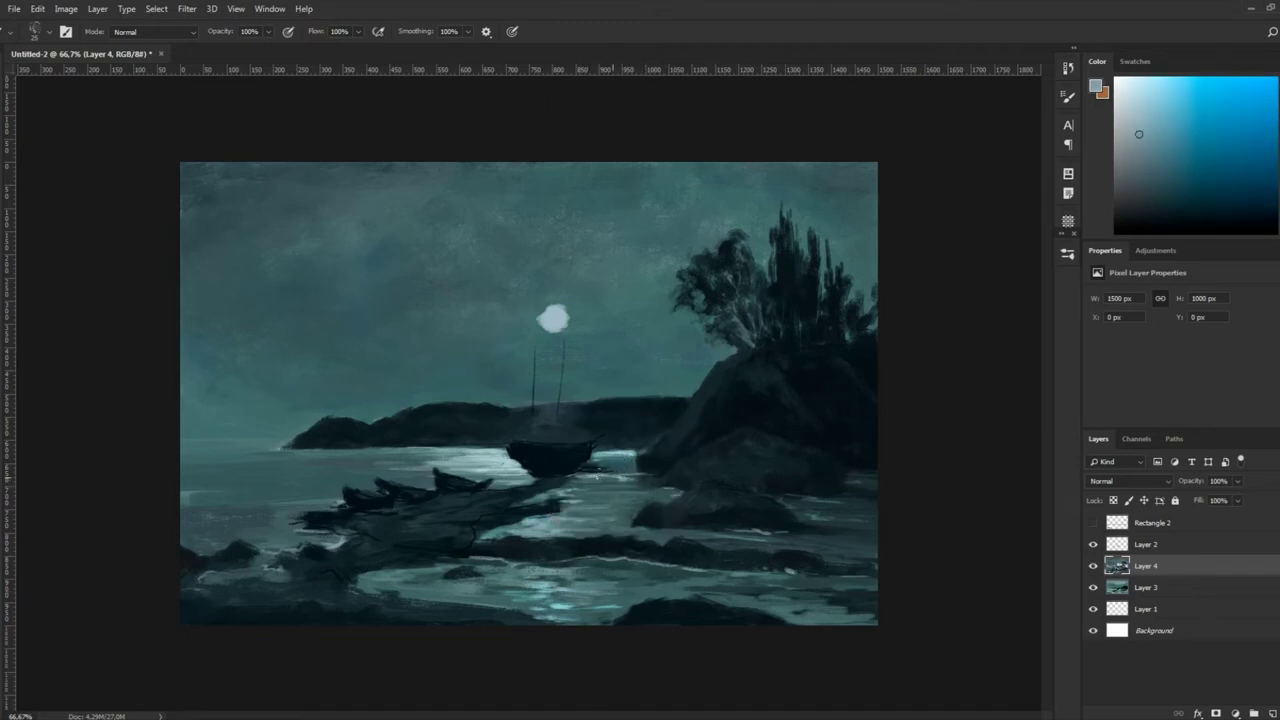
{"action": "left_click", "coordinate": [624, 470], "text": "alt"}
{"action": "left_click", "coordinate": [611, 472], "text": "alt"}
{"action": "left_click", "coordinate": [561, 485], "text": "alt"}
{"action": "left_click", "coordinate": [485, 456], "text": "alt"}
{"action": "left_click", "coordinate": [612, 607], "text": "alt"}
{"action": "left_click", "coordinate": [284, 518], "text": "alt"}
{"action": "left_click", "coordinate": [1066, 255]}
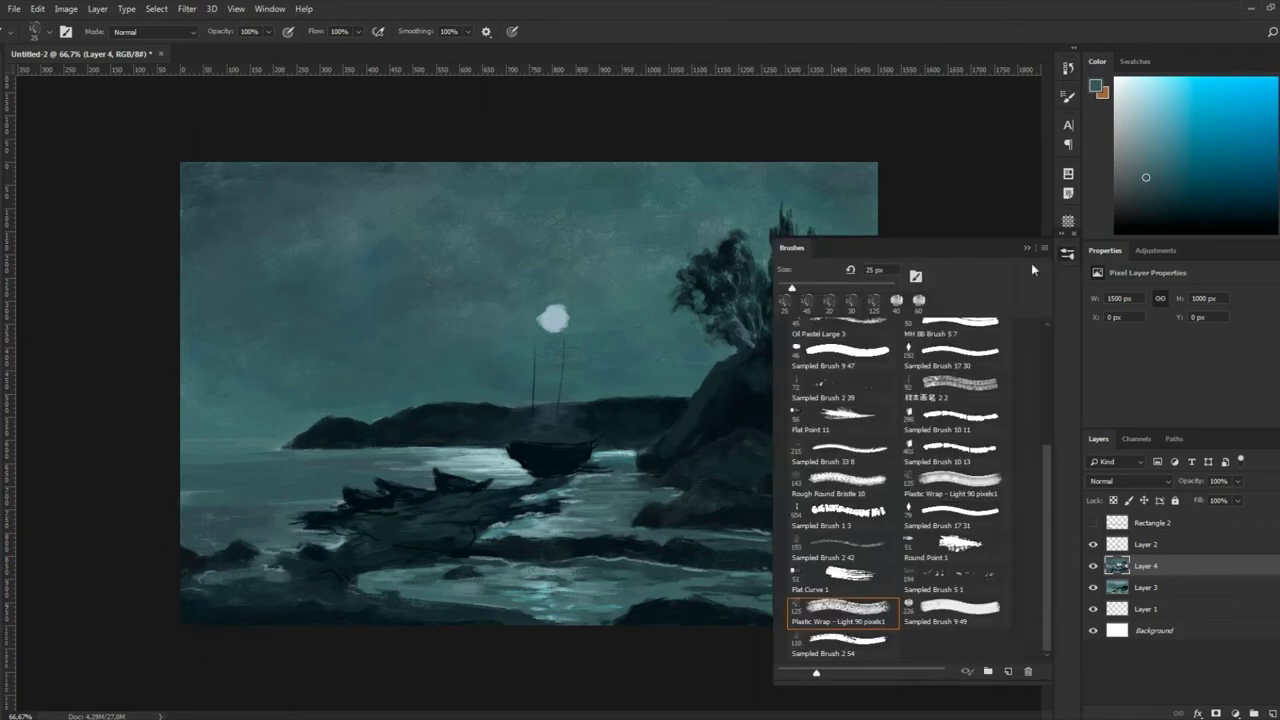
Switch to a different painting brush and darken the foreground colour
{"action": "left_click", "coordinate": [986, 622]}
{"action": "left_click", "coordinate": [652, 431], "text": "alt"}
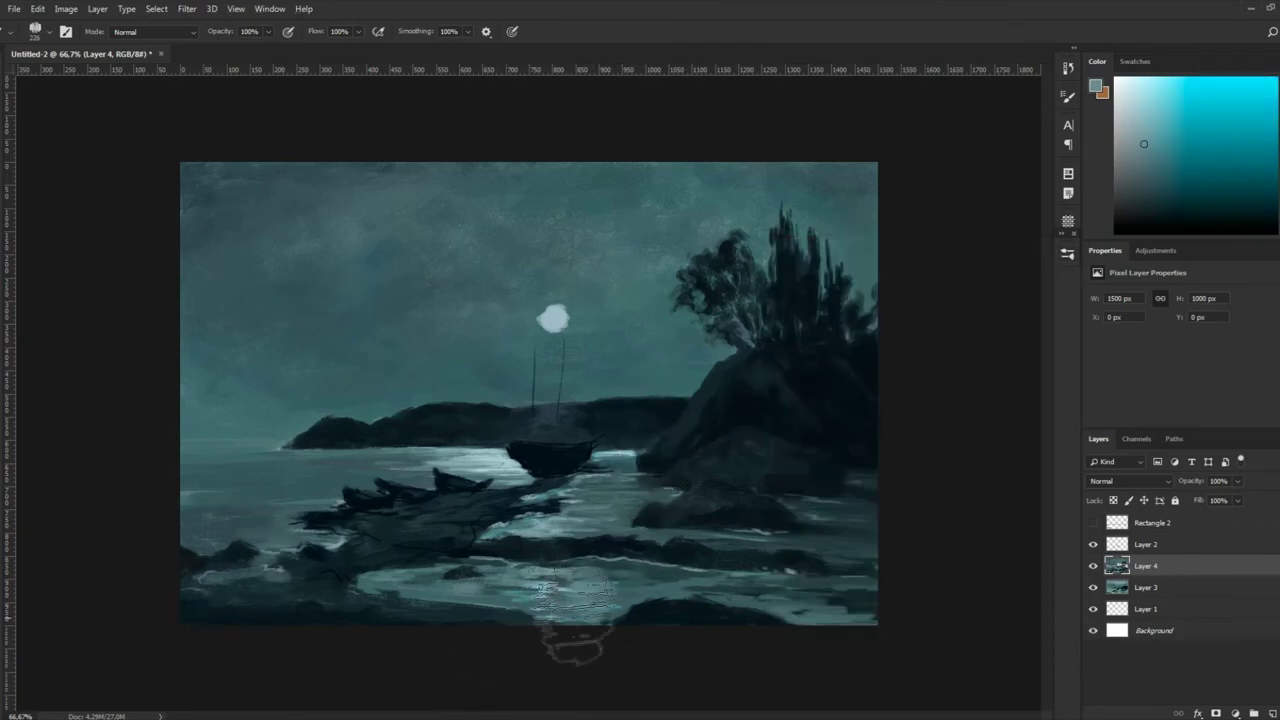
{"action": "left_click", "coordinate": [607, 578], "text": "alt"}
{"action": "left_click", "coordinate": [515, 578], "text": "alt"}
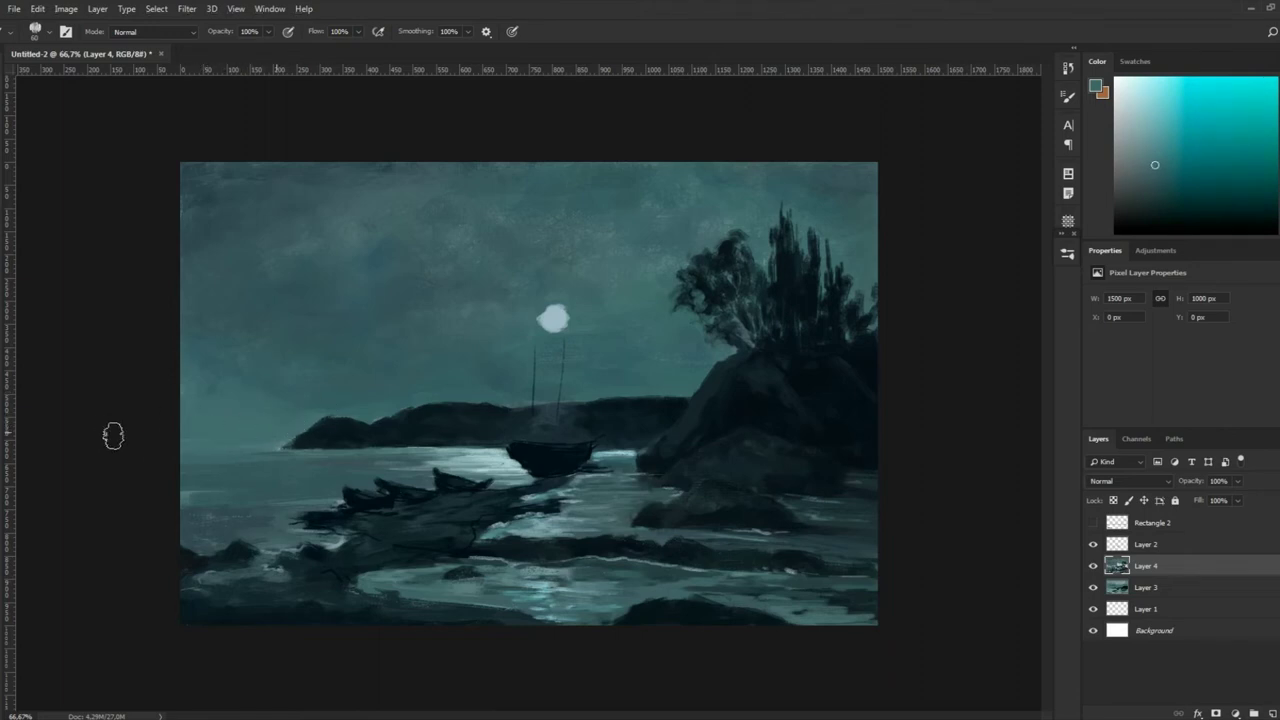
Sample rock and lighter water colours near the boats and lower brush opacity to 43%
{"action": "left_click", "coordinate": [286, 528], "text": "alt"}
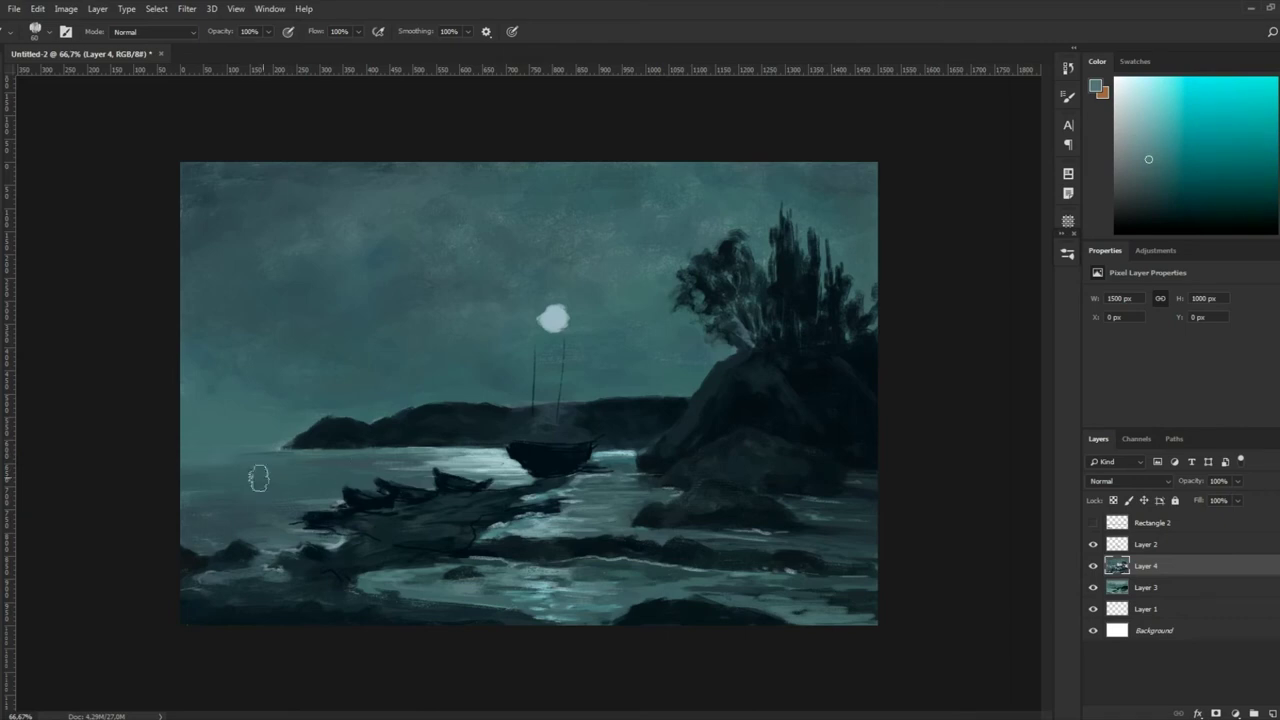
{"action": "left_click", "coordinate": [408, 462], "text": "alt"}
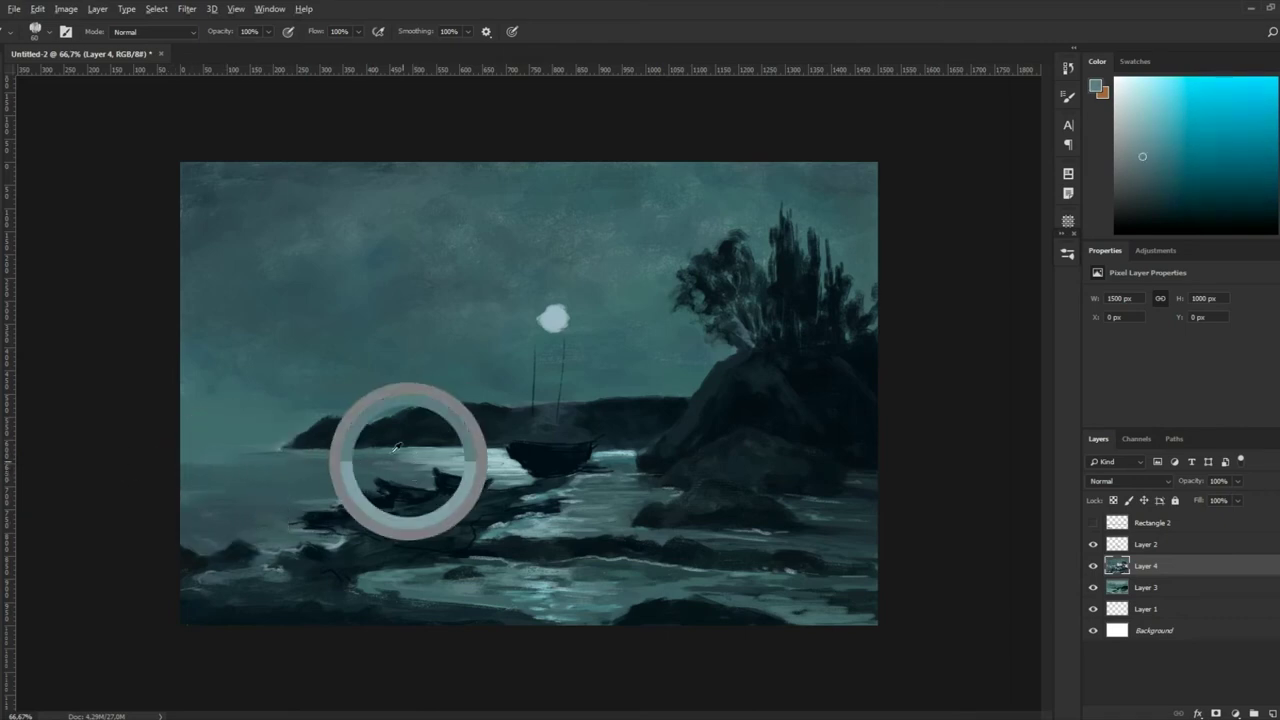
{"action": "left_click", "coordinate": [386, 458], "text": "alt"}
{"action": "left_click", "coordinate": [445, 460], "text": "alt"}
{"action": "left_click", "coordinate": [404, 460], "text": "alt"}
{"action": "left_click", "coordinate": [348, 466], "text": "alt"}
{"action": "left_click", "coordinate": [397, 458], "text": "alt"}
{"action": "left_click_drag", "start_coordinate": [268, 31], "coordinate": [242, 48]}
Sample dark tones from the lower corners and paint a darker stroke along the bottom shore
{"action": "left_click", "coordinate": [200, 506], "text": "alt"}
{"action": "left_click", "coordinate": [188, 567], "text": "alt"}
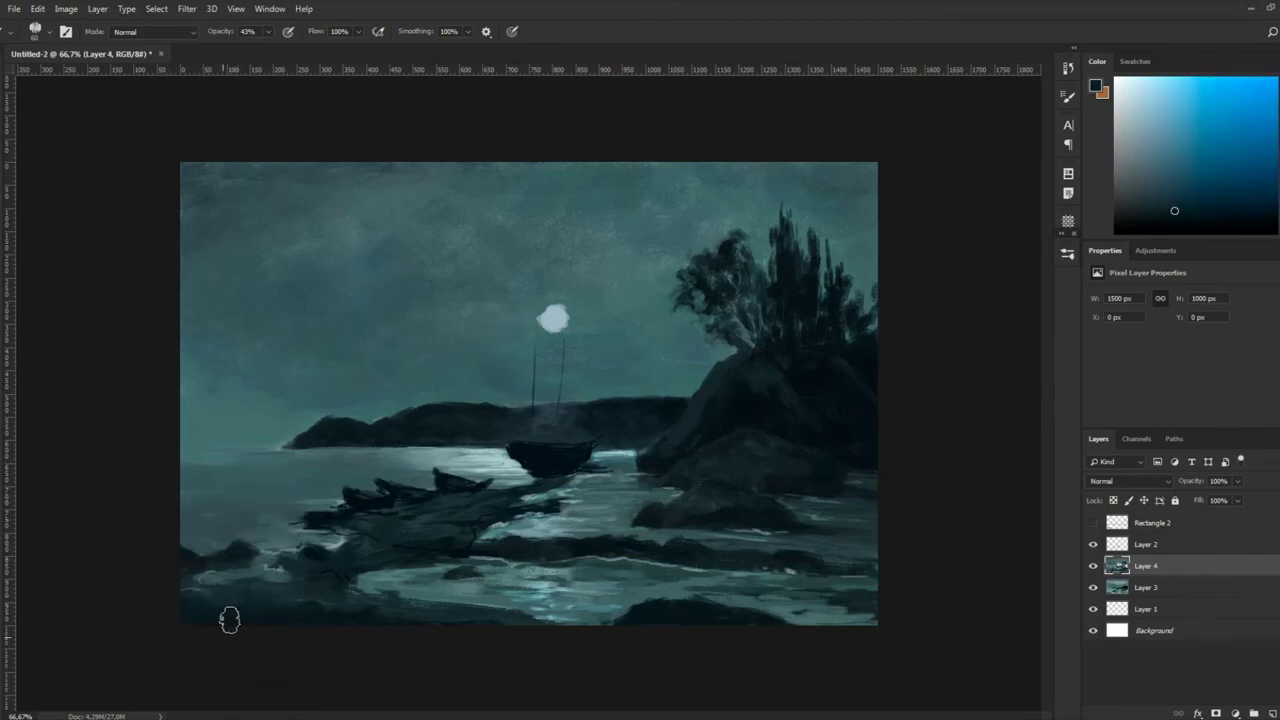
{"action": "left_click", "coordinate": [852, 610], "text": "alt"}
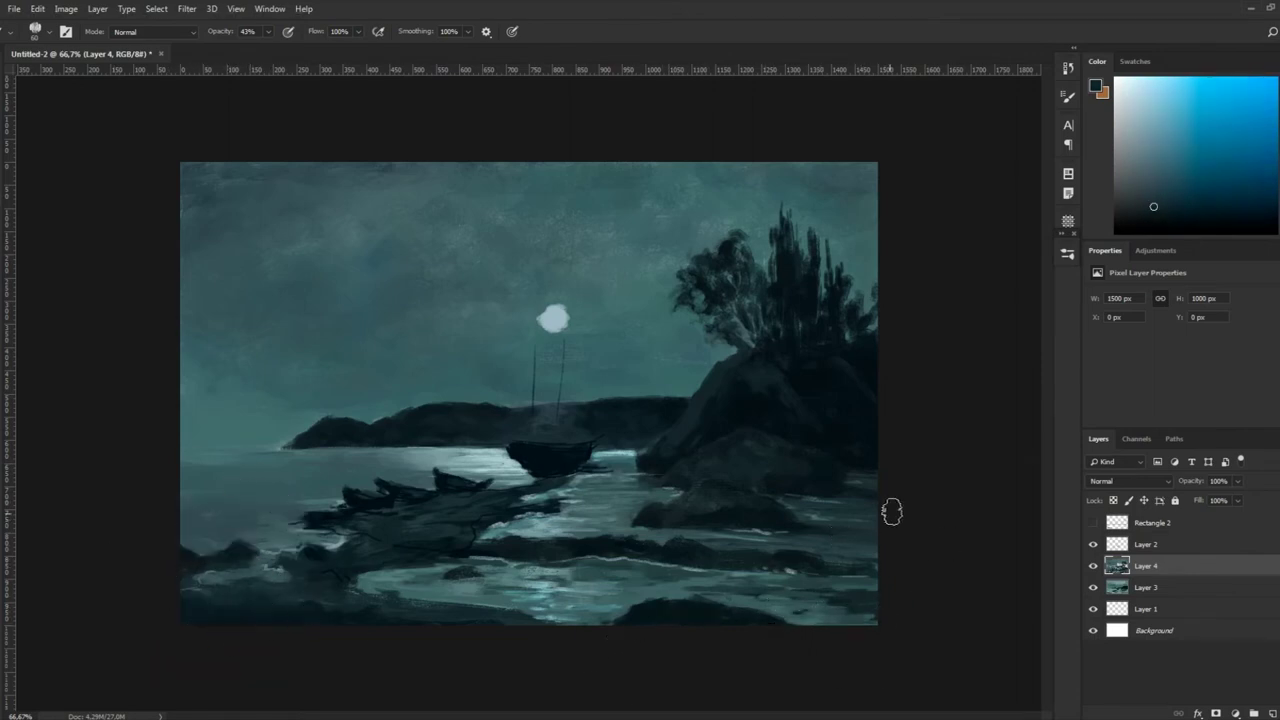
{"action": "left_click", "coordinate": [873, 452], "text": "alt"}
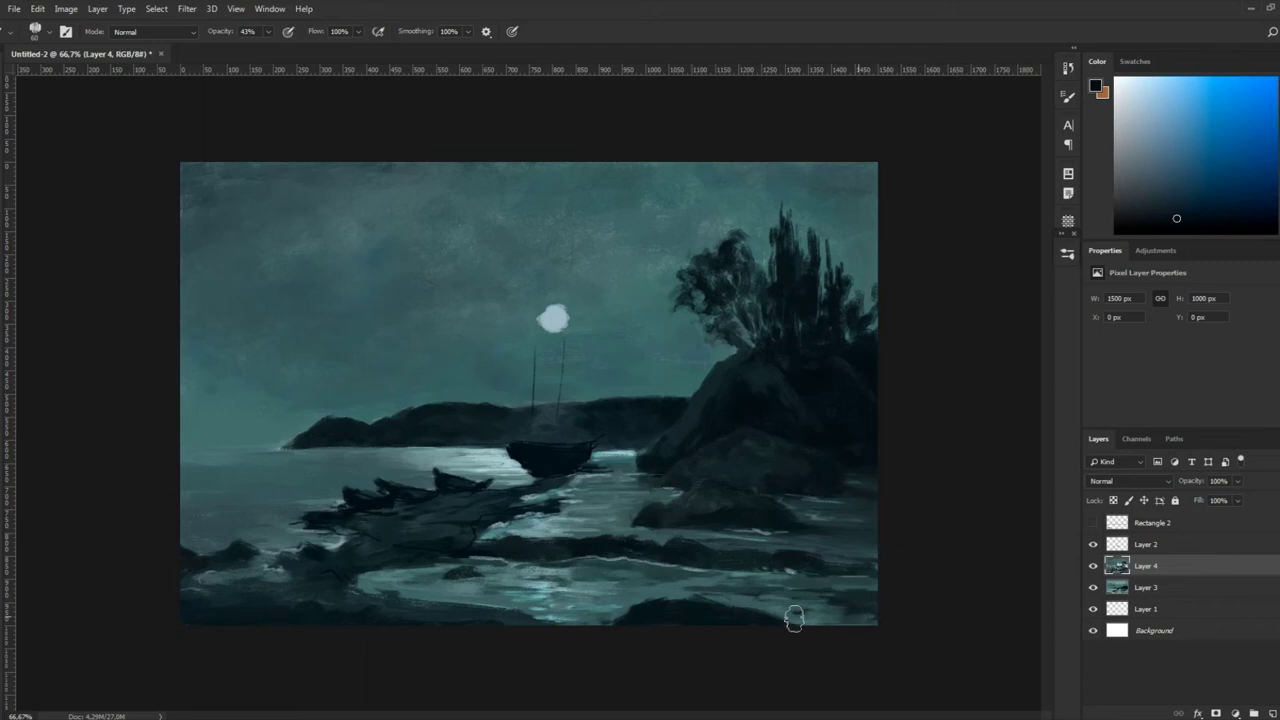
{"action": "left_click_drag", "start_coordinate": [371, 586], "coordinate": [454, 601]}
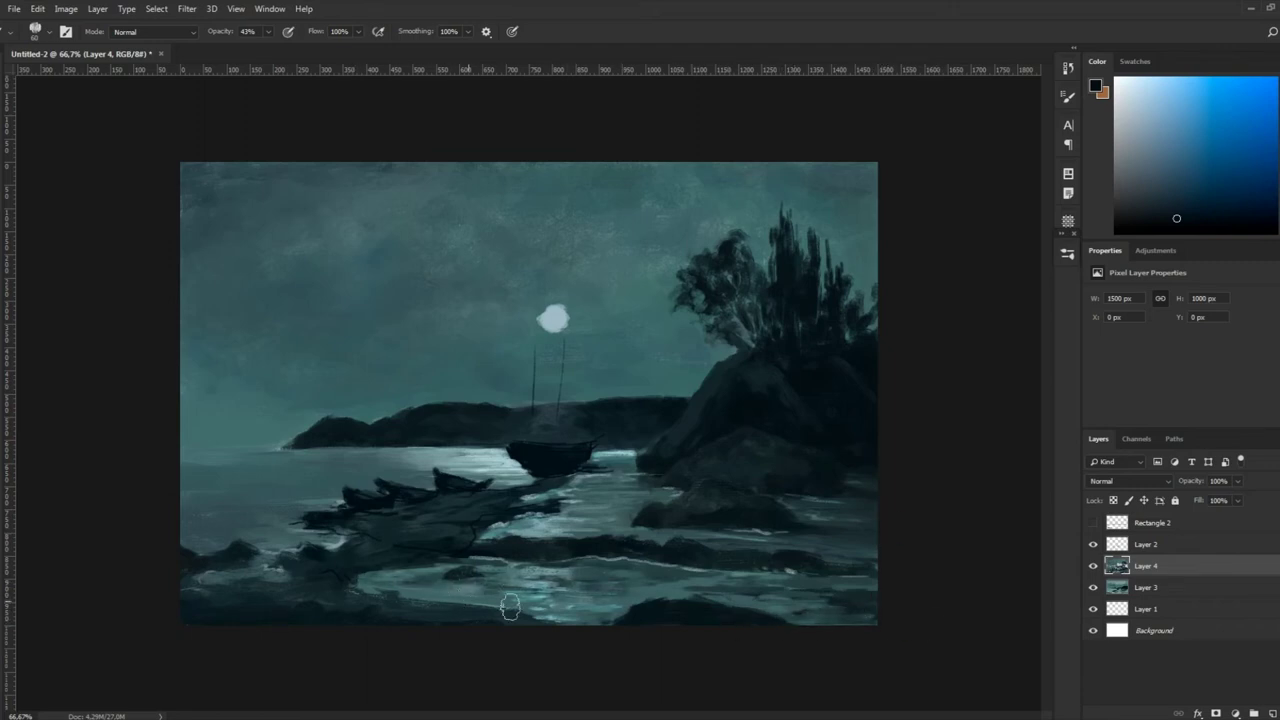
Sample teals from the boats and water, then paint a faint light horizontal streak
{"action": "left_click", "coordinate": [426, 464], "text": "alt"}
{"action": "left_click", "coordinate": [369, 464], "text": "alt"}
{"action": "left_click", "coordinate": [418, 479], "text": "alt"}
{"action": "left_click", "coordinate": [400, 460], "text": "alt"}
{"action": "left_click", "coordinate": [608, 454], "text": "alt"}
{"action": "left_click", "coordinate": [596, 484], "text": "alt"}
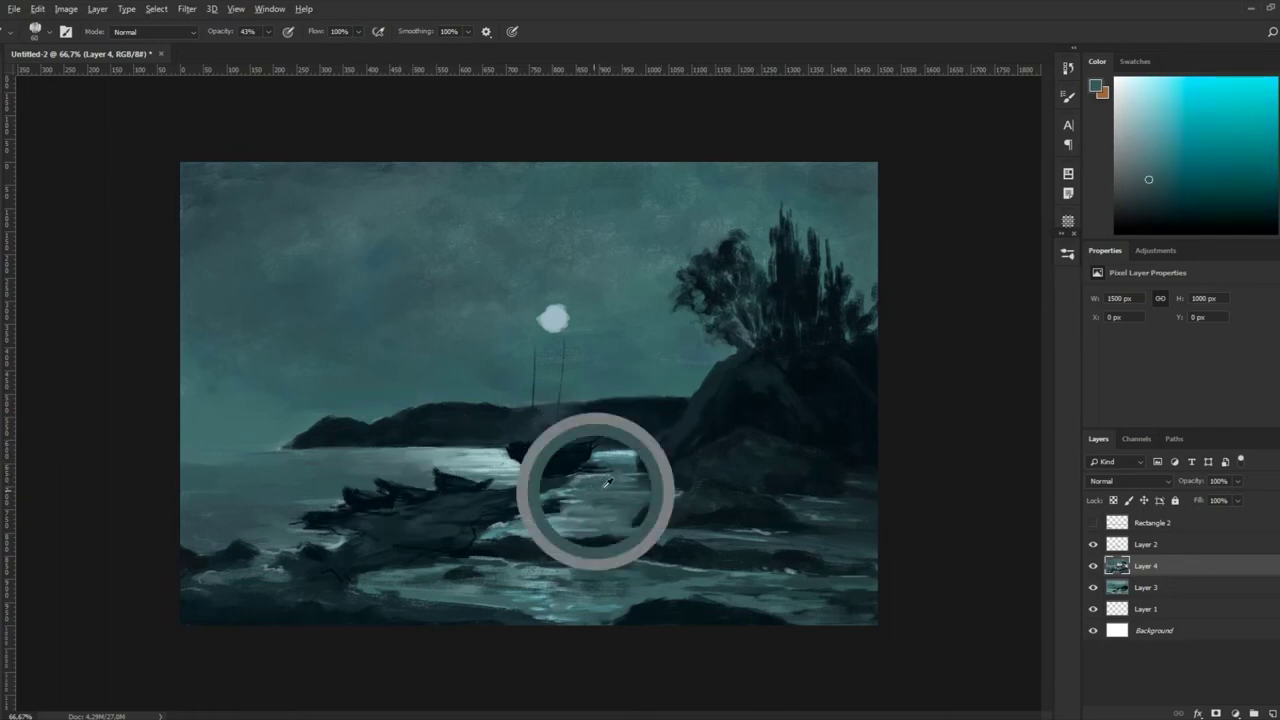
{"action": "left_click", "coordinate": [580, 512], "text": "alt"}
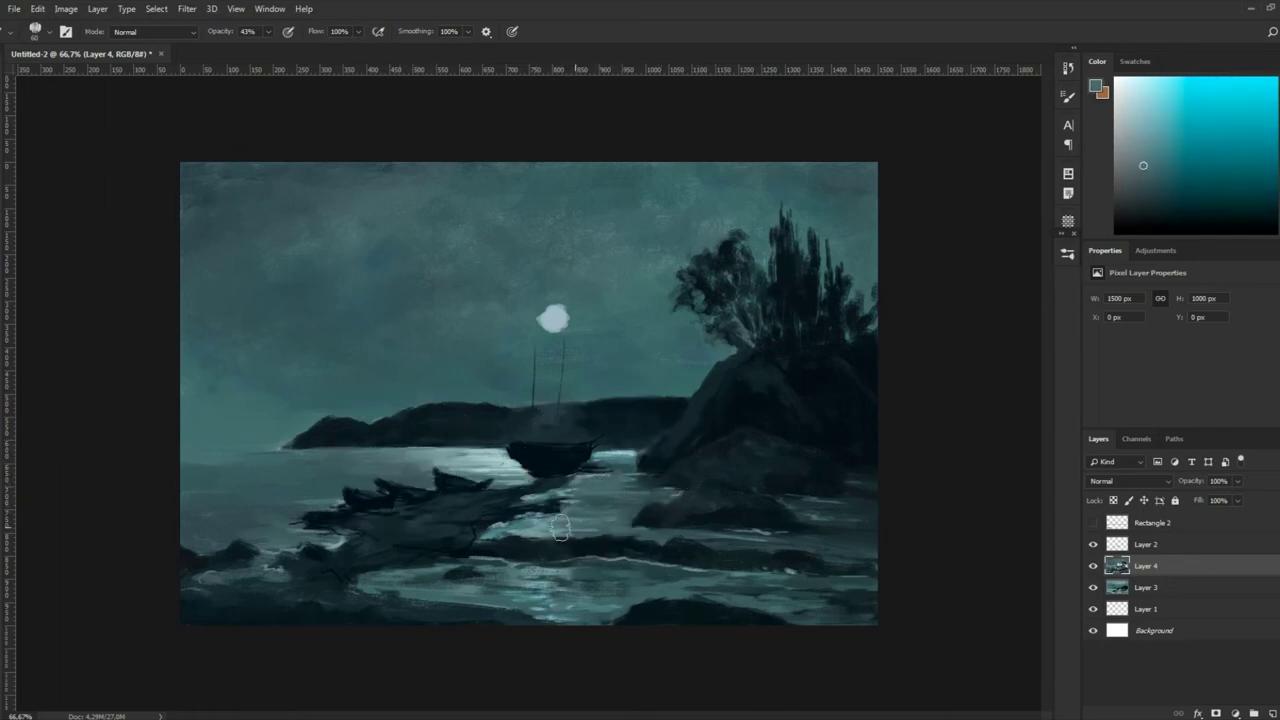
{"action": "left_click", "coordinate": [310, 488], "text": "alt"}
{"action": "left_click_drag", "start_coordinate": [243, 488], "coordinate": [334, 489]}
{"action": "left_click", "coordinate": [338, 491], "text": "alt"}
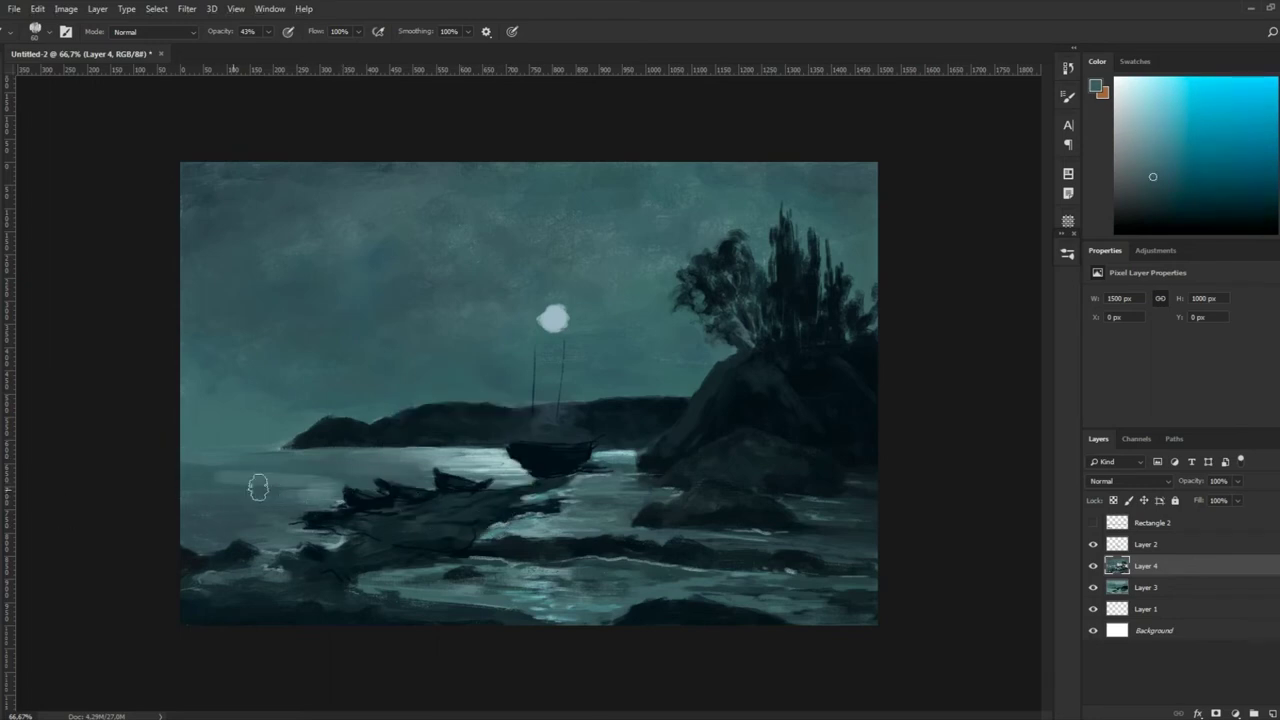
Pick a light teal and spread a soft bright glow around the moon
{"action": "left_click", "coordinate": [214, 253], "text": "alt"}
{"action": "left_click", "coordinate": [553, 318], "text": "alt"}
{"action": "mouse_move", "coordinate": [550, 316]}
{"action": "left_mouse_down"}
{"action": "mouse_move", "coordinate": [519, 318]}
{"action": "mouse_move", "coordinate": [578, 298]}
{"action": "left_mouse_up"}
{"action": "left_click", "coordinate": [580, 327], "text": "alt"}
Sample brighter cyan from the moon and paint a larger, brighter glow around it
{"action": "left_click", "coordinate": [532, 325], "text": "alt"}
{"action": "left_click", "coordinate": [545, 327], "text": "alt"}
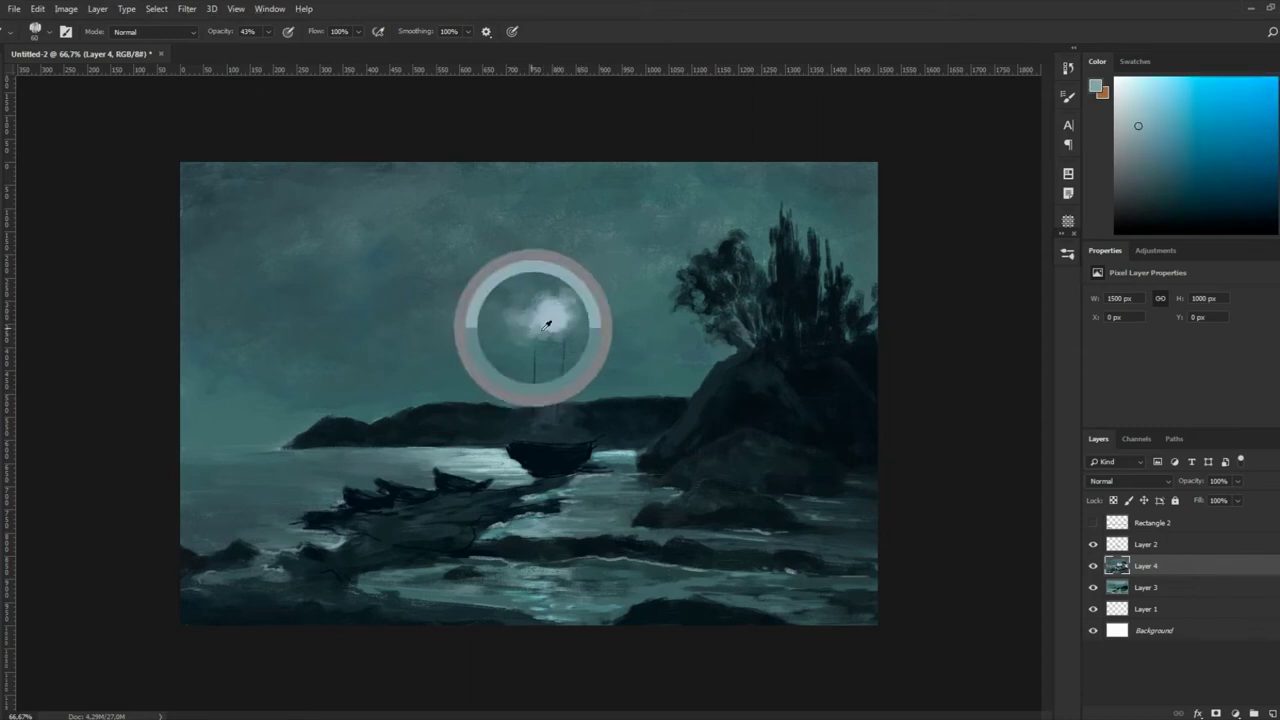
{"action": "left_click", "coordinate": [560, 300], "text": "alt"}
{"action": "left_click_drag", "start_coordinate": [540, 312], "coordinate": [566, 318]}
{"action": "left_click", "coordinate": [551, 328], "text": "alt"}
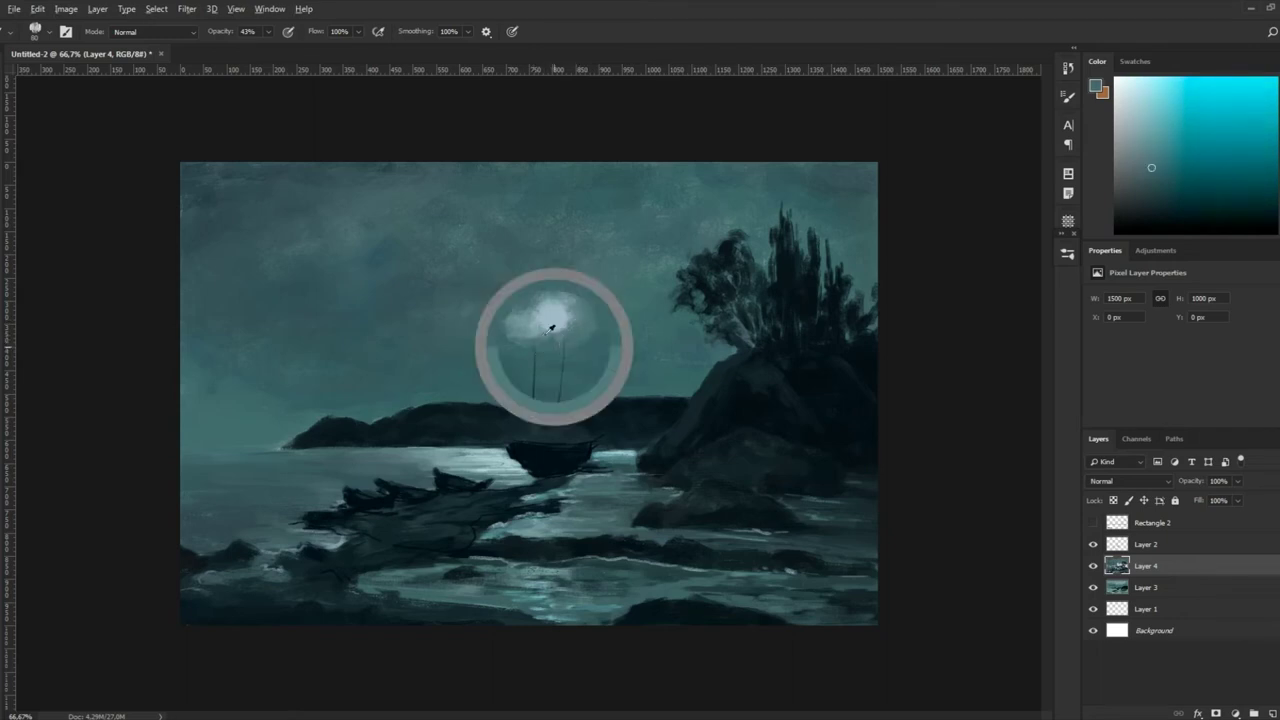
Sample lighter and darker sky tones beside and around the moon
{"action": "left_click", "coordinate": [522, 322], "text": "alt"}
{"action": "left_click", "coordinate": [538, 322], "text": "alt"}
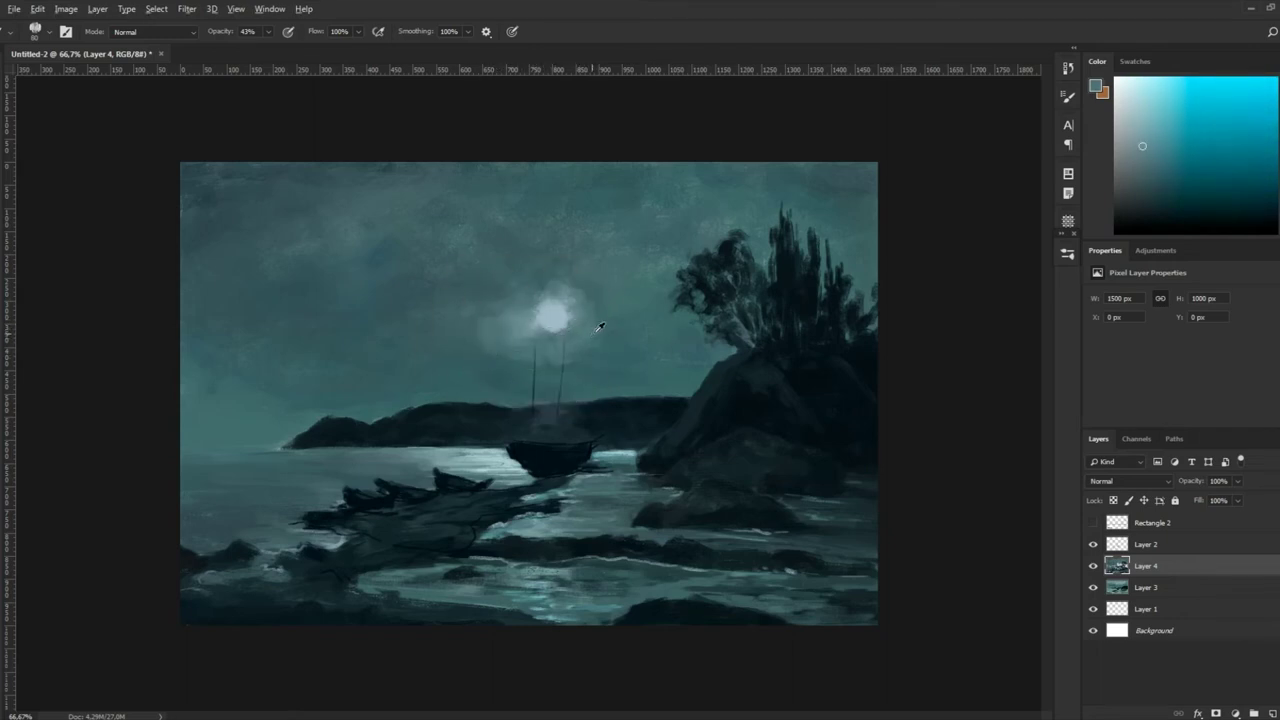
{"action": "left_click", "coordinate": [518, 336], "text": "alt"}
{"action": "left_click", "coordinate": [493, 318], "text": "alt"}
{"action": "left_click", "coordinate": [550, 296], "text": "alt"}
{"action": "left_click", "coordinate": [596, 320], "text": "alt"}
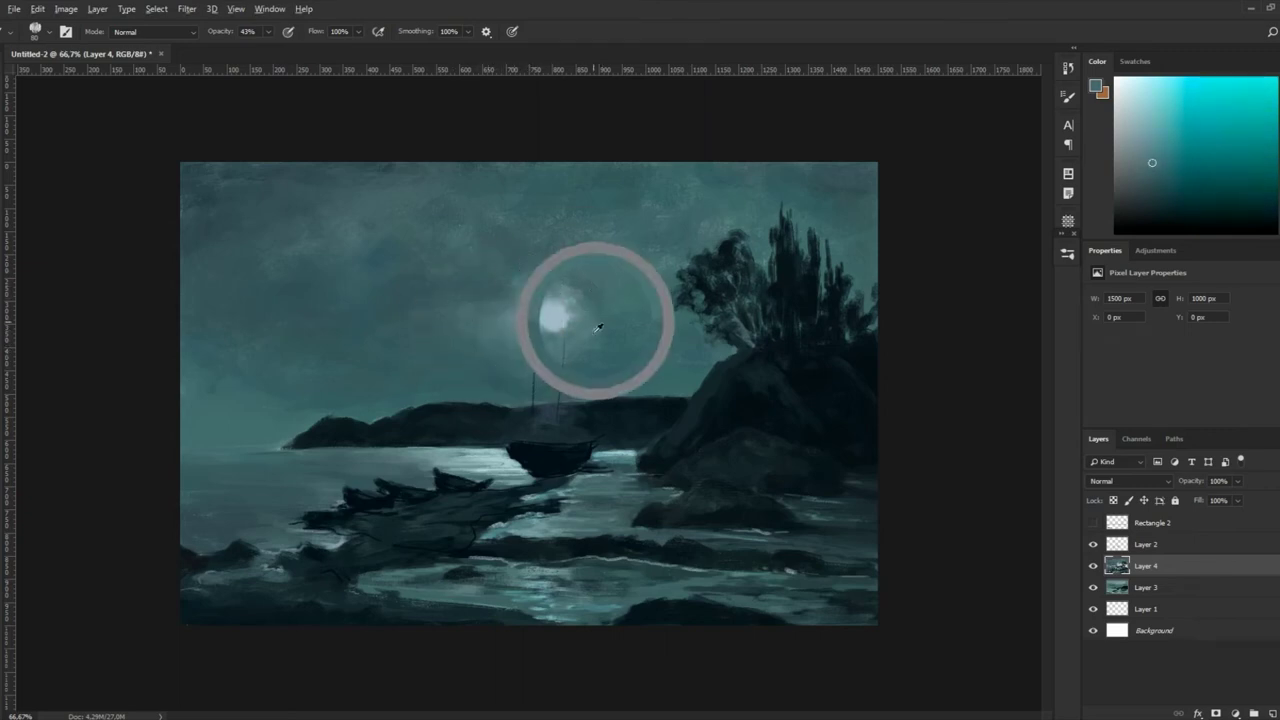
{"action": "left_click", "coordinate": [647, 355], "text": "alt"}
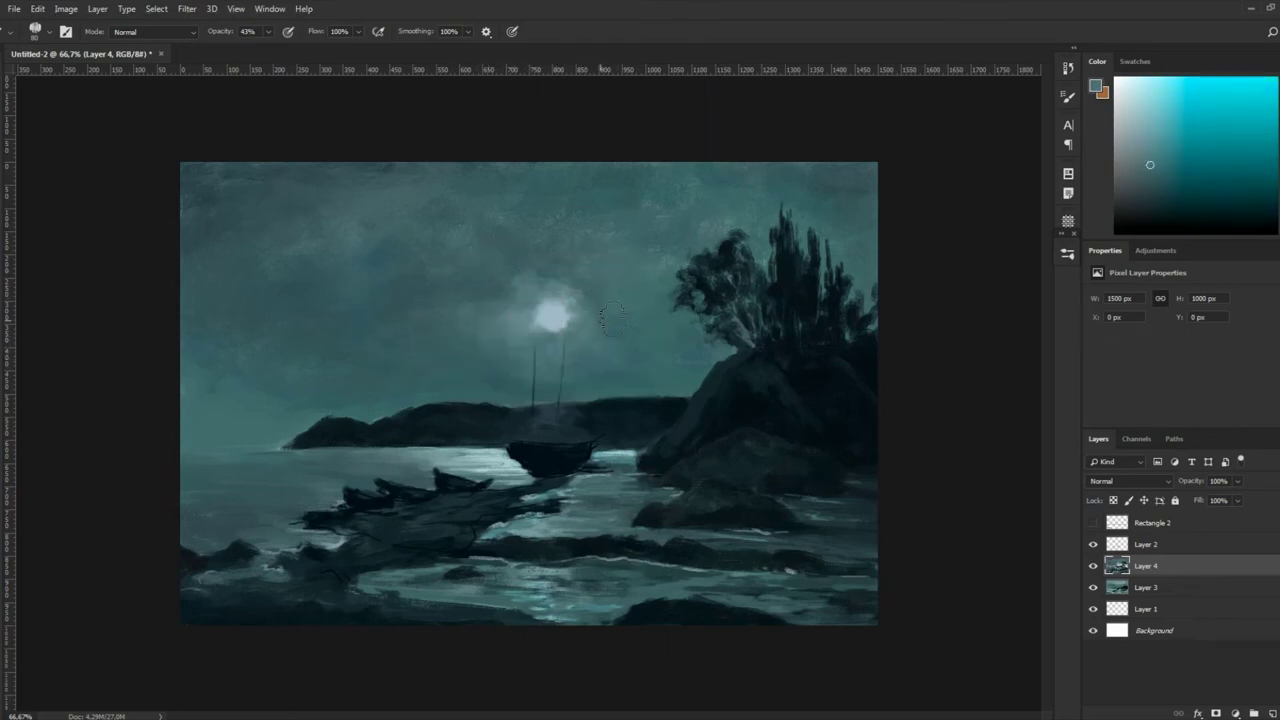
{"action": "left_click", "coordinate": [570, 292], "text": "alt"}
{"action": "left_click", "coordinate": [512, 322], "text": "alt"}
Sample tones near the masts and sky, then paint a larger soft halo around the moon
{"action": "left_click", "coordinate": [522, 358], "text": "alt"}
{"action": "left_click", "coordinate": [534, 418], "text": "alt"}
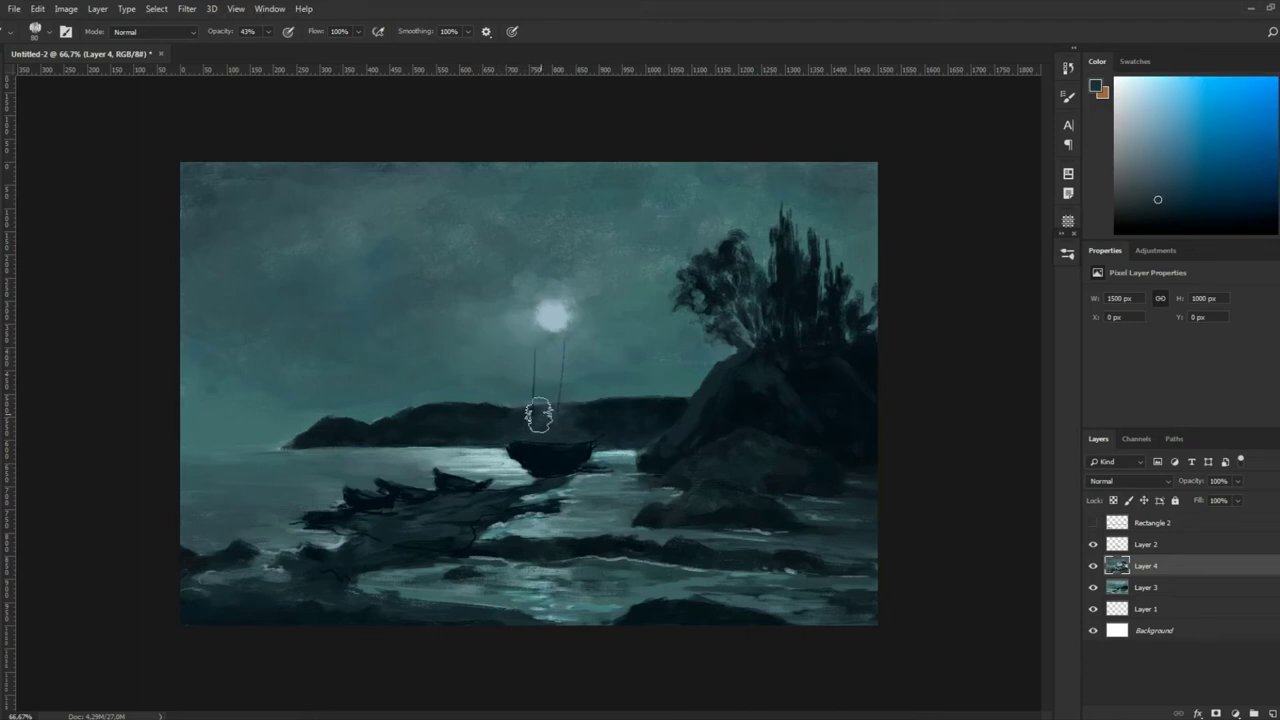
{"action": "left_click", "coordinate": [522, 362], "text": "alt"}
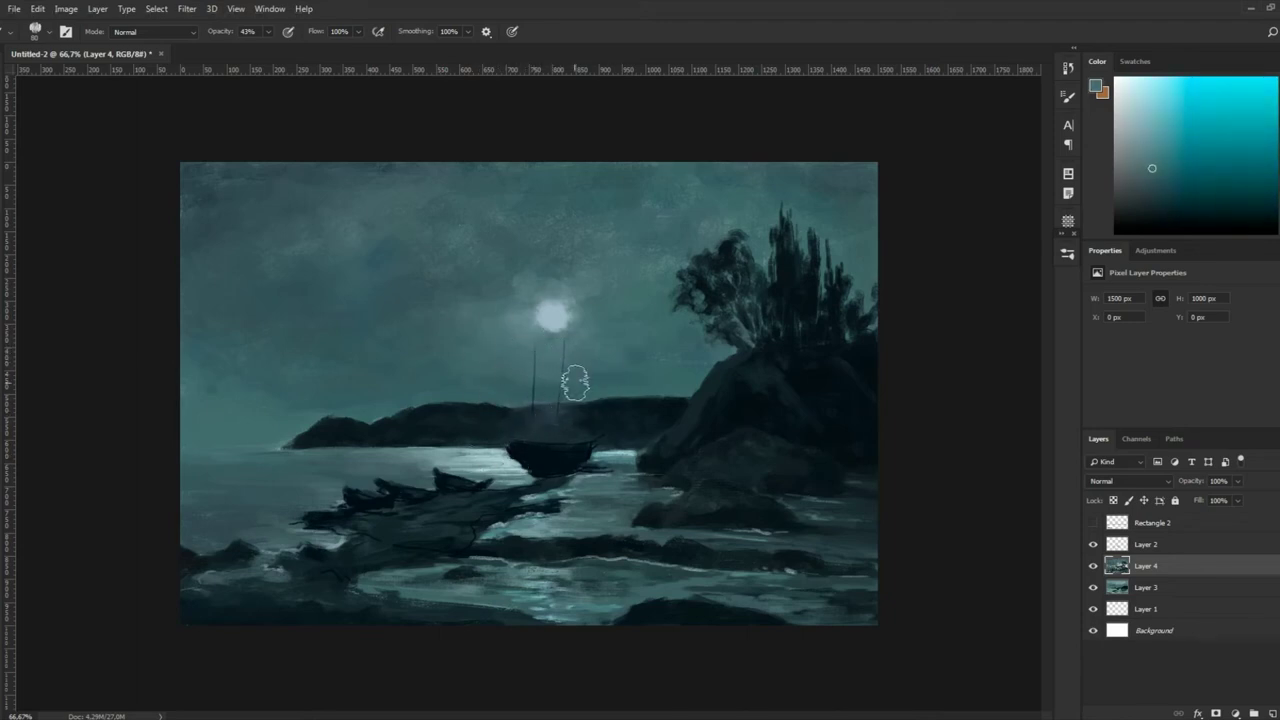
{"action": "left_click", "coordinate": [518, 289], "text": "alt"}
{"action": "left_click", "coordinate": [617, 321], "text": "alt"}
{"action": "left_click", "coordinate": [584, 322], "text": "alt"}
{"action": "left_click_drag", "start_coordinate": [576, 316], "coordinate": [528, 330]}
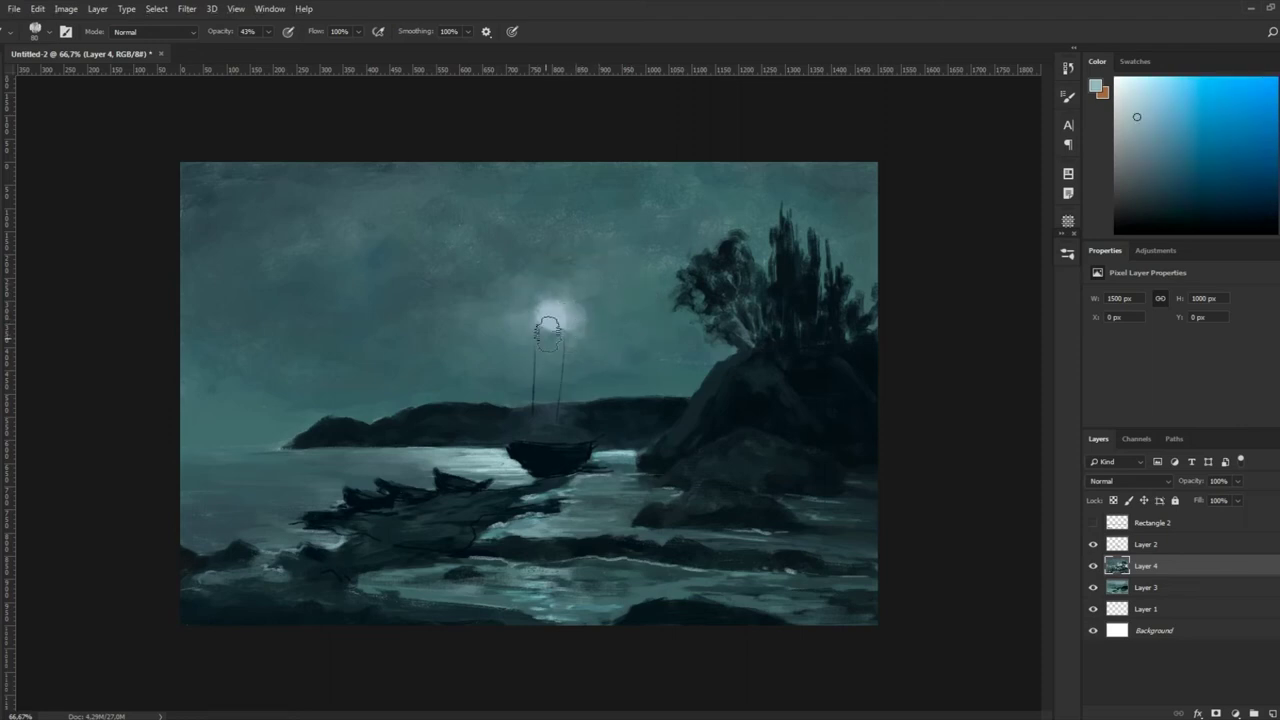
{"action": "left_click", "coordinate": [520, 314], "text": "alt"}
Pick lighter tones from the moon and dab small light highlights on the mast
{"action": "left_click", "coordinate": [532, 324], "text": "alt"}
{"action": "left_click", "coordinate": [543, 342], "text": "alt"}
{"action": "left_click_drag", "start_coordinate": [530, 308], "coordinate": [594, 324]}
{"action": "left_click", "coordinate": [548, 320], "text": "alt"}
{"action": "left_click", "coordinate": [548, 320], "text": "alt"}
{"action": "left_click", "coordinate": [550, 316], "text": "alt"}
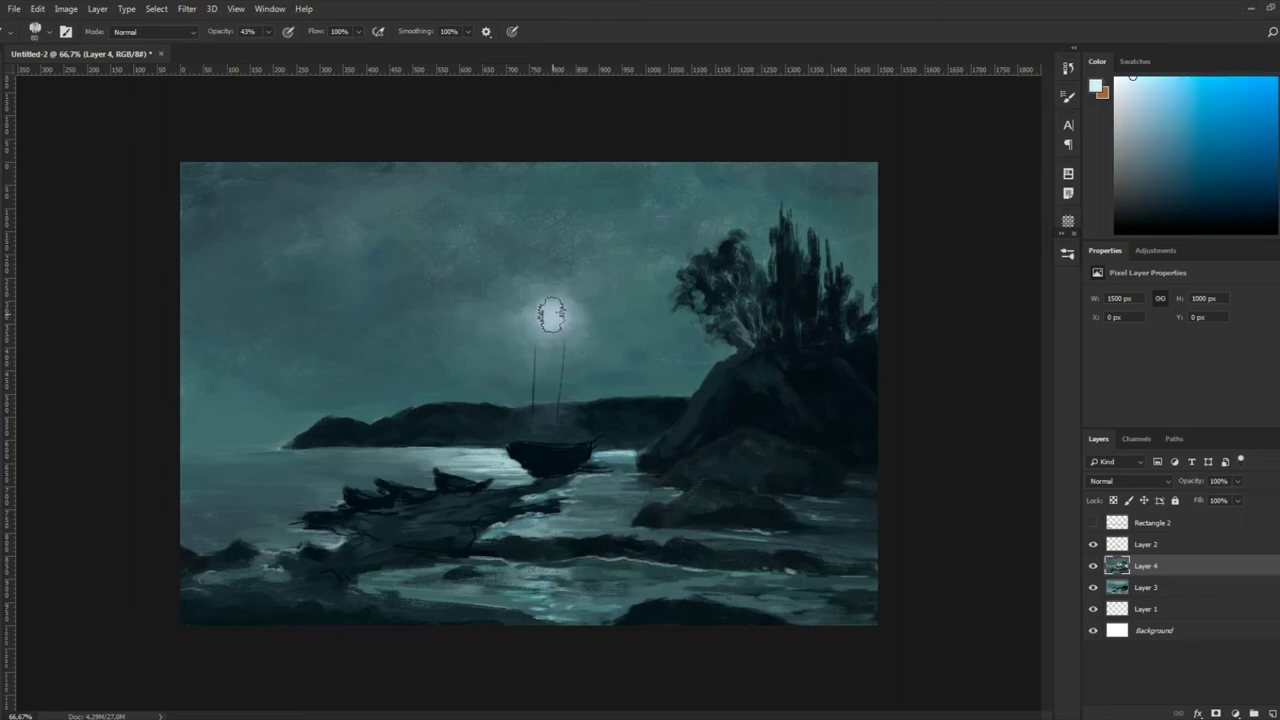
{"action": "left_click", "coordinate": [543, 375]}
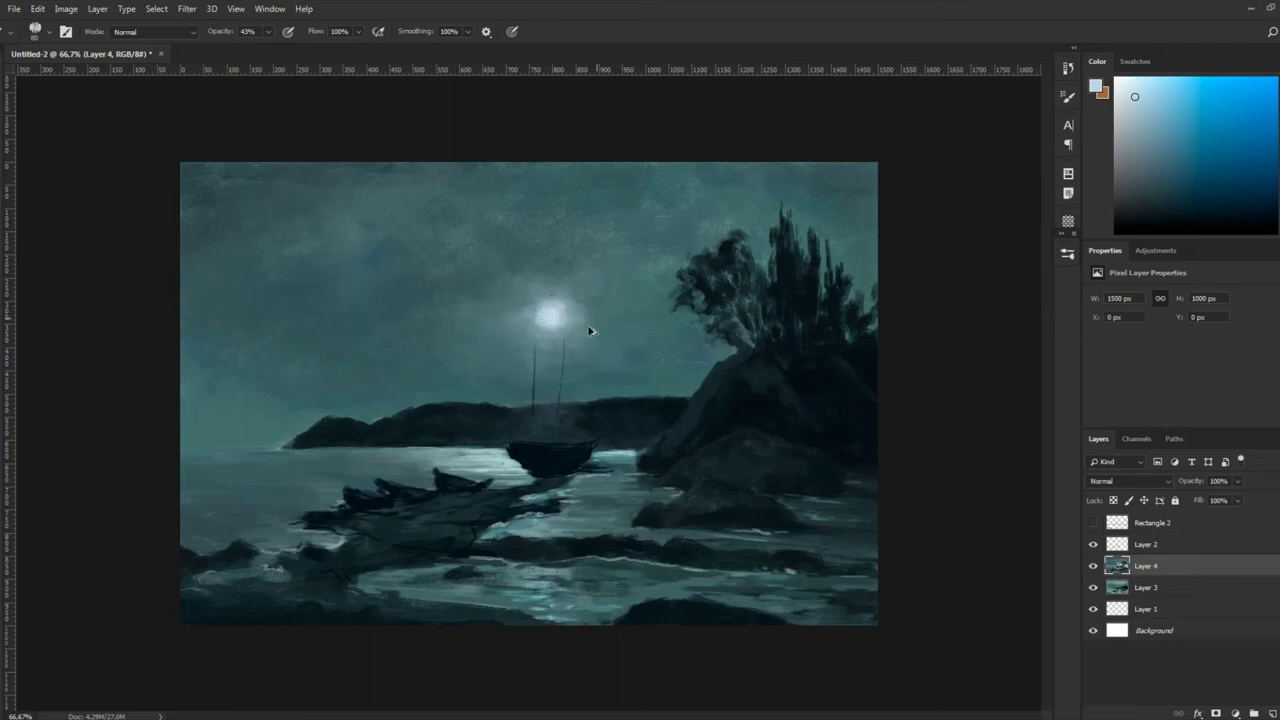
{"action": "left_click", "coordinate": [535, 305], "text": "alt"}
{"action": "left_click", "coordinate": [274, 173], "text": "alt"}
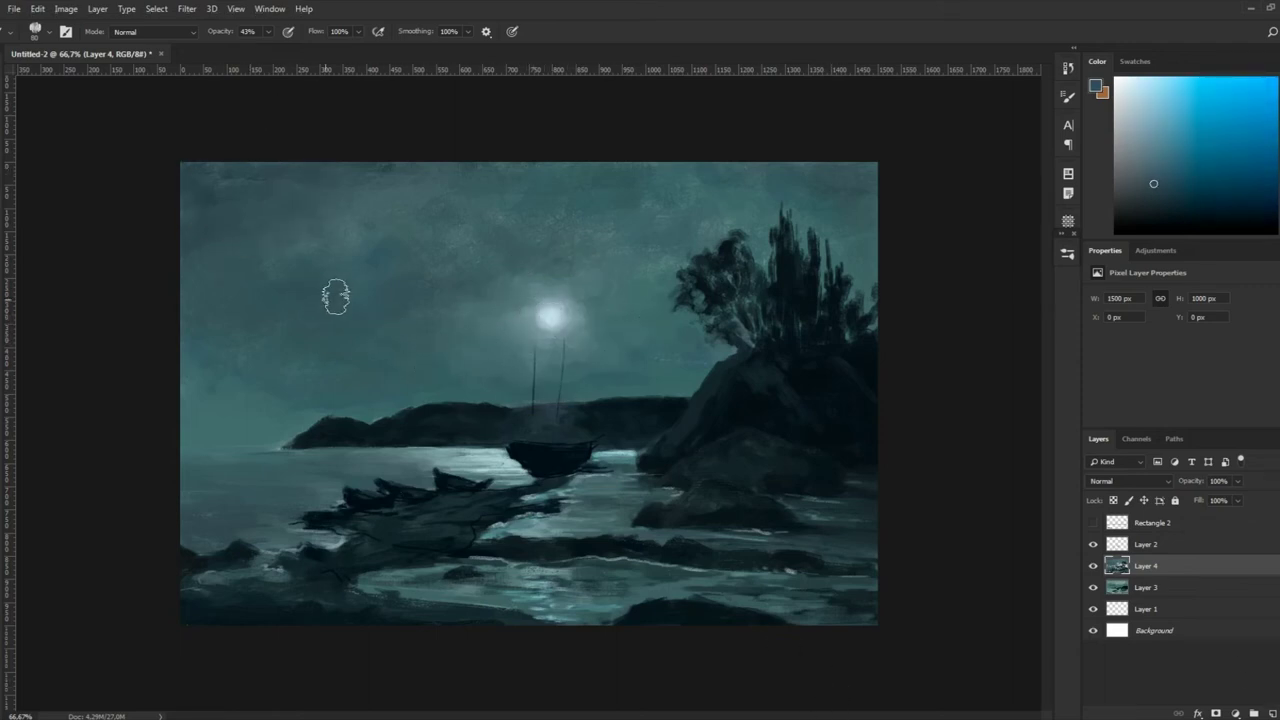
{"action": "left_click", "coordinate": [456, 342], "text": "alt"}
{"action": "left_click", "coordinate": [241, 173], "text": "alt"}
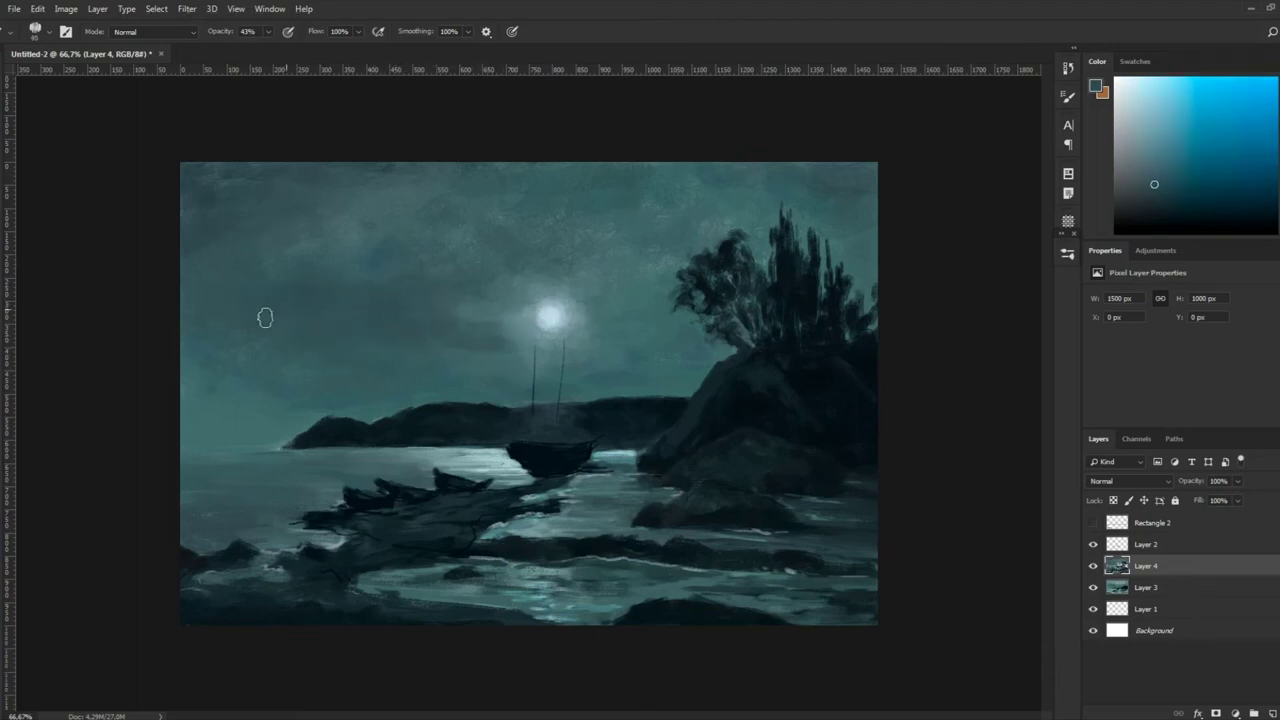
{"action": "left_click", "coordinate": [450, 326], "text": "alt"}
{"action": "left_click", "coordinate": [270, 318], "text": "alt"}
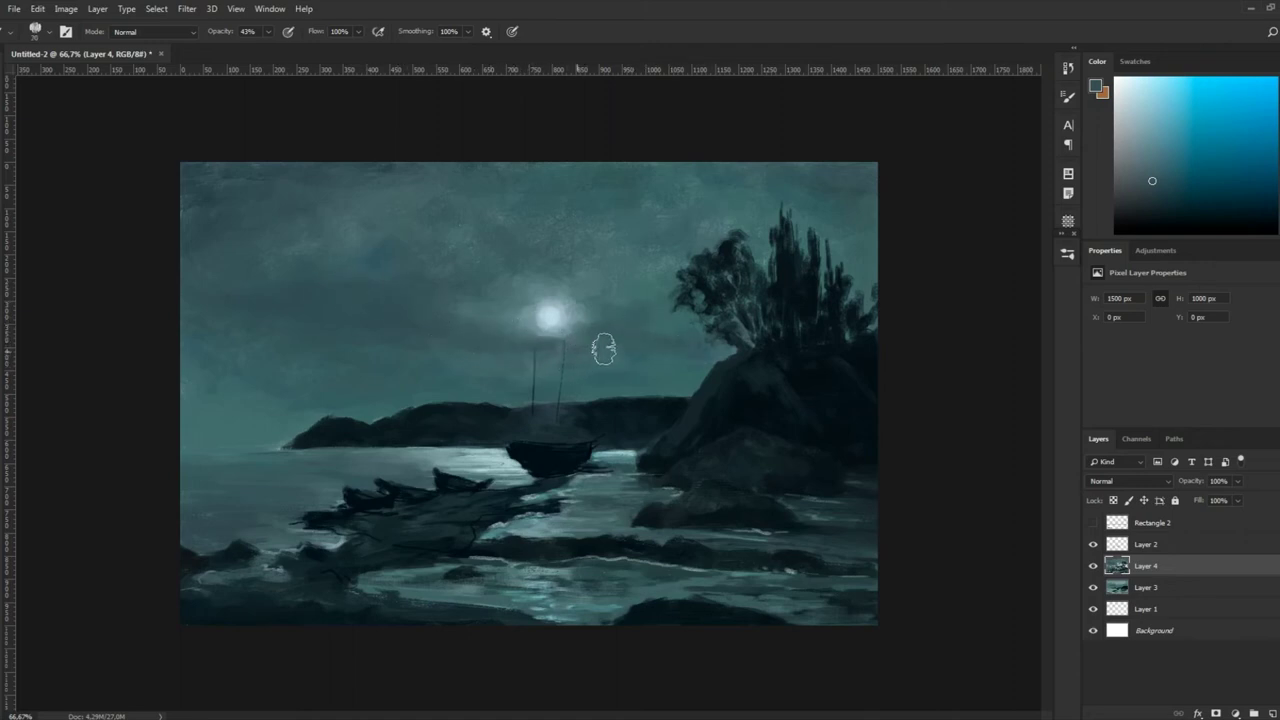
{"action": "left_click", "coordinate": [535, 336], "text": "alt"}
{"action": "left_click", "coordinate": [217, 394], "text": "alt"}
{"action": "left_click", "coordinate": [669, 358], "text": "alt"}
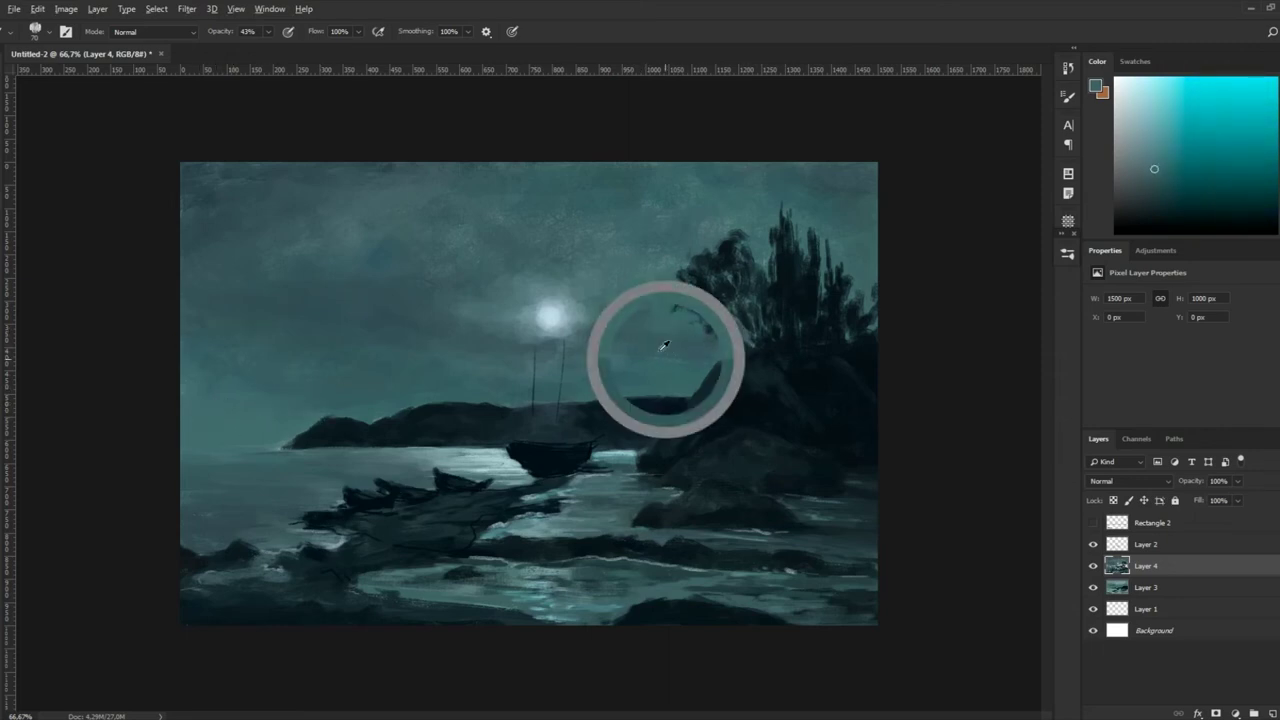
{"action": "left_click", "coordinate": [291, 395], "text": "alt"}
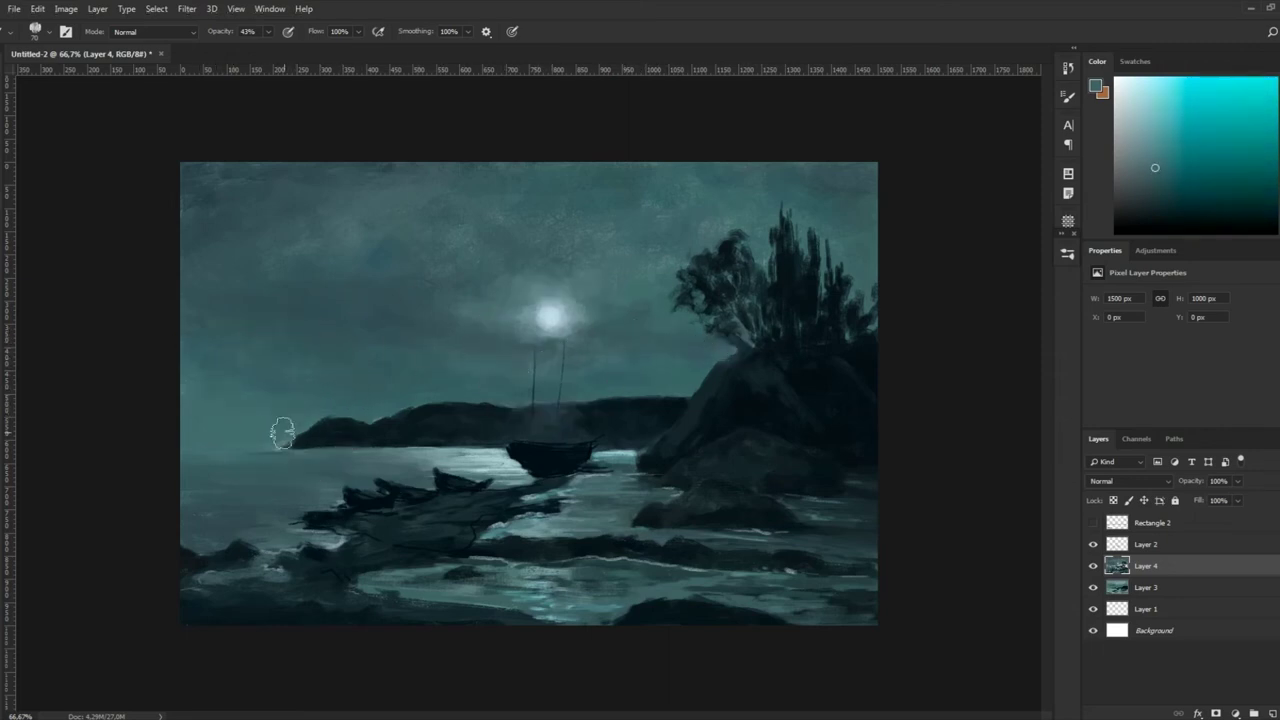
{"action": "left_click", "coordinate": [501, 344], "text": "alt"}
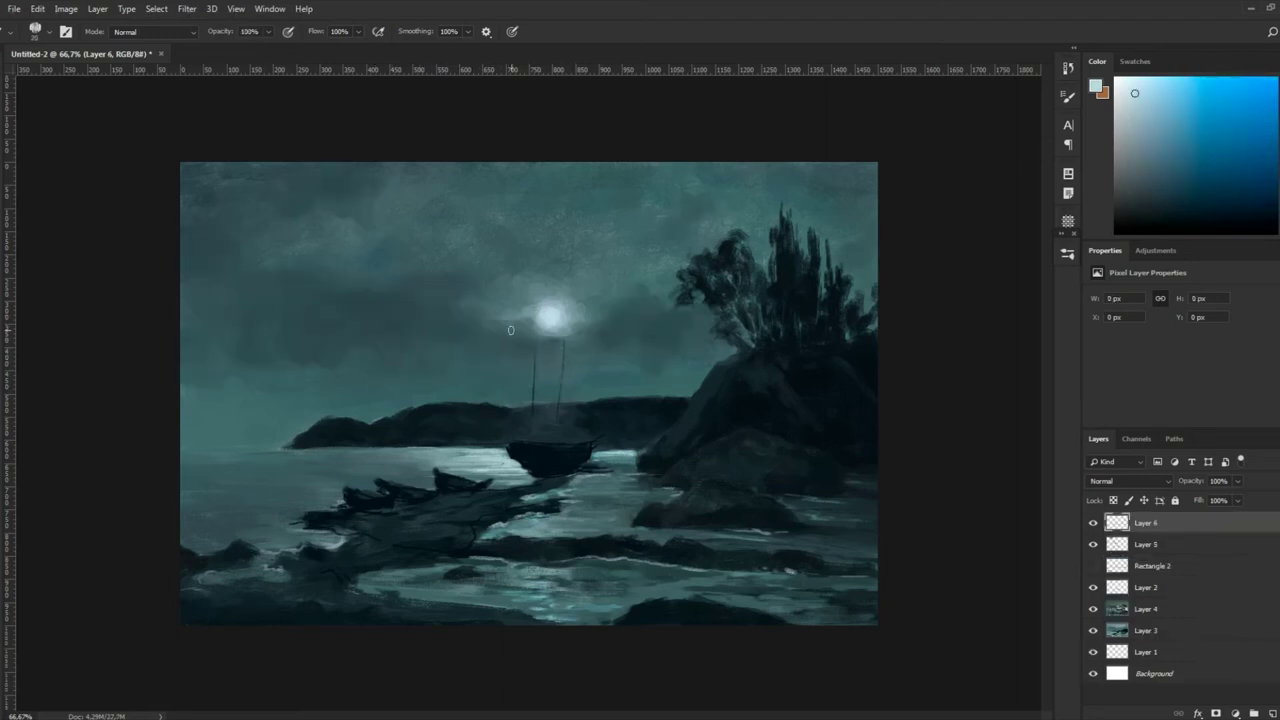
Choose pale cream at 50% opacity and extend the pale streak below the moon leftward
{"action": "left_click", "coordinate": [1137, 94]}
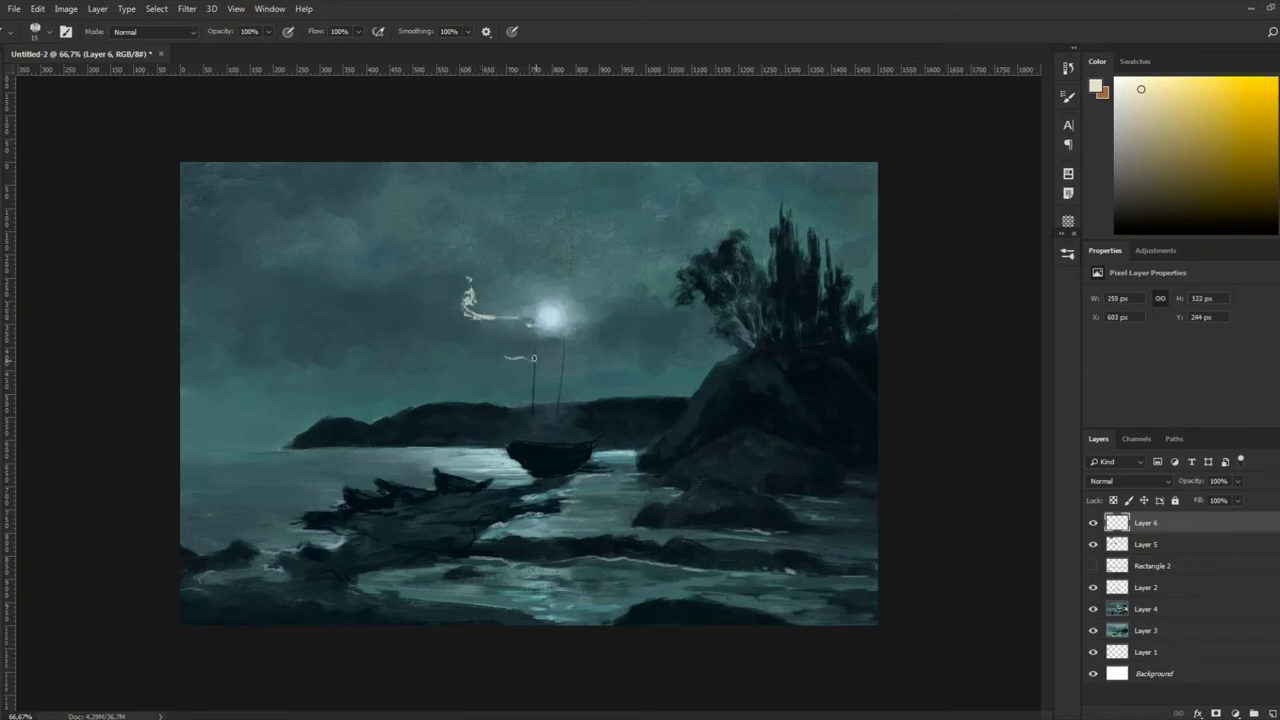
{"action": "key", "text": "5"}
{"action": "left_click_drag", "start_coordinate": [440, 345], "coordinate": [495, 347]}
{"action": "left_click", "coordinate": [499, 341], "text": "alt"}
Sample teal-greys and off-whites near the moon and dab darker teal onto the cloud
{"action": "left_click", "coordinate": [476, 302], "text": "alt"}
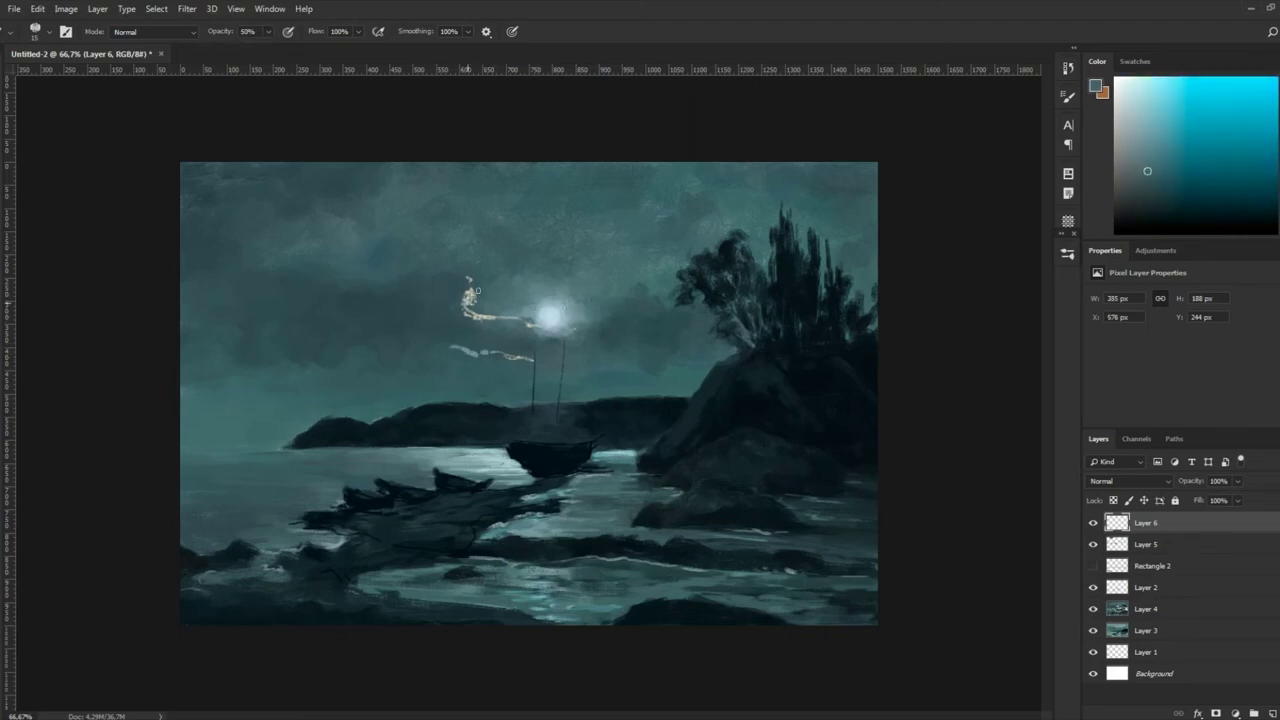
{"action": "left_click", "coordinate": [483, 313], "text": "alt"}
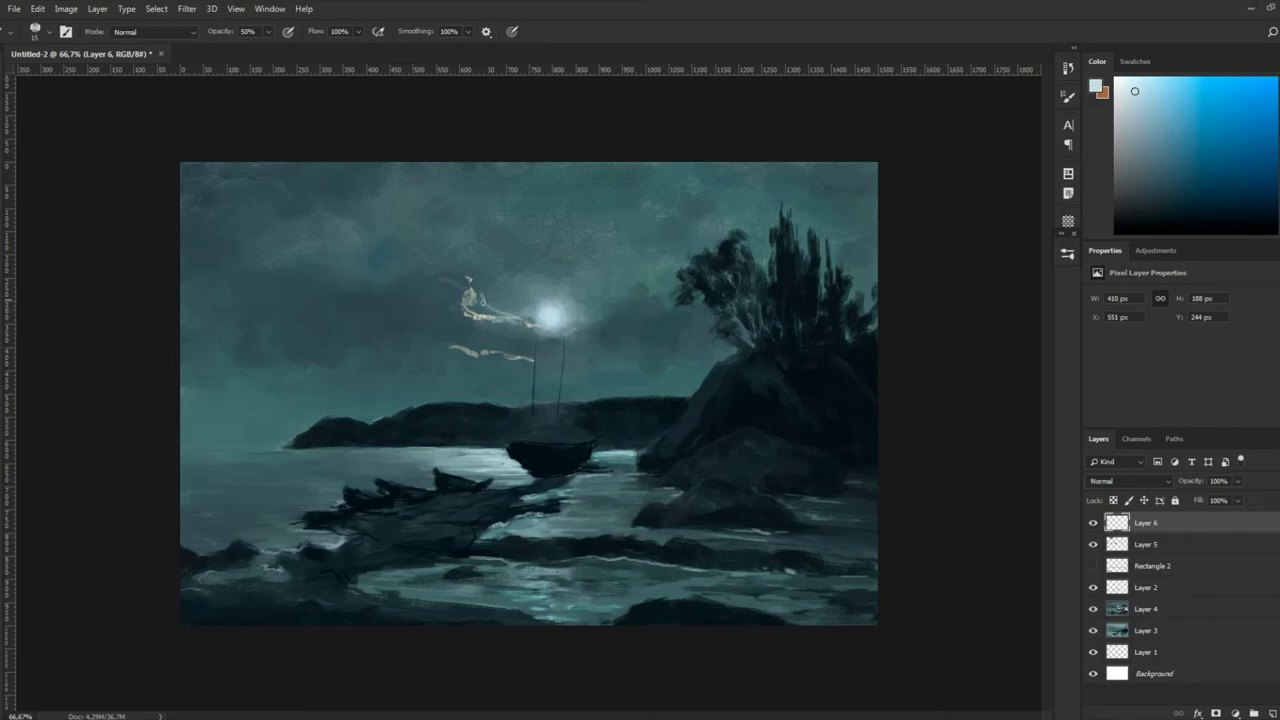
{"action": "left_click", "coordinate": [474, 354], "text": "alt"}
{"action": "left_click", "coordinate": [509, 318], "text": "alt"}
{"action": "left_click", "coordinate": [484, 322], "text": "alt"}
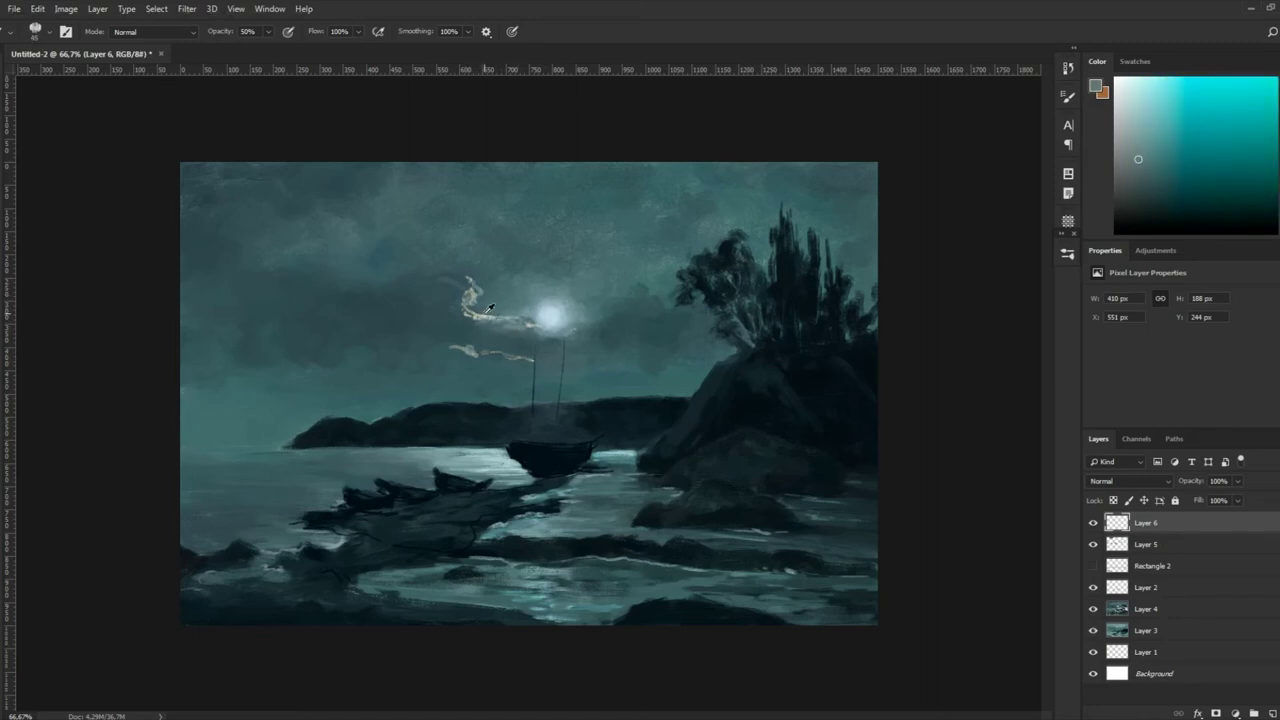
{"action": "left_click", "coordinate": [487, 310], "text": "alt"}
{"action": "left_click", "coordinate": [510, 330], "text": "alt"}
{"action": "left_click", "coordinate": [476, 324], "text": "alt"}
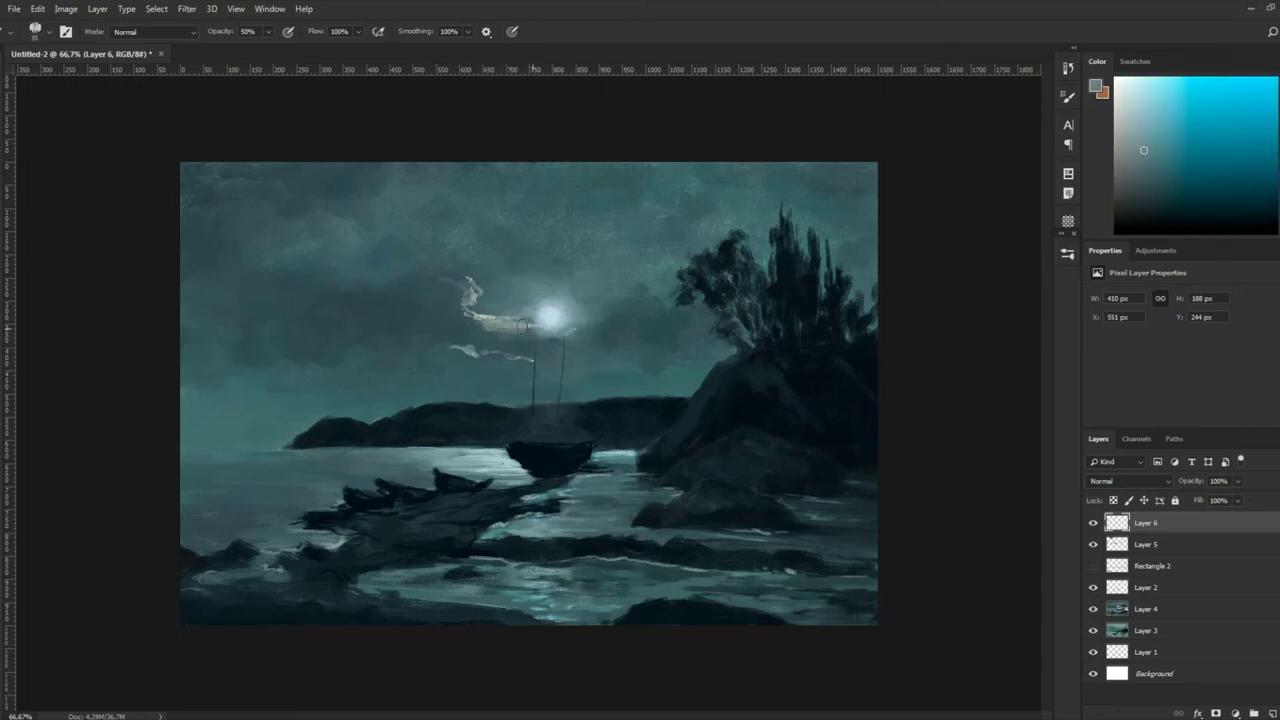
{"action": "left_click", "coordinate": [469, 297], "text": "alt"}
{"action": "left_click", "coordinate": [536, 351], "text": "alt"}
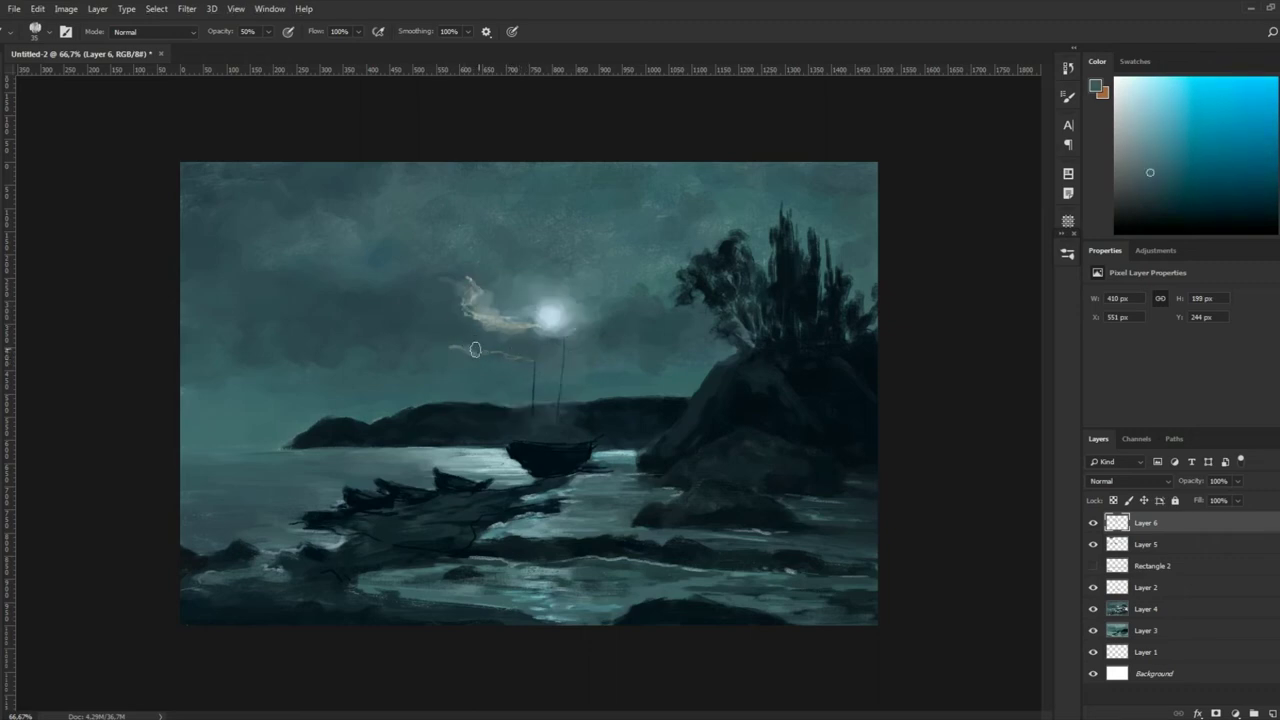
Add small light strokes to the cloud beside the moon
{"action": "left_click", "coordinate": [546, 318], "text": "alt"}
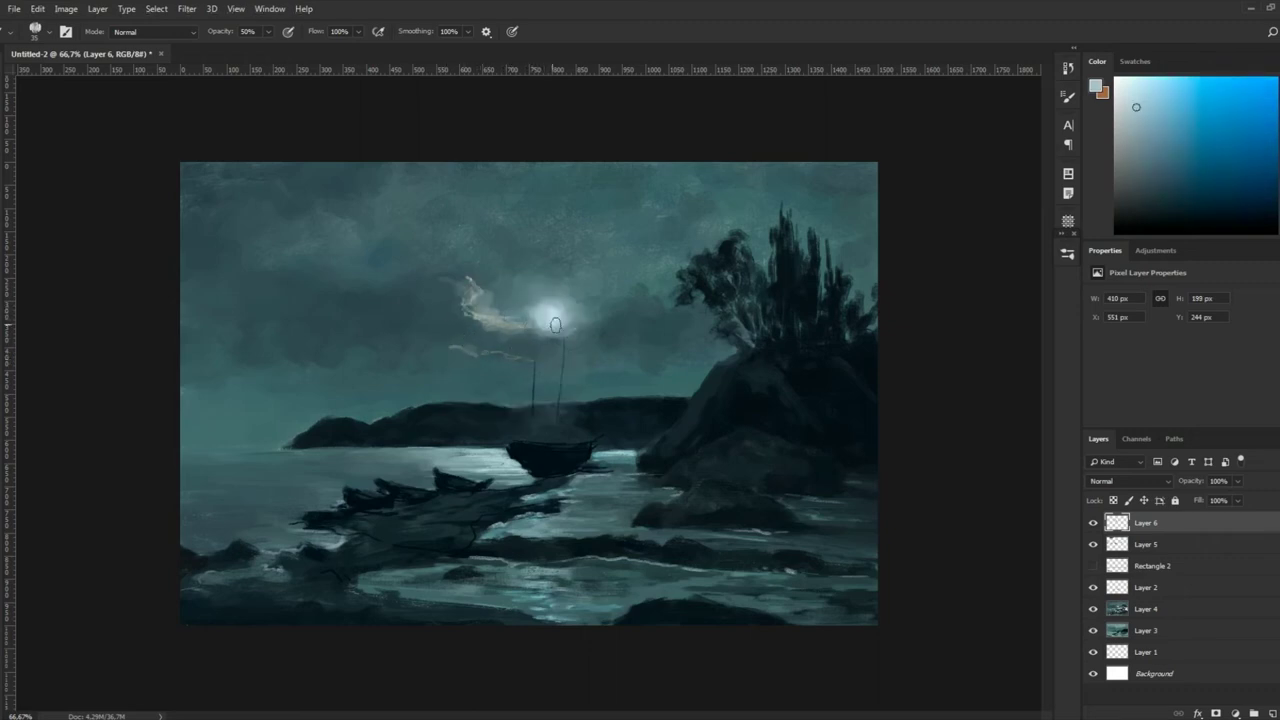
{"action": "left_click", "coordinate": [536, 294], "text": "alt"}
{"action": "left_click_drag", "start_coordinate": [495, 335], "coordinate": [471, 314]}
{"action": "left_click", "coordinate": [460, 311], "text": "alt"}
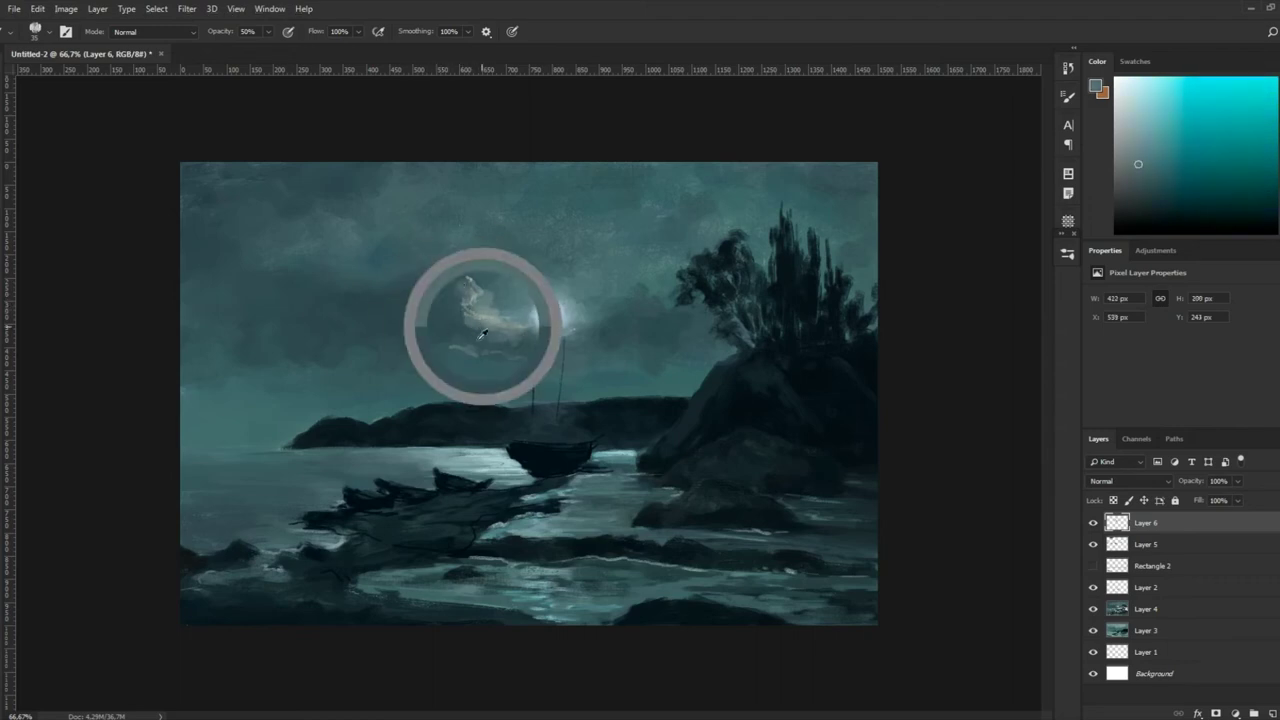
Resample nearby tones and repaint the cloud wisp, extending it left of the moon
{"action": "left_click", "coordinate": [480, 344], "text": "alt"}
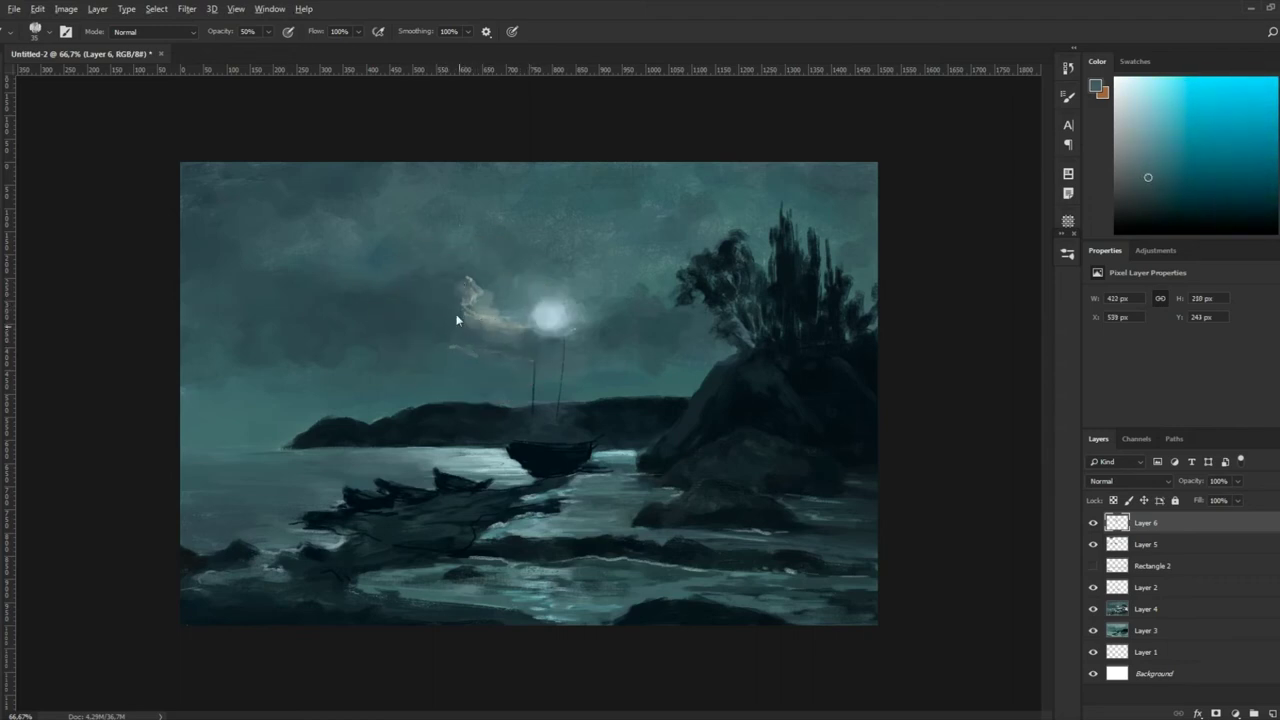
{"action": "left_click", "coordinate": [502, 303], "text": "alt"}
{"action": "left_click", "coordinate": [545, 316], "text": "alt"}
{"action": "left_click", "coordinate": [485, 338], "text": "alt"}
{"action": "left_click_drag", "start_coordinate": [453, 353], "coordinate": [480, 315]}
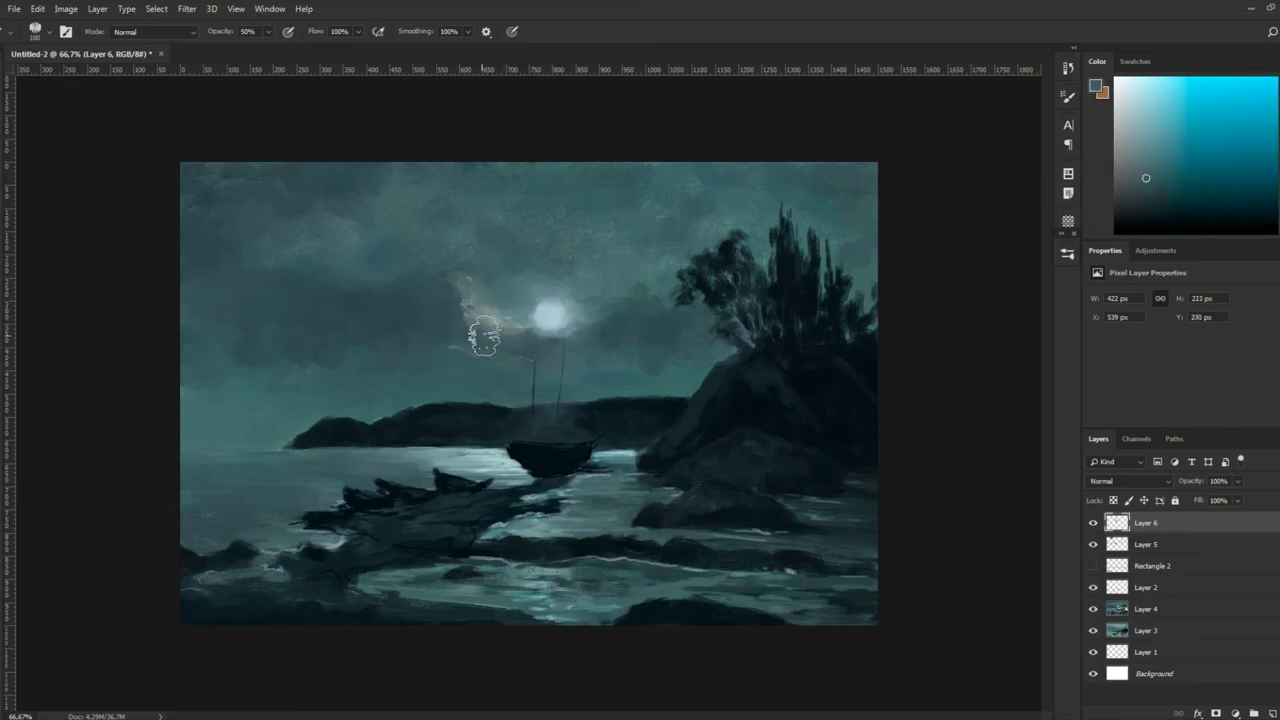
{"action": "left_click", "coordinate": [430, 307], "text": "alt"}
Darken and blend the left wisp into the sky, add cloud to the right, brighten the moon glow
{"action": "left_click_drag", "start_coordinate": [486, 300], "coordinate": [523, 343]}
{"action": "left_click", "coordinate": [401, 307], "text": "alt"}
{"action": "left_click_drag", "start_coordinate": [425, 300], "coordinate": [409, 266]}
{"action": "left_click", "coordinate": [474, 290], "text": "alt"}
{"action": "left_click_drag", "start_coordinate": [607, 320], "coordinate": [665, 303]}
{"action": "left_click_drag", "start_coordinate": [543, 300], "coordinate": [540, 322]}
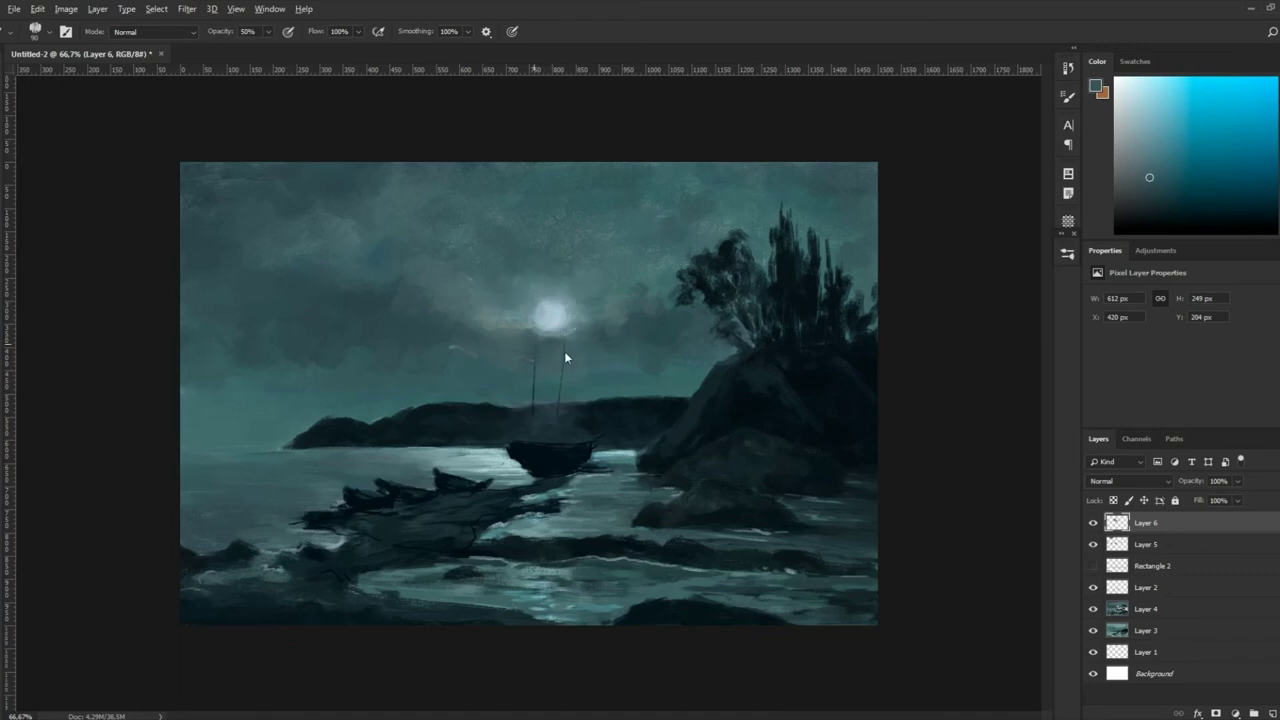
Brighten the moon glow and brush darker, soft strokes into the left and upper-left sky
{"action": "left_click", "coordinate": [551, 318], "text": "alt"}
{"action": "mouse_move", "coordinate": [394, 299]}
{"action": "left_mouse_down"}
{"action": "mouse_move", "coordinate": [387, 331]}
{"action": "mouse_move", "coordinate": [313, 266]}
{"action": "left_mouse_up"}
{"action": "left_click", "coordinate": [548, 318], "text": "alt"}
{"action": "left_click", "coordinate": [552, 317], "text": "alt"}
{"action": "left_click", "coordinate": [556, 316], "text": "alt"}
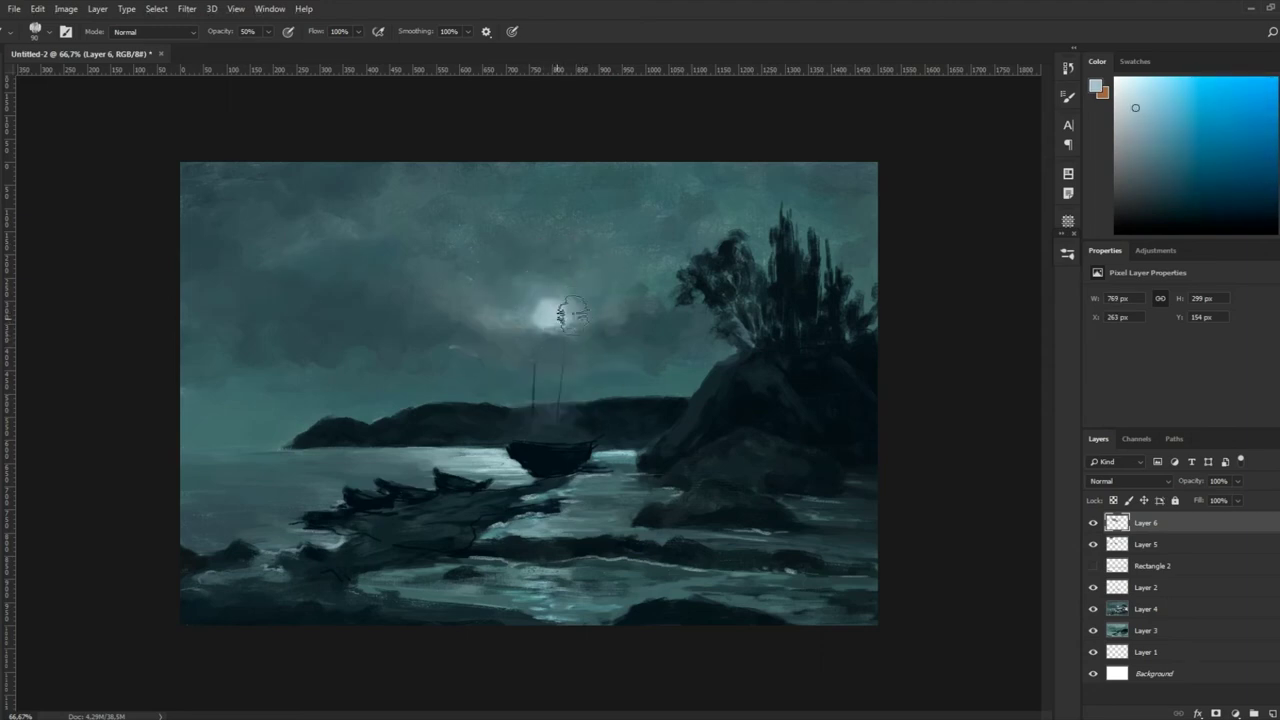
{"action": "left_click_drag", "start_coordinate": [468, 273], "coordinate": [480, 330]}
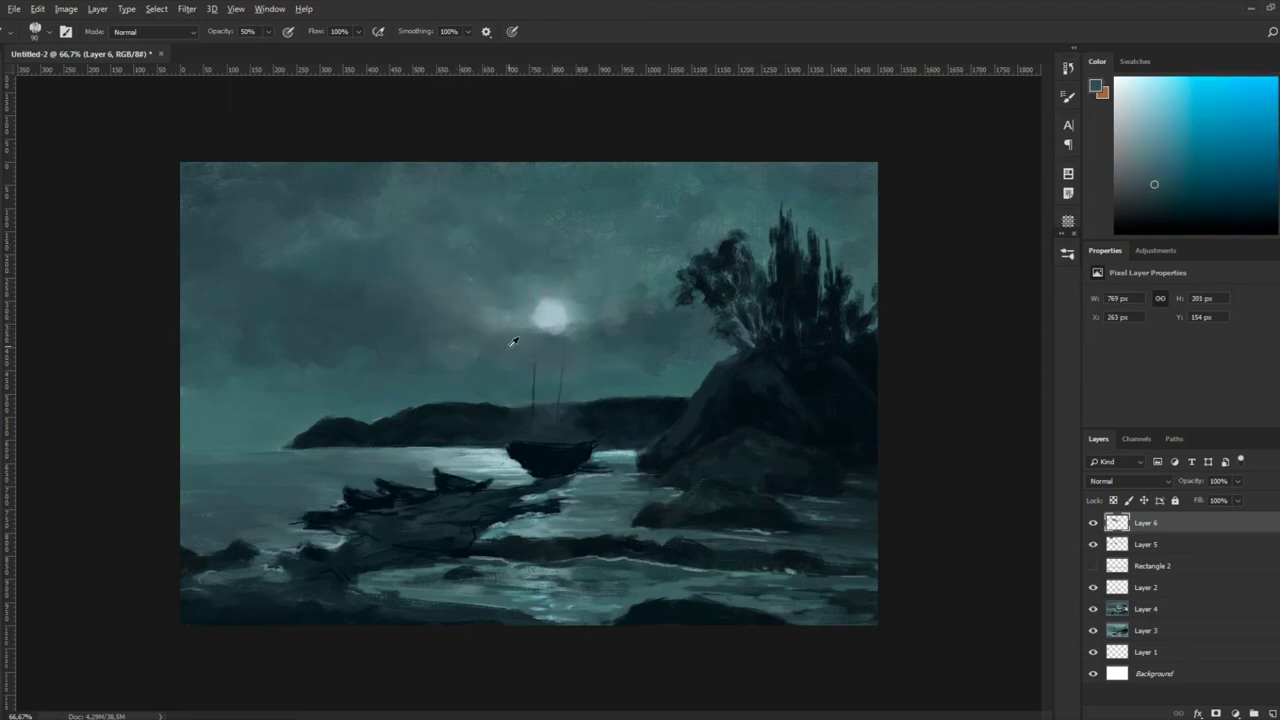
{"action": "left_click", "coordinate": [423, 337], "text": "alt"}
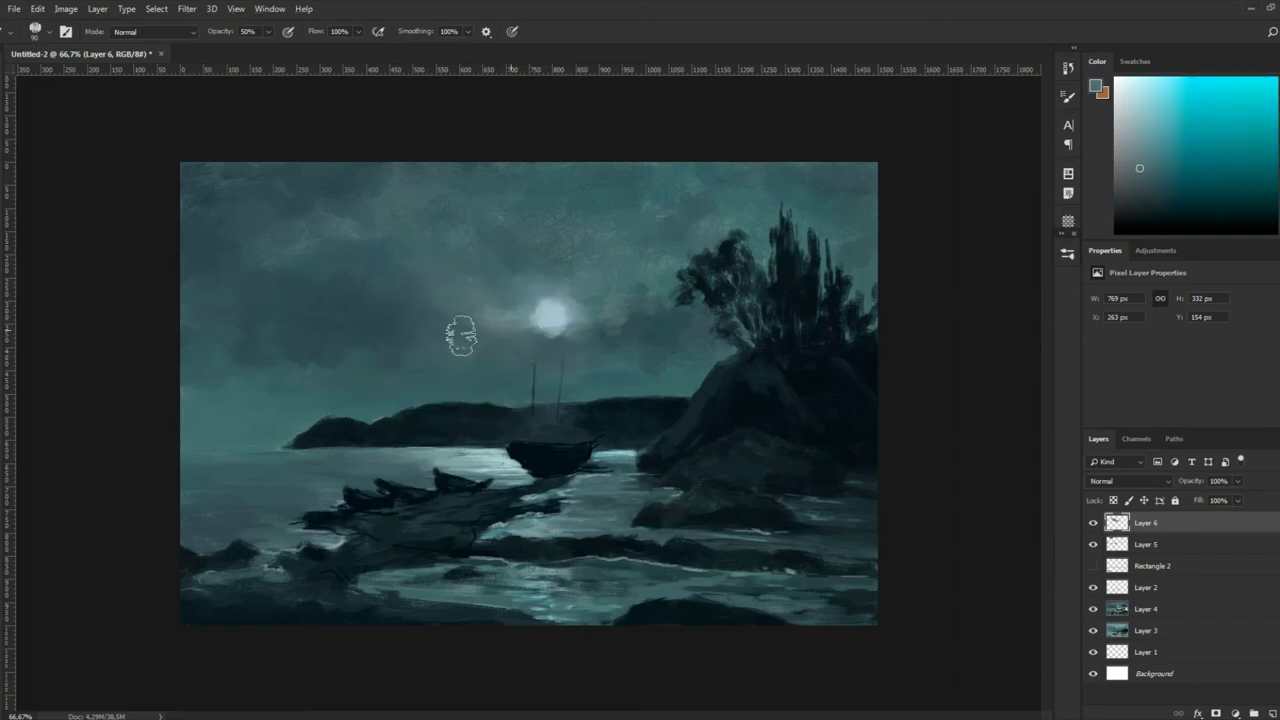
{"action": "left_click_drag", "start_coordinate": [383, 349], "coordinate": [355, 340]}
{"action": "left_click_drag", "start_coordinate": [323, 242], "coordinate": [319, 235]}
Sample darker teals and paint strokes near the right rocks and long cloud strokes across the left sky
{"action": "left_click", "coordinate": [560, 336], "text": "alt"}
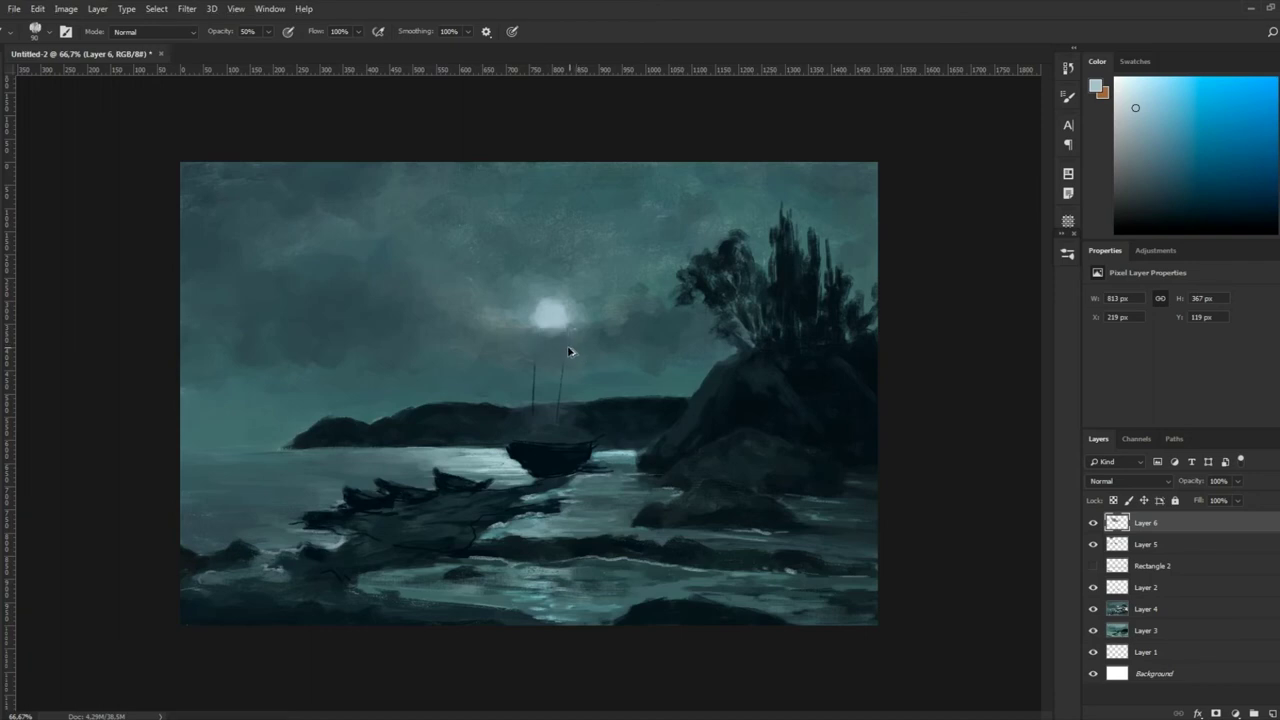
{"action": "left_click", "coordinate": [565, 345], "text": "alt"}
{"action": "left_click_drag", "start_coordinate": [671, 363], "coordinate": [695, 385]}
{"action": "left_click", "coordinate": [600, 374], "text": "alt"}
{"action": "left_click", "coordinate": [437, 377], "text": "alt"}
{"action": "left_click_drag", "start_coordinate": [360, 363], "coordinate": [189, 398]}
{"action": "left_click", "coordinate": [229, 343], "text": "alt"}
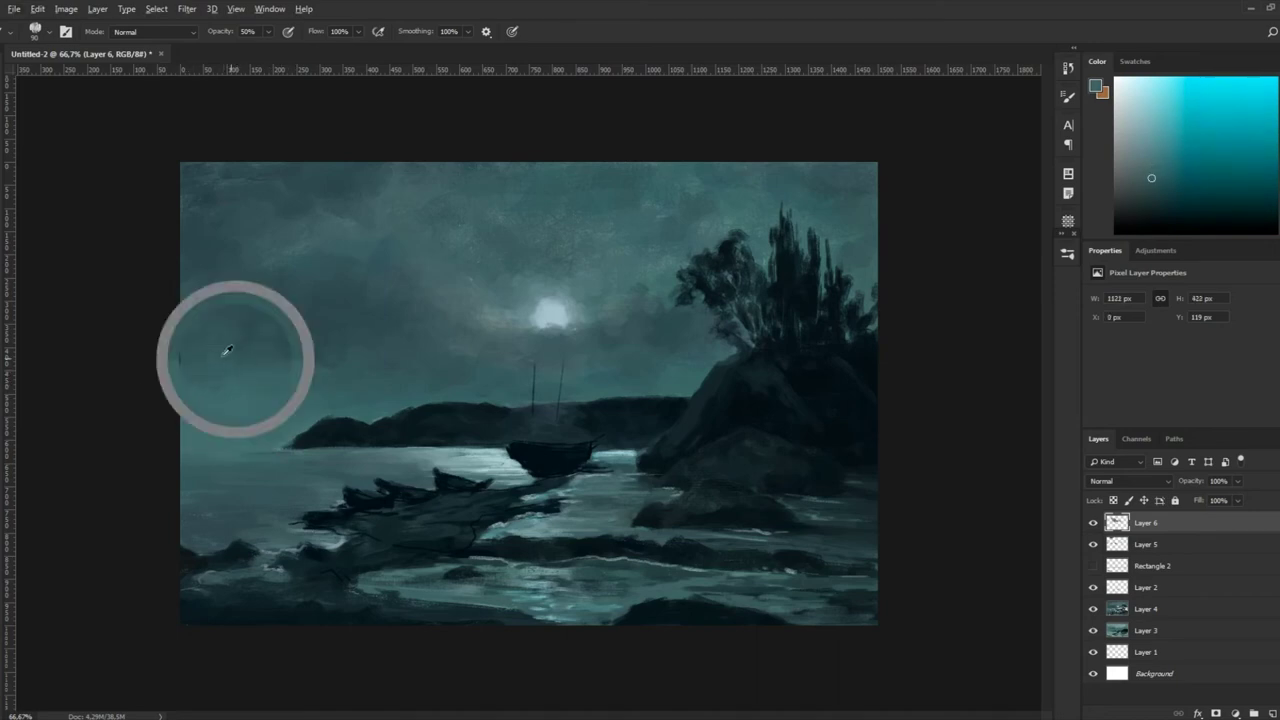
Sample upper sky tones and paint cloud strokes along the top and upper-right sky
{"action": "left_click", "coordinate": [713, 198], "text": "alt"}
{"action": "left_click", "coordinate": [737, 200], "text": "alt"}
{"action": "left_click_drag", "start_coordinate": [750, 165], "coordinate": [691, 231]}
{"action": "left_click", "coordinate": [691, 231], "text": "alt"}
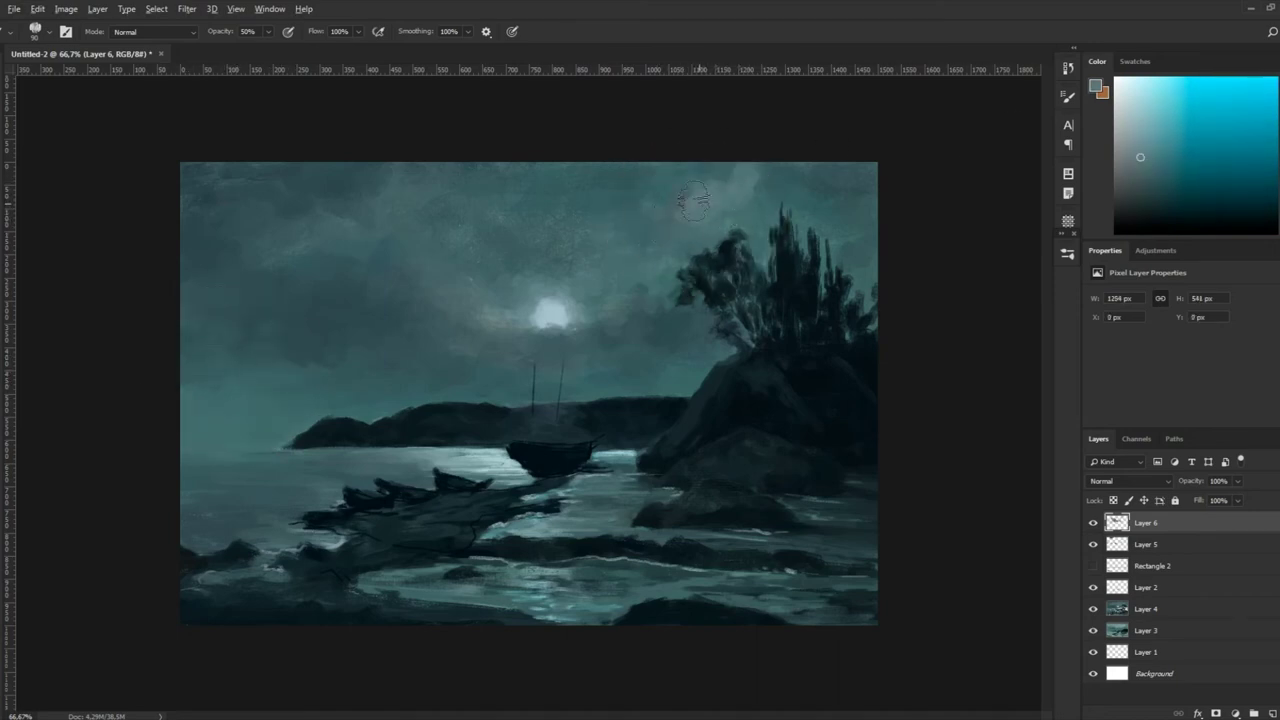
{"action": "left_click_drag", "start_coordinate": [751, 177], "coordinate": [703, 194]}
{"action": "left_click", "coordinate": [762, 180], "text": "alt"}
{"action": "left_click_drag", "start_coordinate": [791, 185], "coordinate": [715, 190]}
{"action": "left_click", "coordinate": [368, 192], "text": "alt"}
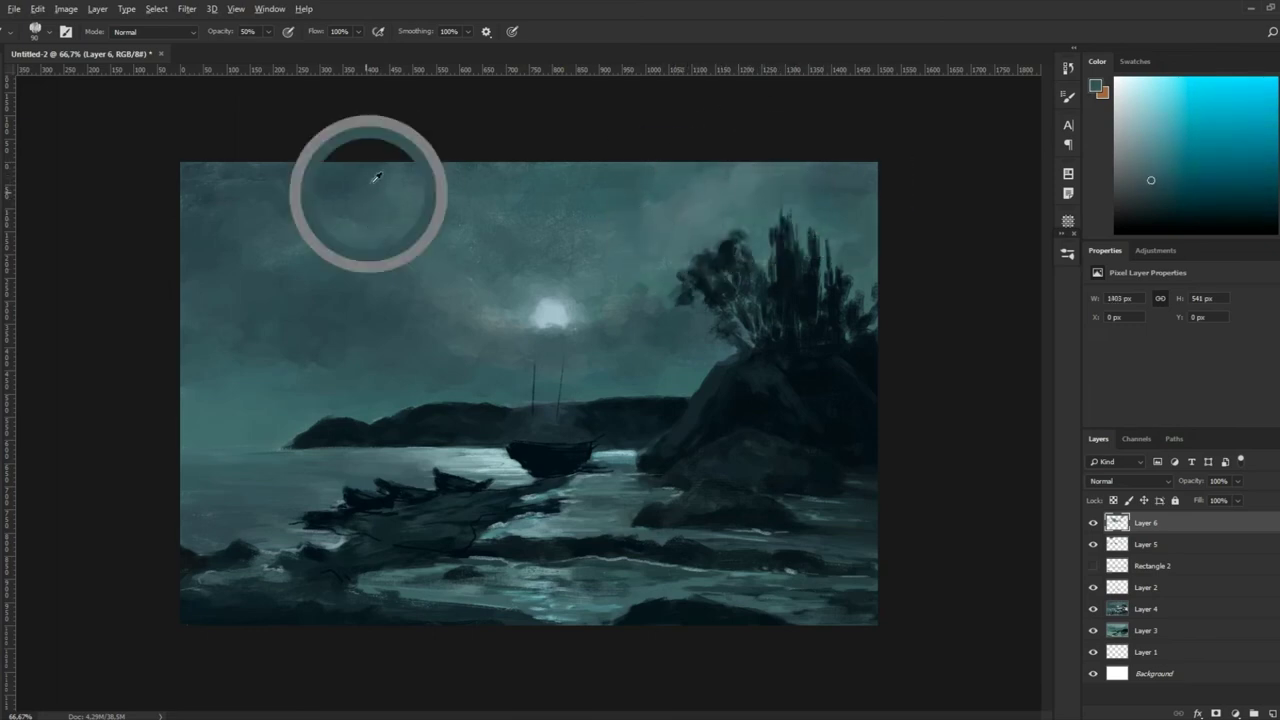
{"action": "left_click", "coordinate": [657, 314], "text": "alt"}
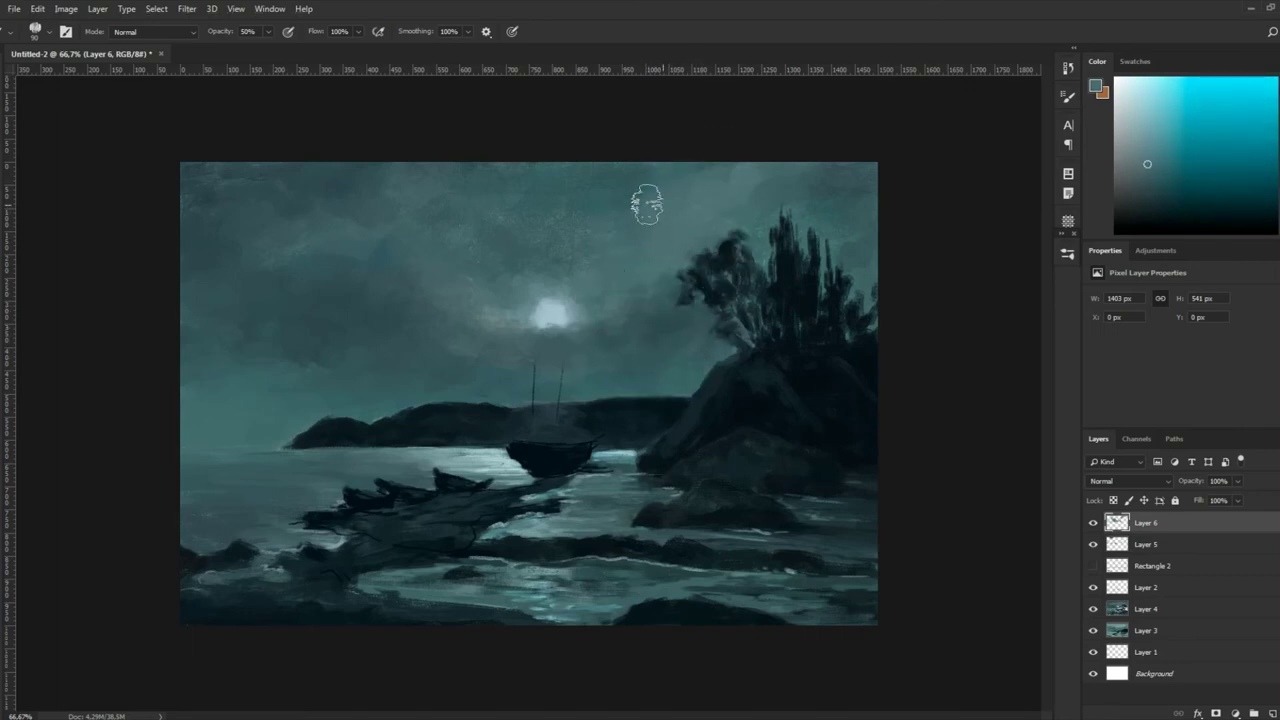
{"action": "left_click", "coordinate": [420, 457], "text": "alt"}
Darken a patch of water slightly and sample several water tones
{"action": "left_click_drag", "start_coordinate": [377, 462], "coordinate": [409, 465]}
{"action": "left_click", "coordinate": [468, 460], "text": "alt"}
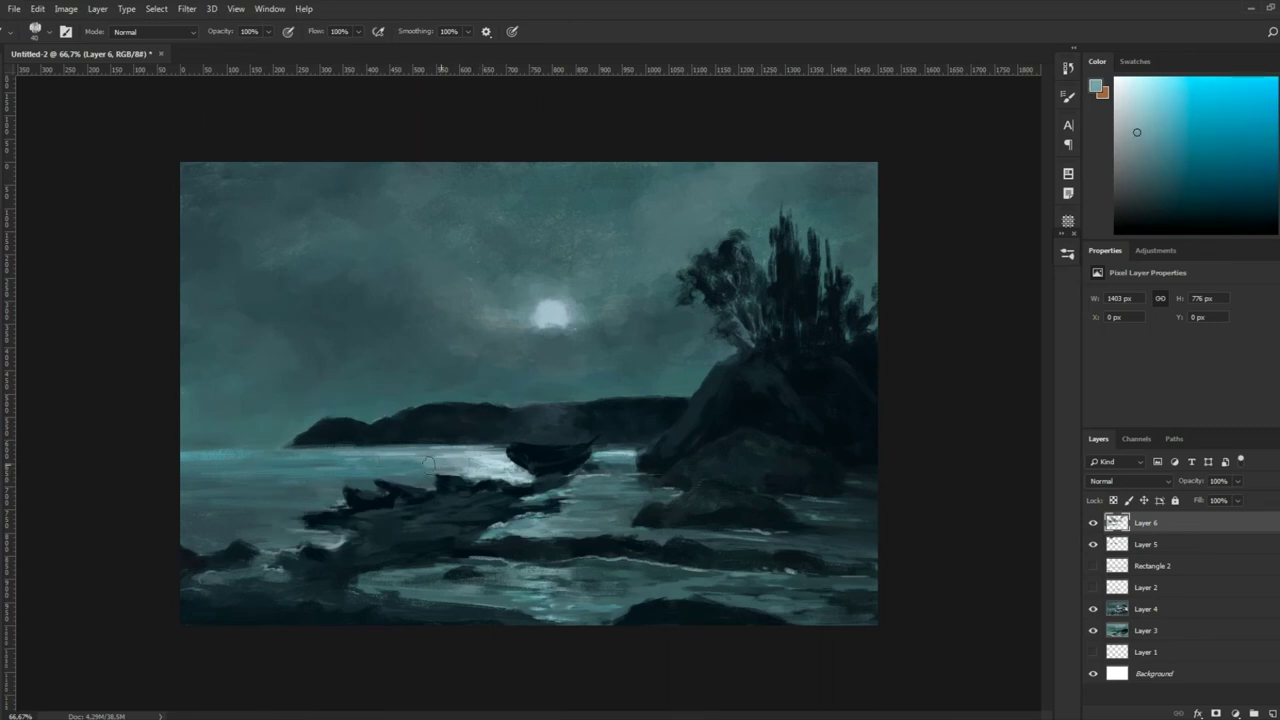
{"action": "left_click", "coordinate": [418, 470], "text": "alt"}
{"action": "left_click", "coordinate": [397, 462], "text": "alt"}
{"action": "left_click", "coordinate": [377, 460], "text": "alt"}
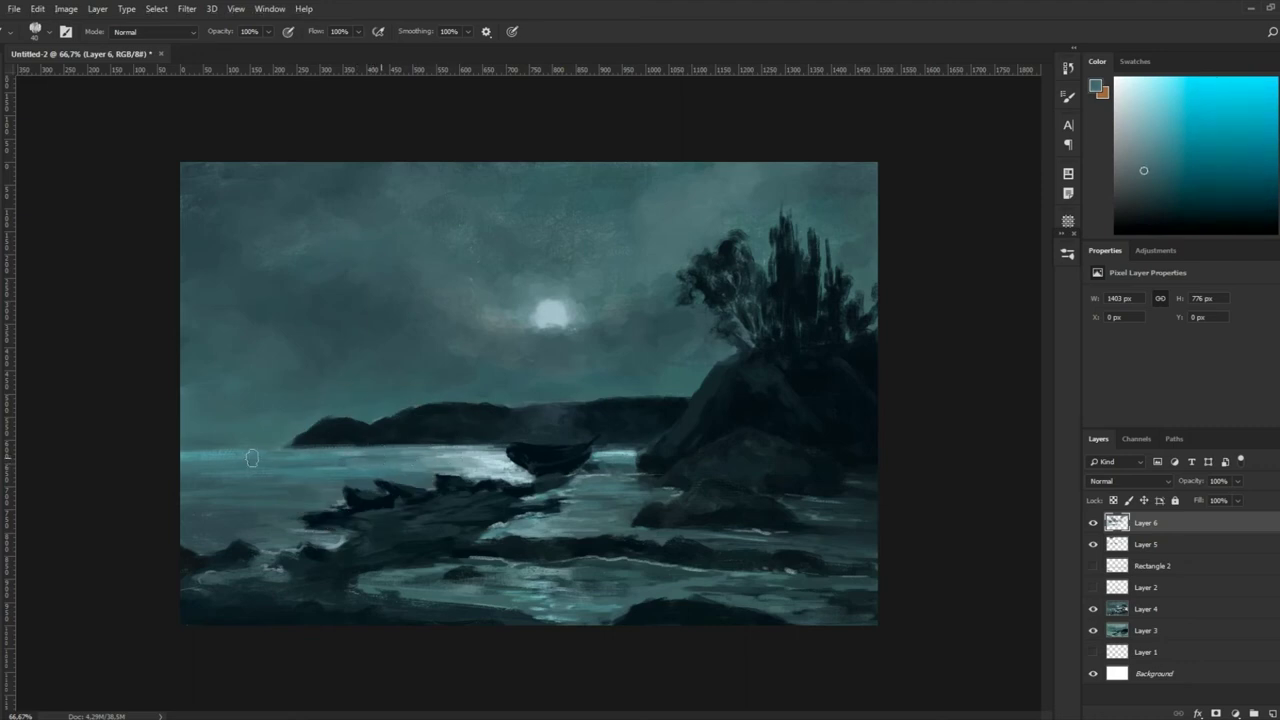
{"action": "left_click", "coordinate": [480, 466], "text": "alt"}
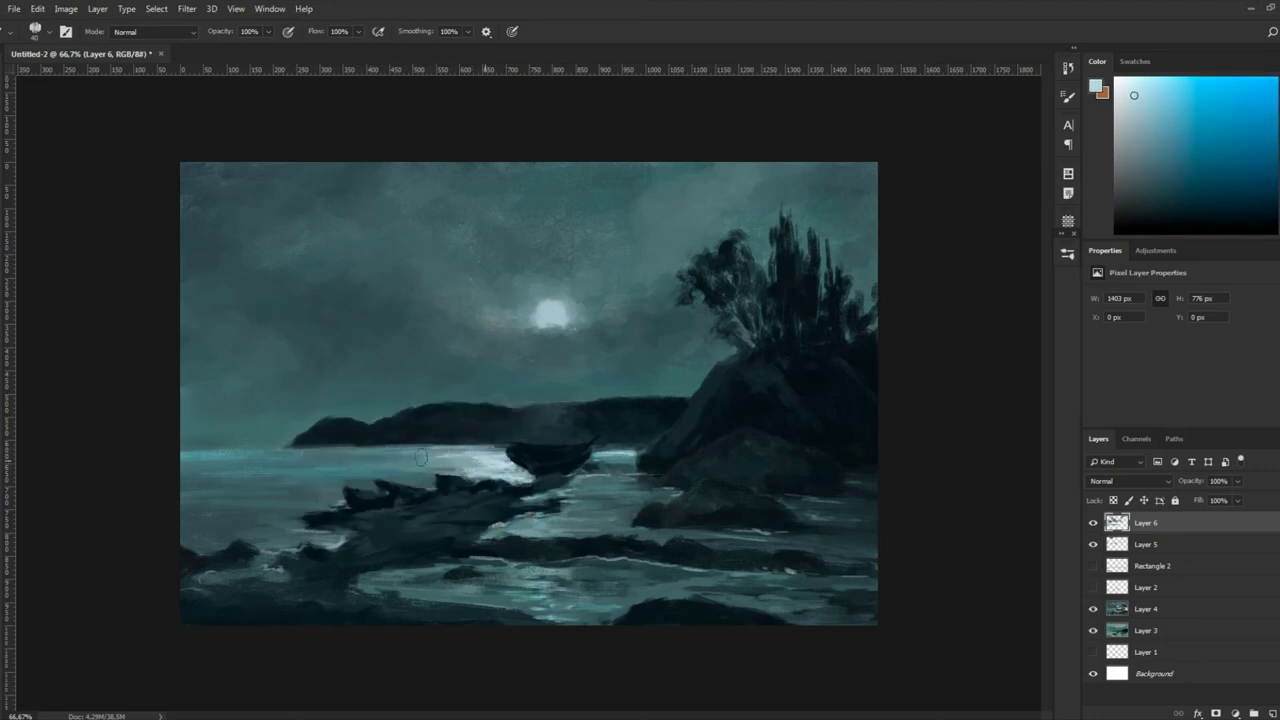
{"action": "left_click", "coordinate": [476, 460], "text": "alt"}
Sample cyan and darker water tones and paint across the lower water
{"action": "left_click", "coordinate": [452, 485], "text": "alt"}
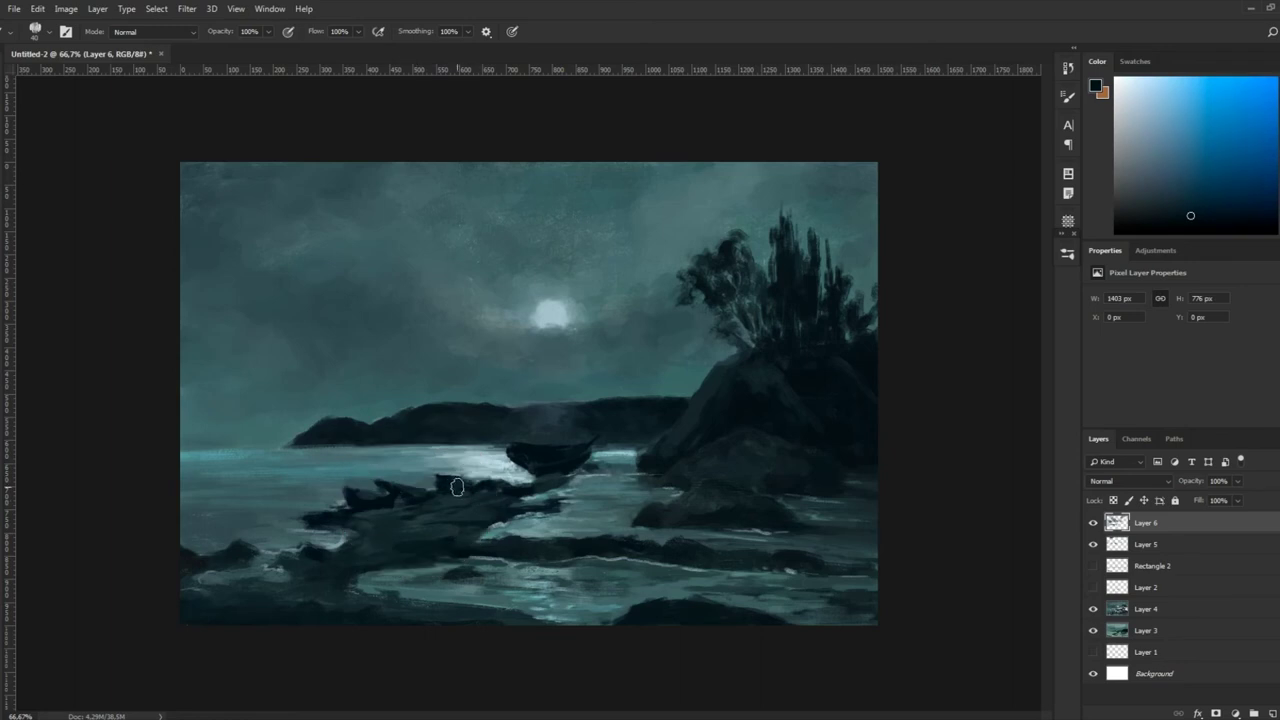
{"action": "left_click", "coordinate": [384, 501], "text": "alt"}
{"action": "left_click", "coordinate": [478, 462], "text": "alt"}
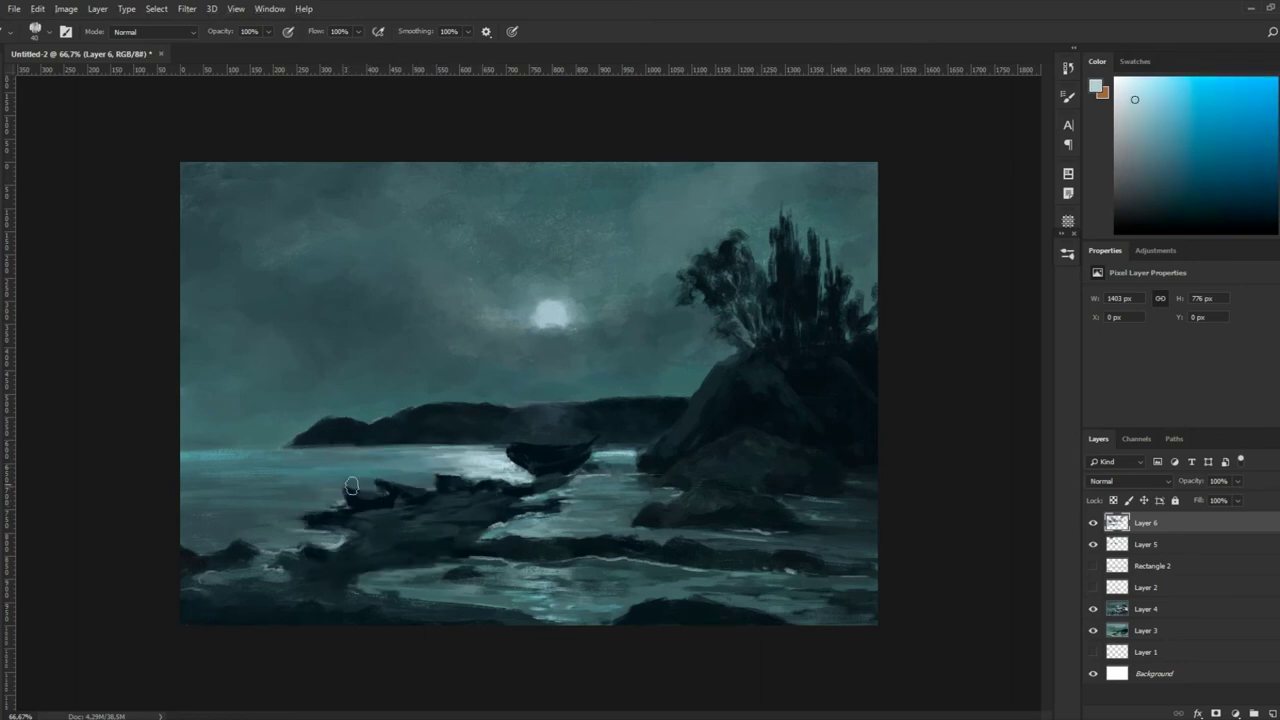
{"action": "left_click", "coordinate": [409, 503], "text": "alt"}
{"action": "left_click", "coordinate": [547, 582], "text": "alt"}
{"action": "left_click_drag", "start_coordinate": [480, 576], "coordinate": [565, 574]}
Using light cyan from the moon, paint reflections and ripples on the foreground water
{"action": "left_click", "coordinate": [556, 320], "text": "alt"}
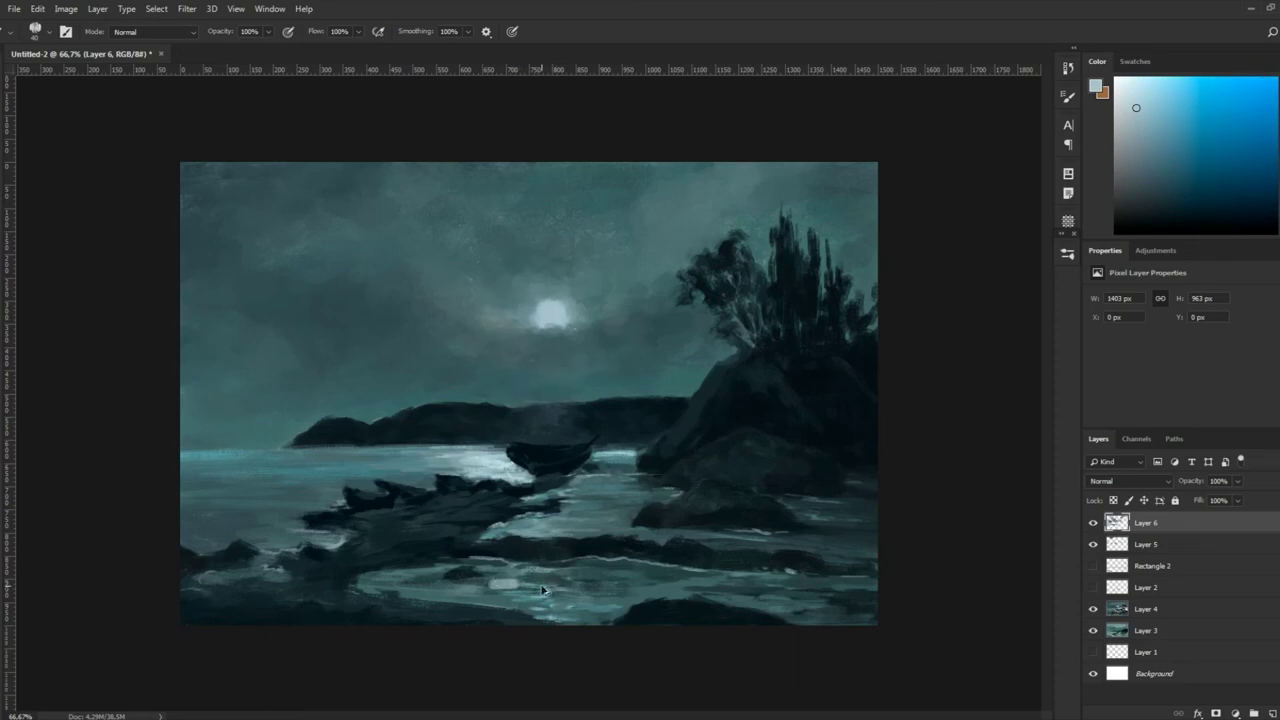
{"action": "left_click_drag", "start_coordinate": [509, 583], "coordinate": [561, 593]}
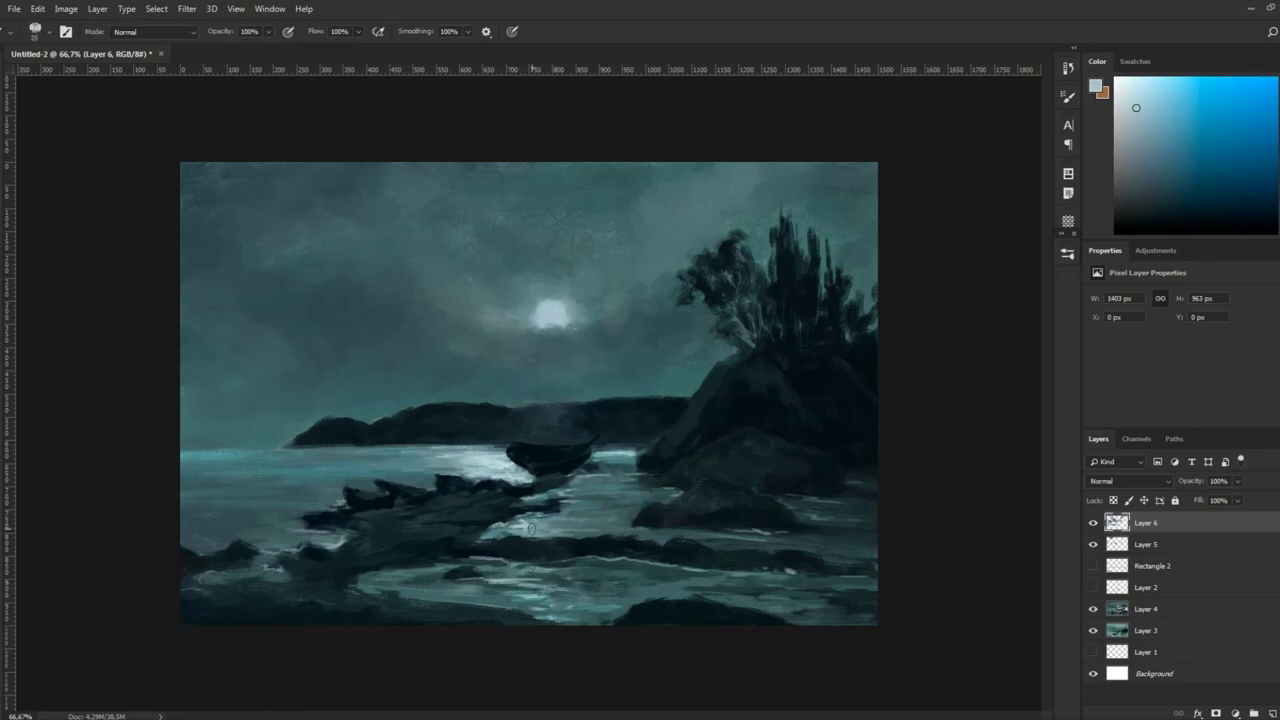
{"action": "left_click_drag", "start_coordinate": [531, 521], "coordinate": [555, 544]}
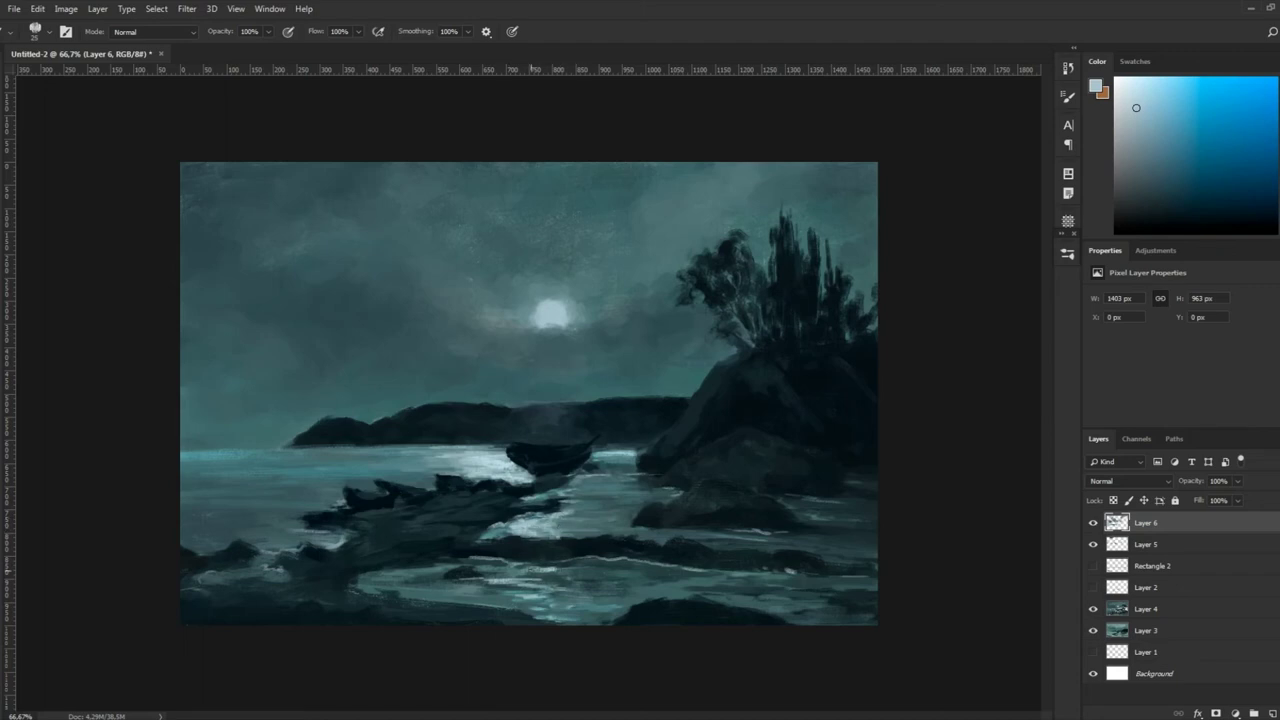
{"action": "left_click_drag", "start_coordinate": [576, 571], "coordinate": [590, 590]}
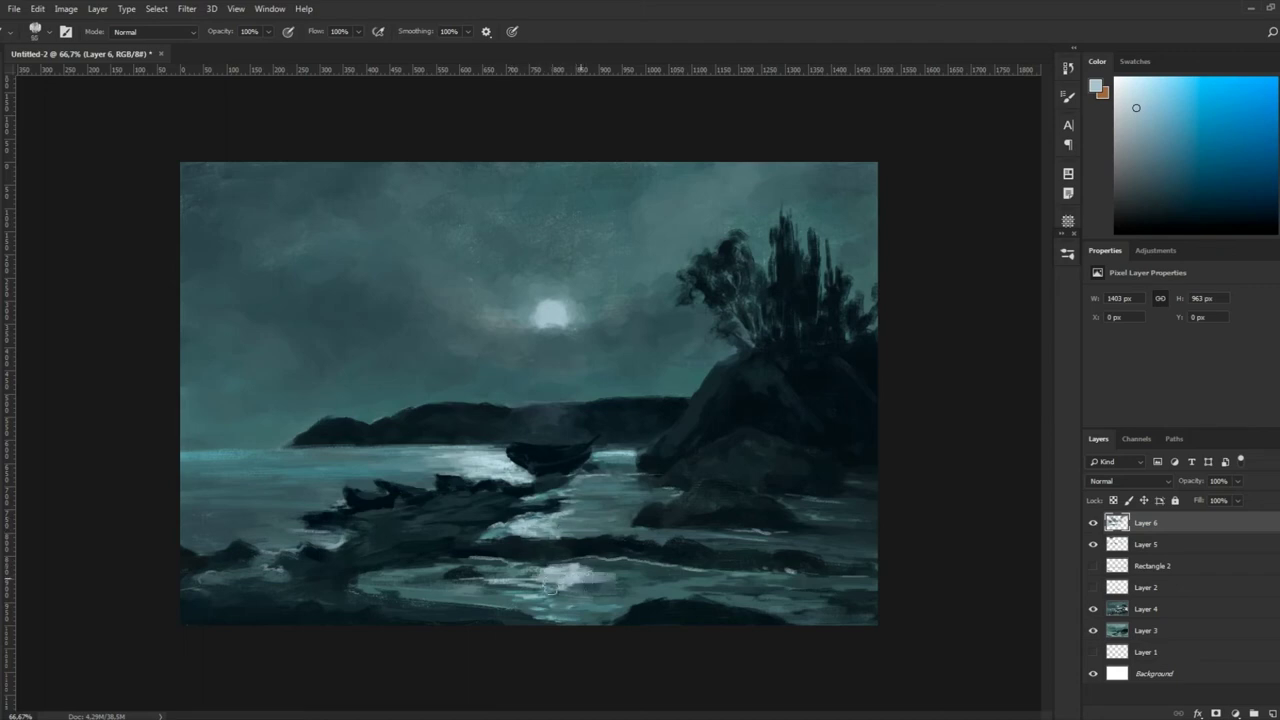
{"action": "left_click", "coordinate": [590, 580], "text": "alt"}
Paint more water ripples, sampling darker and lighter grey-teal and cyan-teal tones from the painting
{"action": "left_click_drag", "start_coordinate": [520, 515], "coordinate": [552, 540]}
{"action": "left_click", "coordinate": [514, 549], "text": "alt"}
{"action": "left_click", "coordinate": [540, 528], "text": "alt"}
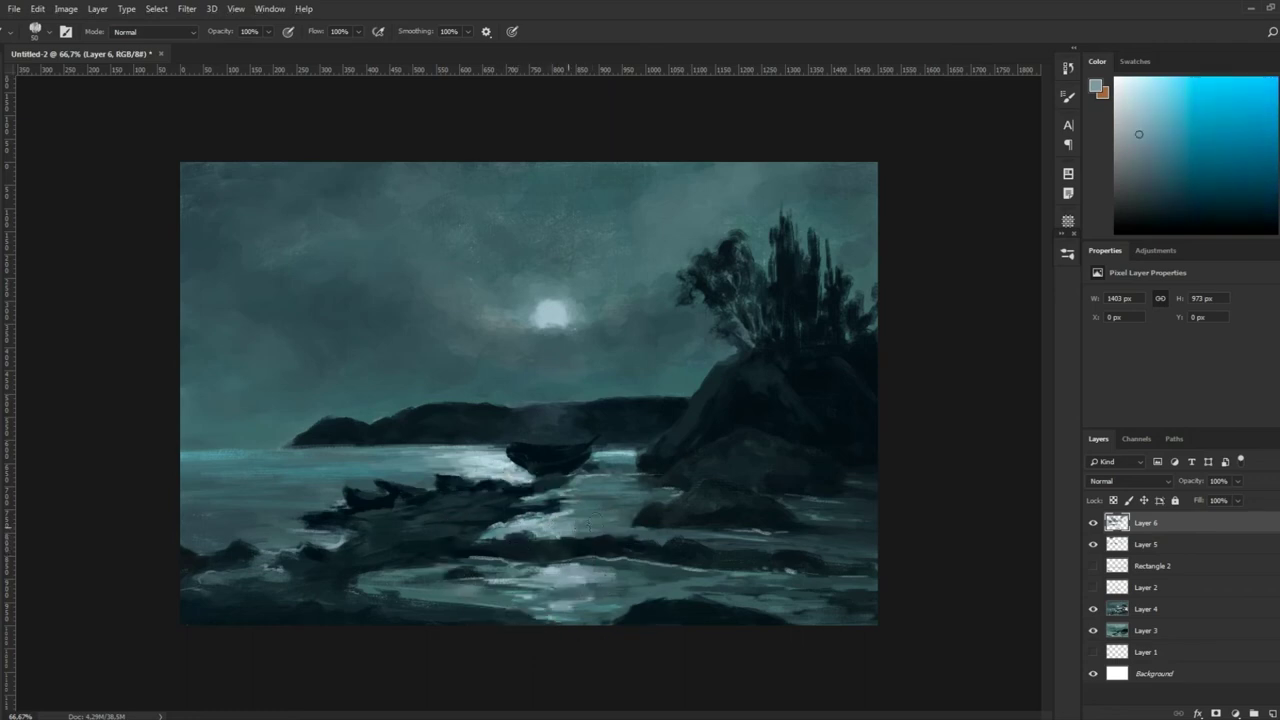
{"action": "left_click", "coordinate": [391, 465], "text": "alt"}
{"action": "left_click", "coordinate": [478, 464], "text": "alt"}
{"action": "left_click", "coordinate": [560, 530], "text": "alt"}
{"action": "left_click", "coordinate": [622, 566], "text": "alt"}
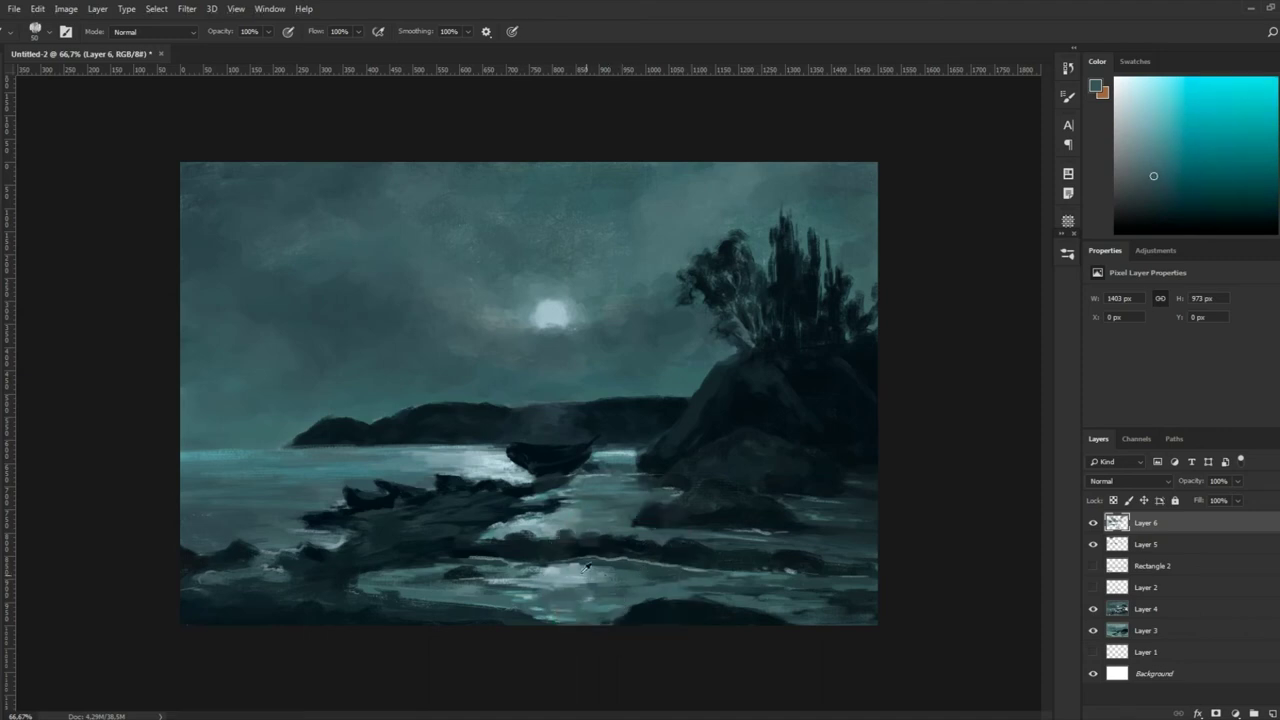
{"action": "left_click", "coordinate": [605, 574], "text": "alt"}
{"action": "left_click", "coordinate": [474, 472], "text": "alt"}
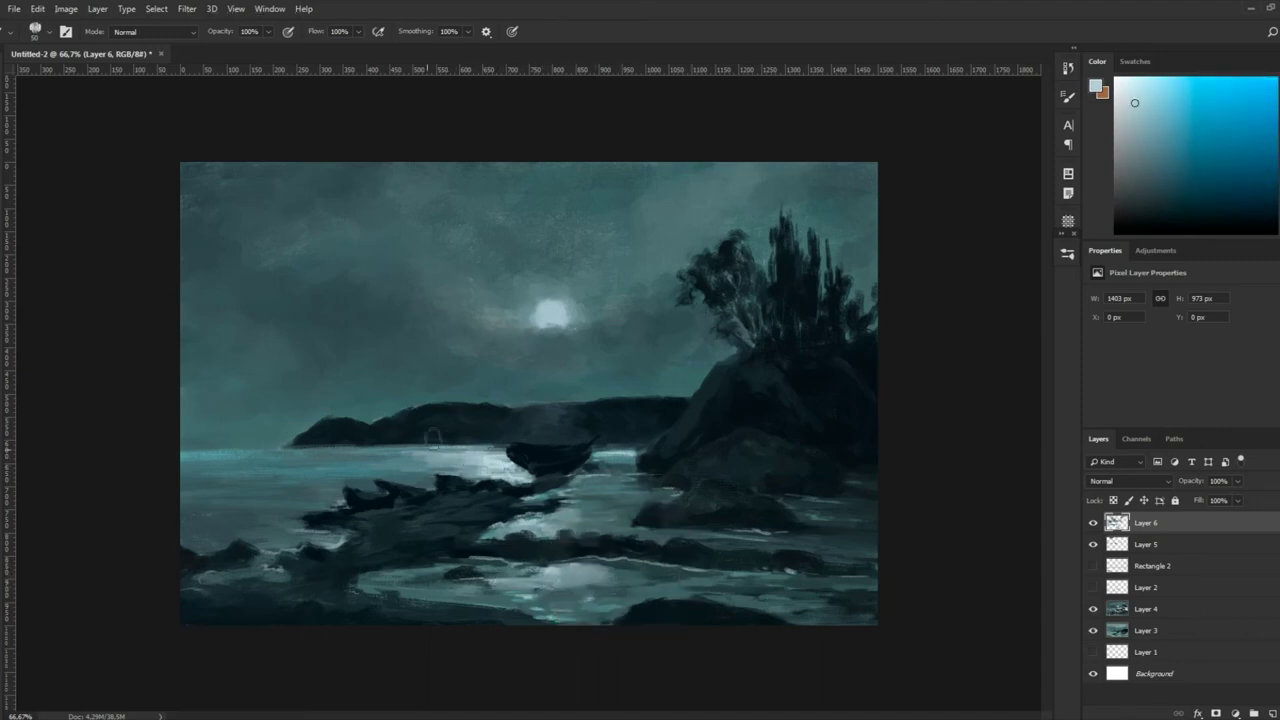
{"action": "left_click", "coordinate": [488, 462], "text": "alt"}
{"action": "left_click", "coordinate": [486, 470], "text": "alt"}
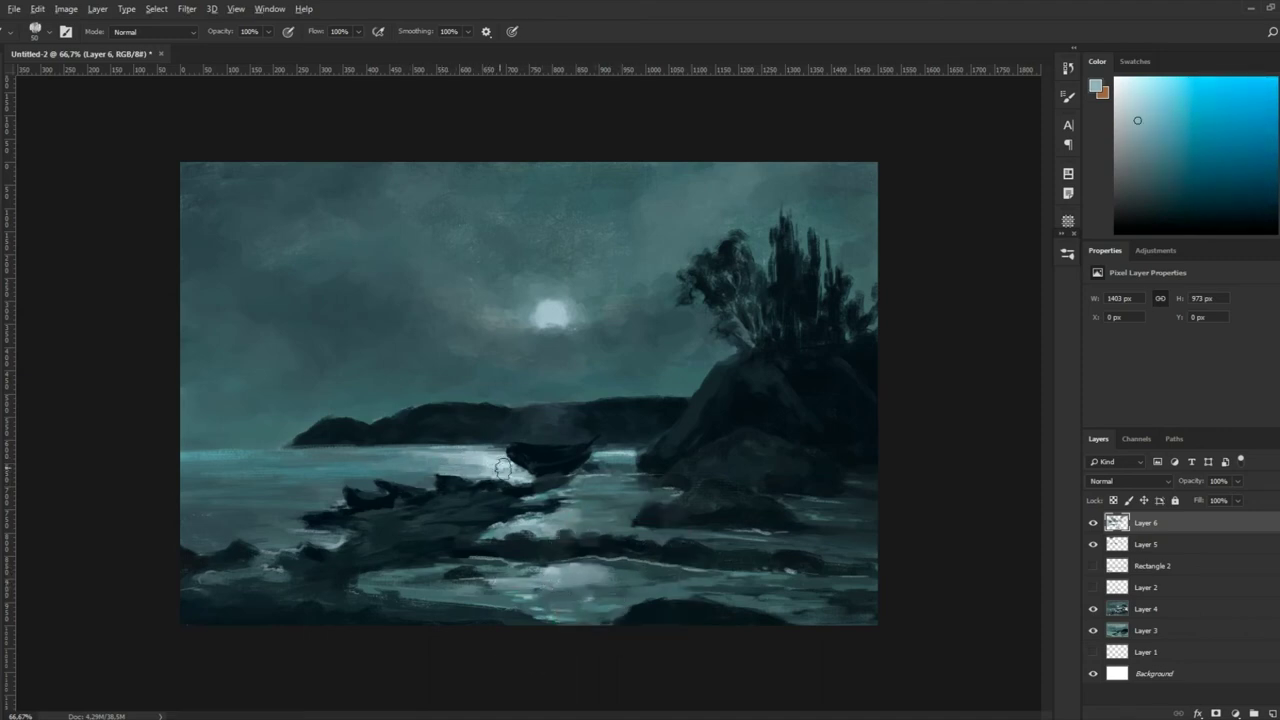
{"action": "left_click", "coordinate": [576, 530], "text": "alt"}
Sample dark tones from the boat and rocks, then tone down the bright shoreline band
{"action": "left_click", "coordinate": [432, 534], "text": "alt"}
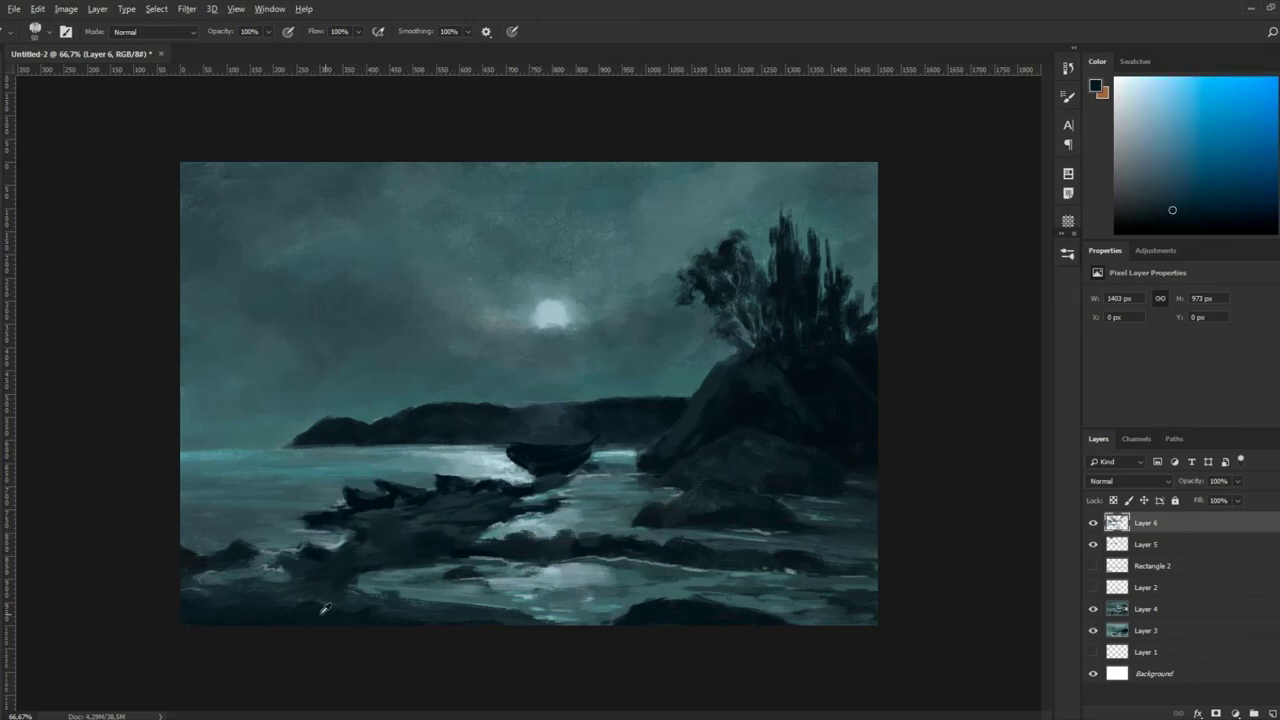
{"action": "left_click", "coordinate": [531, 455], "text": "alt"}
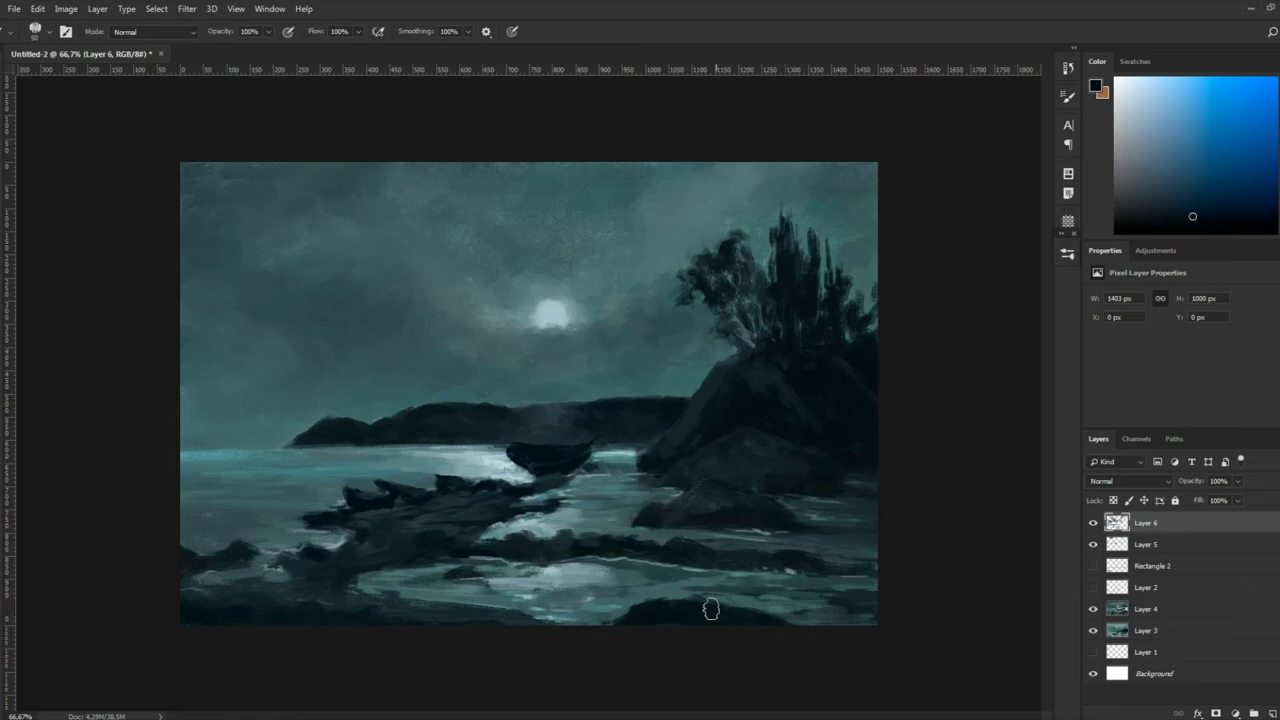
{"action": "left_click", "coordinate": [272, 606], "text": "alt"}
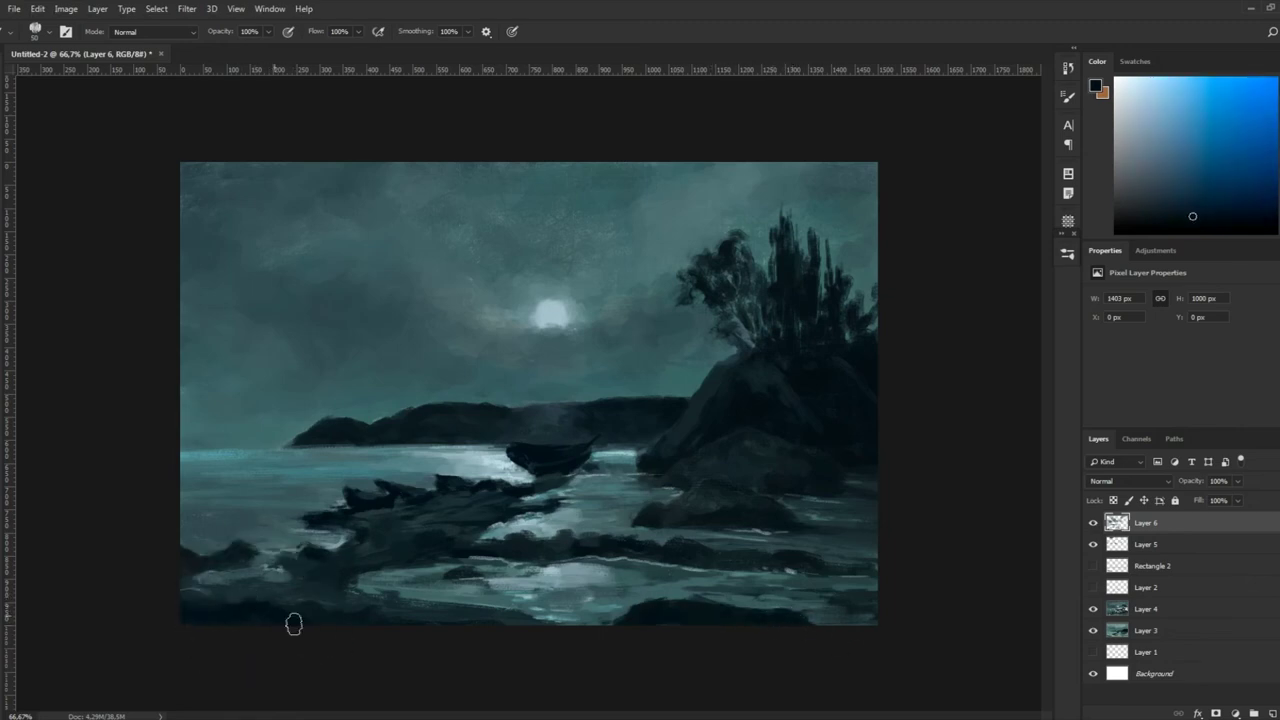
{"action": "left_click", "coordinate": [390, 596], "text": "alt"}
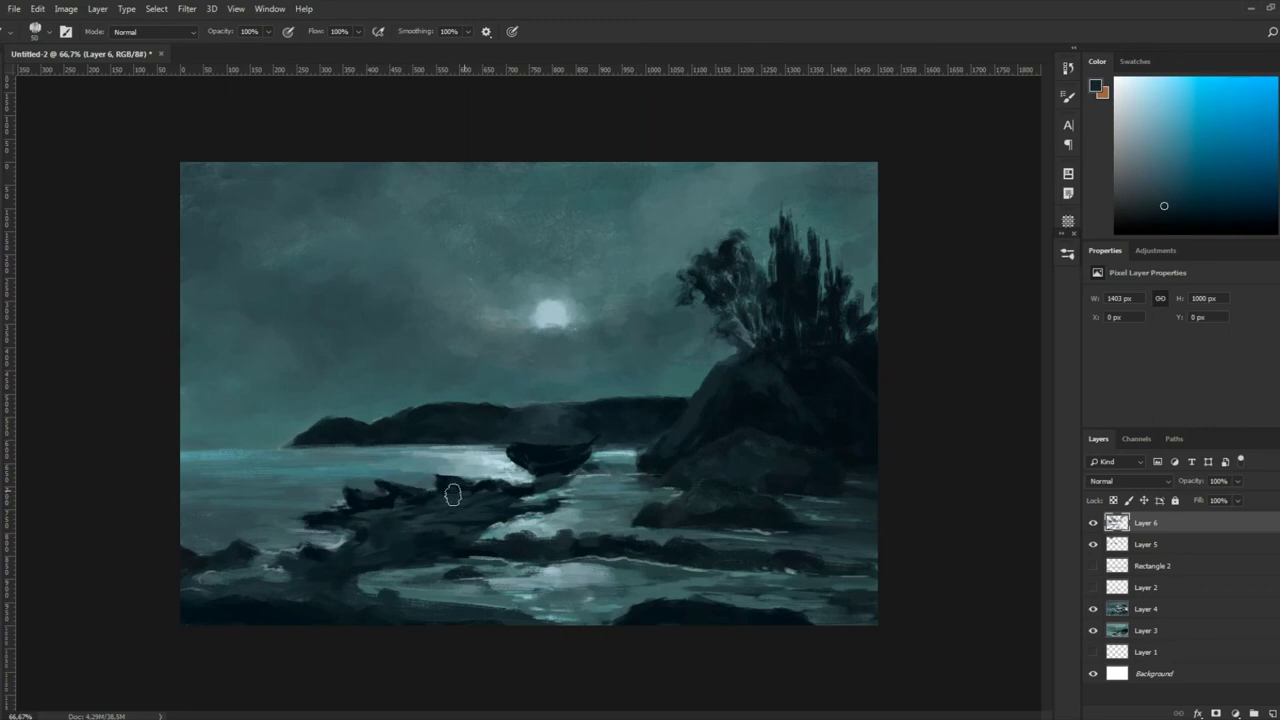
{"action": "left_click", "coordinate": [603, 475], "text": "alt"}
{"action": "left_click", "coordinate": [579, 454], "text": "alt"}
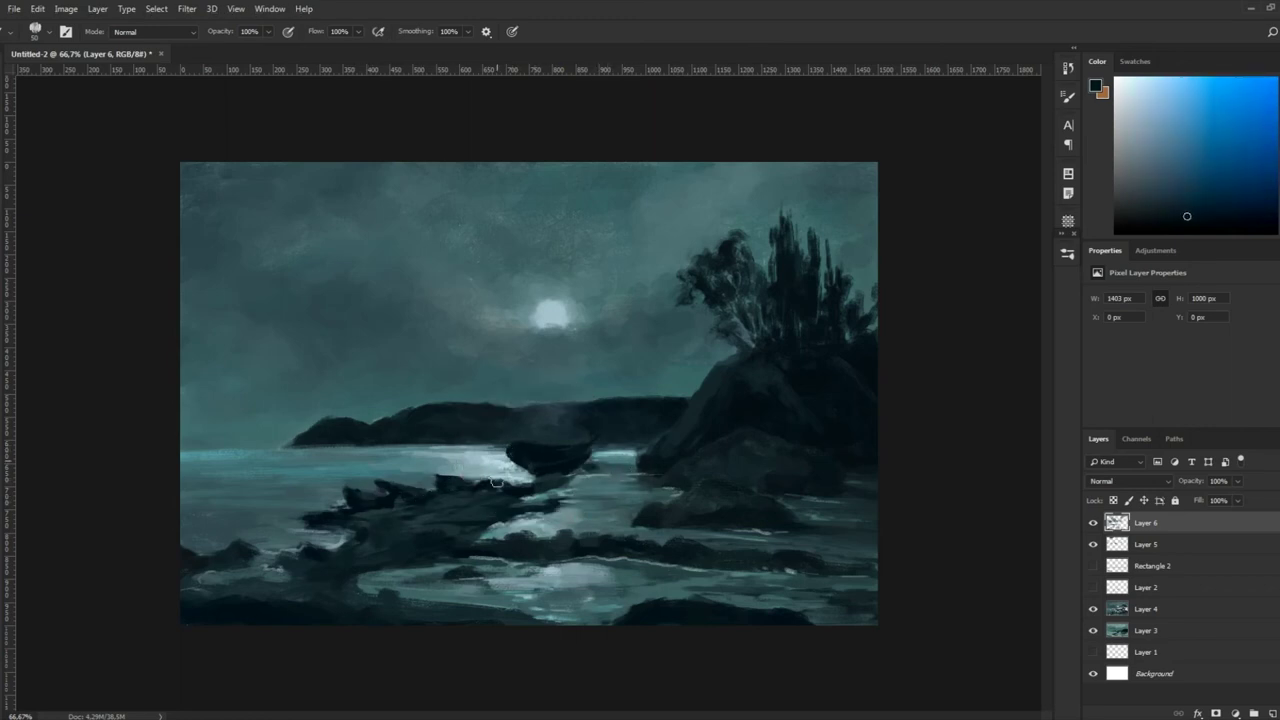
{"action": "left_click", "coordinate": [496, 448], "text": "alt"}
{"action": "left_click", "coordinate": [523, 447], "text": "alt"}
{"action": "left_click", "coordinate": [340, 444], "text": "alt"}
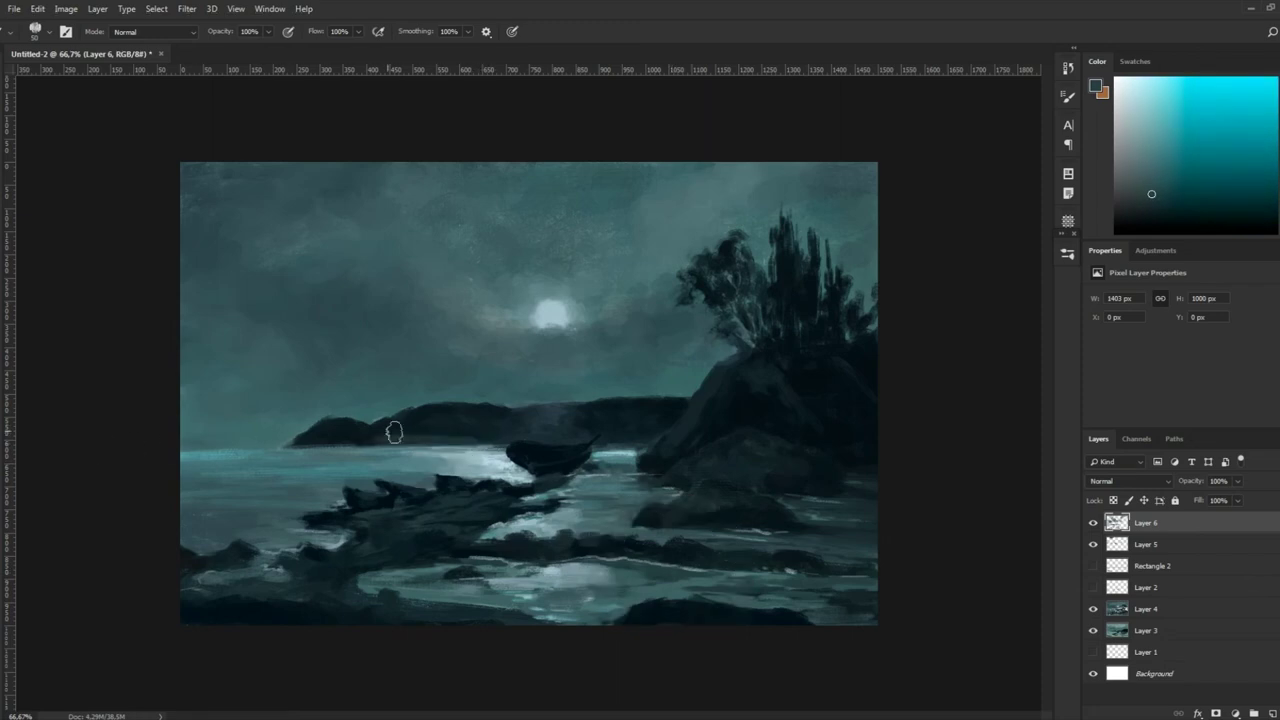
{"action": "left_click_drag", "start_coordinate": [370, 447], "coordinate": [480, 448]}
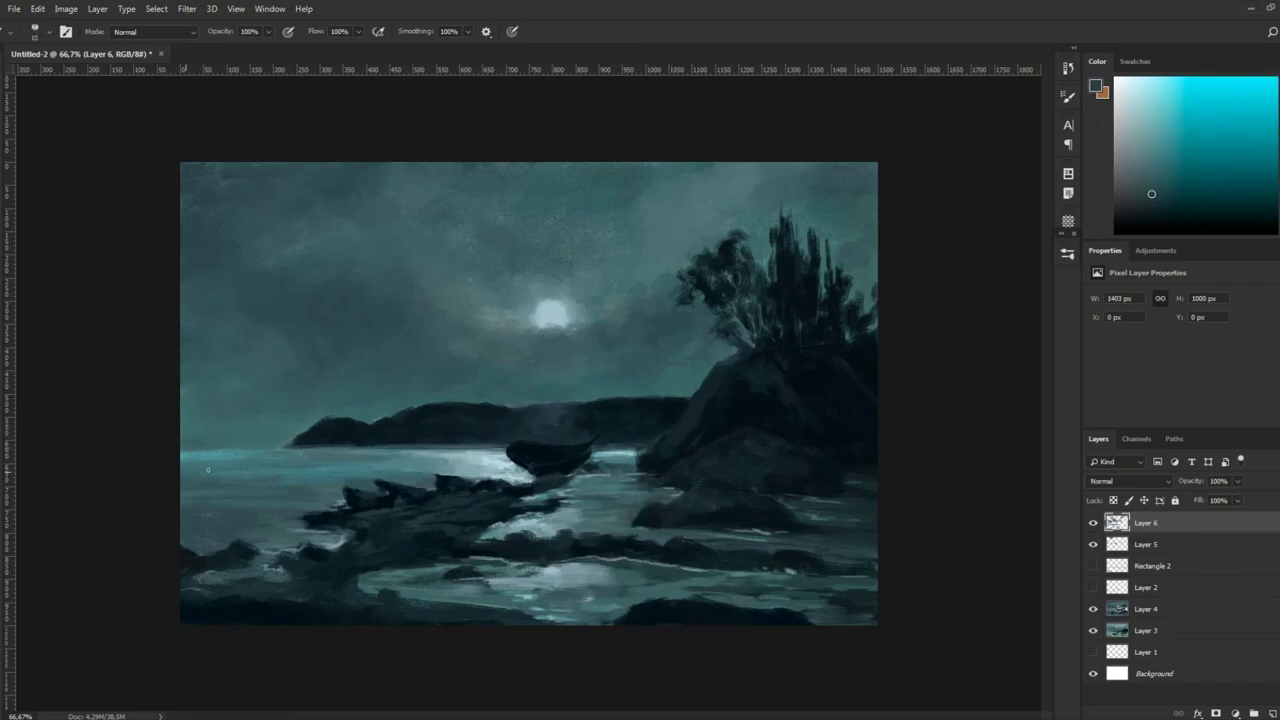
{"action": "left_click", "coordinate": [462, 443], "text": "alt"}
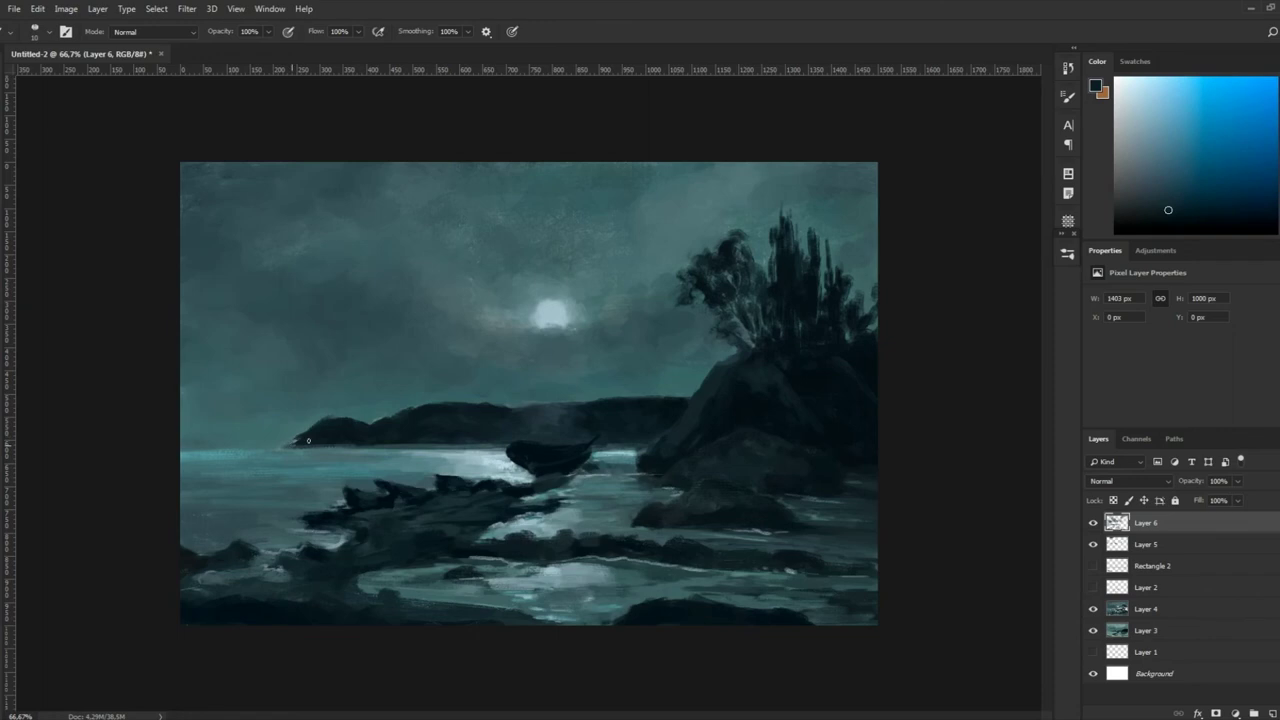
Sample rock tones, then paint a thin dark mast rising from the moored boat
{"action": "left_click", "coordinate": [455, 493], "text": "alt"}
{"action": "left_click", "coordinate": [404, 484], "text": "alt"}
{"action": "left_click", "coordinate": [435, 477], "text": "alt"}
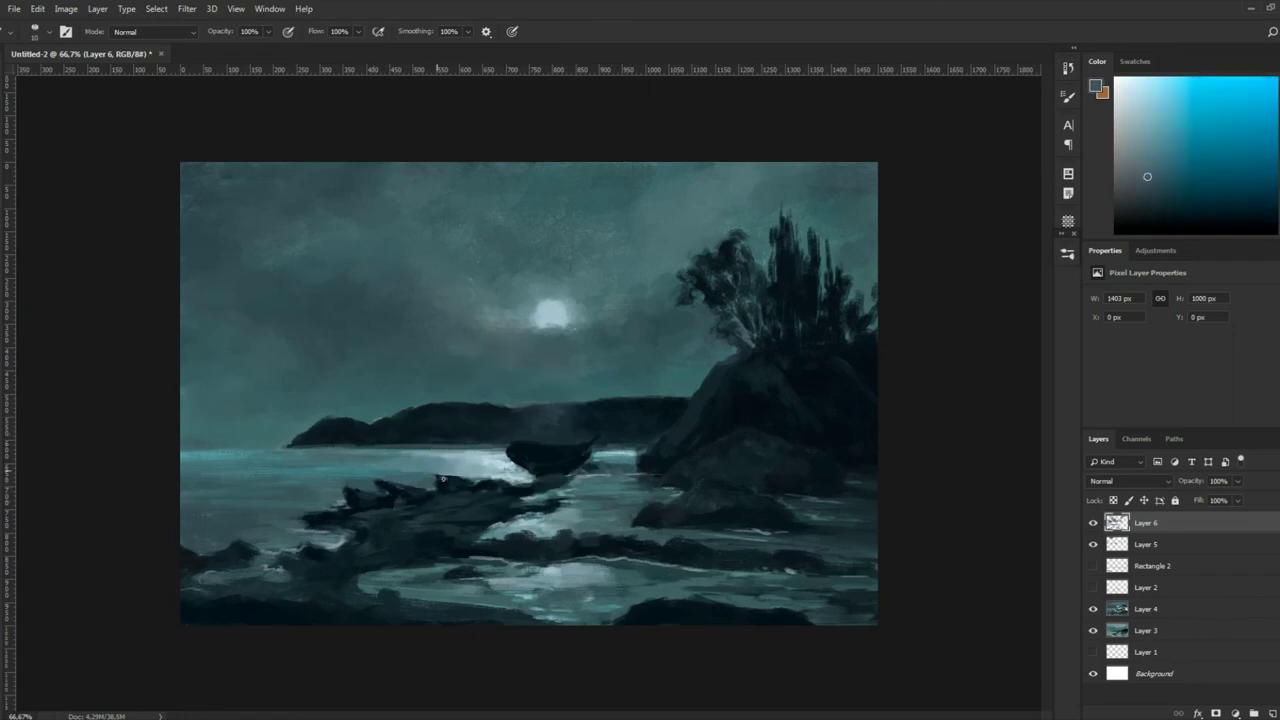
{"action": "left_click", "coordinate": [430, 473], "text": "alt"}
{"action": "left_click", "coordinate": [553, 426], "text": "alt"}
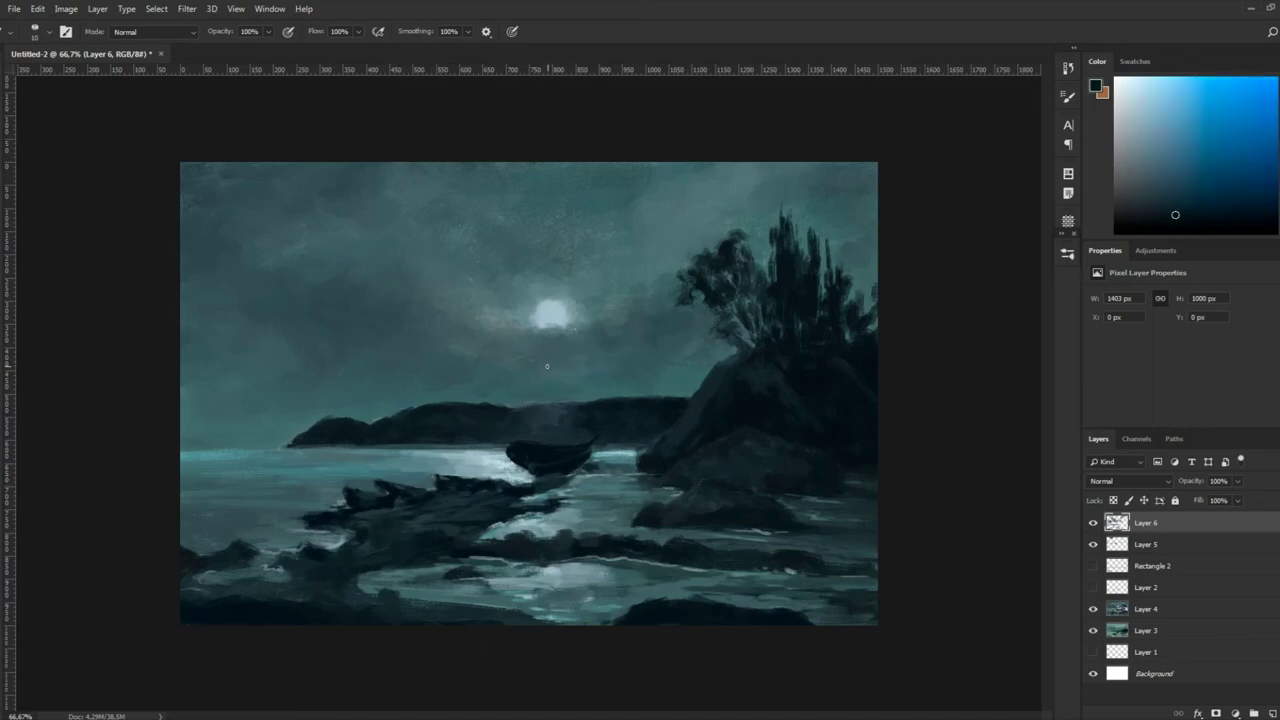
{"action": "left_click_drag", "start_coordinate": [540, 440], "coordinate": [515, 364]}
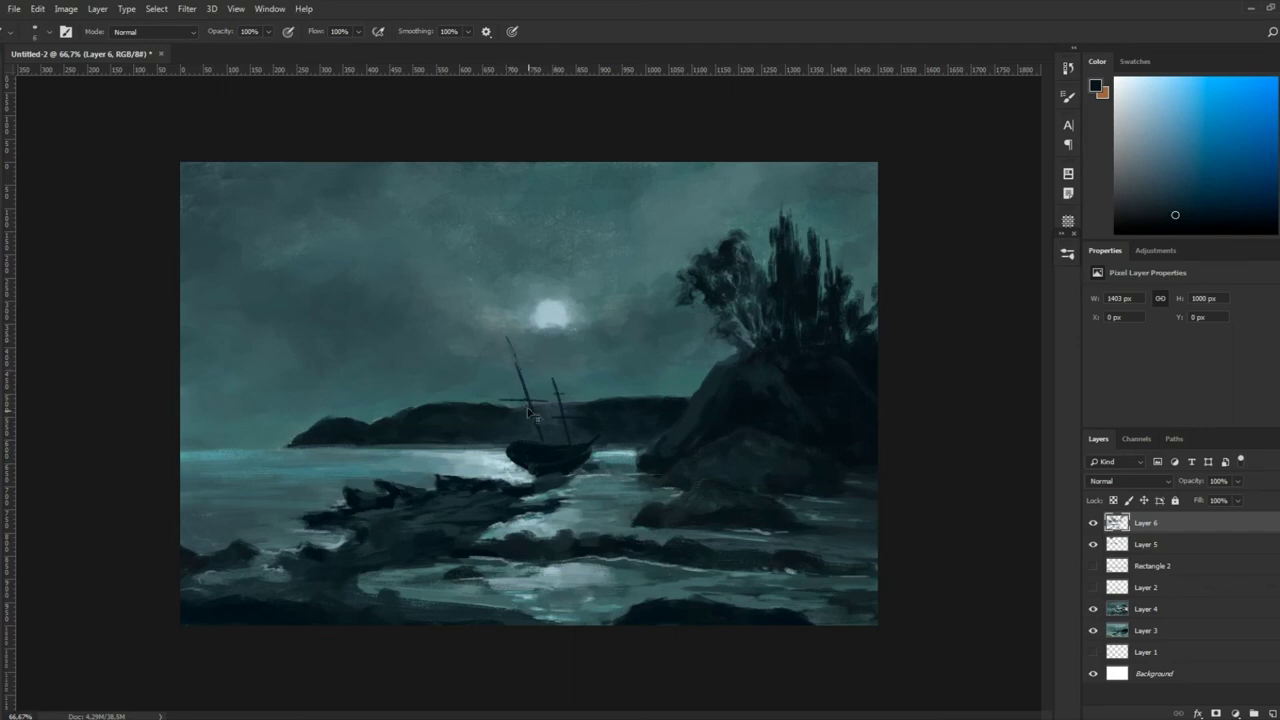
Extend the ship's second mast upward, alternating sky teal-grey and near-black on it
{"action": "left_click_drag", "start_coordinate": [563, 450], "coordinate": [543, 350]}
{"action": "left_click", "coordinate": [542, 360], "text": "alt"}
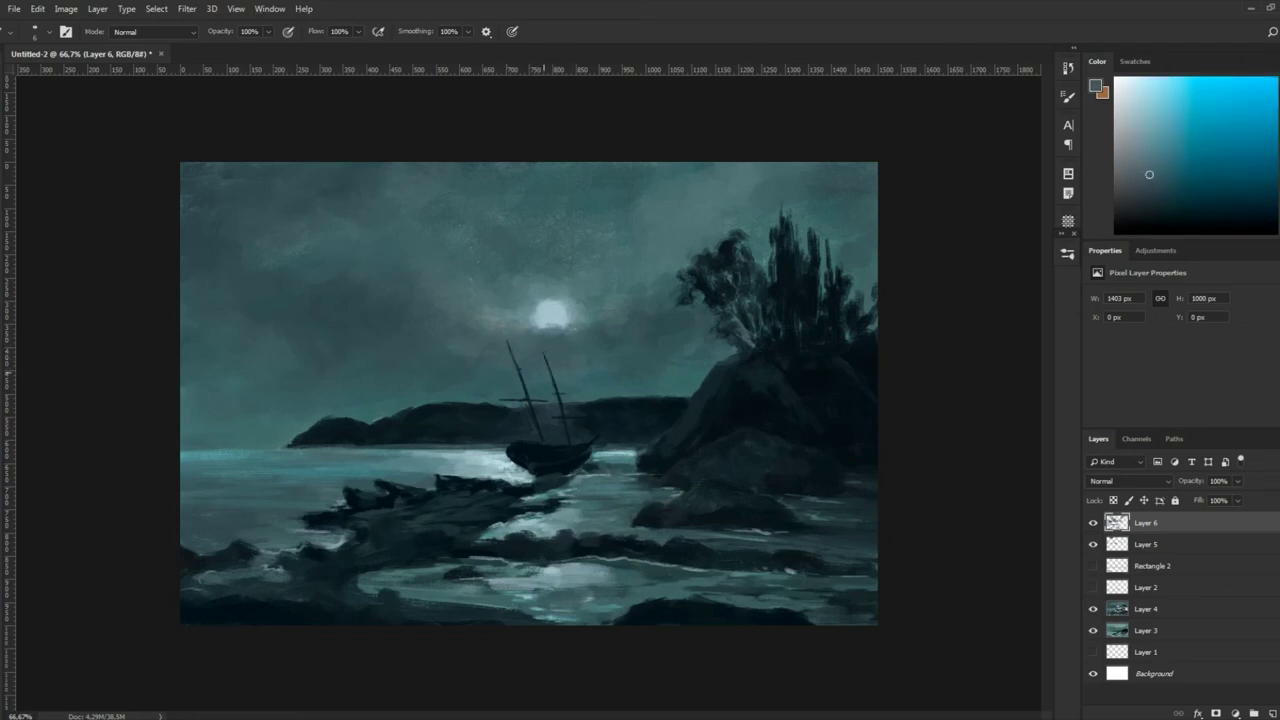
{"action": "left_click", "coordinate": [565, 438], "text": "alt"}
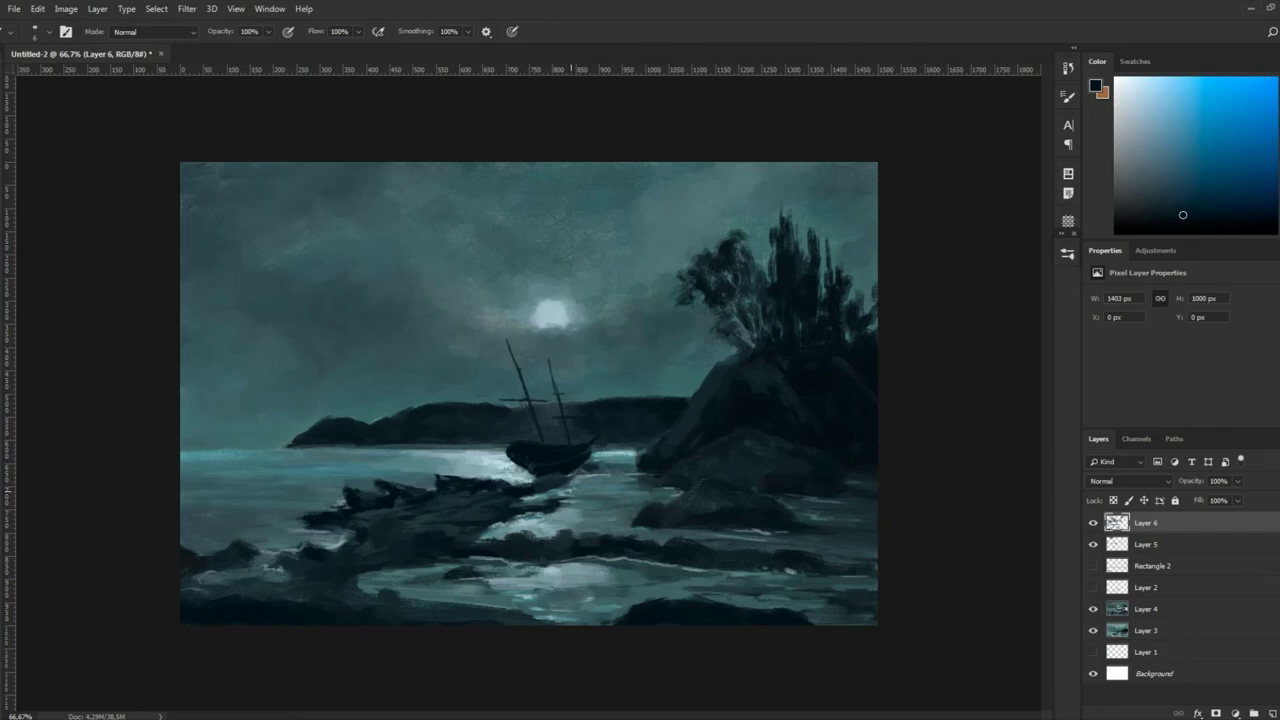
{"action": "left_click", "coordinate": [541, 359], "text": "alt"}
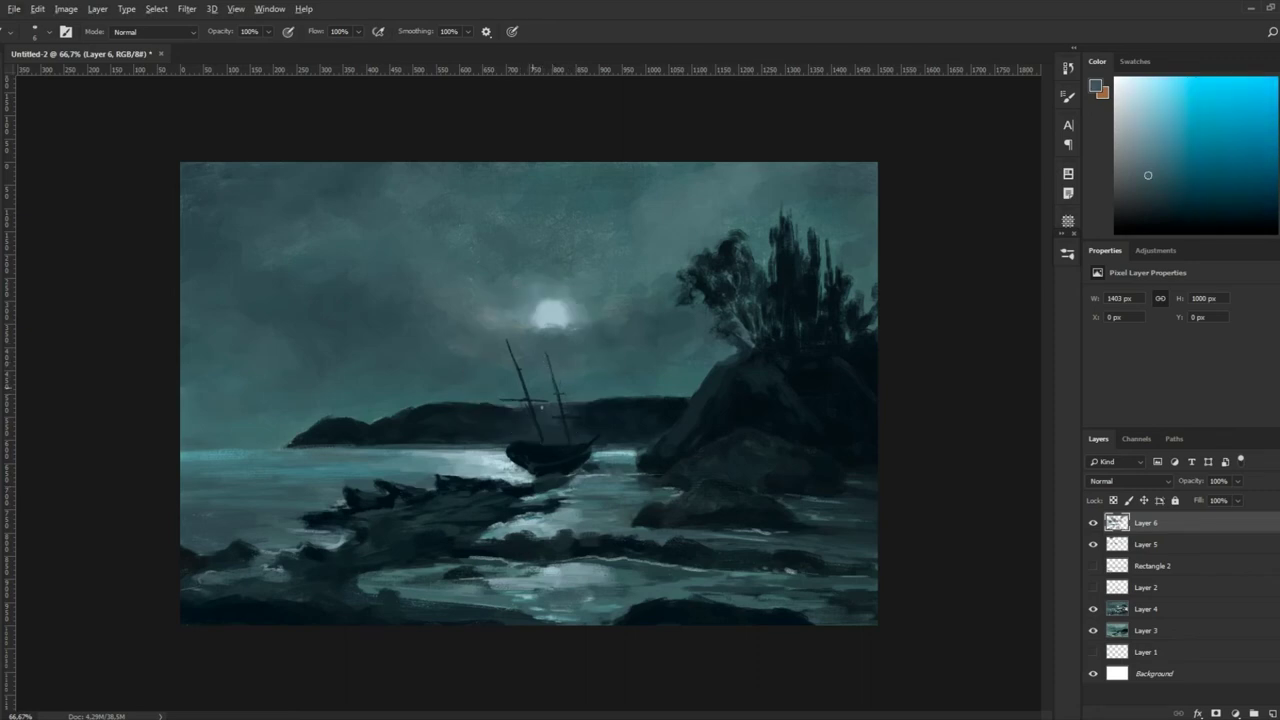
{"action": "left_click", "coordinate": [524, 385], "text": "alt"}
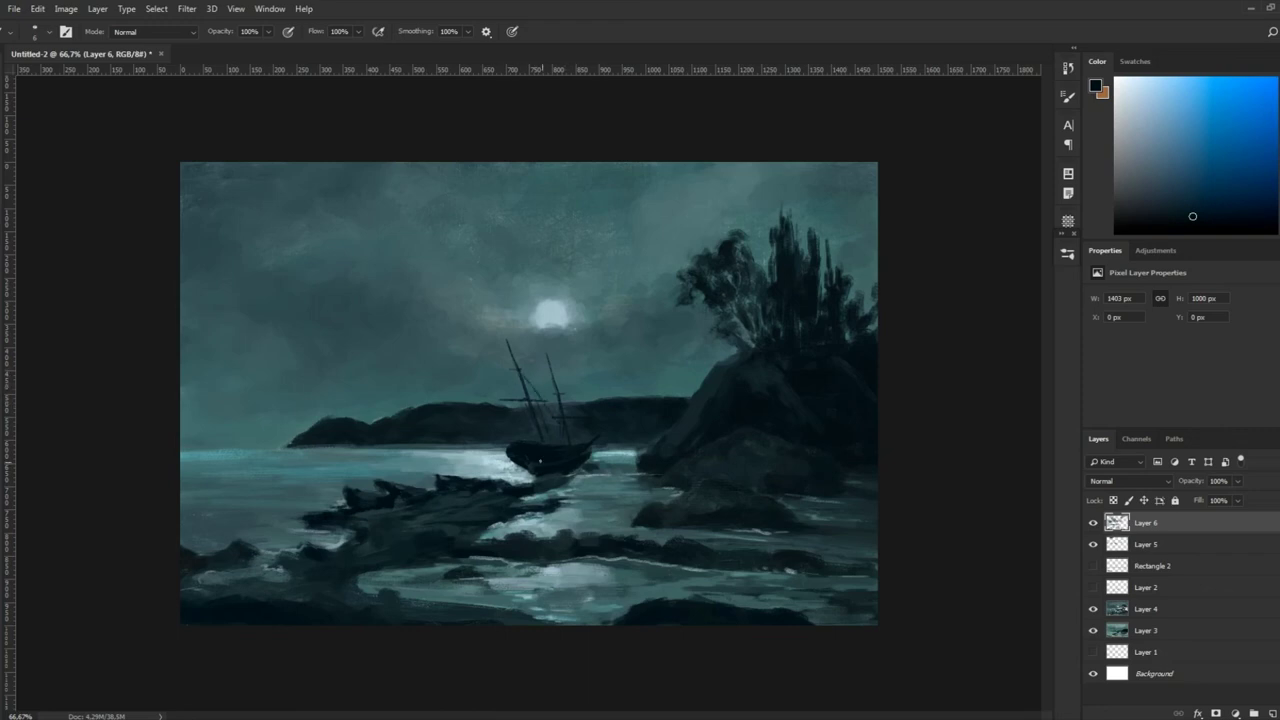
Refine the ship with blue-grey, grey-teal and near-black tones, then choose pale yellow for its light
{"action": "left_click", "coordinate": [524, 390], "text": "alt"}
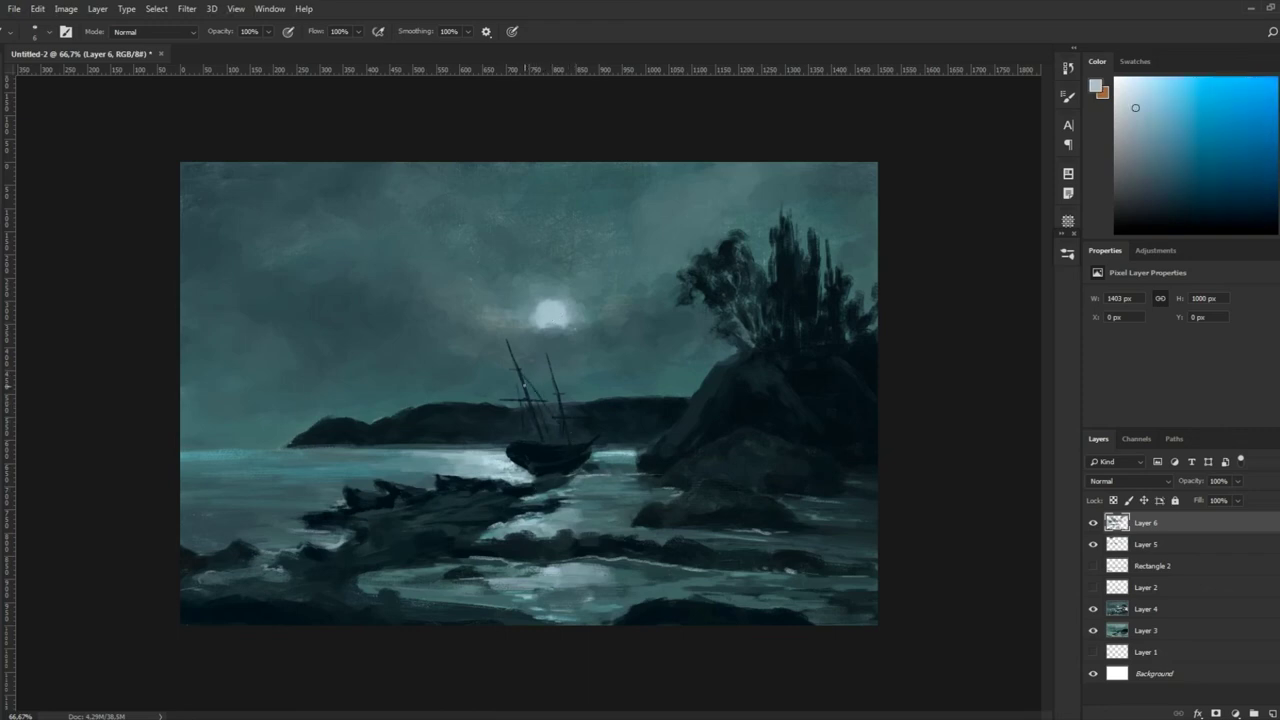
{"action": "left_click", "coordinate": [553, 458], "text": "alt"}
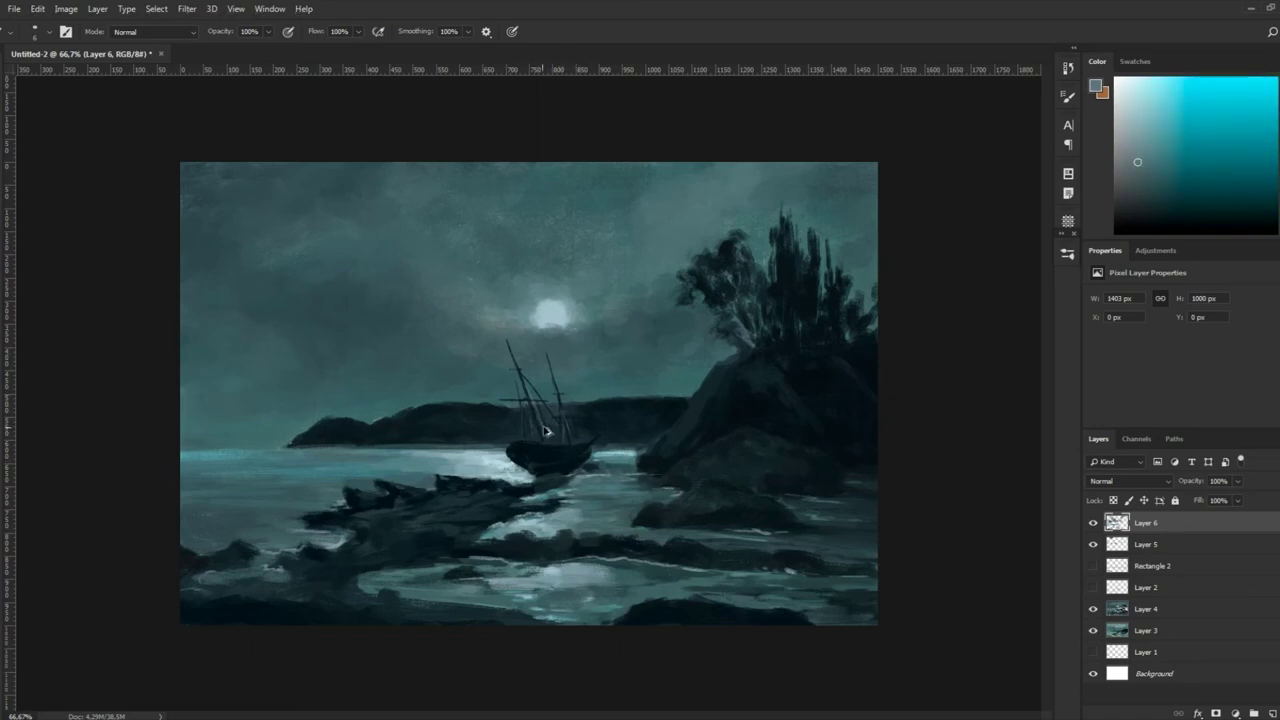
{"action": "left_click", "coordinate": [622, 418], "text": "alt"}
{"action": "left_click", "coordinate": [539, 413], "text": "alt"}
{"action": "left_click", "coordinate": [1164, 94]}
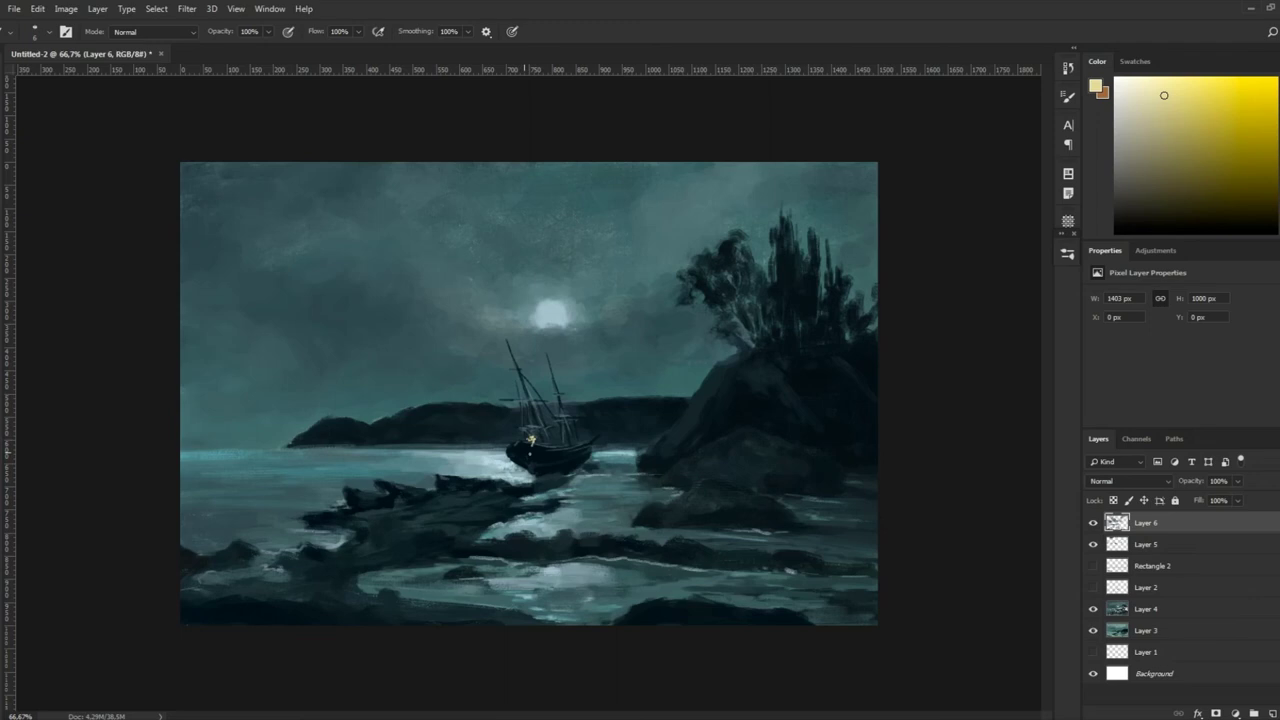
Paint the ship's lantern in light pink and peach-orange, resampling hull and nearby greens
{"action": "left_click", "coordinate": [531, 441], "text": "alt"}
{"action": "left_click", "coordinate": [531, 441], "text": "alt"}
{"action": "left_click", "coordinate": [528, 444], "text": "alt"}
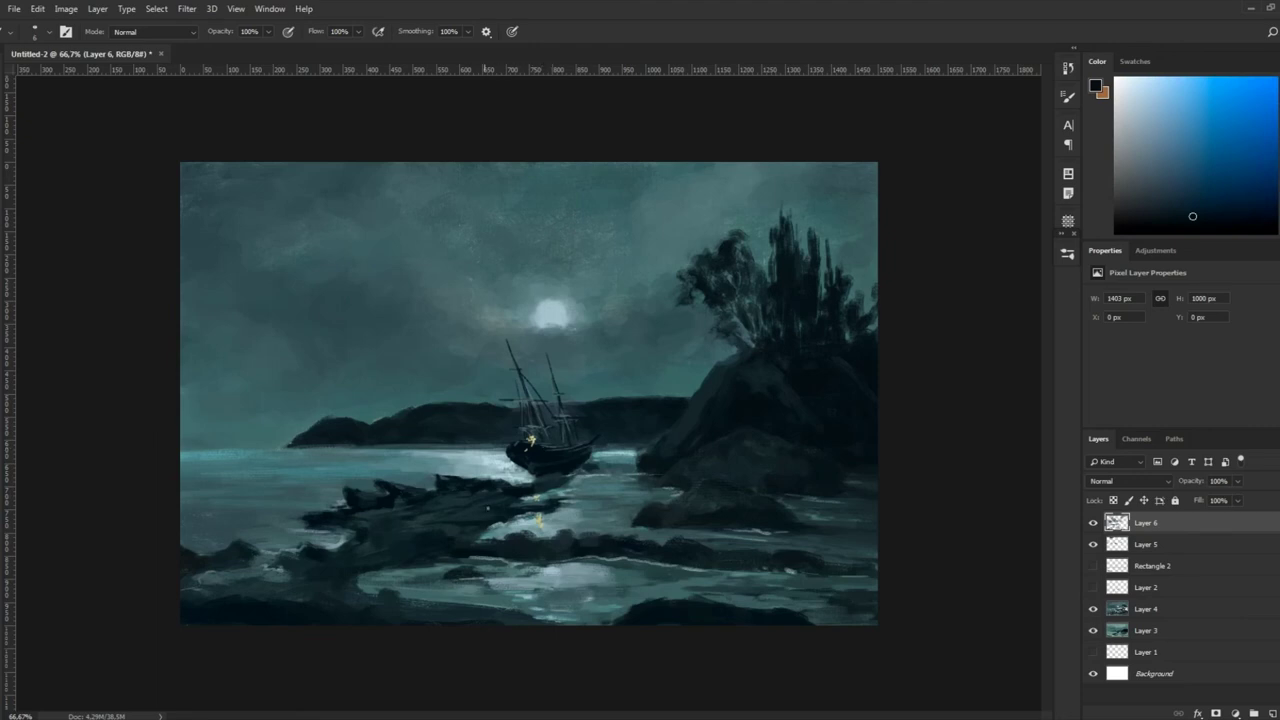
{"action": "left_click", "coordinate": [538, 457], "text": "alt"}
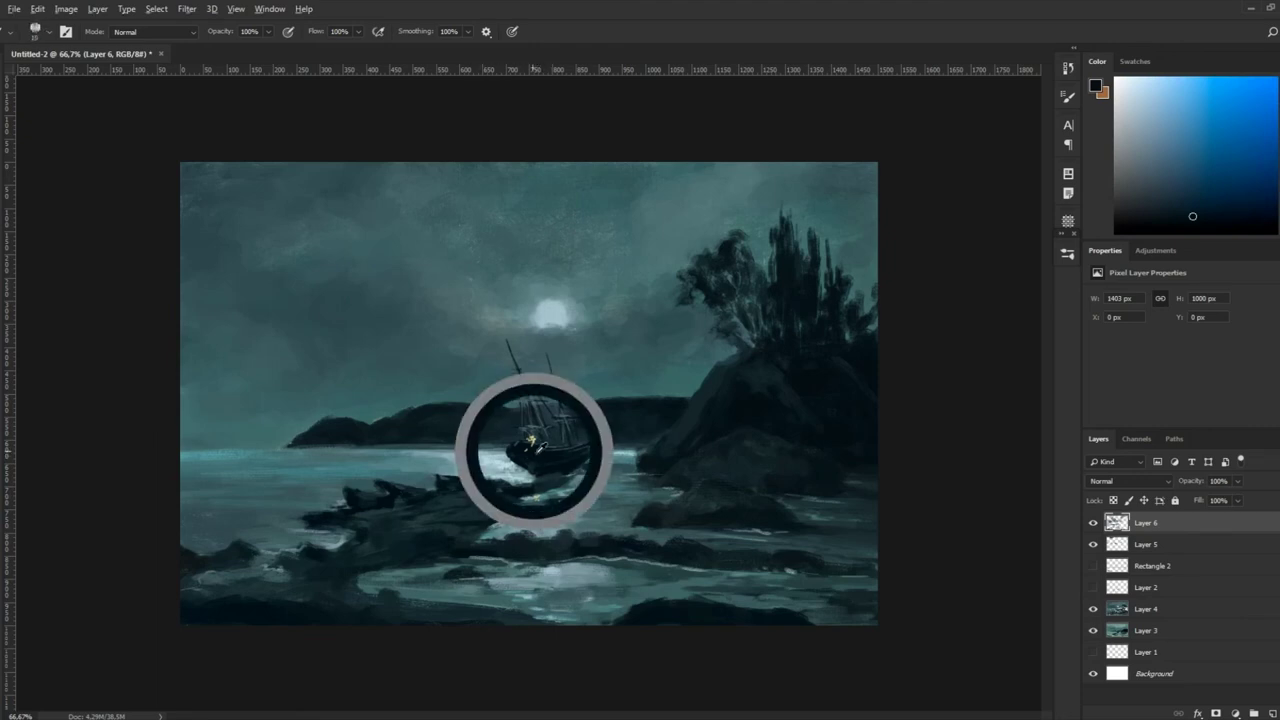
{"action": "left_click", "coordinate": [550, 519], "text": "alt"}
{"action": "left_click", "coordinate": [1162, 112]}
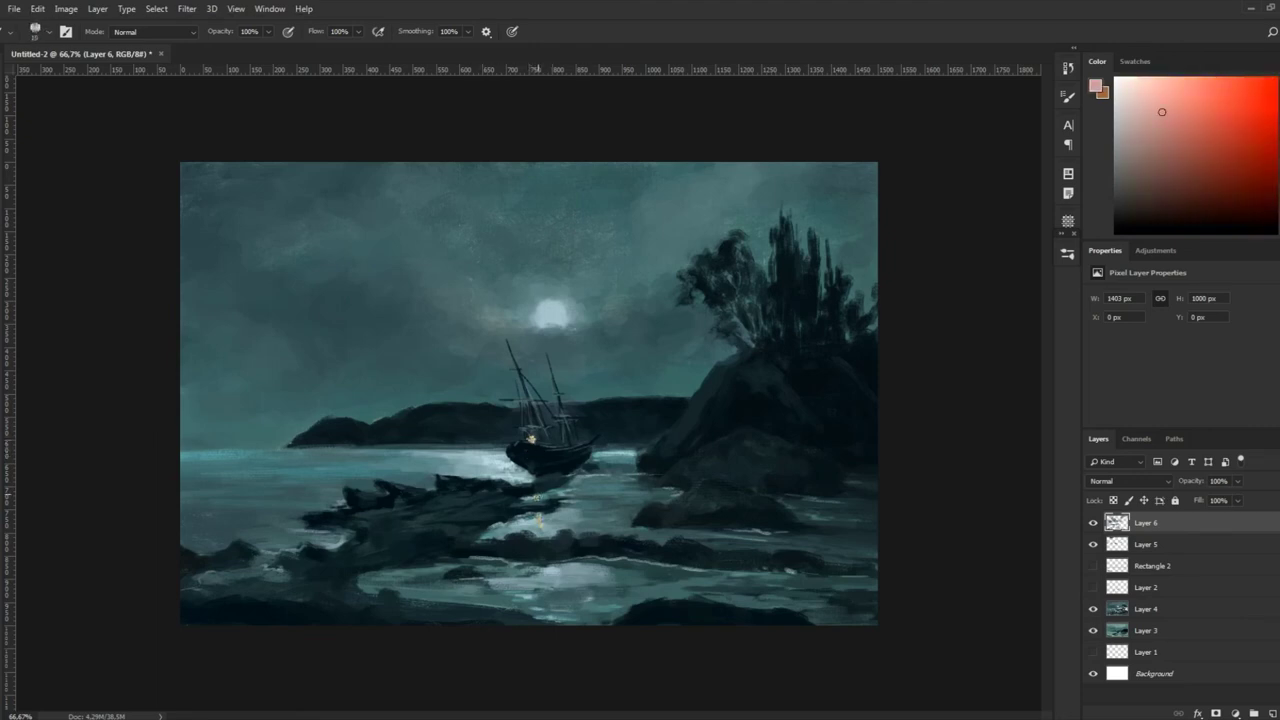
{"action": "left_click", "coordinate": [549, 493], "text": "alt"}
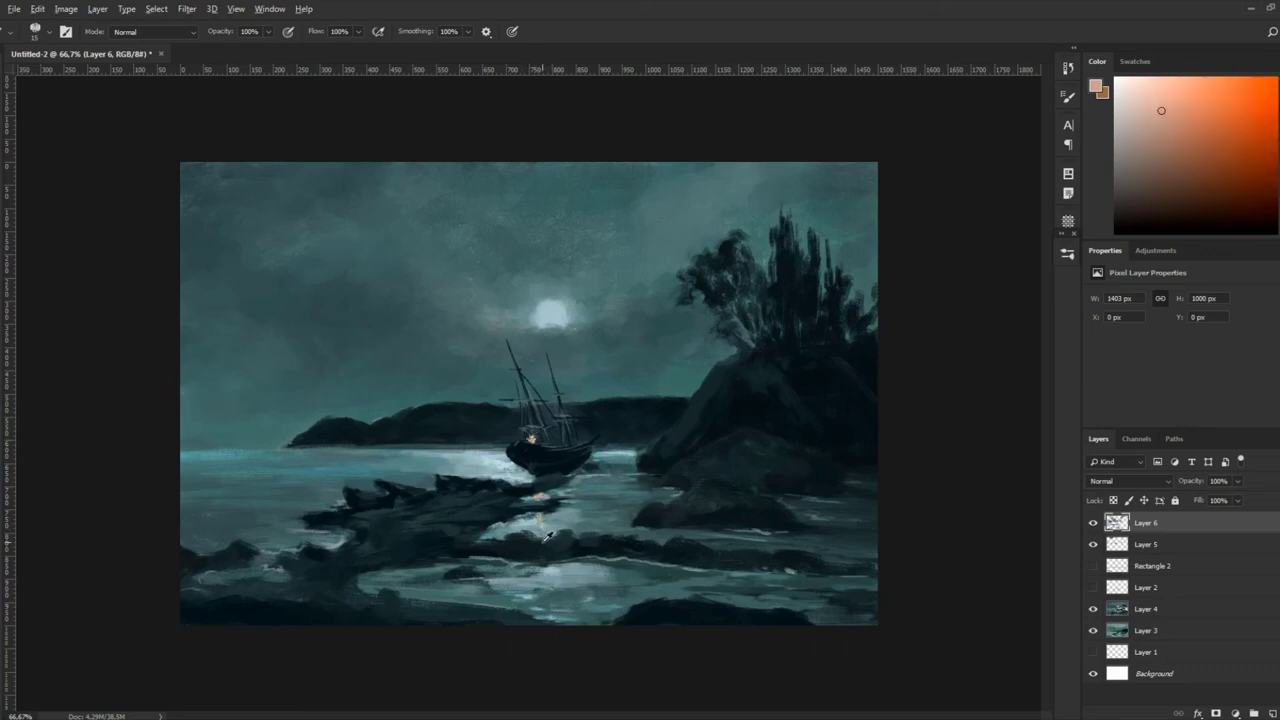
{"action": "left_click", "coordinate": [533, 438], "text": "alt"}
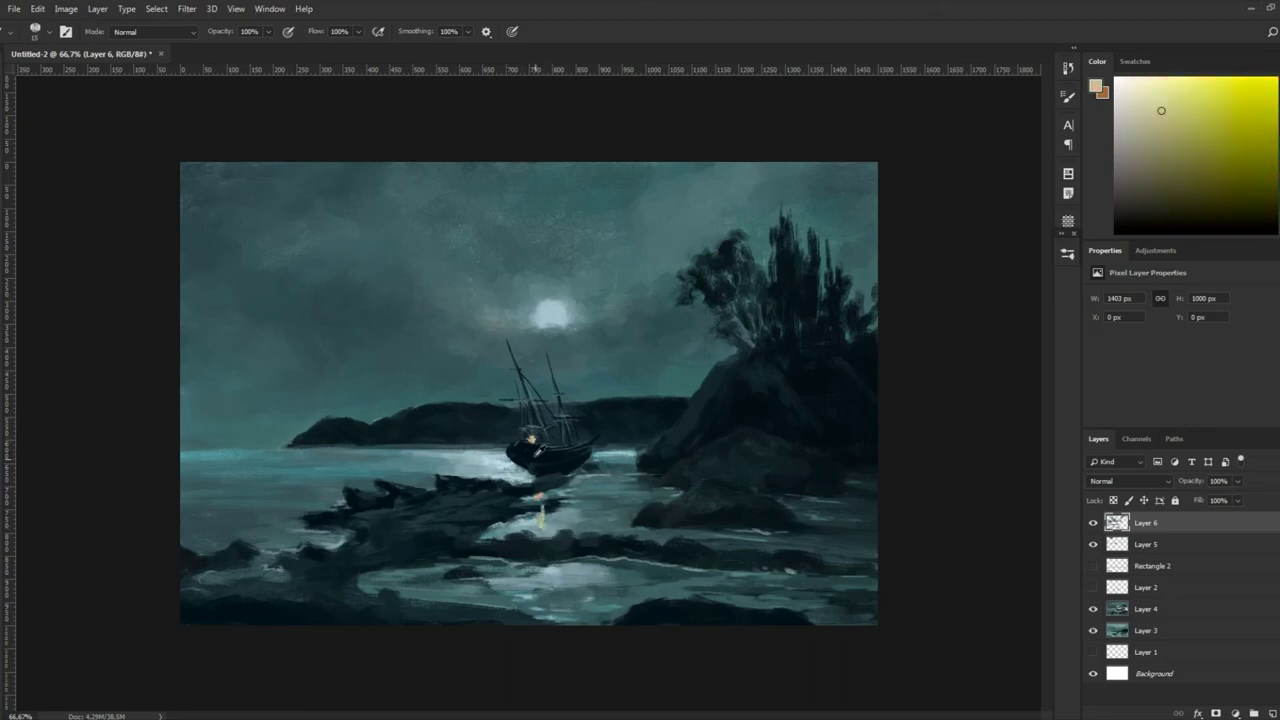
Rework the hull and the water beneath it with dark teal and near-black tones
{"action": "left_click", "coordinate": [538, 470], "text": "alt"}
{"action": "left_click", "coordinate": [535, 496], "text": "alt"}
{"action": "left_click", "coordinate": [541, 500], "text": "alt"}
{"action": "left_click", "coordinate": [538, 505], "text": "alt"}
{"action": "left_click", "coordinate": [540, 517], "text": "alt"}
{"action": "left_click", "coordinate": [536, 436], "text": "alt"}
{"action": "left_click", "coordinate": [583, 467], "text": "alt"}
{"action": "left_click", "coordinate": [579, 461], "text": "alt"}
{"action": "left_click", "coordinate": [604, 467], "text": "alt"}
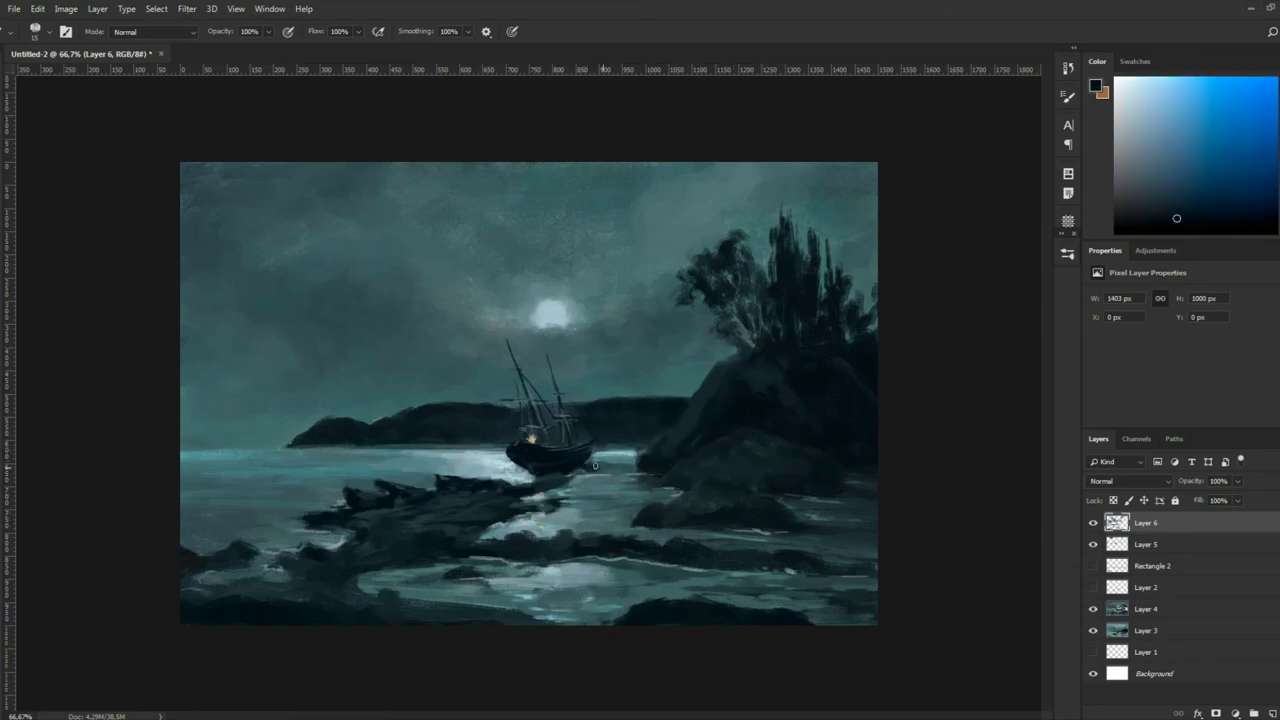
{"action": "left_click", "coordinate": [599, 469], "text": "alt"}
{"action": "left_click", "coordinate": [594, 467], "text": "alt"}
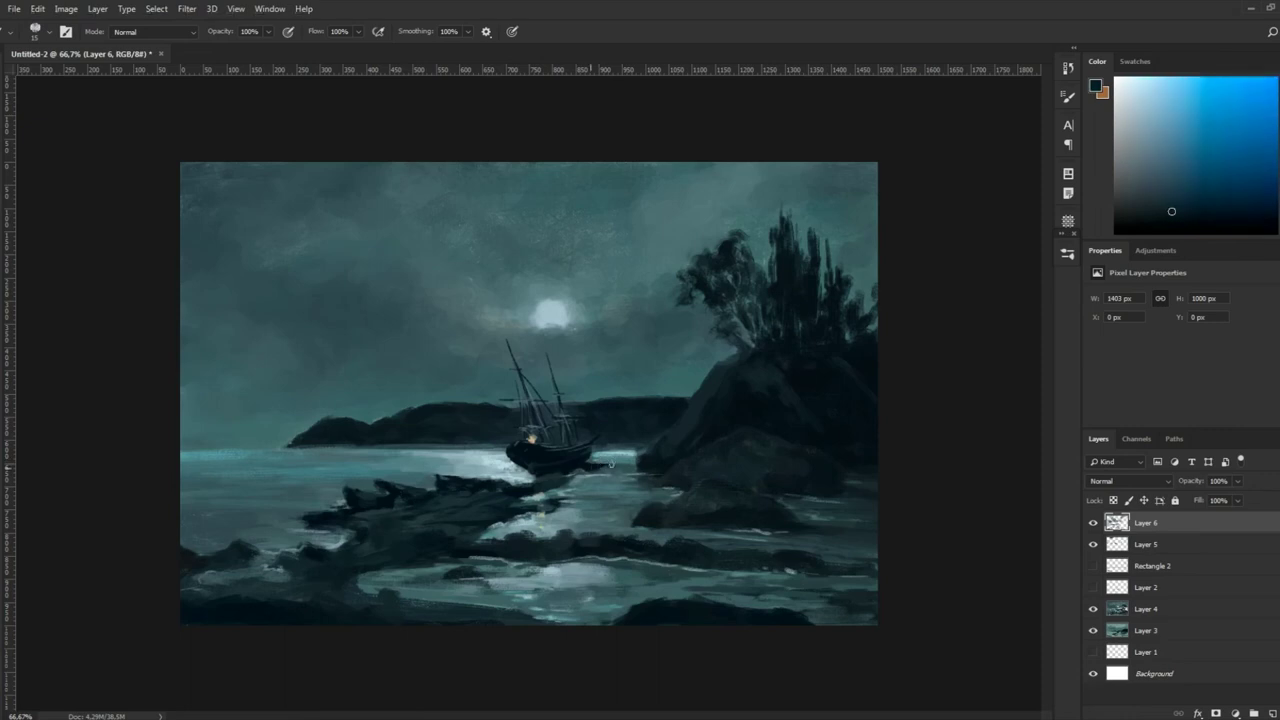
{"action": "left_click", "coordinate": [580, 467], "text": "alt"}
Build the lantern's warm glow with pale yellow and orange-beige sampled around the ship
{"action": "left_click", "coordinate": [532, 437], "text": "alt"}
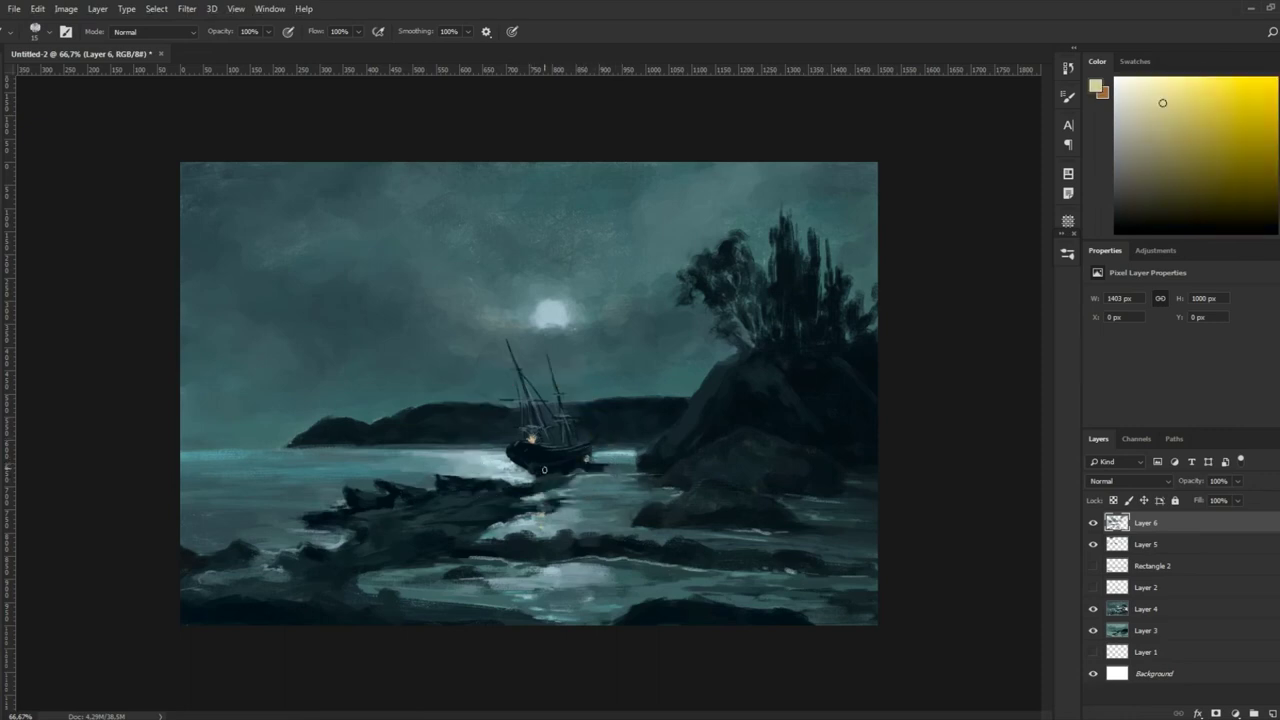
{"action": "left_click", "coordinate": [584, 472], "text": "alt"}
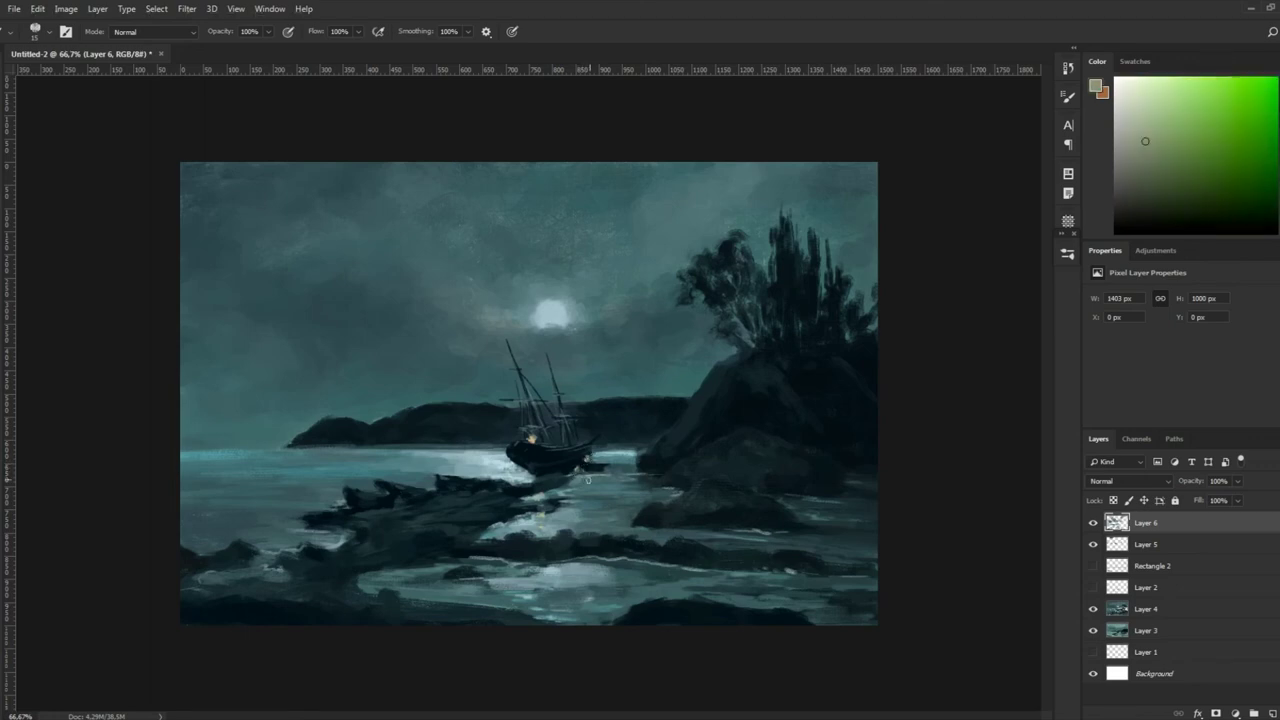
{"action": "left_click", "coordinate": [582, 466], "text": "alt"}
{"action": "left_click", "coordinate": [586, 466], "text": "alt"}
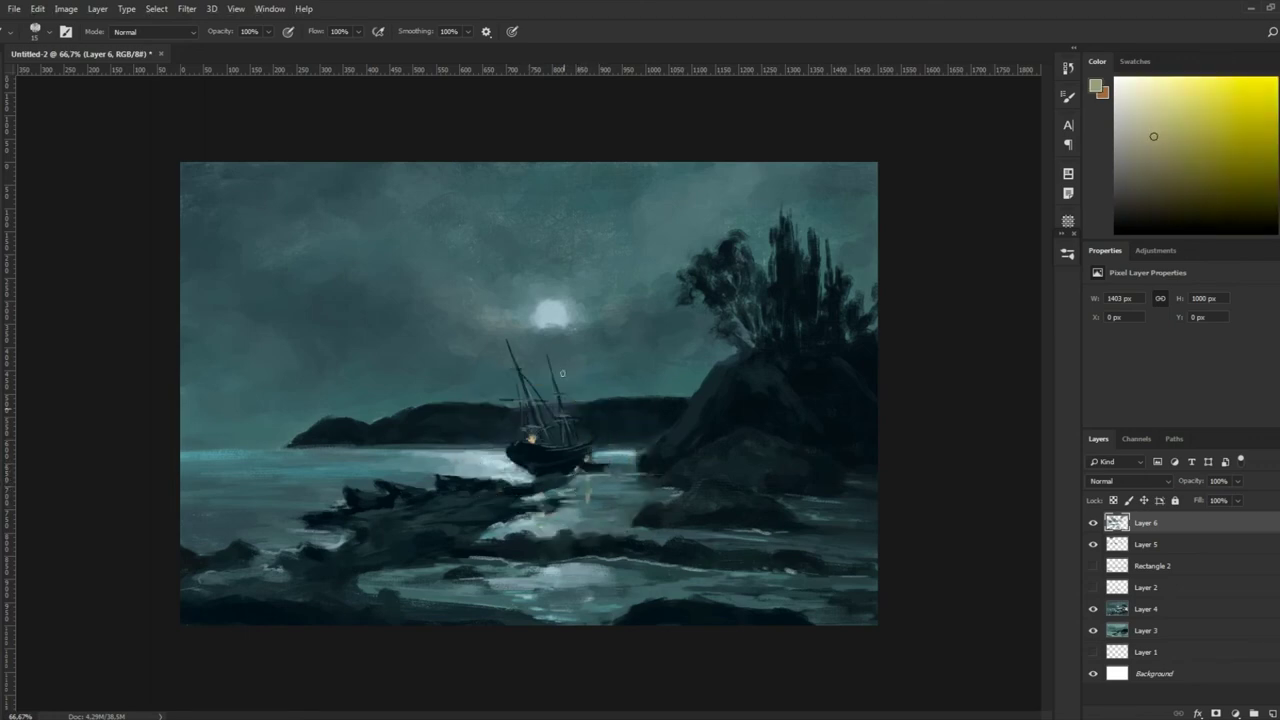
{"action": "left_click", "coordinate": [590, 462], "text": "alt"}
{"action": "left_click", "coordinate": [594, 456], "text": "alt"}
{"action": "left_click", "coordinate": [591, 485], "text": "alt"}
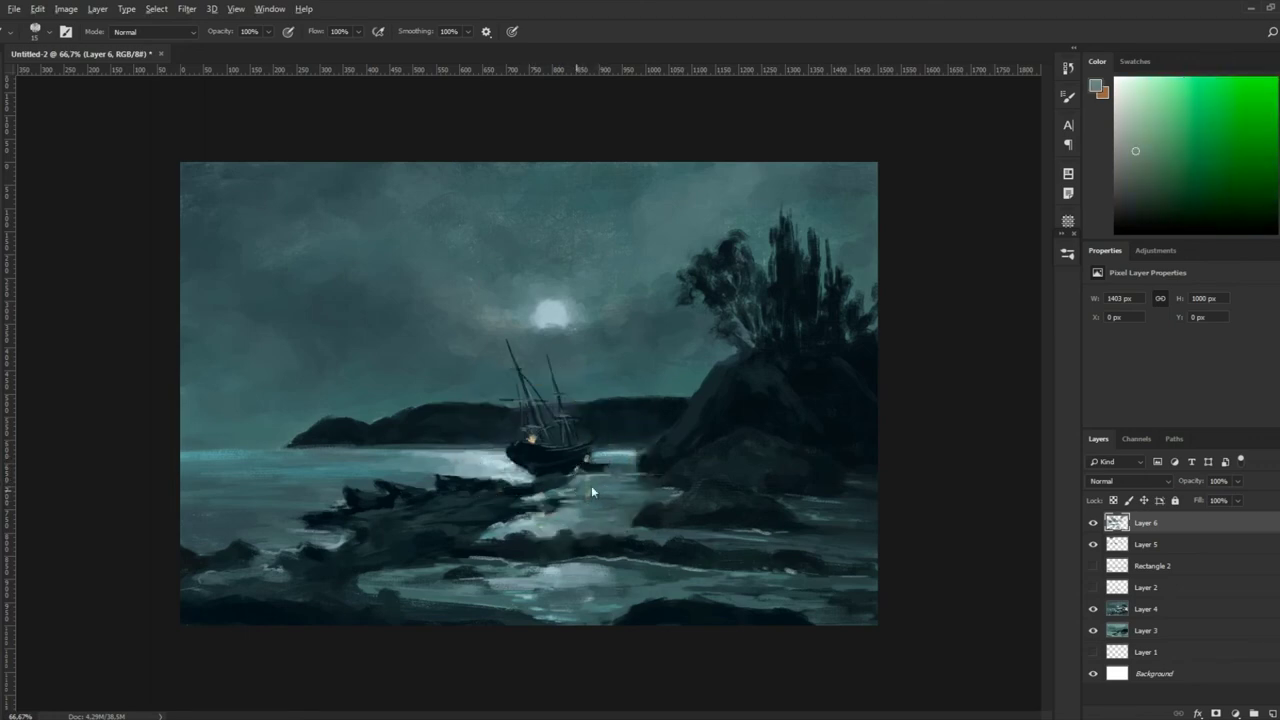
{"action": "left_click", "coordinate": [591, 485], "text": "alt"}
{"action": "left_click", "coordinate": [591, 485], "text": "alt"}
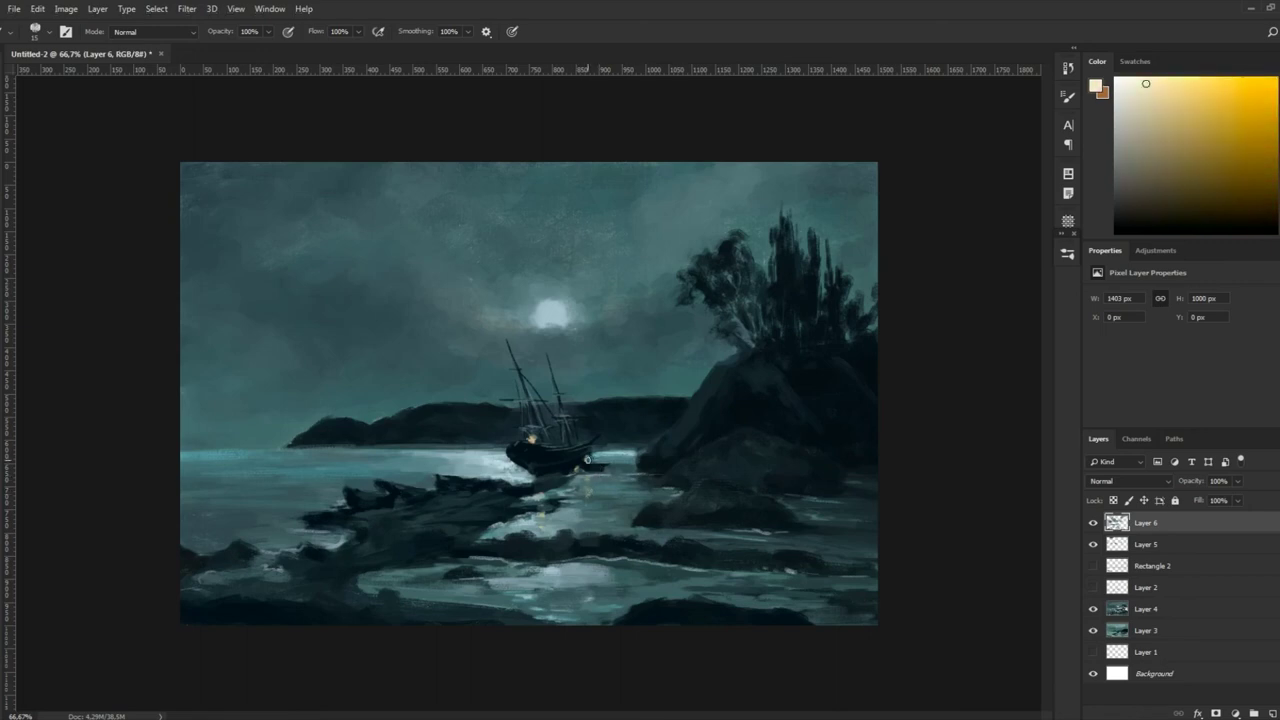
{"action": "left_click", "coordinate": [586, 482], "text": "alt"}
{"action": "left_click", "coordinate": [545, 522], "text": "alt"}
{"action": "left_click", "coordinate": [586, 460], "text": "alt"}
{"action": "left_click", "coordinate": [586, 482], "text": "alt"}
Paint a short dark reflection stroke below the hull using dark cyan and green-teal
{"action": "left_click", "coordinate": [582, 490], "text": "alt"}
{"action": "left_click", "coordinate": [584, 483], "text": "alt"}
{"action": "left_click", "coordinate": [583, 495], "text": "alt"}
{"action": "left_click", "coordinate": [594, 484], "text": "alt"}
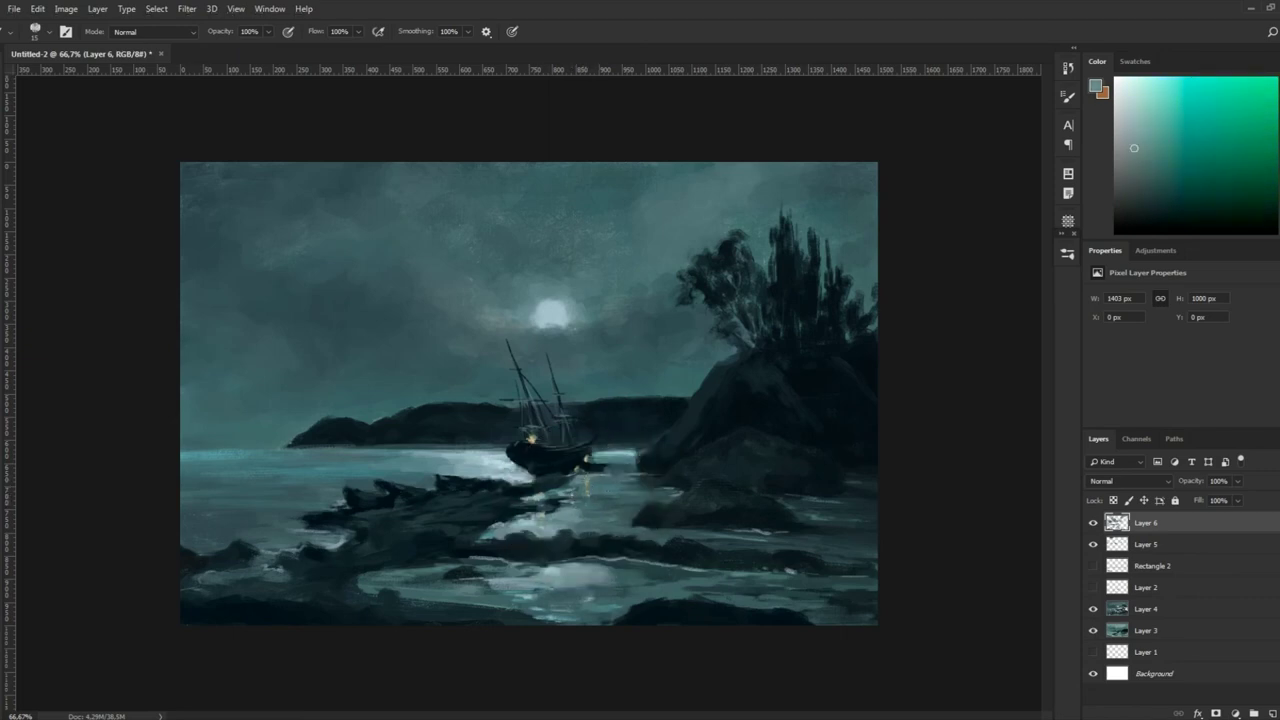
{"action": "left_click", "coordinate": [546, 500], "text": "alt"}
{"action": "left_click_drag", "start_coordinate": [527, 466], "coordinate": [515, 482]}
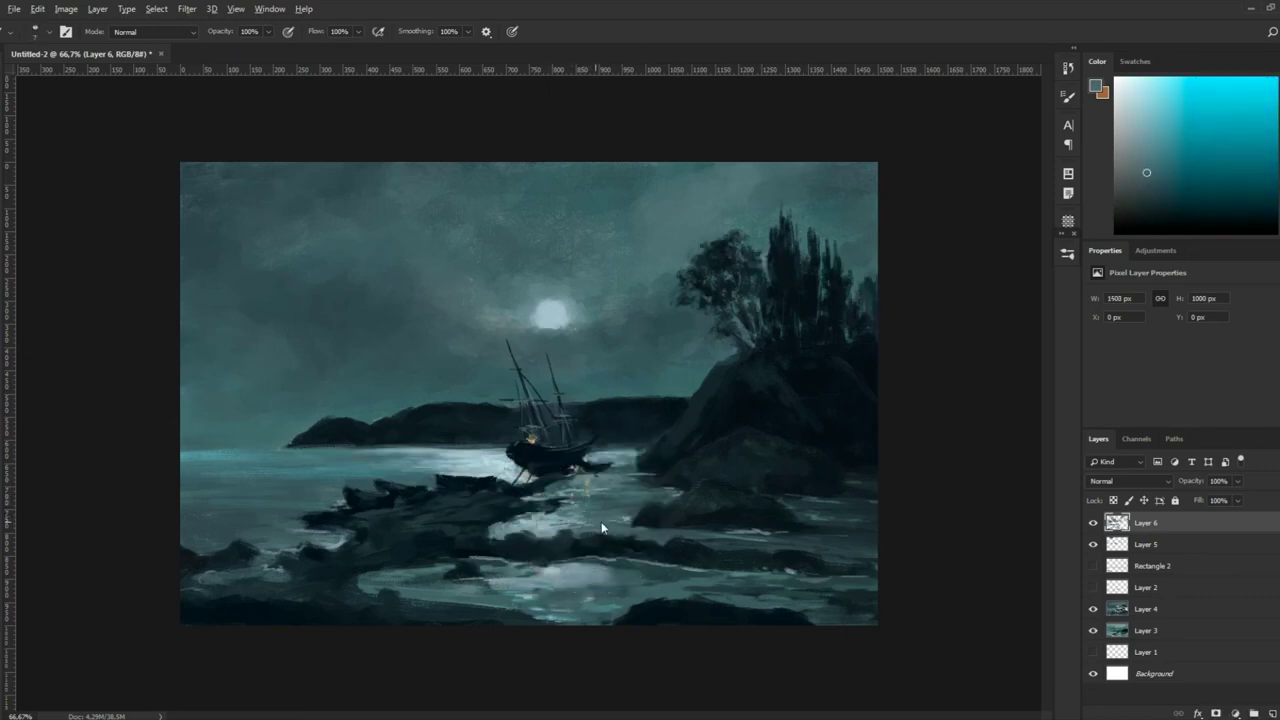
Paint small boat shapes left of the ship in teal, rock grey-green and cyan water tones
{"action": "left_click", "coordinate": [560, 528], "text": "alt"}
{"action": "left_click", "coordinate": [603, 500], "text": "alt"}
{"action": "left_click", "coordinate": [640, 475], "text": "alt"}
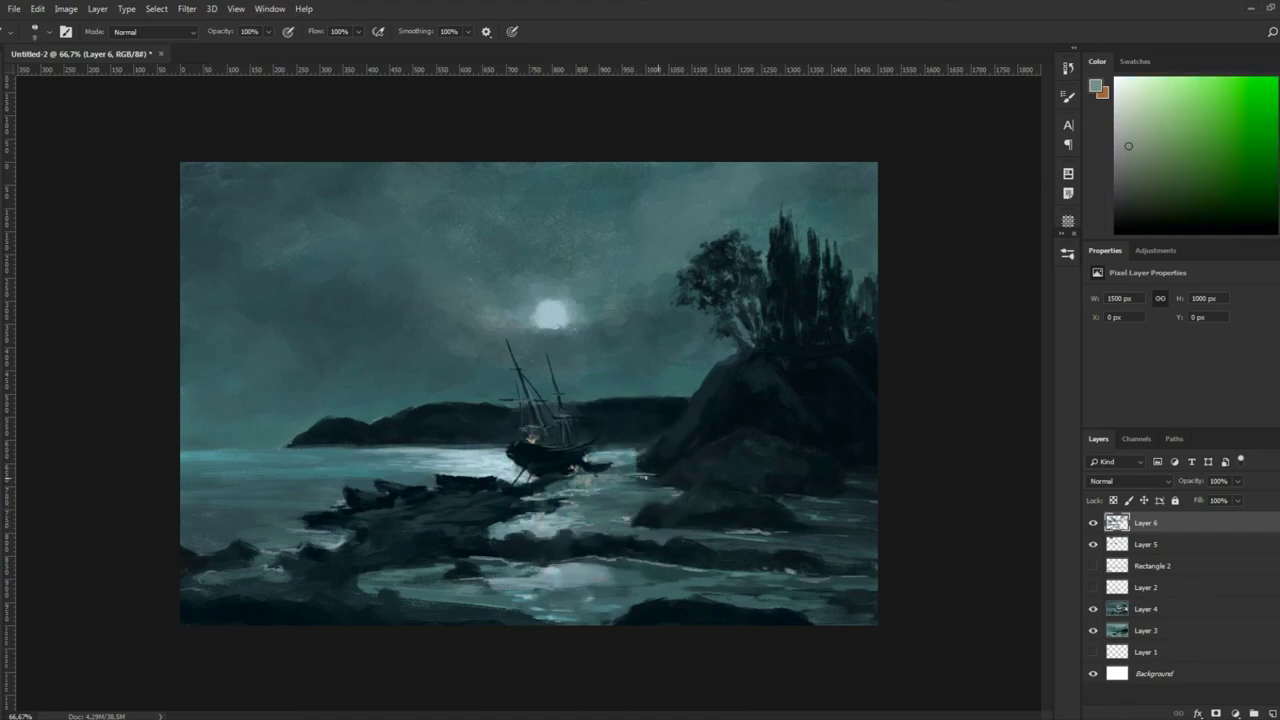
{"action": "left_click", "coordinate": [575, 576], "text": "alt"}
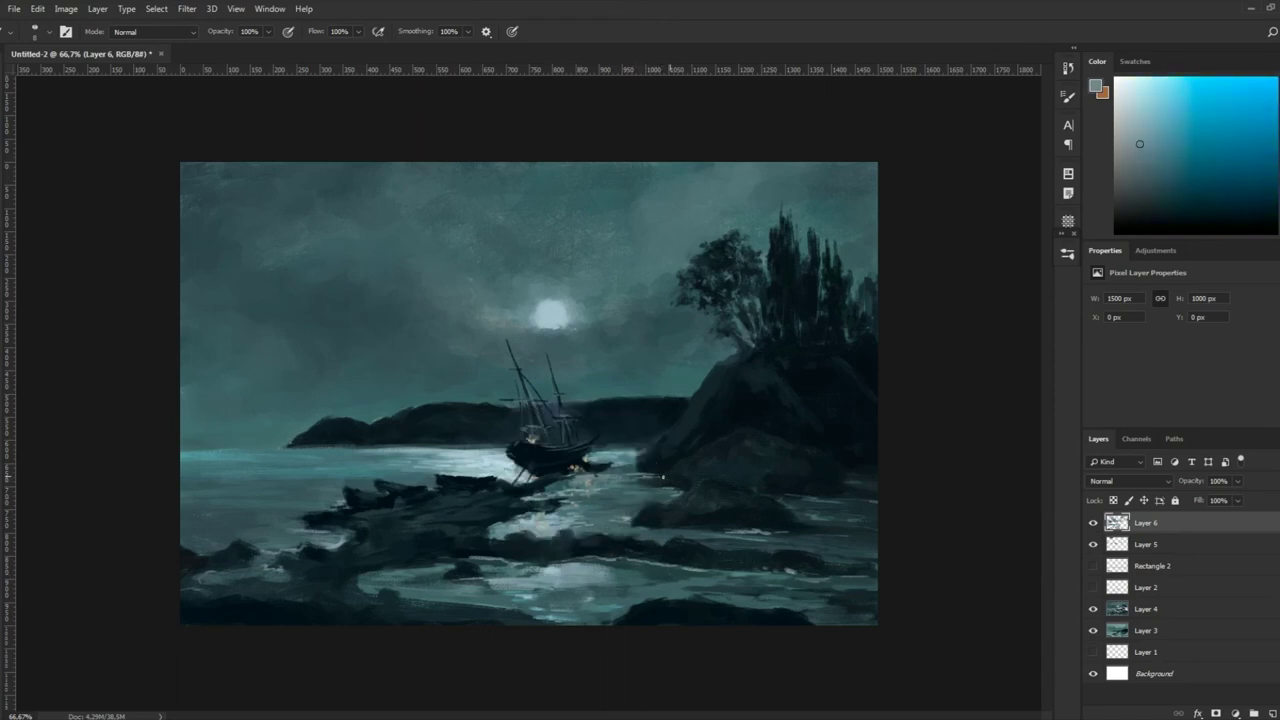
{"action": "left_click", "coordinate": [646, 470], "text": "alt"}
{"action": "left_click", "coordinate": [641, 481], "text": "alt"}
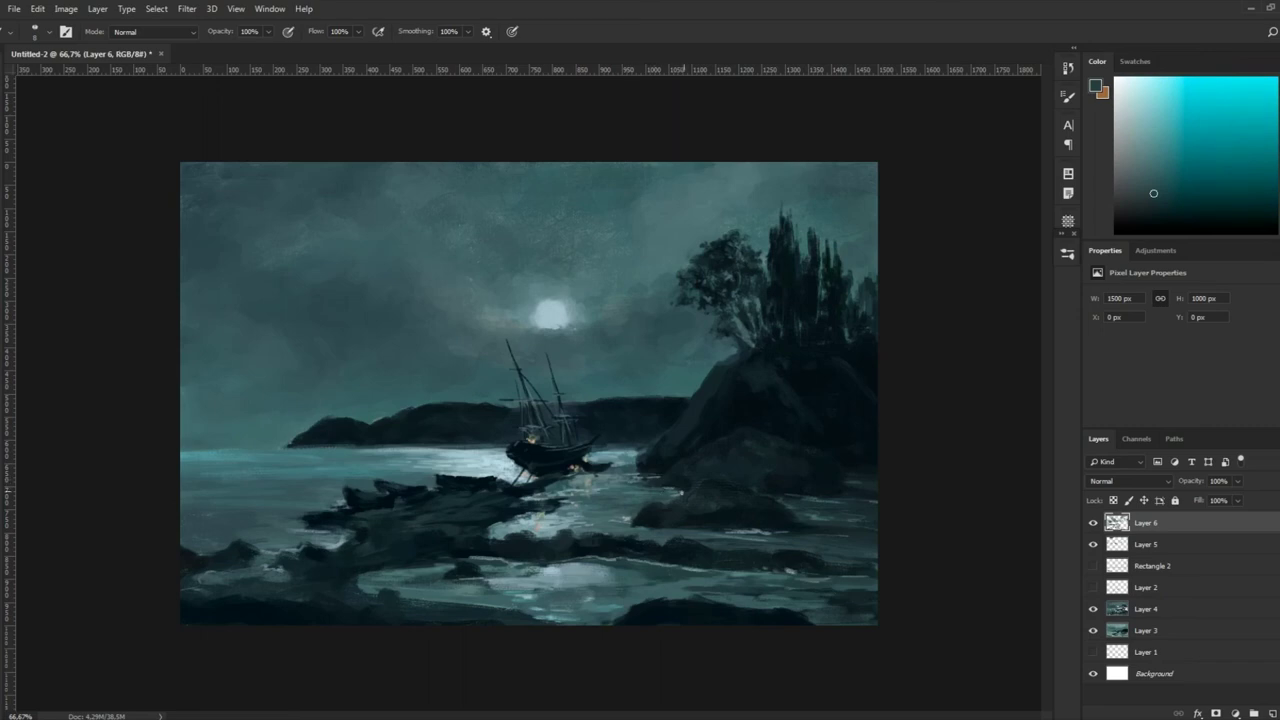
{"action": "left_click", "coordinate": [646, 478], "text": "alt"}
{"action": "left_click", "coordinate": [588, 566], "text": "alt"}
Add darker strokes to the foreground water using resampled light and dark water tones
{"action": "left_click", "coordinate": [658, 496], "text": "alt"}
{"action": "left_click", "coordinate": [632, 496], "text": "alt"}
{"action": "left_click", "coordinate": [643, 495], "text": "alt"}
{"action": "left_click", "coordinate": [634, 499], "text": "alt"}
{"action": "left_click", "coordinate": [578, 517], "text": "alt"}
{"action": "left_click", "coordinate": [619, 494], "text": "alt"}
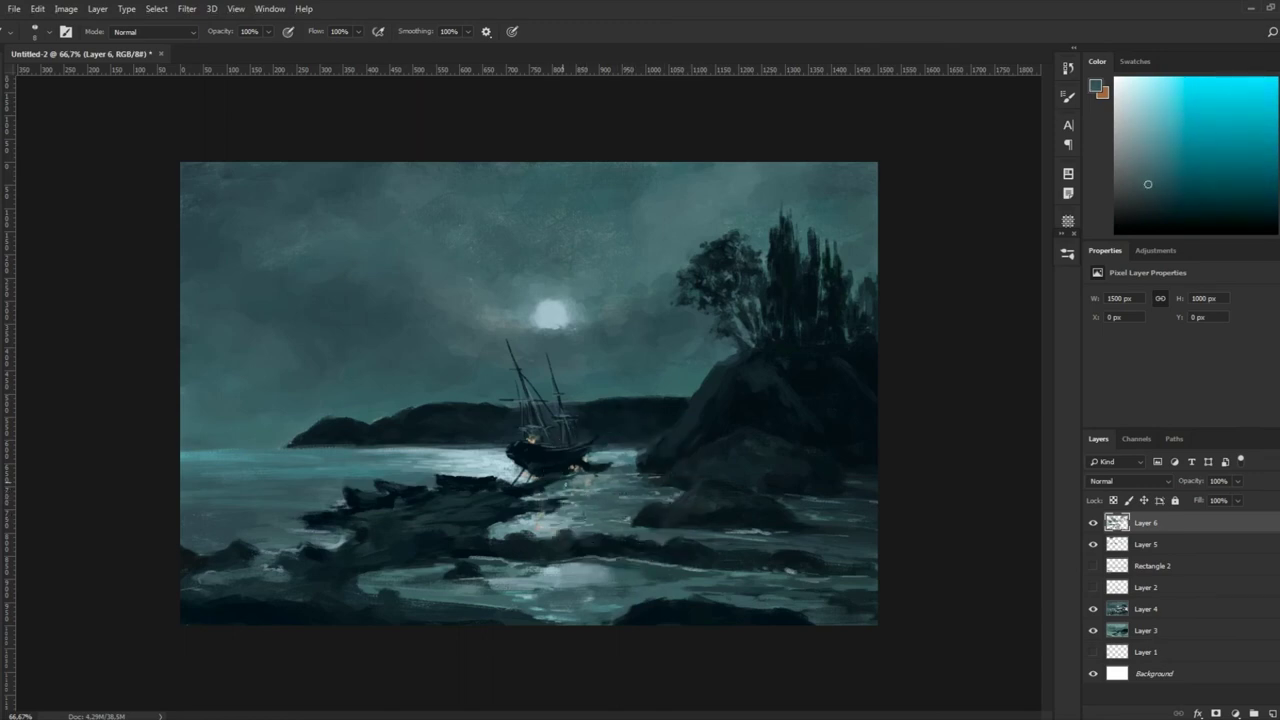
{"action": "mouse_move", "coordinate": [612, 570]}
{"action": "left_mouse_down"}
{"action": "mouse_move", "coordinate": [552, 574]}
{"action": "mouse_move", "coordinate": [590, 583]}
{"action": "left_mouse_up"}
Add small dark strokes and faint light blue-grey strokes to the foreground water
{"action": "left_click", "coordinate": [600, 572], "text": "alt"}
{"action": "left_click", "coordinate": [580, 584], "text": "alt"}
{"action": "left_click", "coordinate": [640, 567], "text": "alt"}
{"action": "left_click", "coordinate": [553, 513], "text": "alt"}
{"action": "left_click", "coordinate": [534, 527], "text": "alt"}
{"action": "left_click_drag", "start_coordinate": [556, 586], "coordinate": [594, 604]}
{"action": "left_click", "coordinate": [486, 586], "text": "alt"}
{"action": "mouse_move", "coordinate": [480, 584]}
{"action": "left_mouse_down"}
{"action": "mouse_move", "coordinate": [586, 600]}
{"action": "mouse_move", "coordinate": [555, 598]}
{"action": "left_mouse_up"}
{"action": "left_click", "coordinate": [583, 572], "text": "alt"}
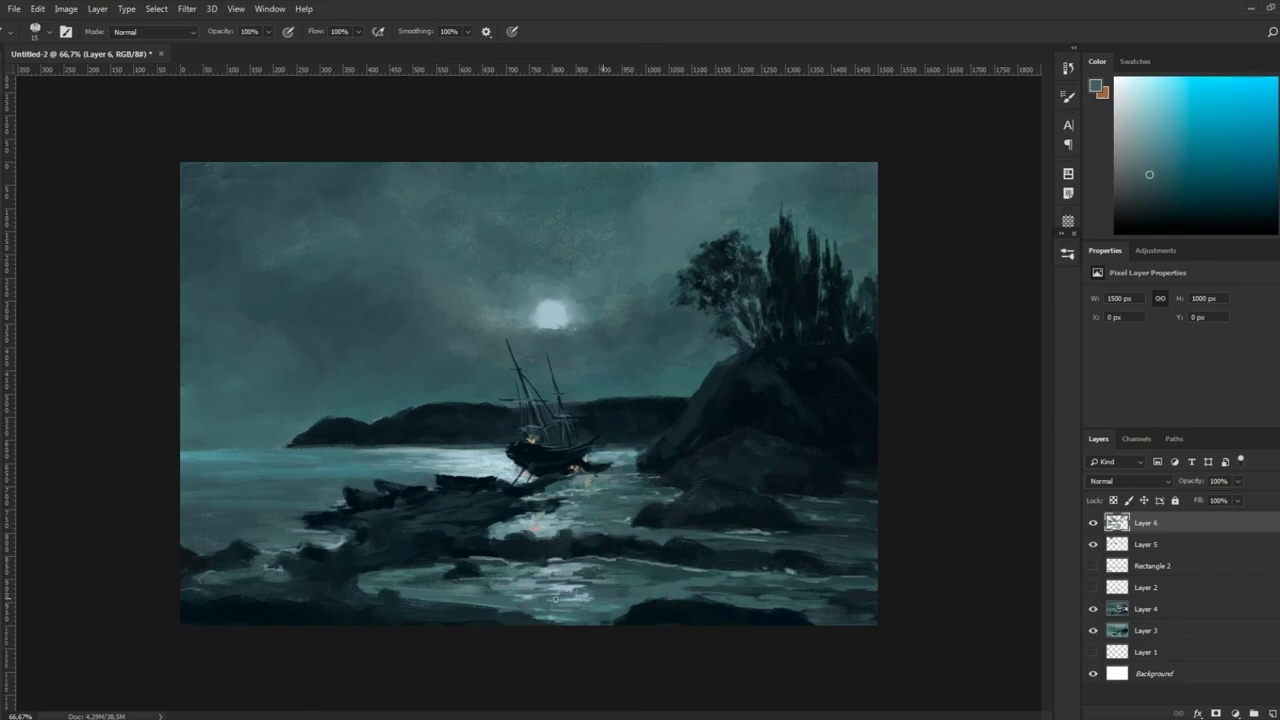
Add small light strokes to the water using tones sampled from the moon and shallows
{"action": "left_click", "coordinate": [508, 615], "text": "alt"}
{"action": "left_click", "coordinate": [476, 590], "text": "alt"}
{"action": "left_click", "coordinate": [586, 571], "text": "alt"}
{"action": "mouse_move", "coordinate": [518, 582]}
{"action": "left_mouse_down"}
{"action": "mouse_move", "coordinate": [588, 582]}
{"action": "mouse_move", "coordinate": [560, 598]}
{"action": "mouse_move", "coordinate": [582, 602]}
{"action": "mouse_move", "coordinate": [574, 615]}
{"action": "left_mouse_up"}
{"action": "left_click", "coordinate": [567, 588], "text": "alt"}
{"action": "left_click", "coordinate": [542, 314], "text": "alt"}
{"action": "left_click", "coordinate": [577, 624], "text": "alt"}
{"action": "left_click", "coordinate": [526, 598], "text": "alt"}
{"action": "left_click", "coordinate": [592, 592], "text": "alt"}
{"action": "left_click_drag", "start_coordinate": [486, 596], "coordinate": [512, 598]}
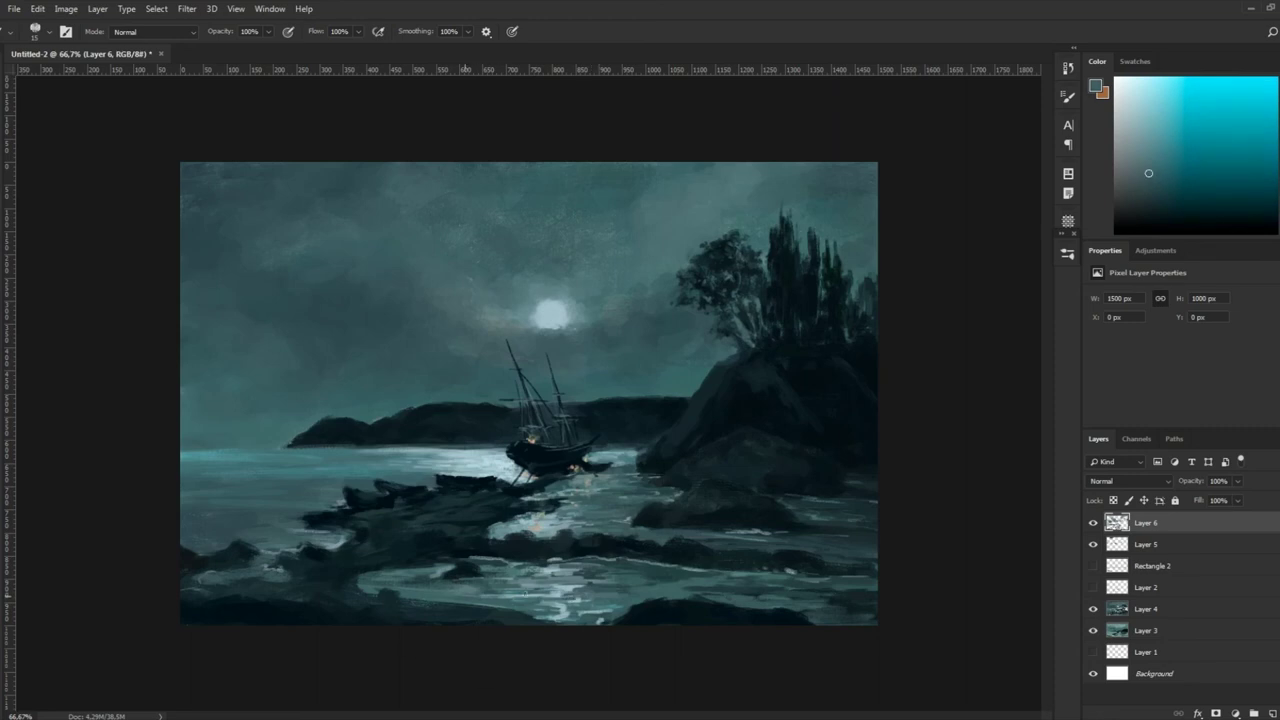
{"action": "left_click", "coordinate": [566, 600], "text": "alt"}
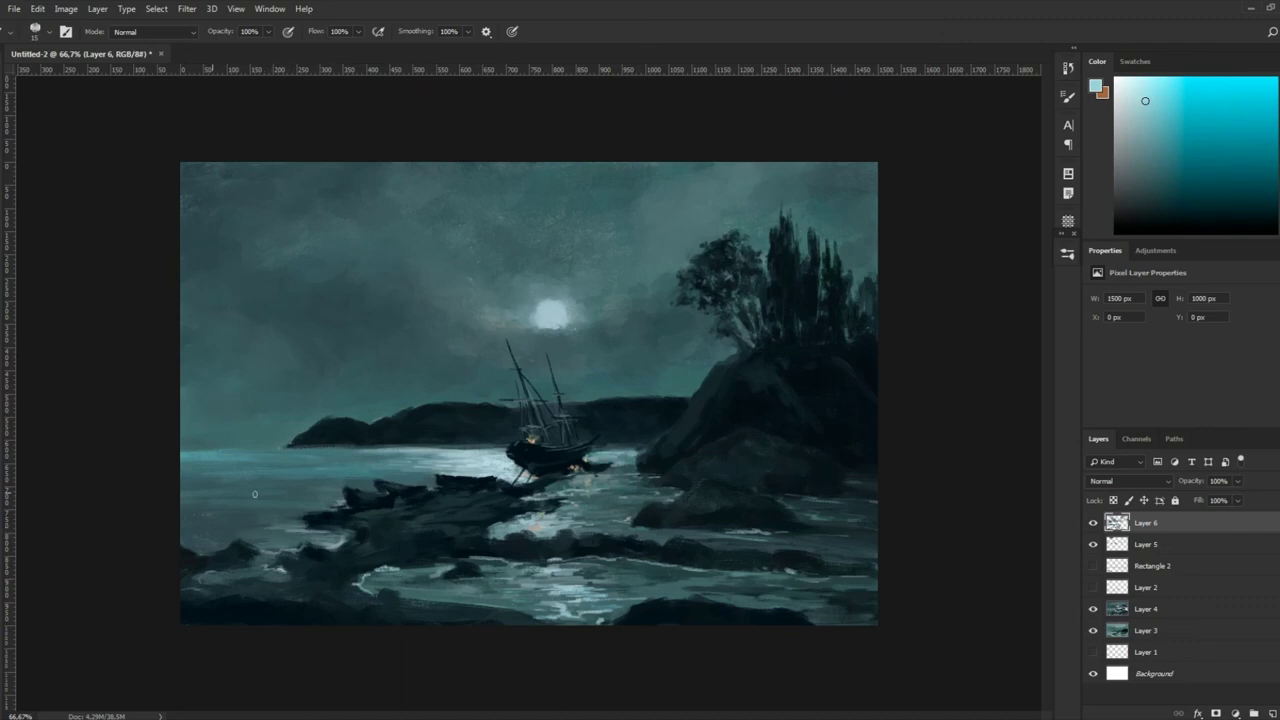
Work the left-hand water with dark navy, mid teal, pale blue-grey and near-black tones
{"action": "left_click", "coordinate": [325, 513], "text": "alt"}
{"action": "left_click", "coordinate": [184, 514], "text": "alt"}
{"action": "left_click", "coordinate": [264, 505], "text": "alt"}
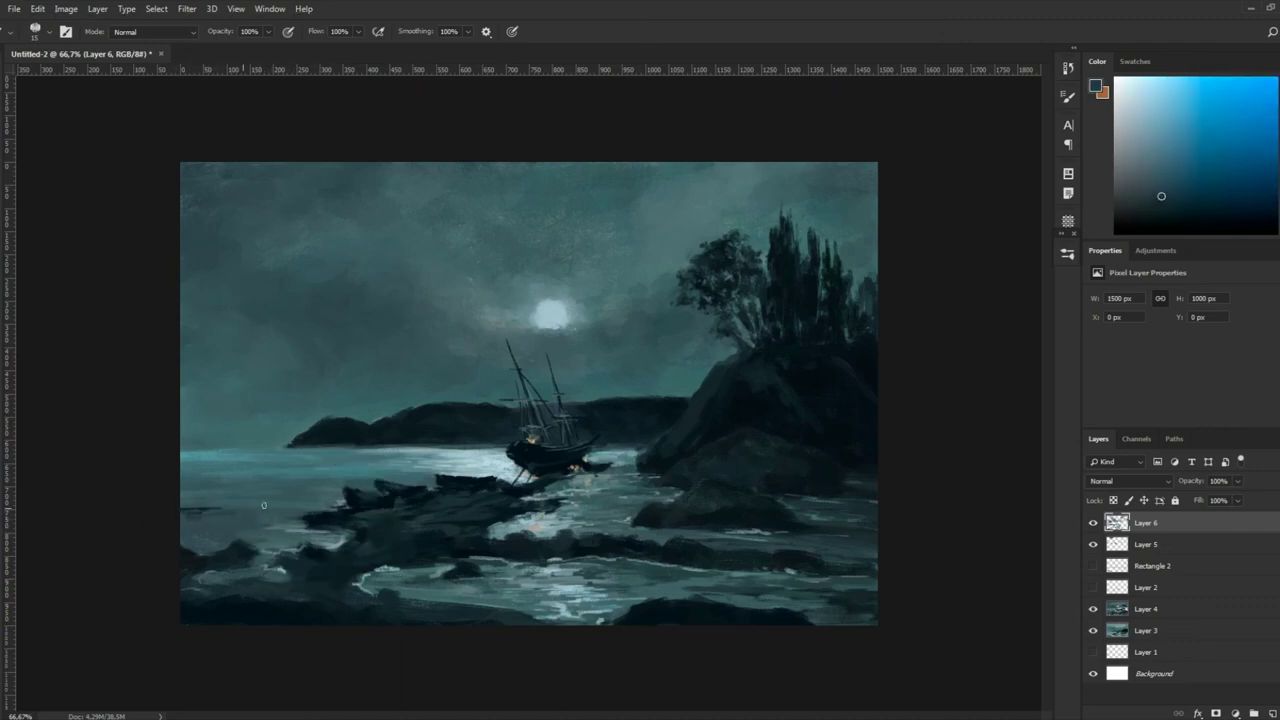
{"action": "left_click", "coordinate": [200, 512], "text": "alt"}
{"action": "left_click", "coordinate": [198, 508], "text": "alt"}
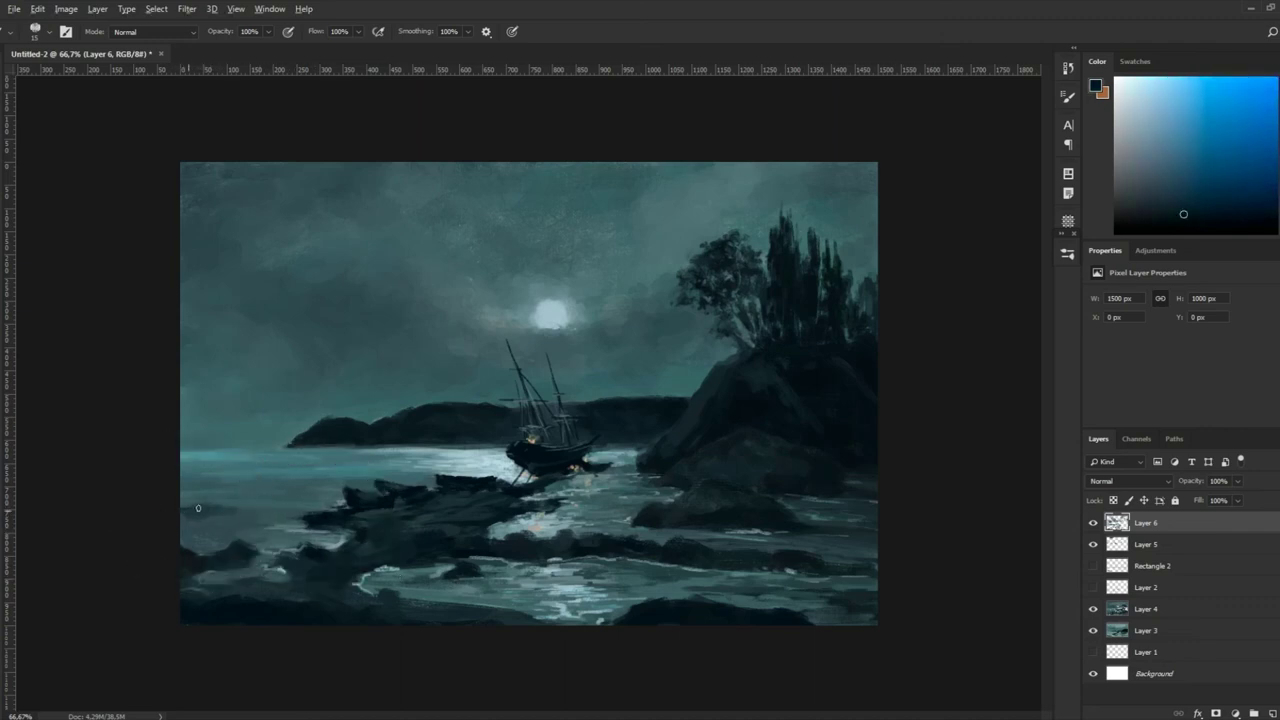
{"action": "left_click", "coordinate": [201, 497], "text": "alt"}
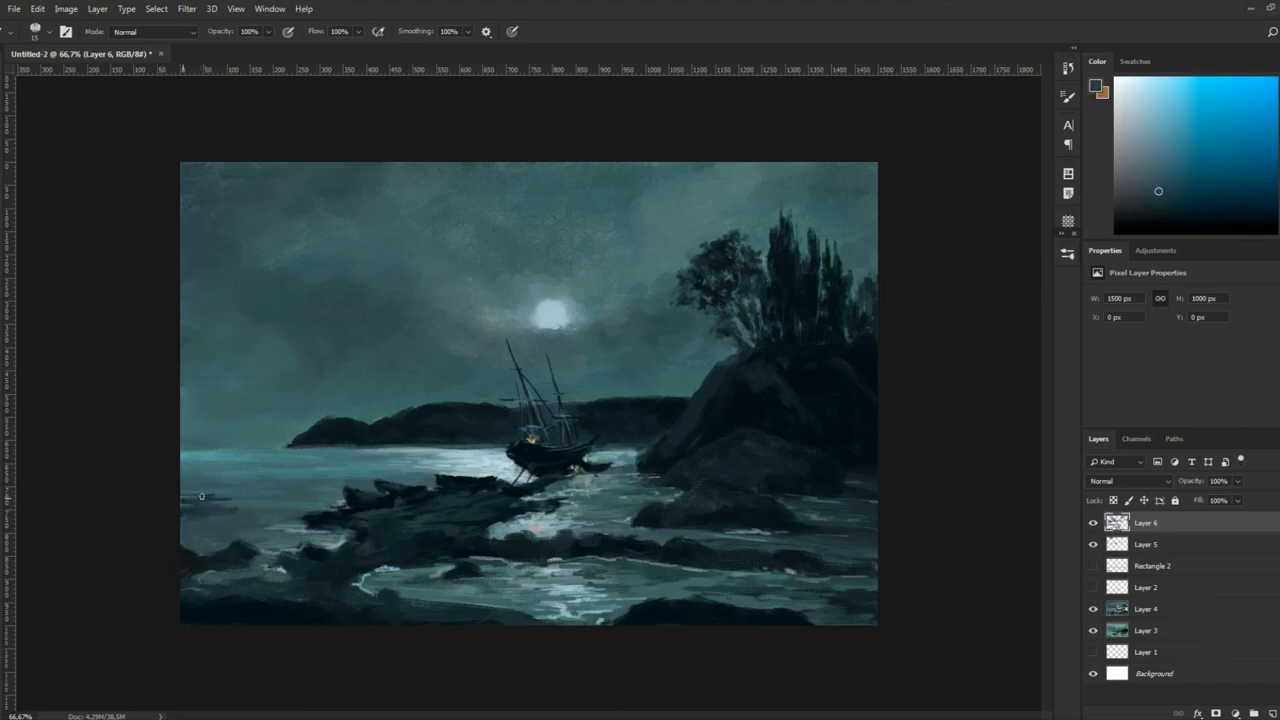
{"action": "left_click", "coordinate": [194, 492], "text": "alt"}
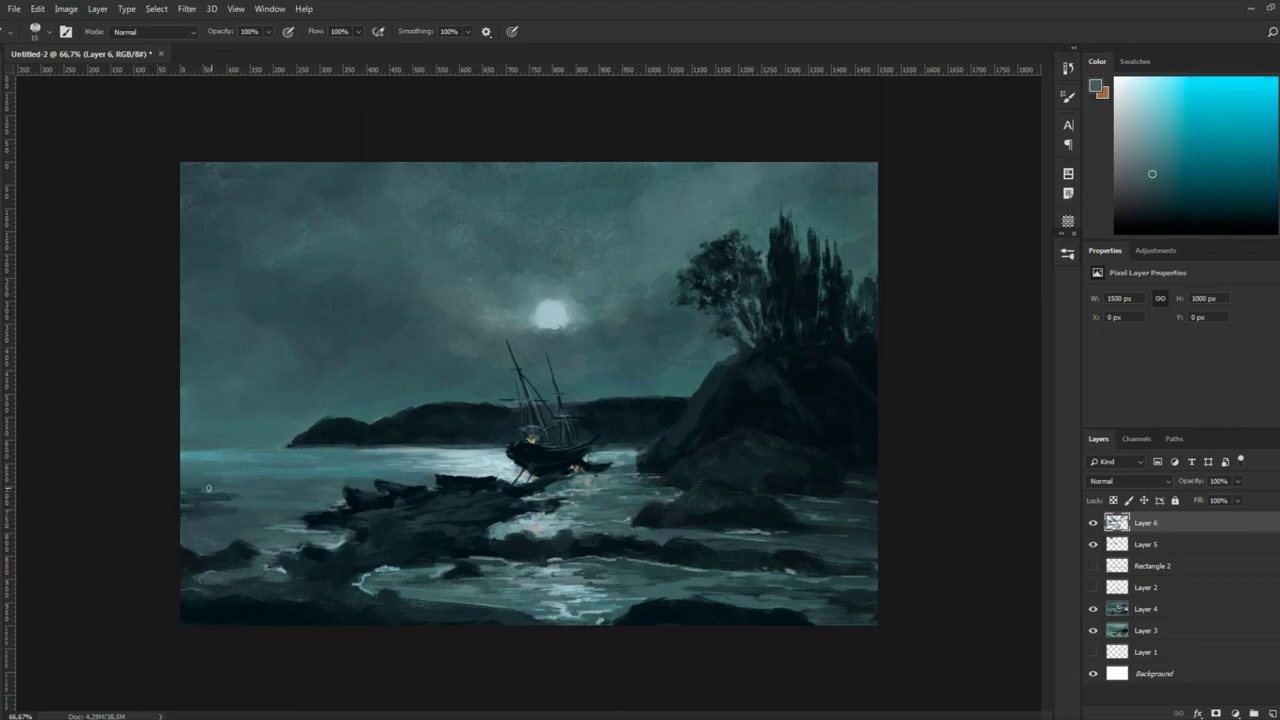
{"action": "left_click", "coordinate": [200, 514], "text": "alt"}
{"action": "left_click", "coordinate": [214, 499], "text": "alt"}
{"action": "left_click_drag", "start_coordinate": [204, 516], "coordinate": [158, 525]}
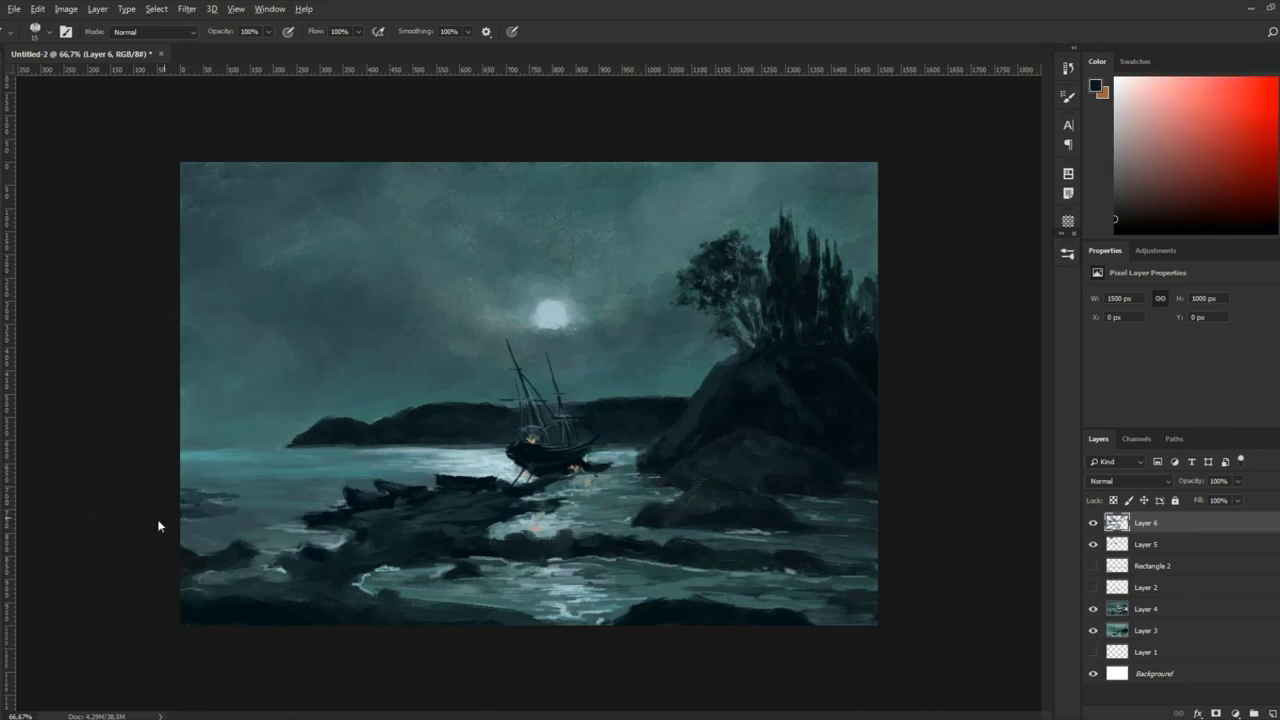
Brush a long light cyan highlight along the waterline beside the rocks
{"action": "left_click", "coordinate": [522, 519], "text": "alt"}
{"action": "left_click", "coordinate": [532, 521], "text": "alt"}
{"action": "left_click", "coordinate": [547, 507], "text": "alt"}
{"action": "left_click", "coordinate": [478, 511], "text": "alt"}
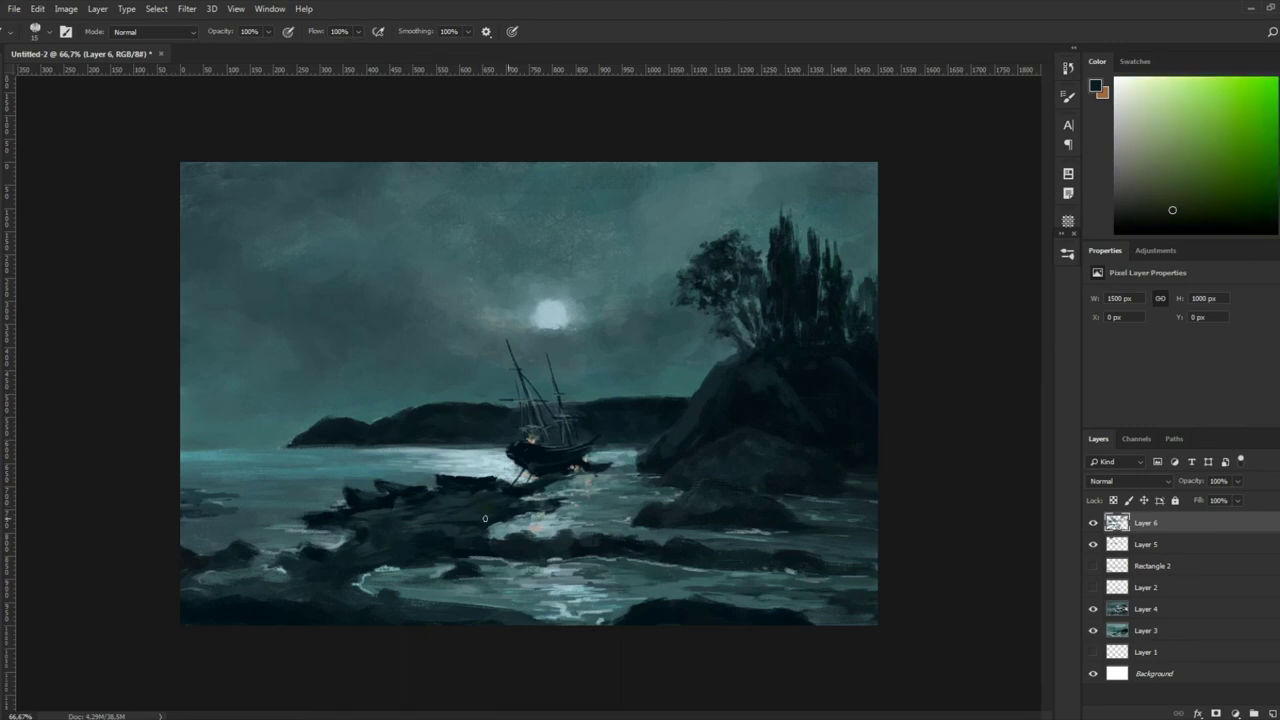
{"action": "left_click", "coordinate": [480, 505], "text": "alt"}
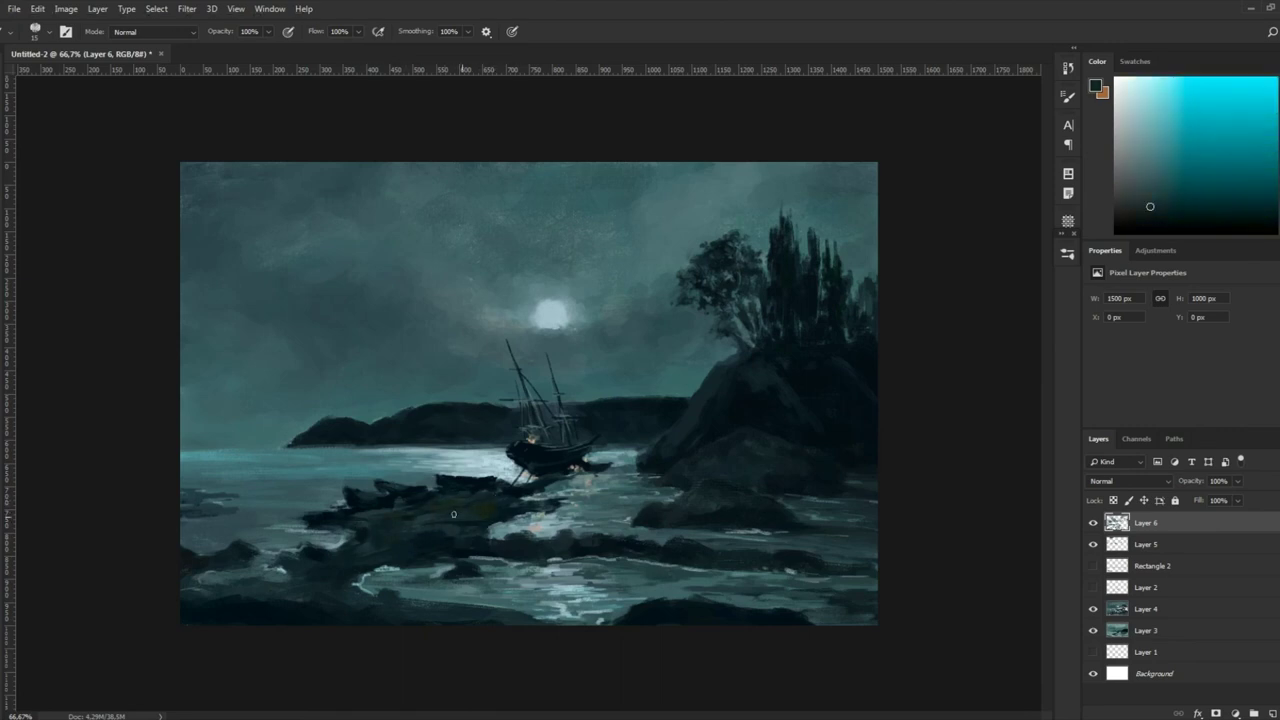
{"action": "left_click", "coordinate": [421, 521], "text": "alt"}
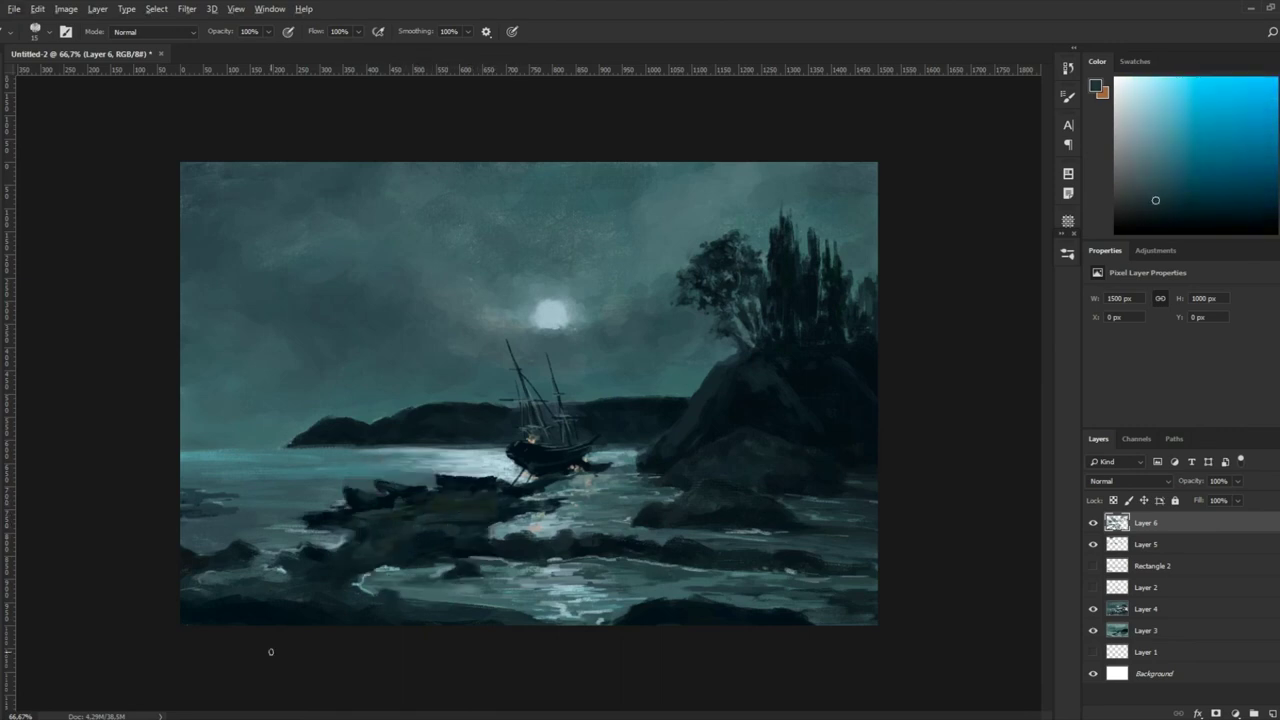
{"action": "left_click_drag", "start_coordinate": [488, 476], "coordinate": [210, 468]}
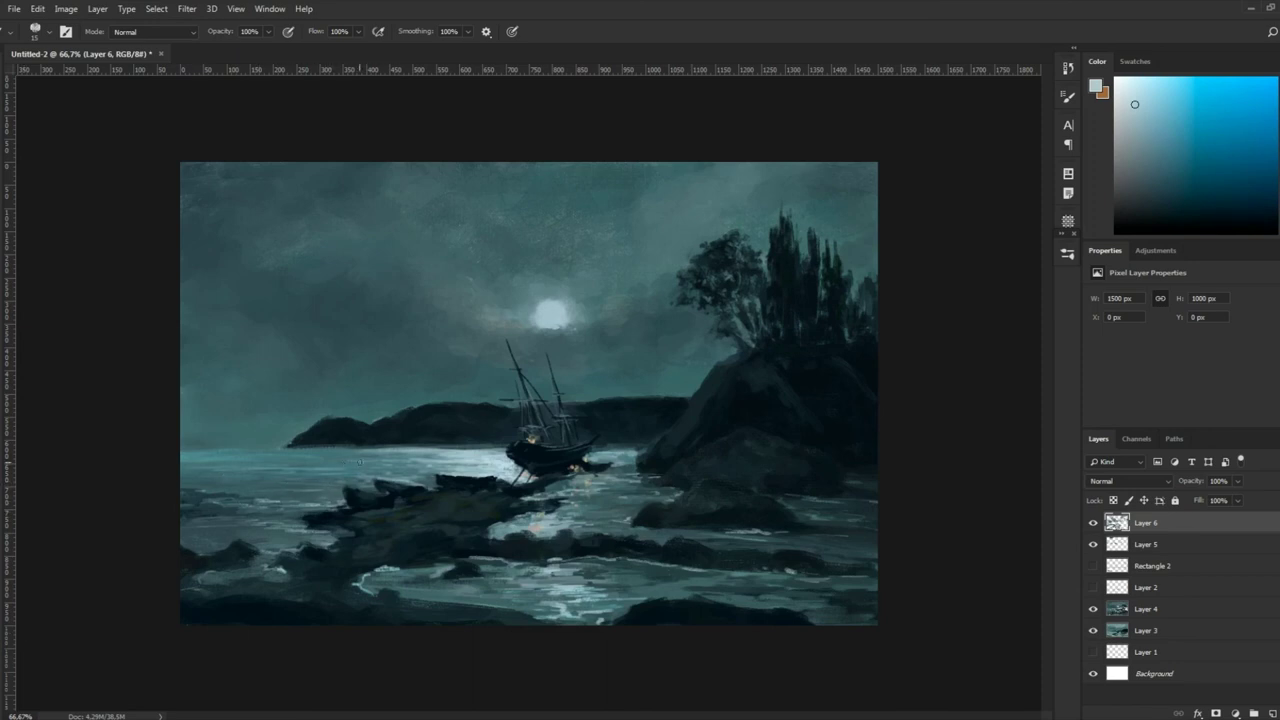
Adjust the waterline and foreground water with dark teal, light cyan and grey-teal tones
{"action": "left_click", "coordinate": [341, 444], "text": "alt"}
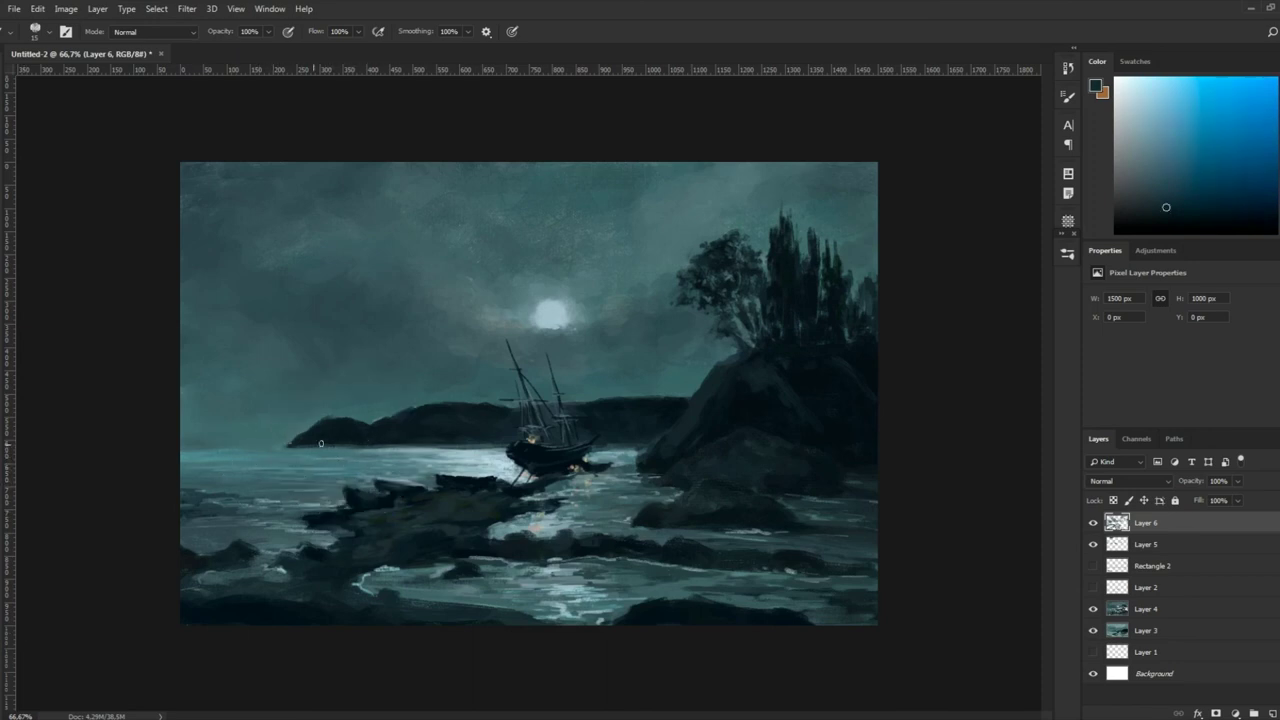
{"action": "left_click", "coordinate": [473, 458], "text": "alt"}
{"action": "left_click", "coordinate": [330, 461], "text": "alt"}
{"action": "left_click", "coordinate": [204, 466], "text": "alt"}
{"action": "left_click", "coordinate": [233, 491], "text": "alt"}
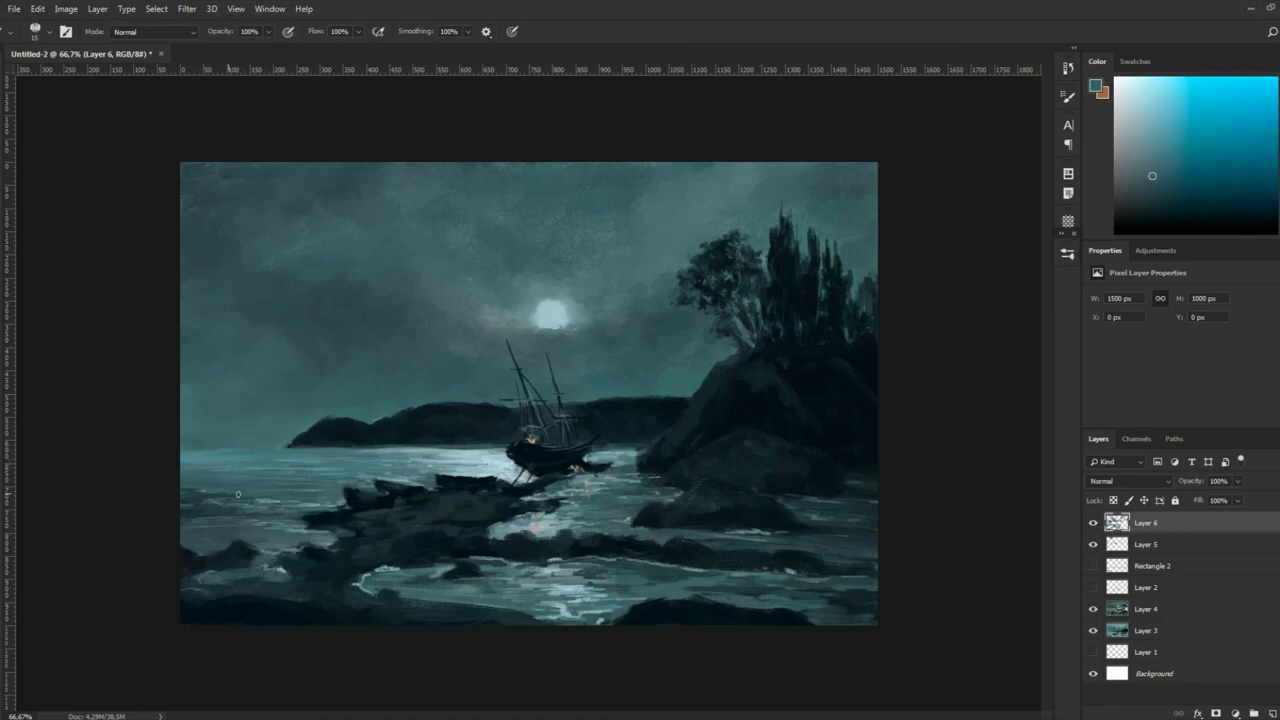
{"action": "left_click", "coordinate": [690, 606], "text": "alt"}
{"action": "left_click", "coordinate": [627, 611], "text": "alt"}
{"action": "left_click", "coordinate": [590, 620], "text": "alt"}
{"action": "left_click", "coordinate": [600, 621], "text": "alt"}
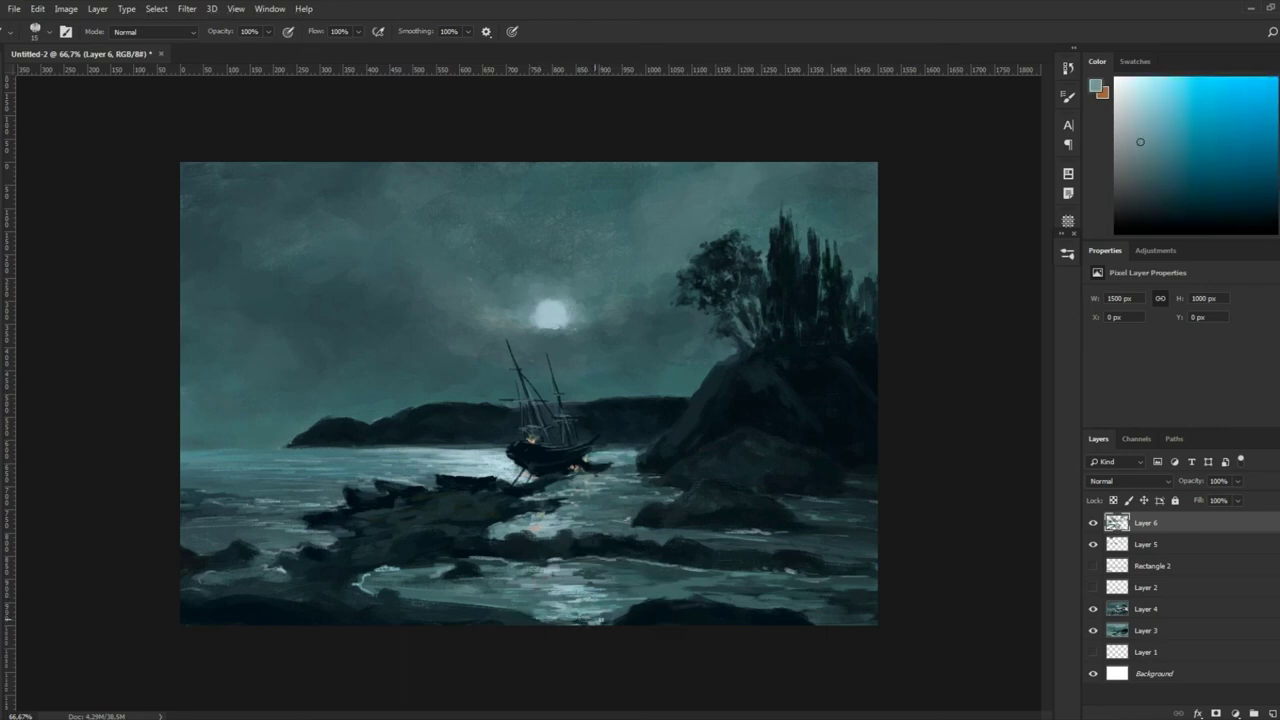
Touch up the shallows around the ship with lighter teal and dark tones
{"action": "left_click", "coordinate": [608, 481], "text": "alt"}
{"action": "left_click", "coordinate": [631, 458], "text": "alt"}
{"action": "left_click", "coordinate": [612, 447], "text": "alt"}
{"action": "left_click", "coordinate": [593, 457], "text": "alt"}
{"action": "left_click", "coordinate": [585, 453], "text": "alt"}
{"action": "left_click", "coordinate": [587, 461], "text": "alt"}
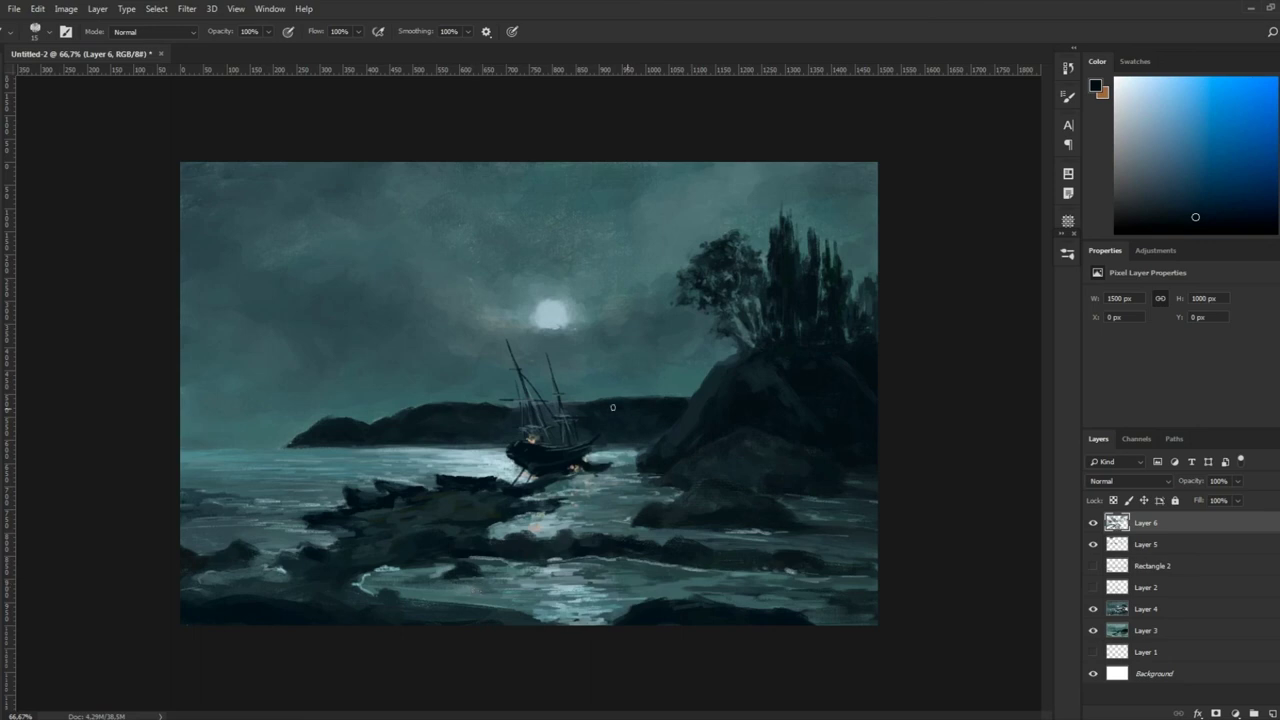
Paint a pale cyan highlight on the shipwreck's bow
{"action": "left_click", "coordinate": [590, 450], "text": "alt"}
{"action": "left_click", "coordinate": [589, 462], "text": "alt"}
{"action": "left_click", "coordinate": [586, 464], "text": "alt"}
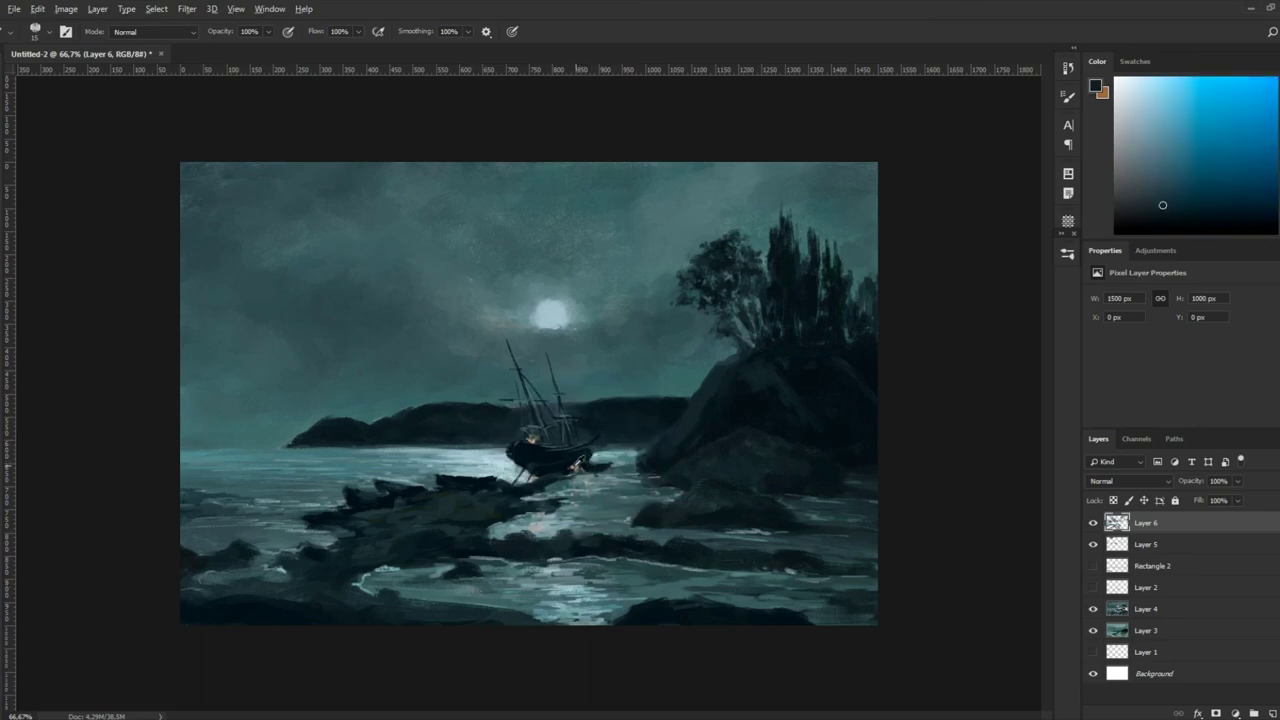
{"action": "left_click", "coordinate": [579, 466], "text": "alt"}
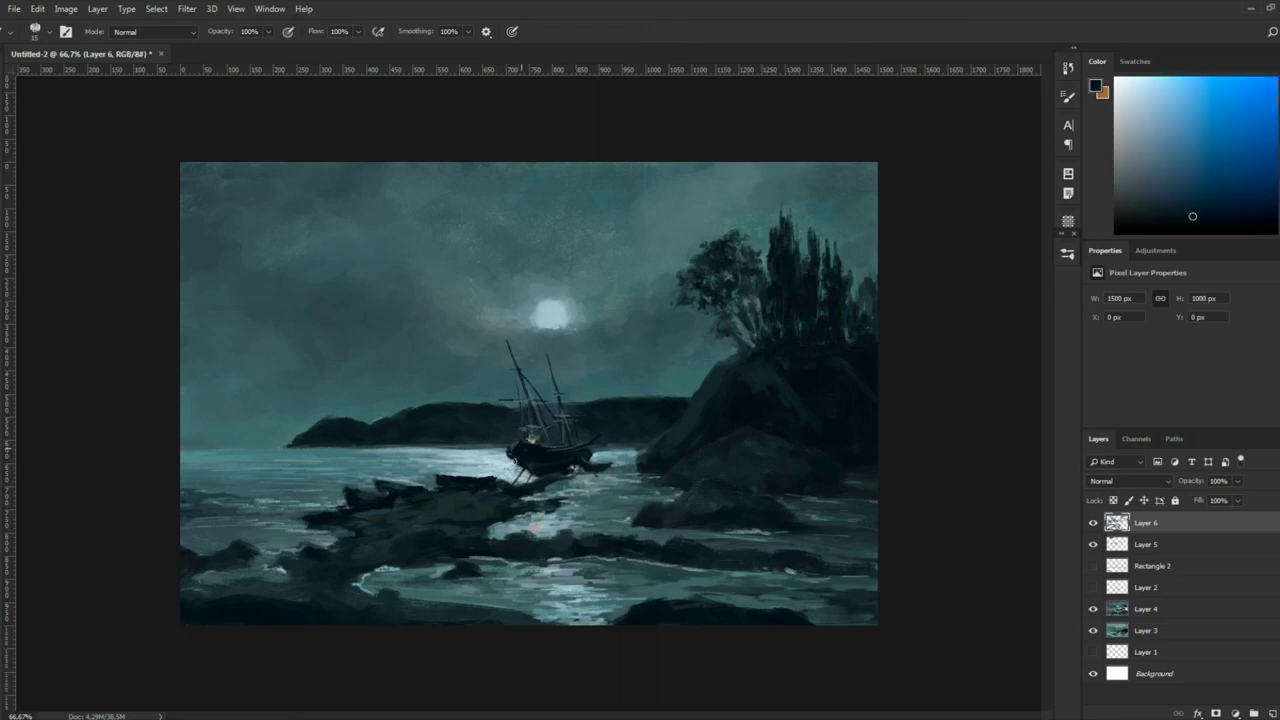
{"action": "left_click", "coordinate": [531, 502], "text": "alt"}
{"action": "left_click_drag", "start_coordinate": [589, 443], "coordinate": [600, 433]}
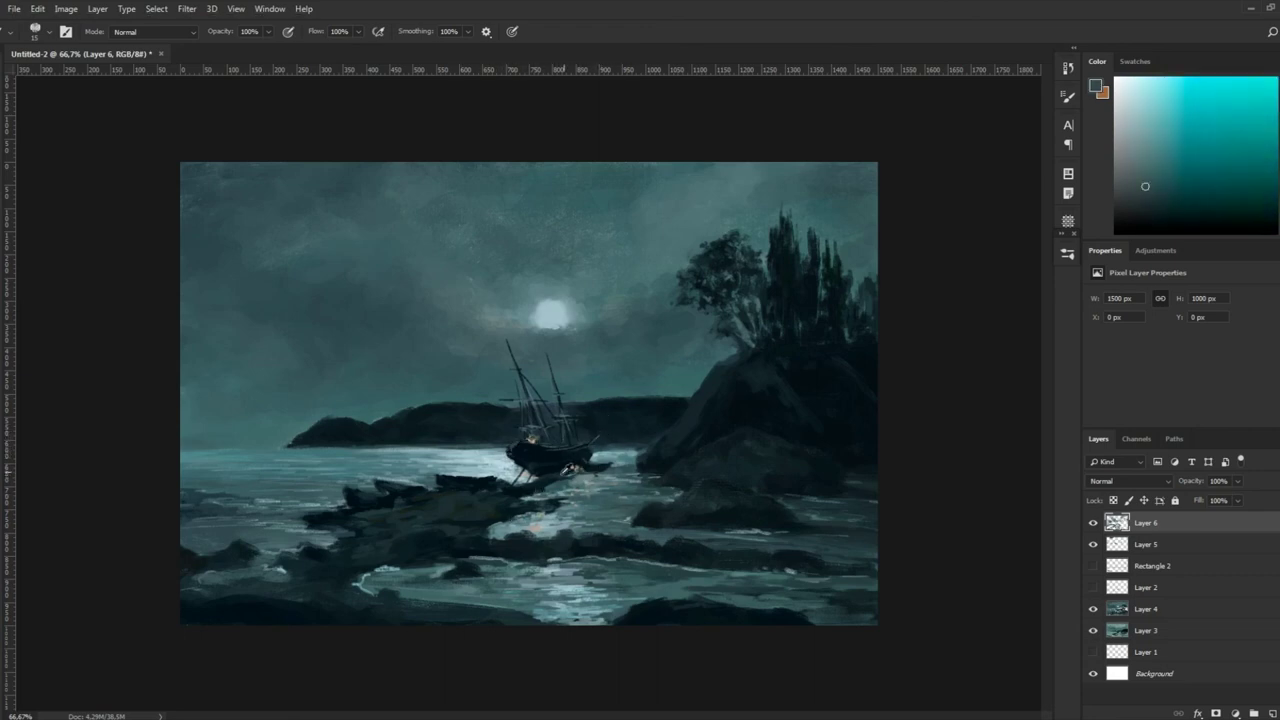
Lighten the rock in the foreground water with a slightly lighter teal
{"action": "left_click", "coordinate": [374, 481], "text": "alt"}
{"action": "left_click", "coordinate": [374, 481], "text": "alt"}
{"action": "left_click_drag", "start_coordinate": [372, 486], "coordinate": [366, 492]}
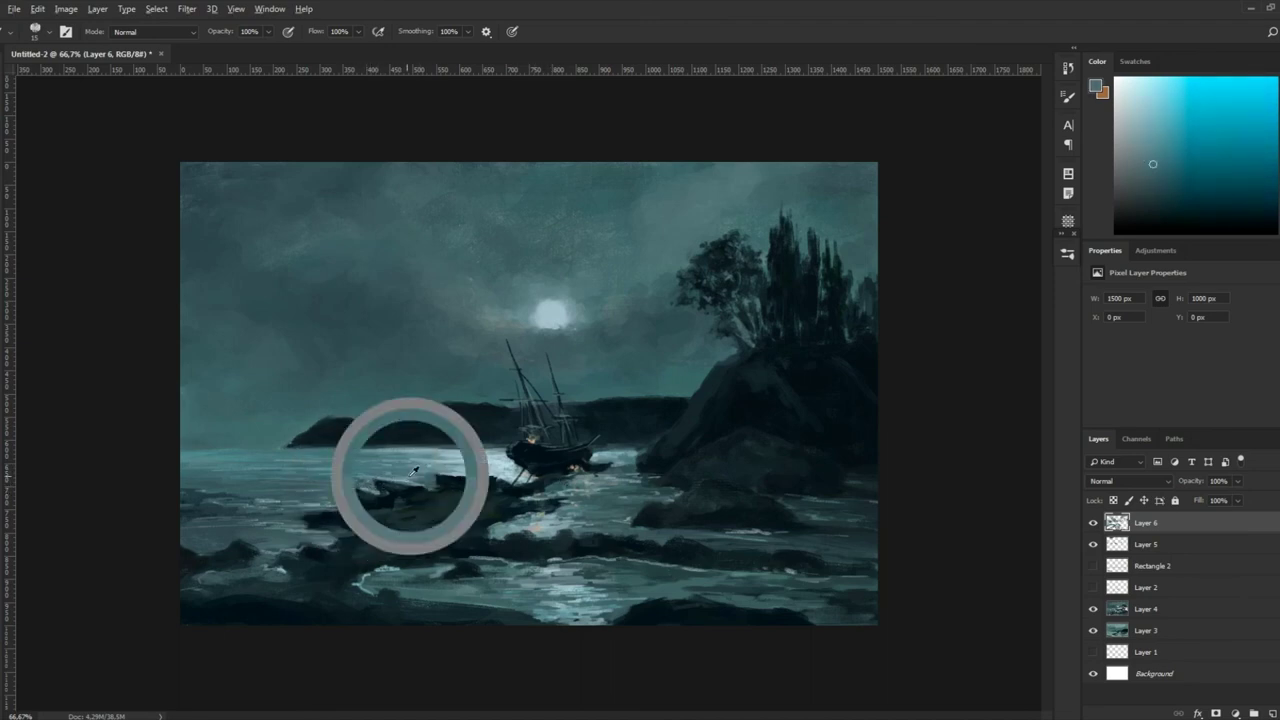
Sample near-black, grey-teal, lower-water and rock colours across the painting
{"action": "left_click", "coordinate": [386, 505], "text": "alt"}
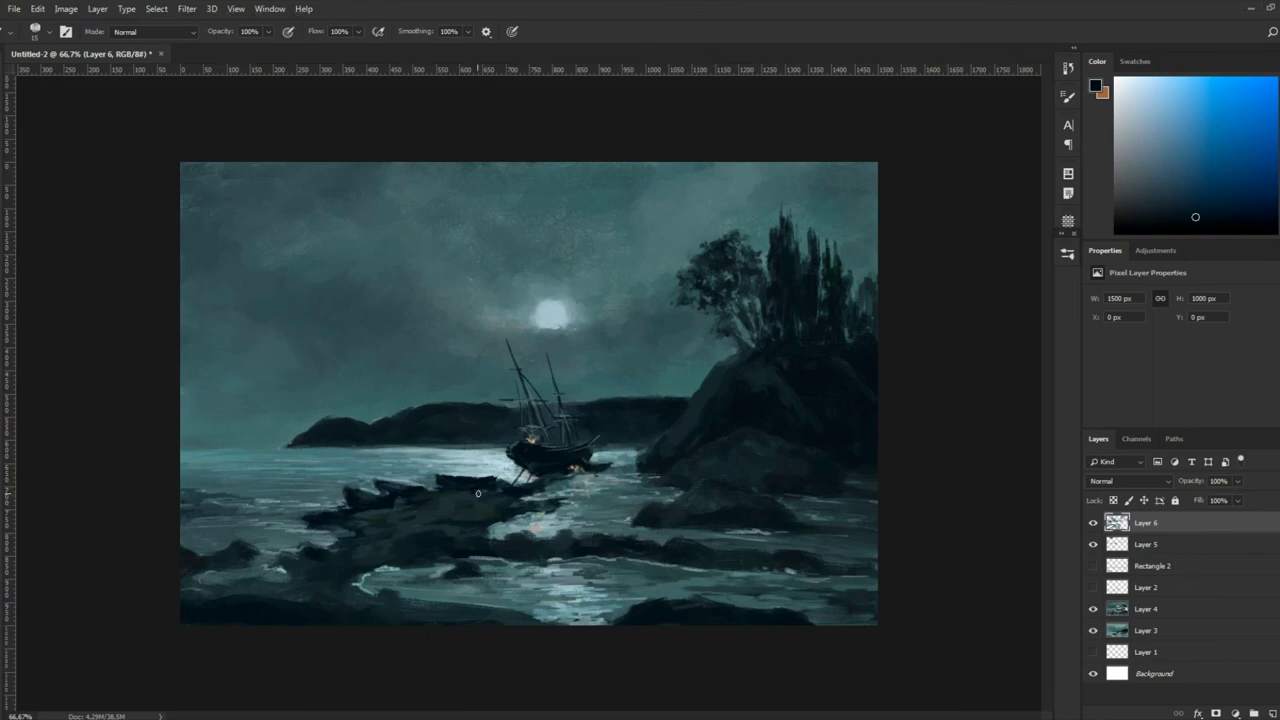
{"action": "left_click", "coordinate": [439, 465], "text": "alt"}
{"action": "left_click", "coordinate": [707, 606], "text": "alt"}
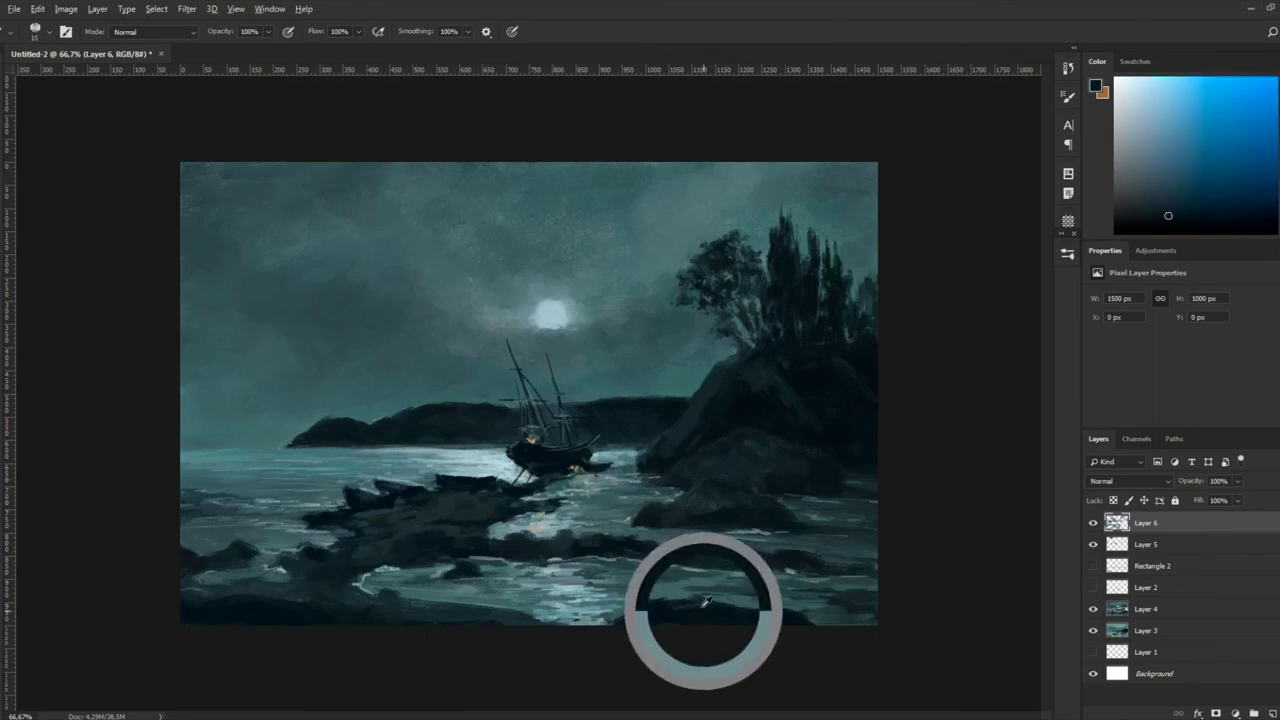
{"action": "left_click", "coordinate": [592, 618], "text": "alt"}
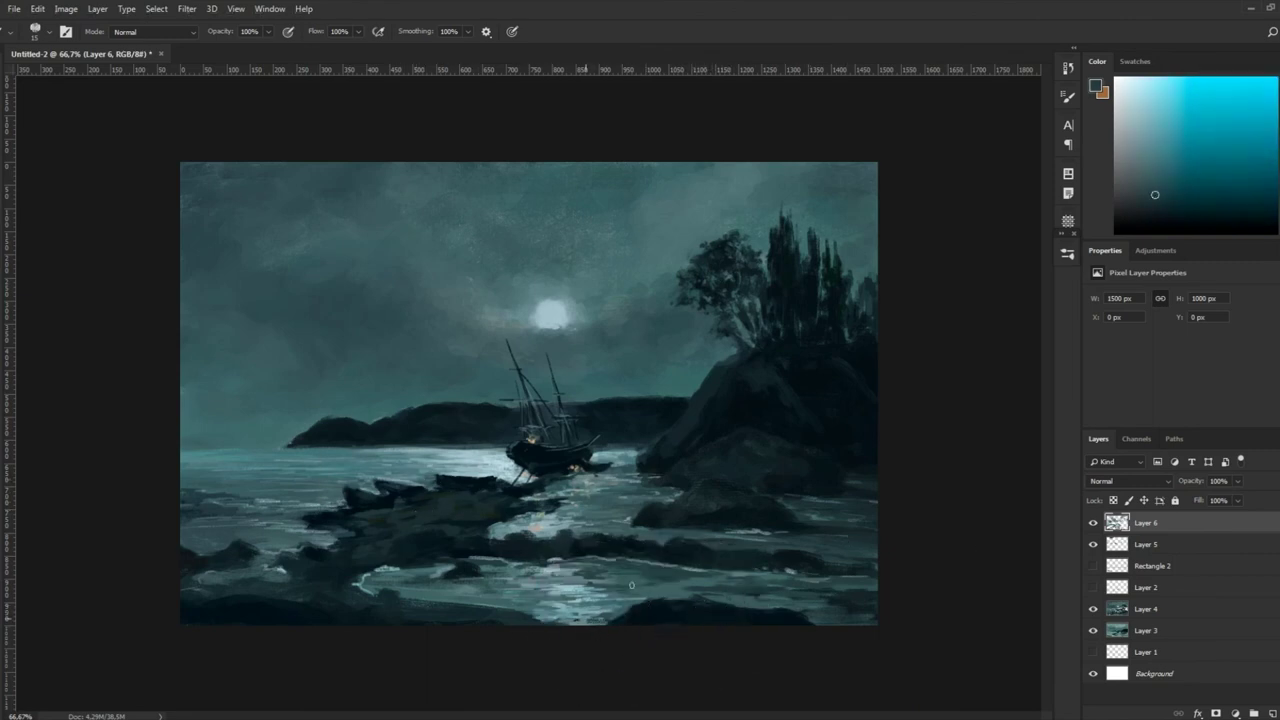
{"action": "left_click", "coordinate": [699, 520], "text": "alt"}
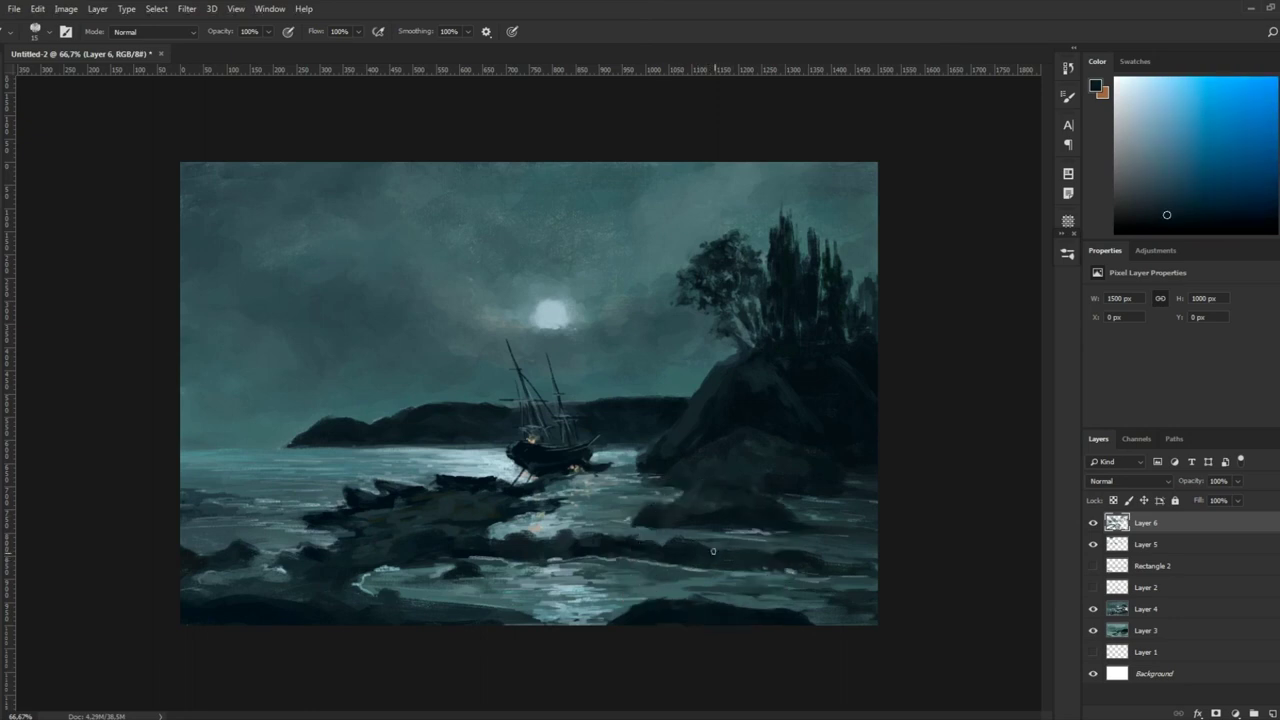
{"action": "left_click", "coordinate": [368, 582], "text": "alt"}
{"action": "left_click", "coordinate": [393, 567], "text": "alt"}
Resample rock, hull and grey-teal tones, then add a new empty layer
{"action": "left_click", "coordinate": [416, 545], "text": "alt"}
{"action": "left_click", "coordinate": [231, 605], "text": "alt"}
{"action": "left_click", "coordinate": [700, 600], "text": "alt"}
{"action": "left_click", "coordinate": [532, 456], "text": "alt"}
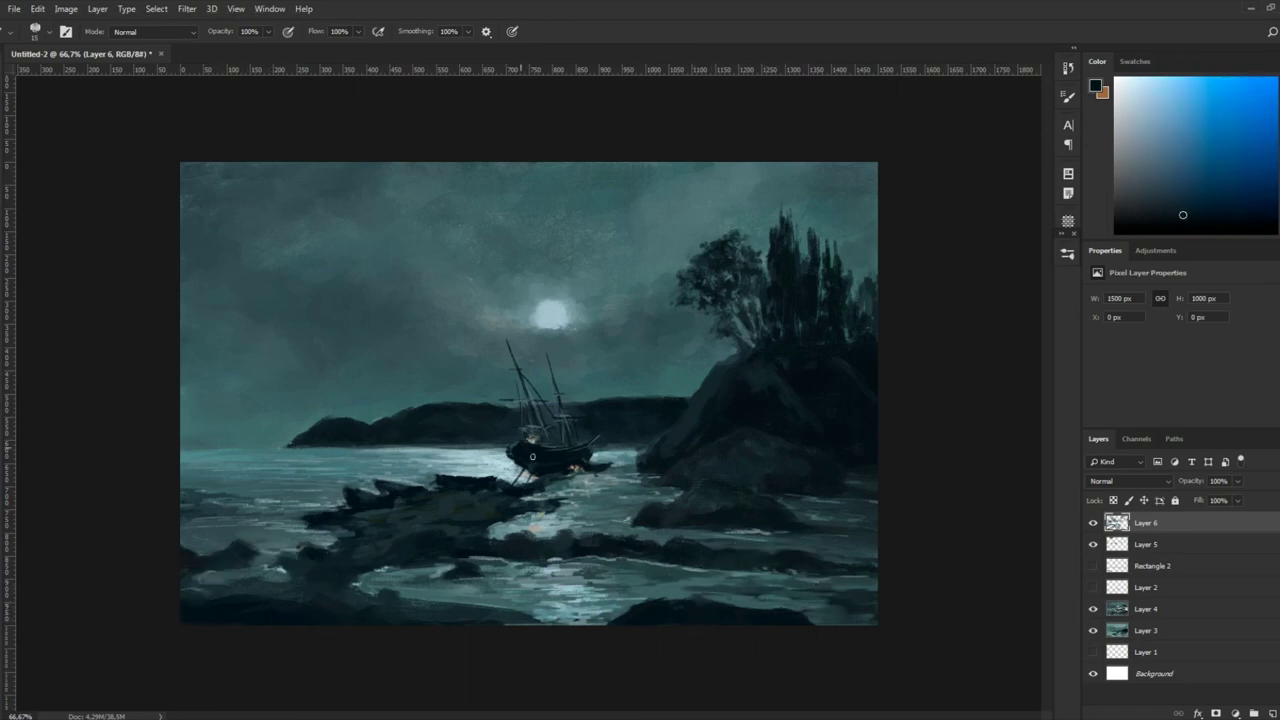
{"action": "left_click", "coordinate": [770, 527], "text": "alt"}
{"action": "left_click", "coordinate": [797, 540], "text": "alt"}
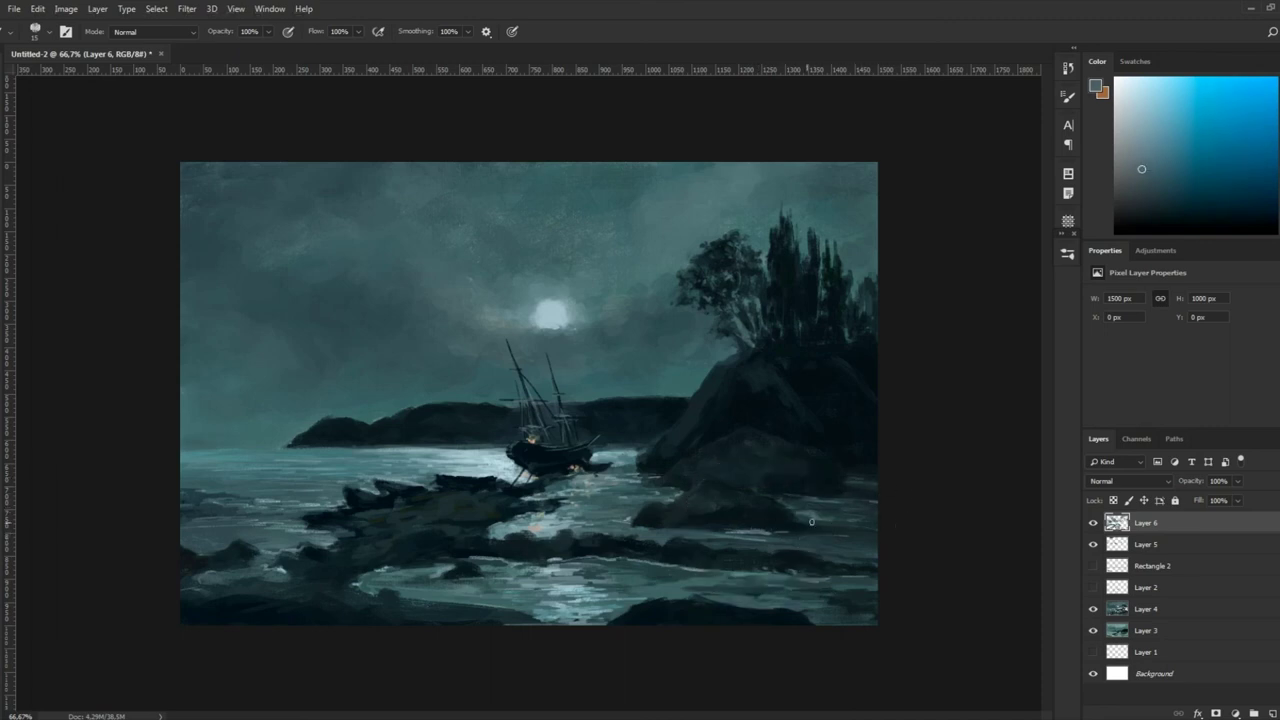
{"action": "left_click", "coordinate": [642, 474], "text": "alt"}
{"action": "key", "text": "ctrl+shift+alt+n"}
Dab faint strokes left of the moon, then add a new cloud layer with brush opacity 43%
{"action": "mouse_move", "coordinate": [443, 284]}
{"action": "left_mouse_down"}
{"action": "mouse_move", "coordinate": [440, 295]}
{"action": "mouse_move", "coordinate": [463, 257]}
{"action": "mouse_move", "coordinate": [423, 294]}
{"action": "left_mouse_up"}
{"action": "left_click", "coordinate": [430, 286], "text": "alt"}
{"action": "key", "text": "ctrl+shift+alt+n"}
{"action": "key", "text": "ctrl+z"}
{"action": "key", "text": "4"}
{"action": "key", "text": "3"}
Sample a sky colour and dab soft light clouds left of and above the moon
{"action": "left_click", "coordinate": [430, 285], "text": "alt"}
{"action": "left_click", "coordinate": [450, 311], "text": "alt"}
{"action": "left_click", "coordinate": [440, 258], "text": "alt"}
{"action": "left_click", "coordinate": [414, 317], "text": "alt"}
{"action": "left_click", "coordinate": [356, 292], "text": "alt"}
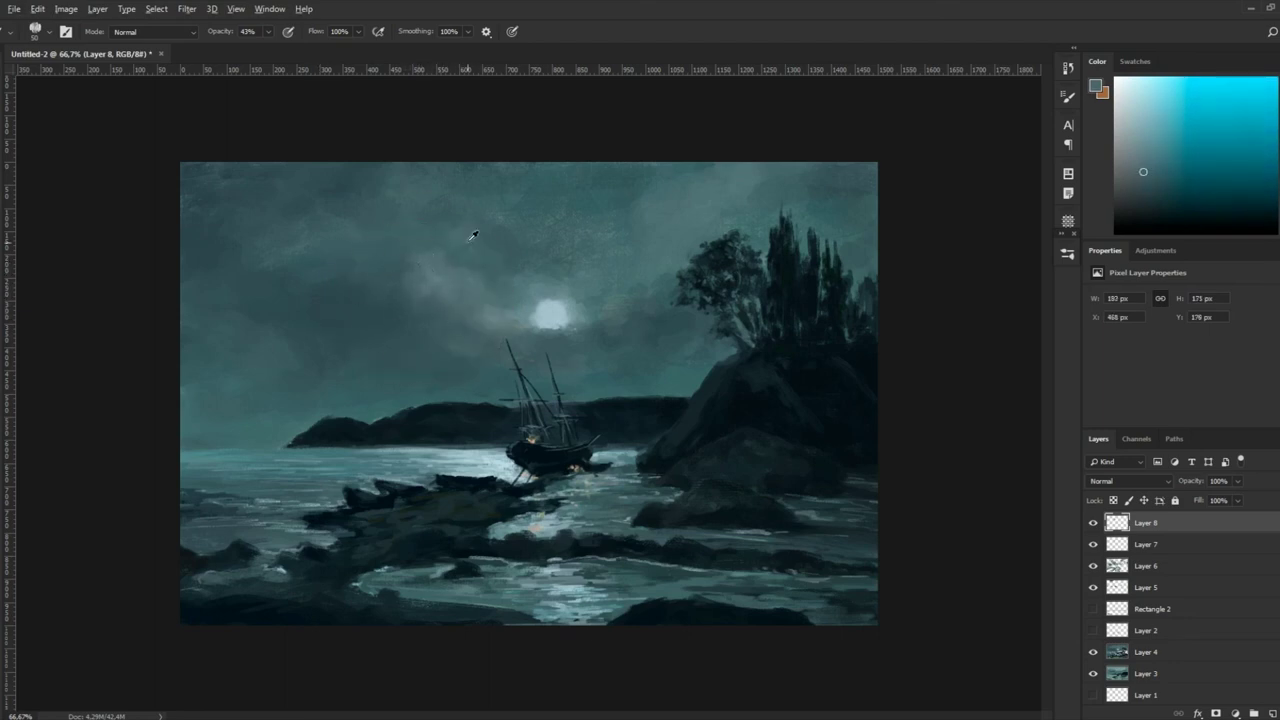
{"action": "left_click", "coordinate": [455, 285], "text": "alt"}
{"action": "left_click_drag", "start_coordinate": [449, 277], "coordinate": [417, 265]}
{"action": "left_click", "coordinate": [443, 322], "text": "alt"}
{"action": "left_click_drag", "start_coordinate": [493, 320], "coordinate": [480, 300]}
Sample brighter cyan and darker sky tones to add small strokes and mist above the moon
{"action": "left_click", "coordinate": [490, 319], "text": "alt"}
{"action": "left_click", "coordinate": [457, 323], "text": "alt"}
{"action": "left_click_drag", "start_coordinate": [386, 334], "coordinate": [469, 314]}
{"action": "left_click", "coordinate": [486, 323], "text": "alt"}
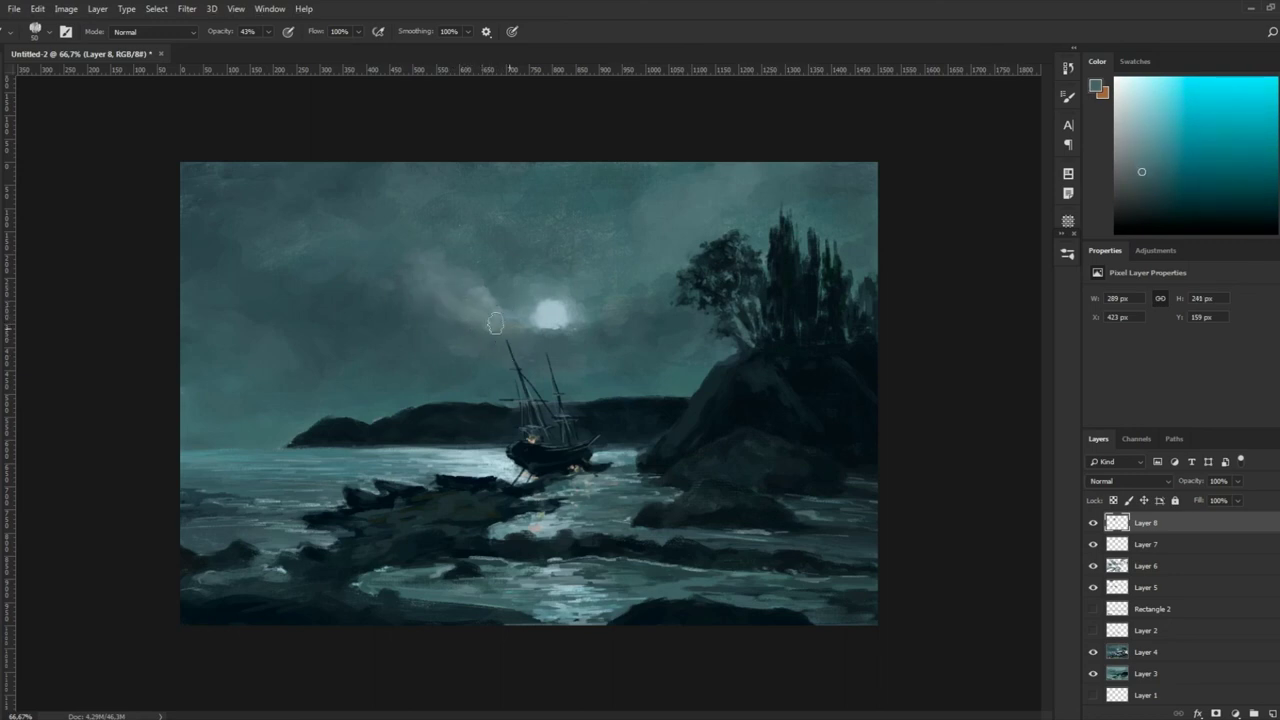
{"action": "left_click", "coordinate": [506, 331], "text": "alt"}
{"action": "left_click", "coordinate": [468, 305], "text": "alt"}
{"action": "left_click_drag", "start_coordinate": [466, 300], "coordinate": [461, 293]}
{"action": "left_click", "coordinate": [453, 318], "text": "alt"}
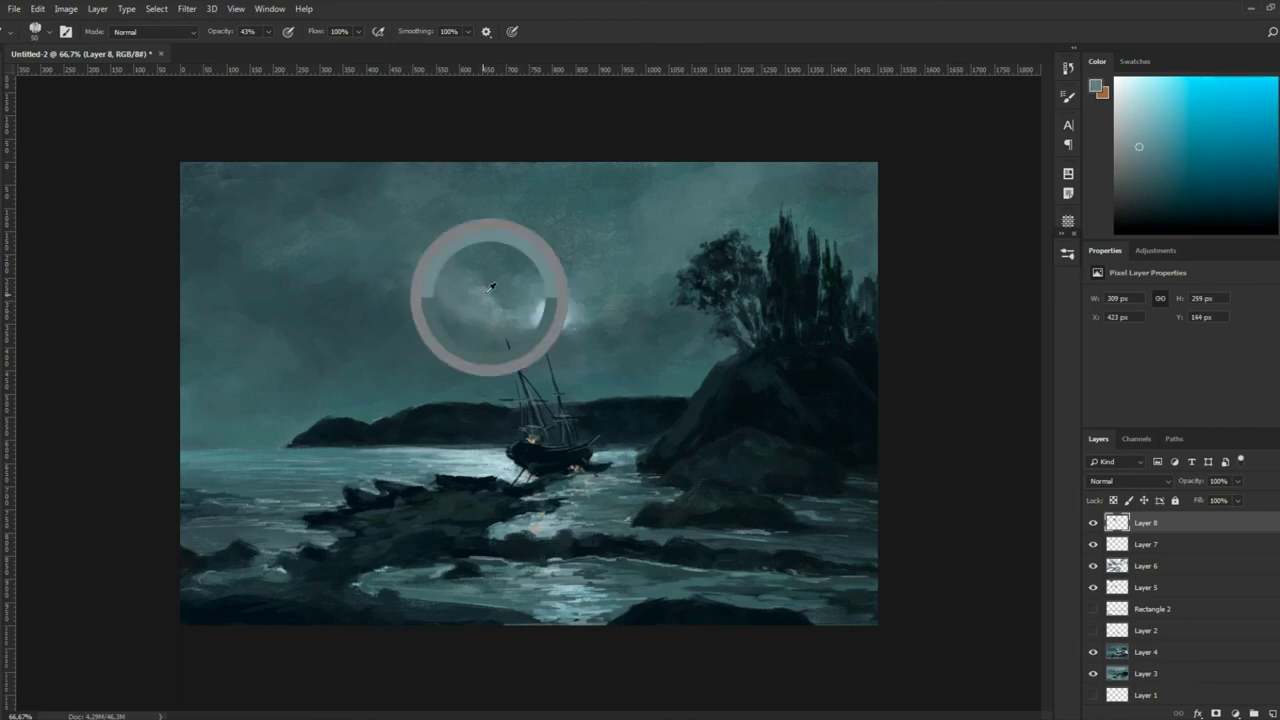
Paint lighter cyan mist to the right of the moon and lower in the sky
{"action": "left_click", "coordinate": [560, 312], "text": "alt"}
{"action": "mouse_move", "coordinate": [616, 302]}
{"action": "left_mouse_down"}
{"action": "mouse_move", "coordinate": [637, 286]}
{"action": "mouse_move", "coordinate": [600, 314]}
{"action": "mouse_move", "coordinate": [666, 286]}
{"action": "left_mouse_up"}
{"action": "left_click", "coordinate": [628, 308], "text": "alt"}
{"action": "left_click", "coordinate": [623, 294], "text": "alt"}
{"action": "left_click", "coordinate": [646, 288], "text": "alt"}
{"action": "left_click", "coordinate": [450, 456], "text": "alt"}
{"action": "mouse_move", "coordinate": [483, 465]}
{"action": "left_mouse_down"}
{"action": "mouse_move", "coordinate": [645, 302]}
{"action": "mouse_move", "coordinate": [702, 322]}
{"action": "left_mouse_up"}
Sample darker sky tones and sweep mist leftward across the sky
{"action": "left_click", "coordinate": [629, 322], "text": "alt"}
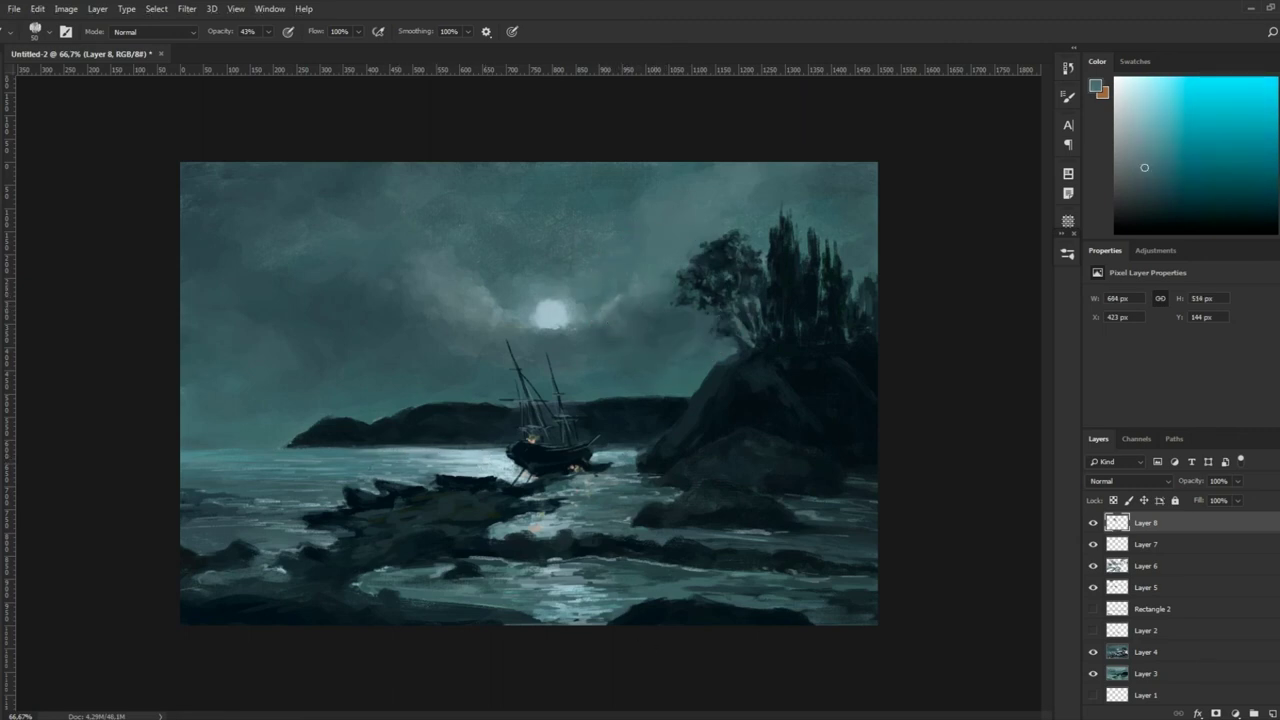
{"action": "left_click", "coordinate": [255, 340], "text": "alt"}
{"action": "left_click_drag", "start_coordinate": [283, 348], "coordinate": [166, 350]}
{"action": "left_click", "coordinate": [274, 369], "text": "alt"}
{"action": "left_click", "coordinate": [288, 376], "text": "alt"}
Paint light mist strokes above and right of the moon, extending upward
{"action": "left_click", "coordinate": [586, 312], "text": "alt"}
{"action": "mouse_move", "coordinate": [648, 228]}
{"action": "left_mouse_down"}
{"action": "mouse_move", "coordinate": [645, 255]}
{"action": "mouse_move", "coordinate": [645, 205]}
{"action": "left_mouse_up"}
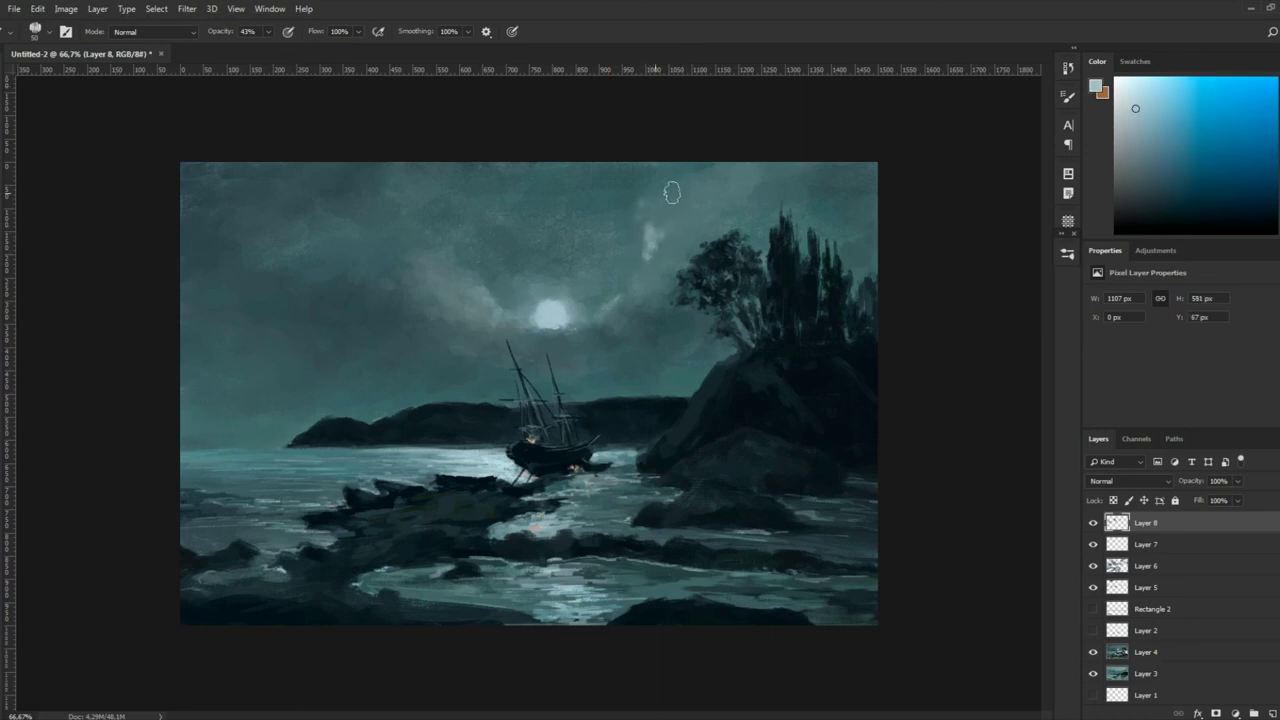
{"action": "left_click", "coordinate": [668, 238], "text": "alt"}
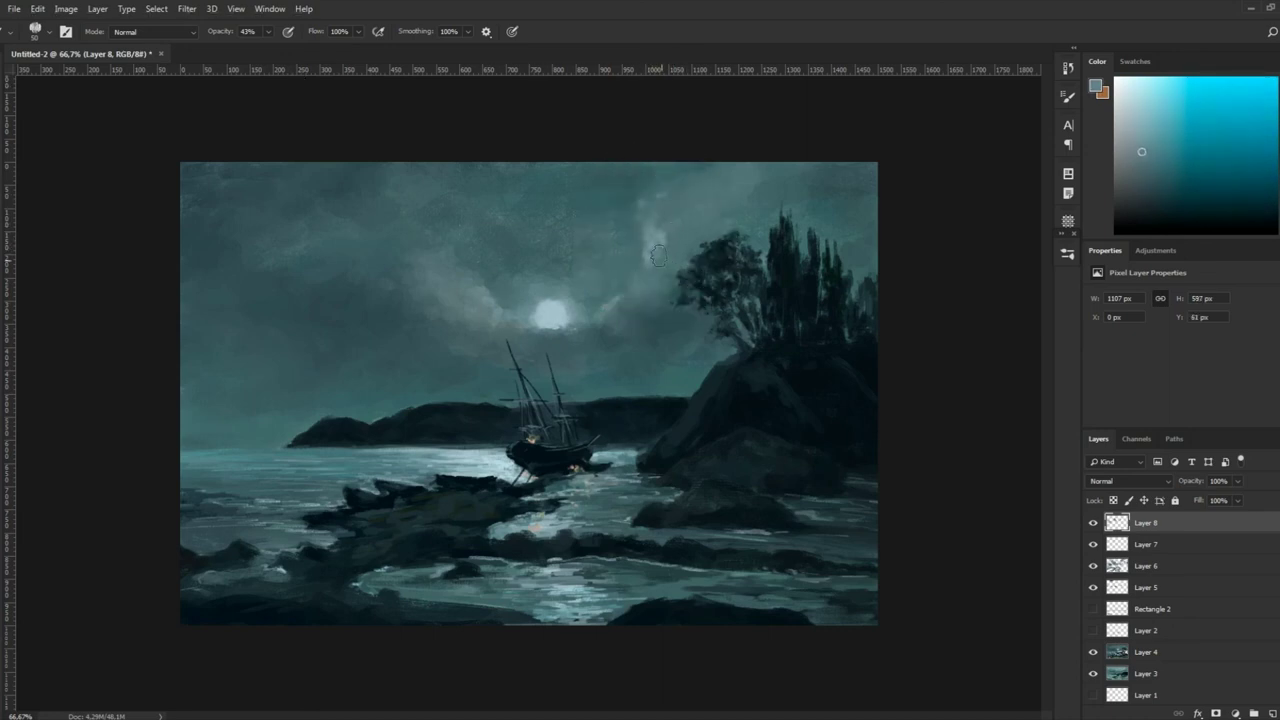
{"action": "left_click", "coordinate": [555, 314], "text": "alt"}
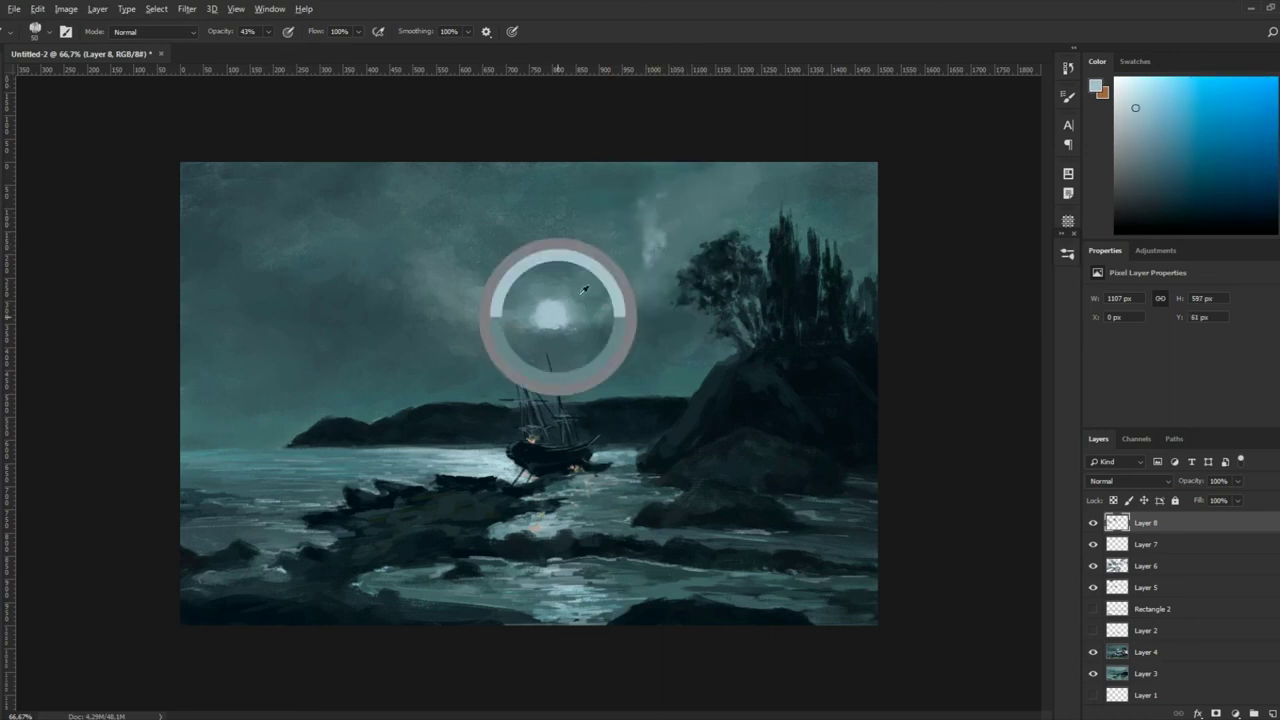
{"action": "left_click", "coordinate": [655, 242], "text": "alt"}
{"action": "left_click_drag", "start_coordinate": [655, 242], "coordinate": [670, 200]}
{"action": "left_click", "coordinate": [561, 316], "text": "alt"}
Extend the mist further up the sky beside the trees with sampled sky tones
{"action": "left_click", "coordinate": [664, 190], "text": "alt"}
{"action": "left_click", "coordinate": [655, 255], "text": "alt"}
{"action": "left_click_drag", "start_coordinate": [649, 247], "coordinate": [665, 197]}
{"action": "left_click", "coordinate": [664, 237], "text": "alt"}
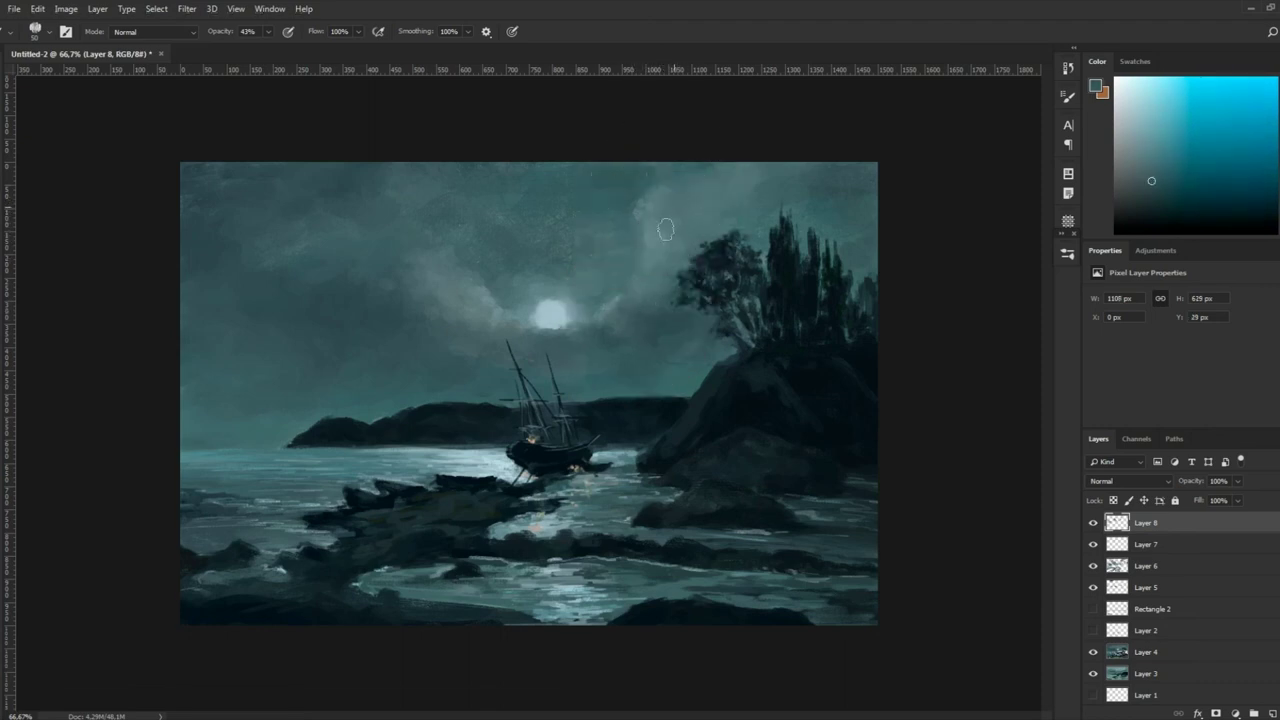
{"action": "left_click", "coordinate": [665, 212], "text": "alt"}
{"action": "left_click_drag", "start_coordinate": [662, 198], "coordinate": [660, 176]}
Spread the mist across the full sky width and add a small wisp near the top
{"action": "left_click", "coordinate": [655, 233], "text": "alt"}
{"action": "left_click", "coordinate": [764, 196], "text": "alt"}
{"action": "left_click_drag", "start_coordinate": [750, 194], "coordinate": [797, 182]}
{"action": "left_click", "coordinate": [530, 176], "text": "alt"}
{"action": "left_click_drag", "start_coordinate": [530, 176], "coordinate": [511, 167]}
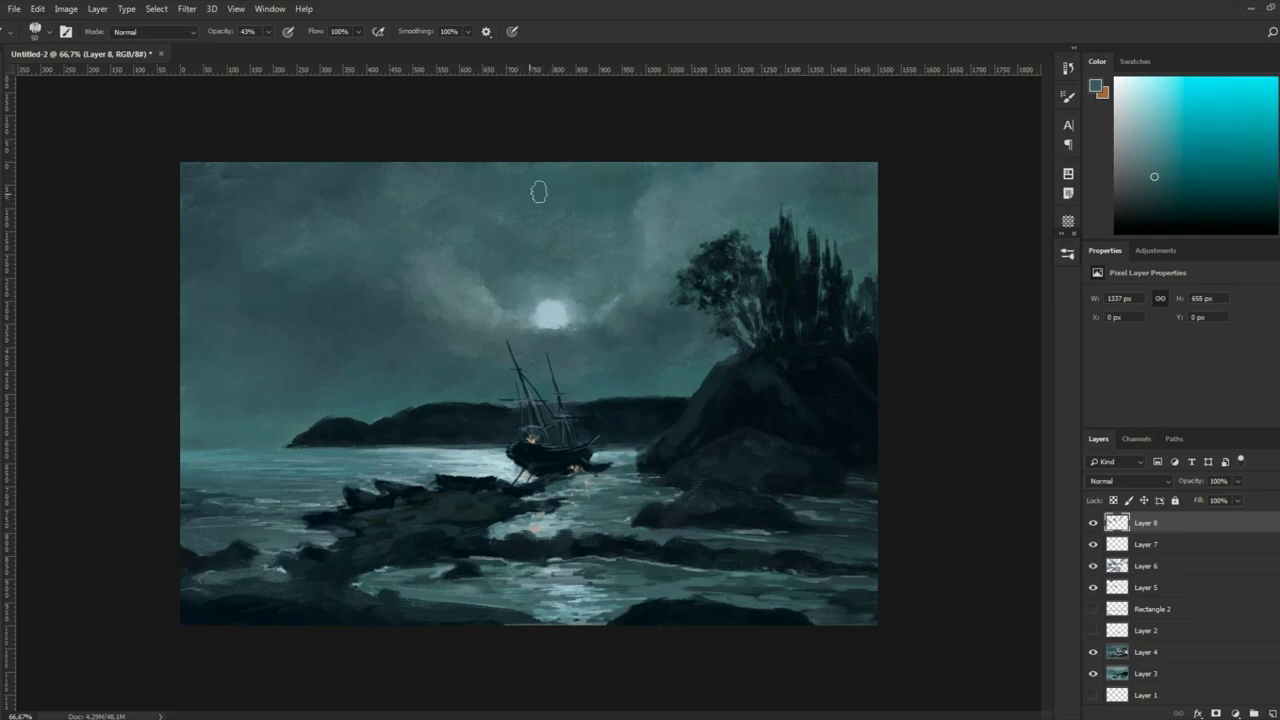
{"action": "left_click", "coordinate": [600, 203], "text": "alt"}
{"action": "left_click_drag", "start_coordinate": [832, 196], "coordinate": [875, 190]}
Sample several sky tones, including a darker teal, from across the upper sky
{"action": "left_click", "coordinate": [857, 198], "text": "alt"}
{"action": "left_click", "coordinate": [466, 252], "text": "alt"}
{"action": "left_click", "coordinate": [307, 186], "text": "alt"}
{"action": "left_click", "coordinate": [465, 197], "text": "alt"}
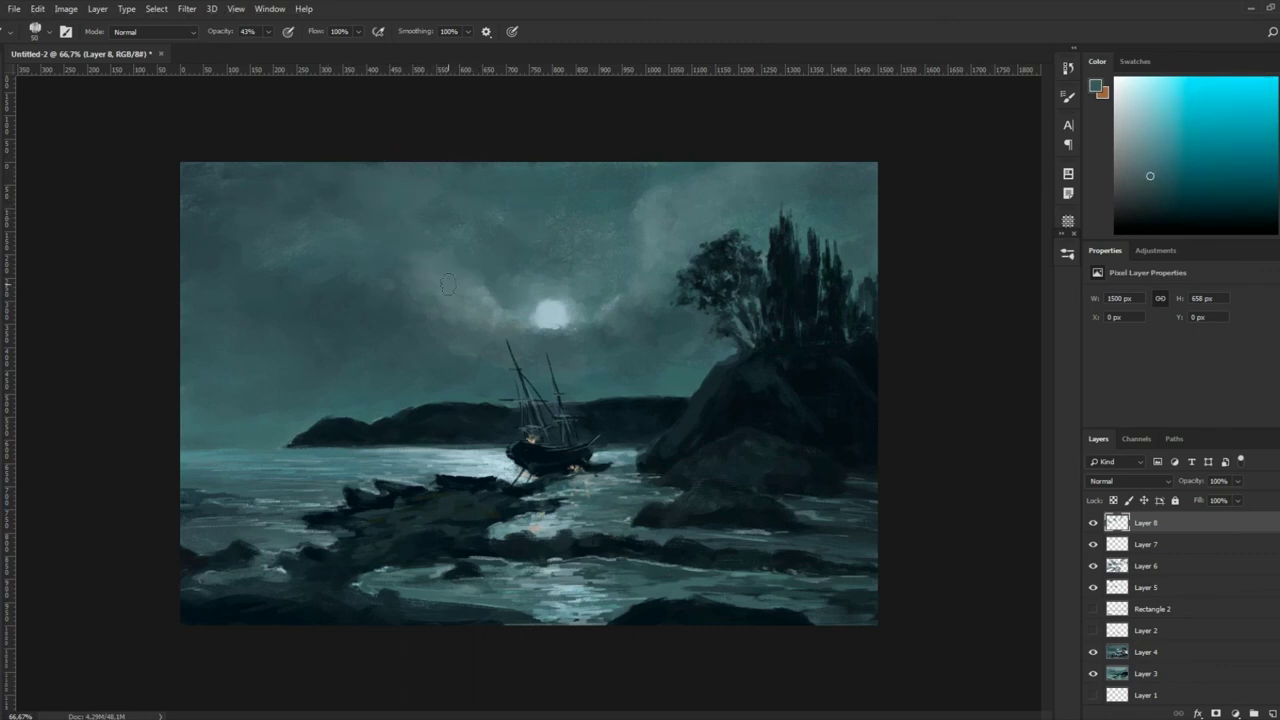
{"action": "left_click", "coordinate": [521, 164], "text": "alt"}
{"action": "left_click", "coordinate": [549, 174], "text": "alt"}
{"action": "left_click", "coordinate": [518, 186], "text": "alt"}
Shrink the brush and sample brighter colours from the water
{"action": "key", "text": "bracketleft"}
{"action": "key", "text": "bracketleft"}
{"action": "key", "text": "bracketleft"}
{"action": "key", "text": "bracketleft"}
{"action": "left_click", "coordinate": [278, 458], "text": "alt"}
{"action": "left_click", "coordinate": [322, 462], "text": "alt"}
{"action": "left_click", "coordinate": [210, 484], "text": "alt"}
{"action": "left_click", "coordinate": [314, 470], "text": "alt"}
{"action": "left_click", "coordinate": [232, 448], "text": "alt"}
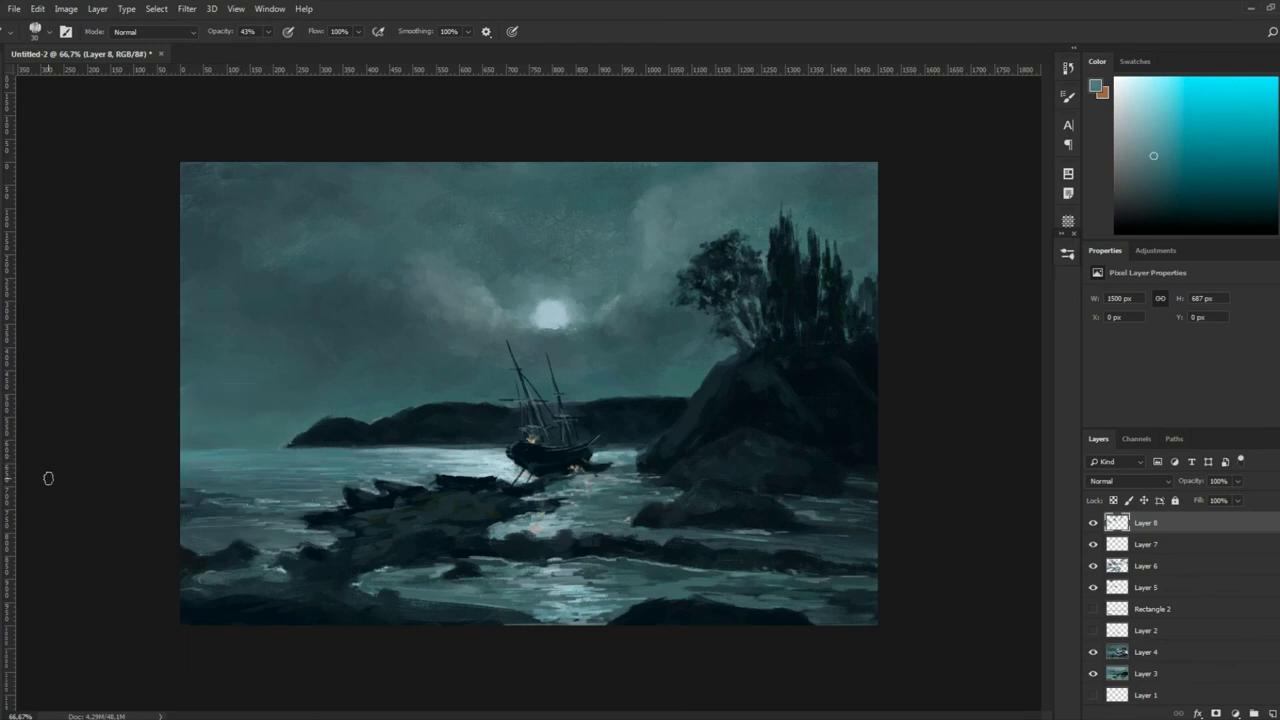